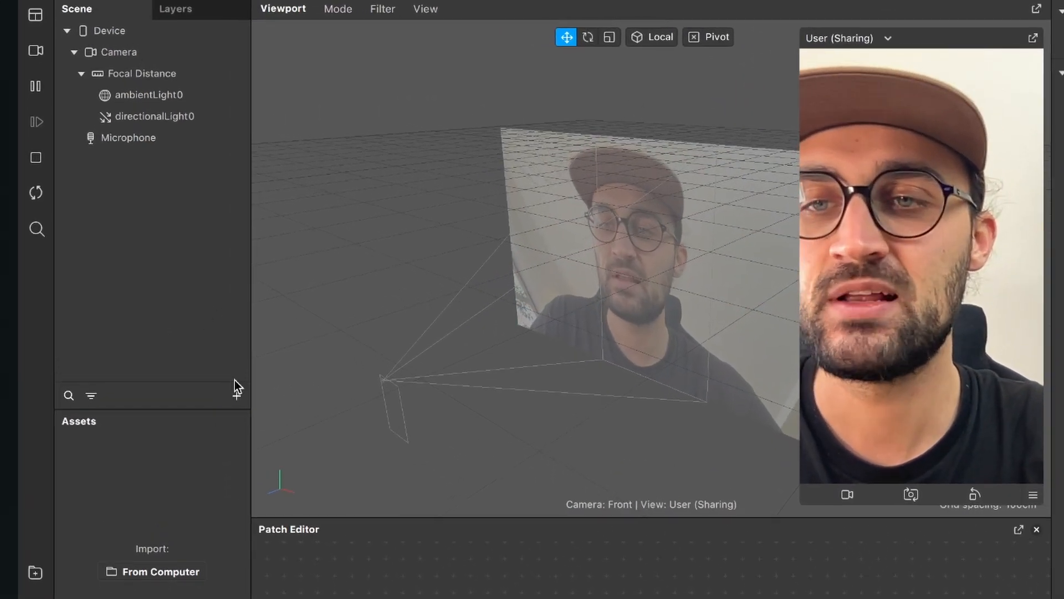
Step: Insert a rectangle object into the scene and rename it Frame 1
click(237, 394)
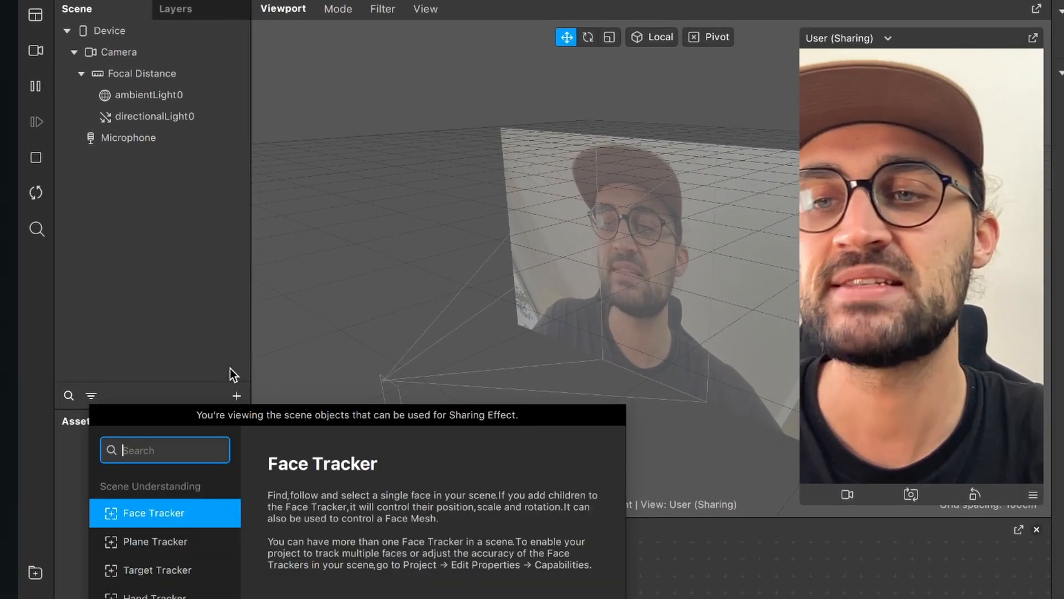
text(rec)
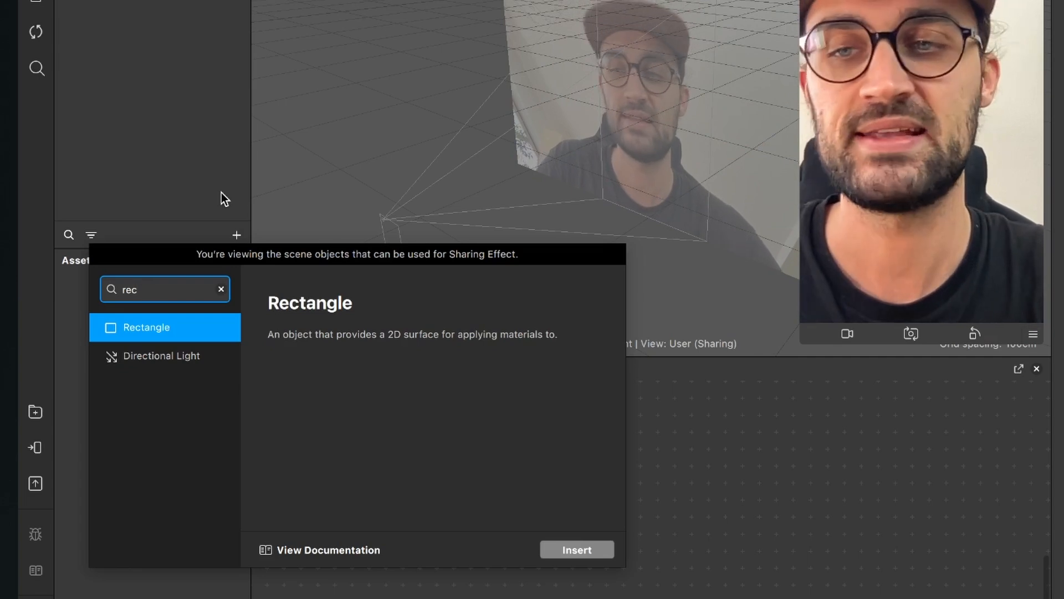
click(588, 549)
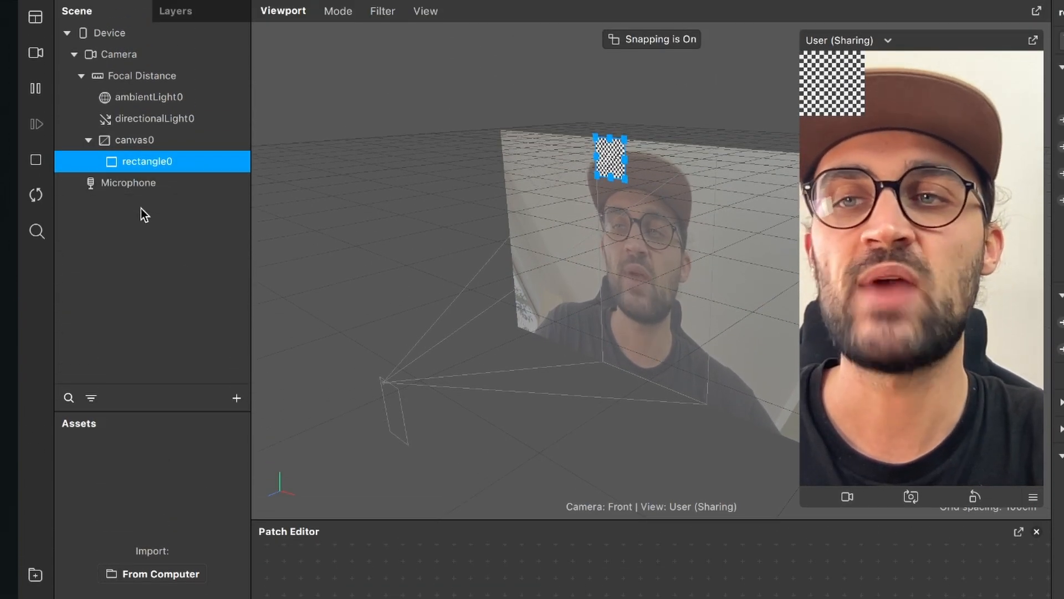
double_click(145, 163)
text(Frame )
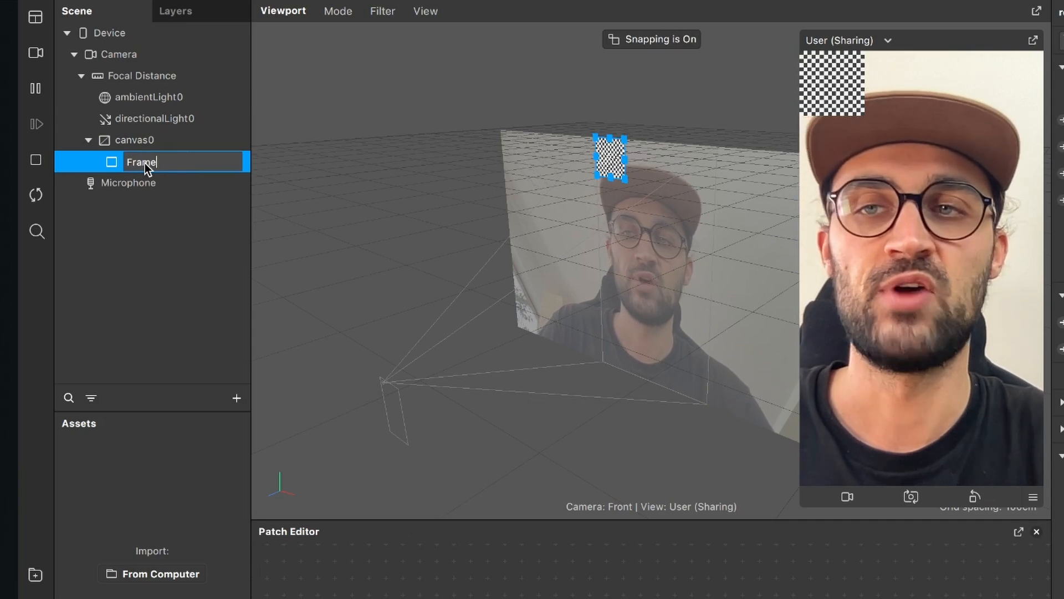
text(1)
key(Return)
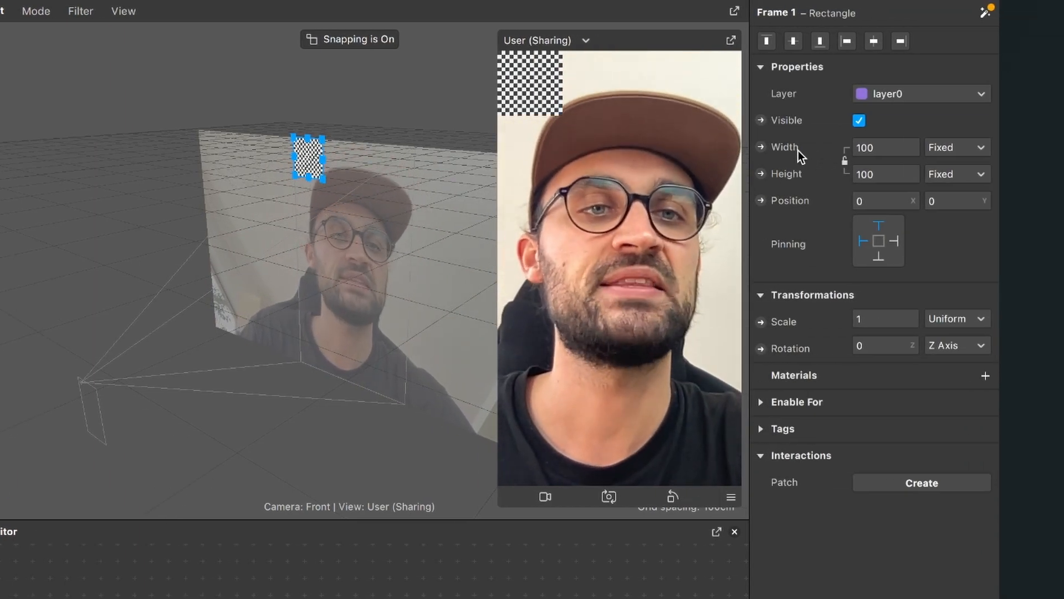
Step: Switch the Frame 1 rectangle's width and height to Relative sizing and set both to 50
click(976, 147)
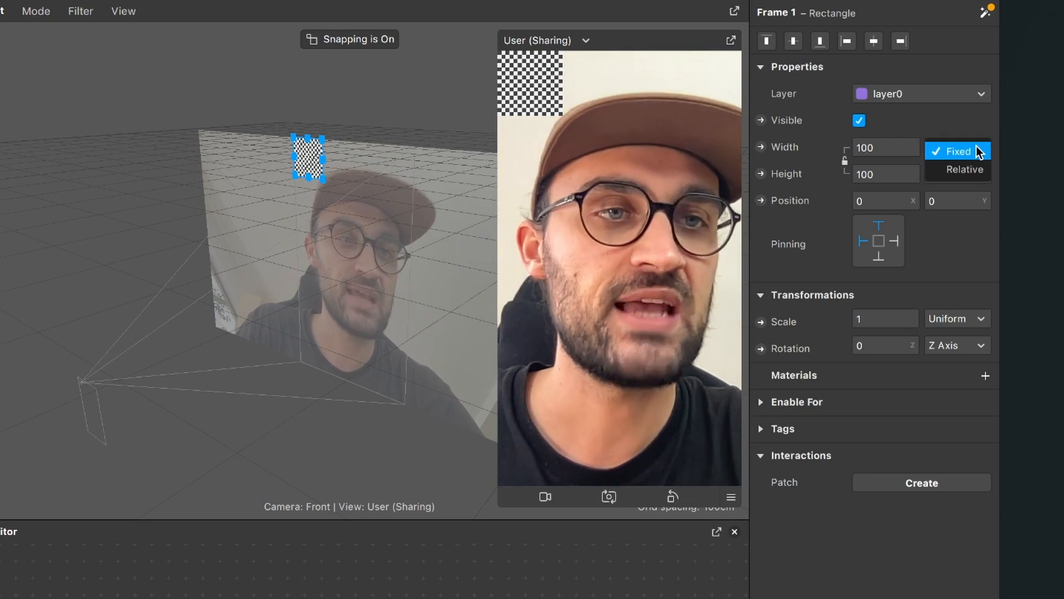
click(964, 169)
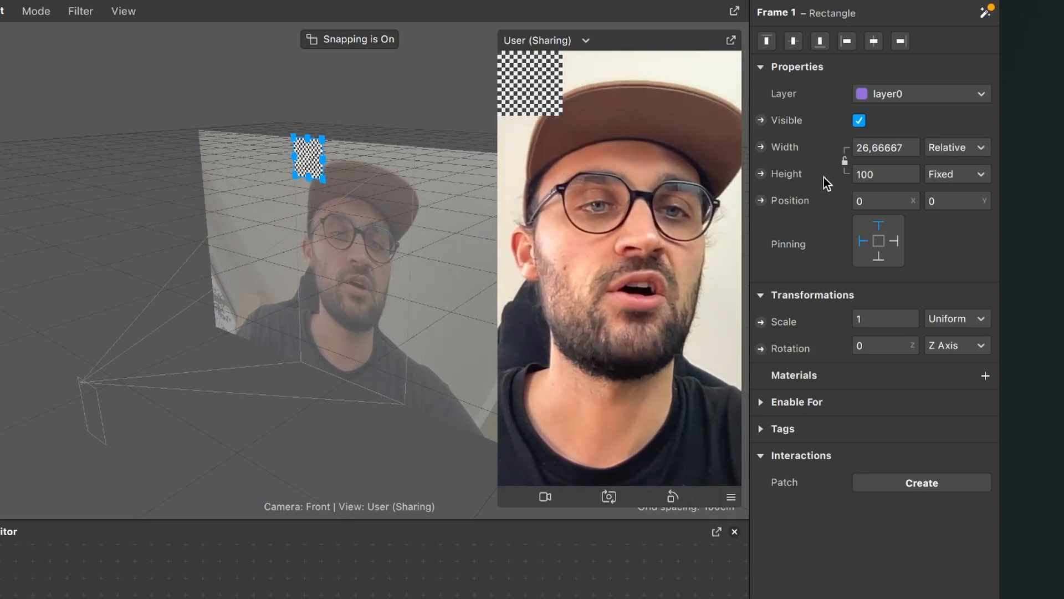
click(975, 174)
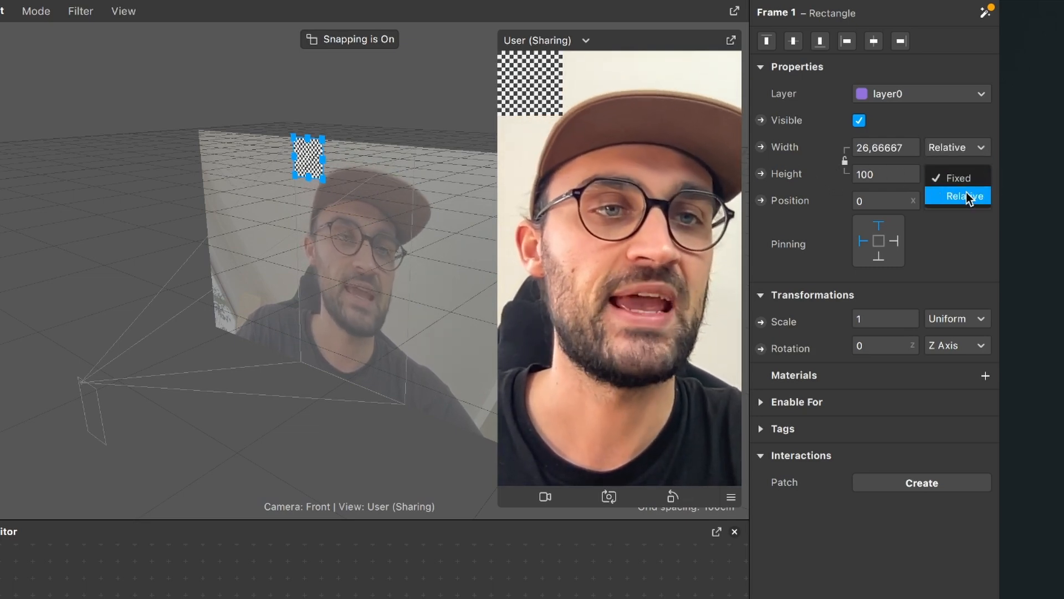
click(968, 194)
double_click(909, 147)
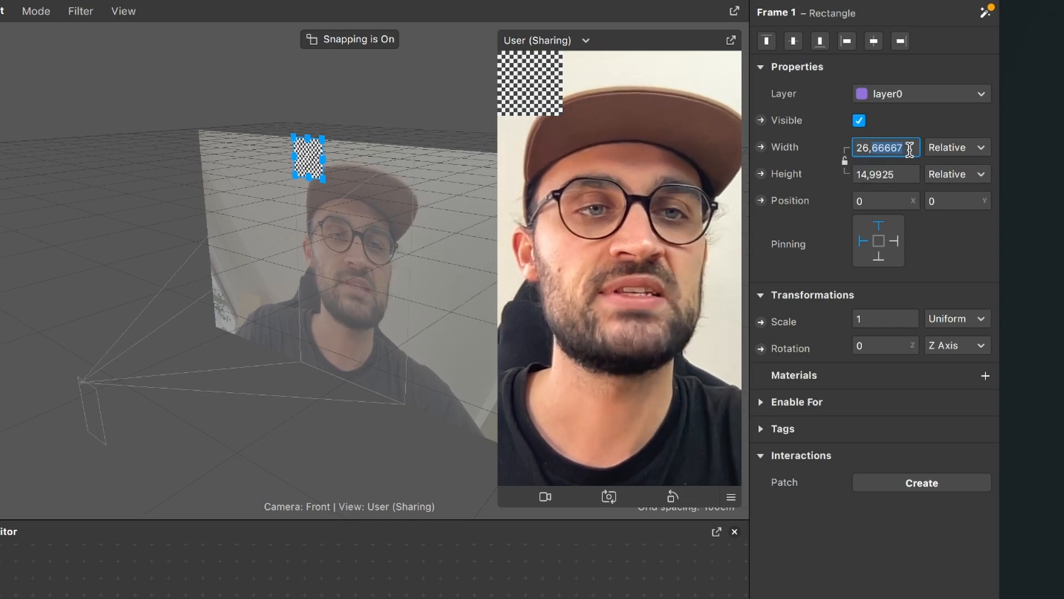
click(908, 147)
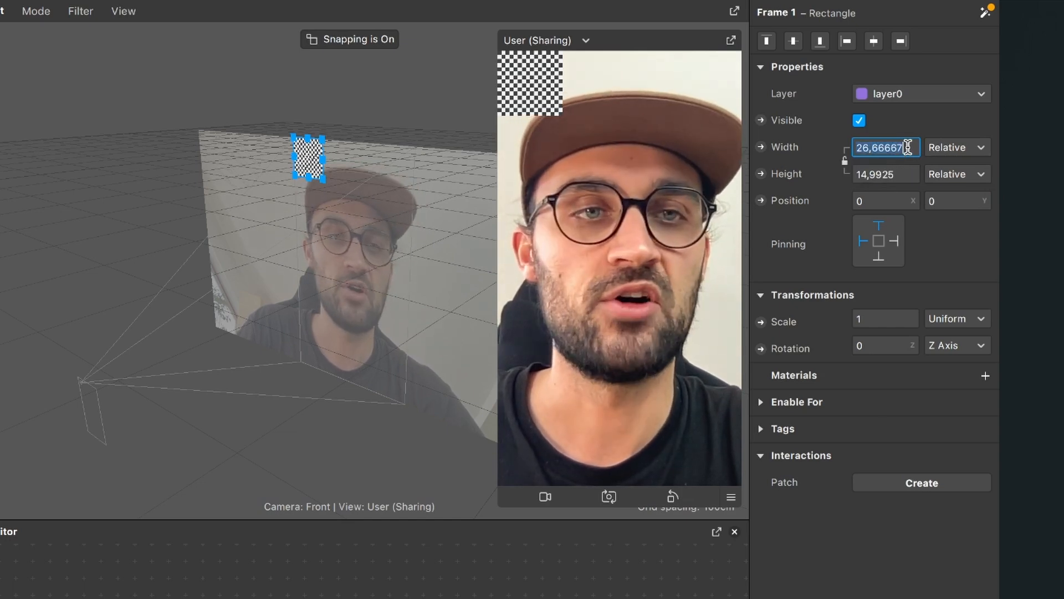
text(50)
key(Return)
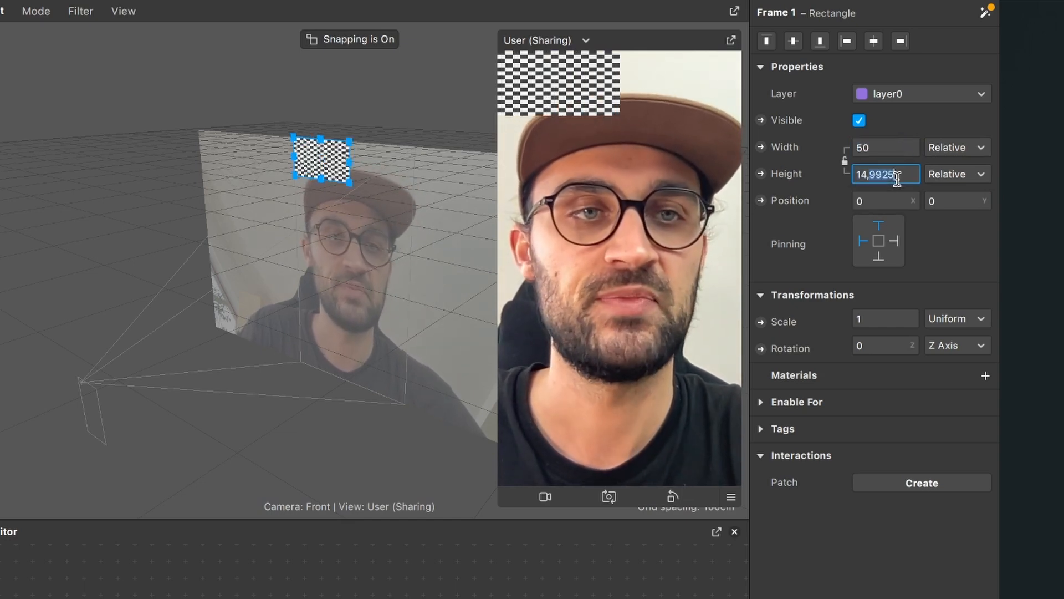
text(50)
key(Return)
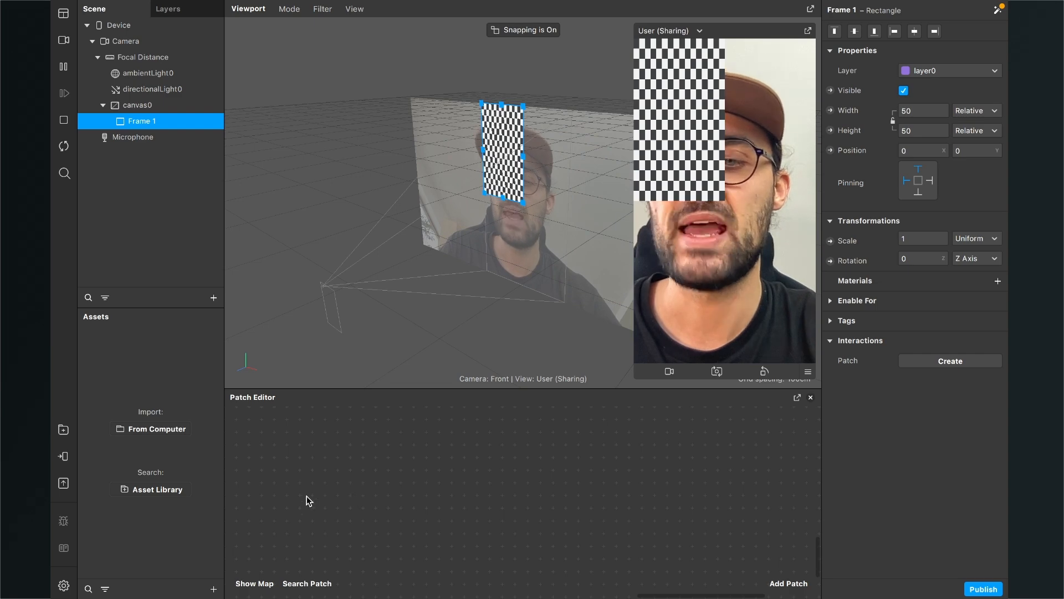
Step: Create a new material in the assets and name it Frame 1
click(213, 589)
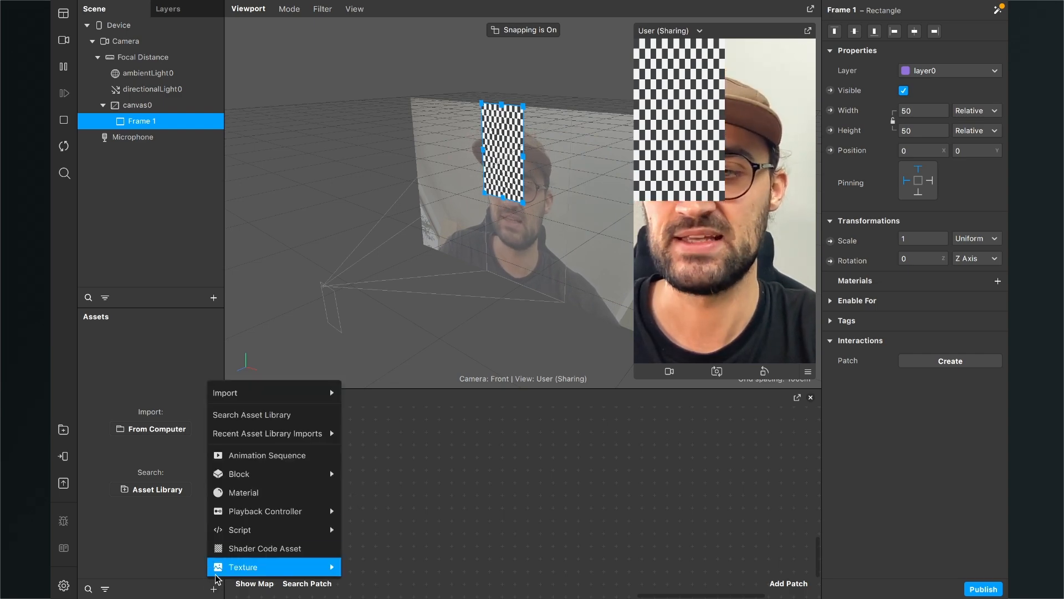
click(266, 492)
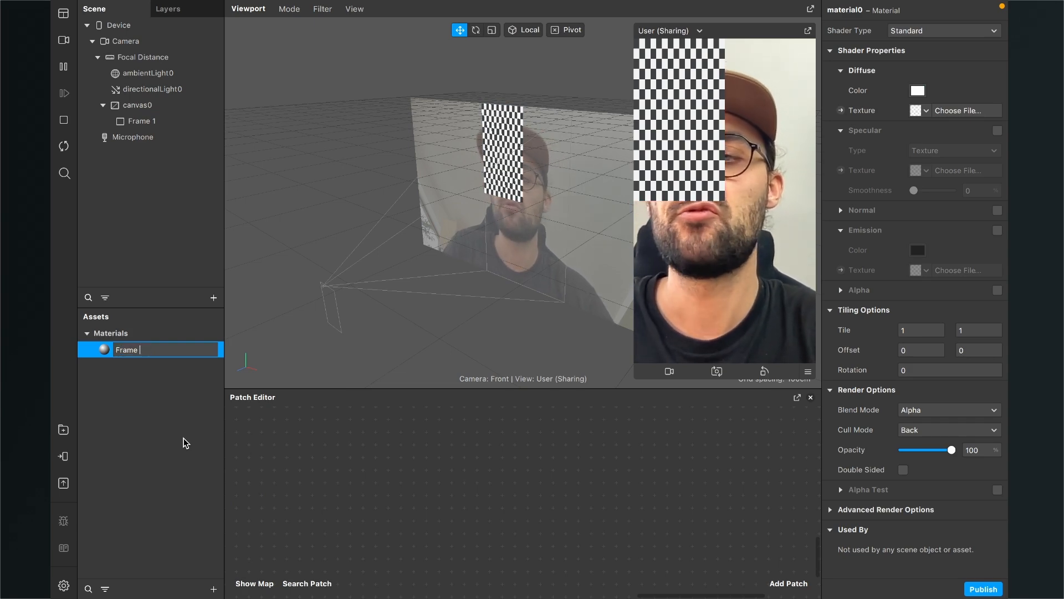
key(Return)
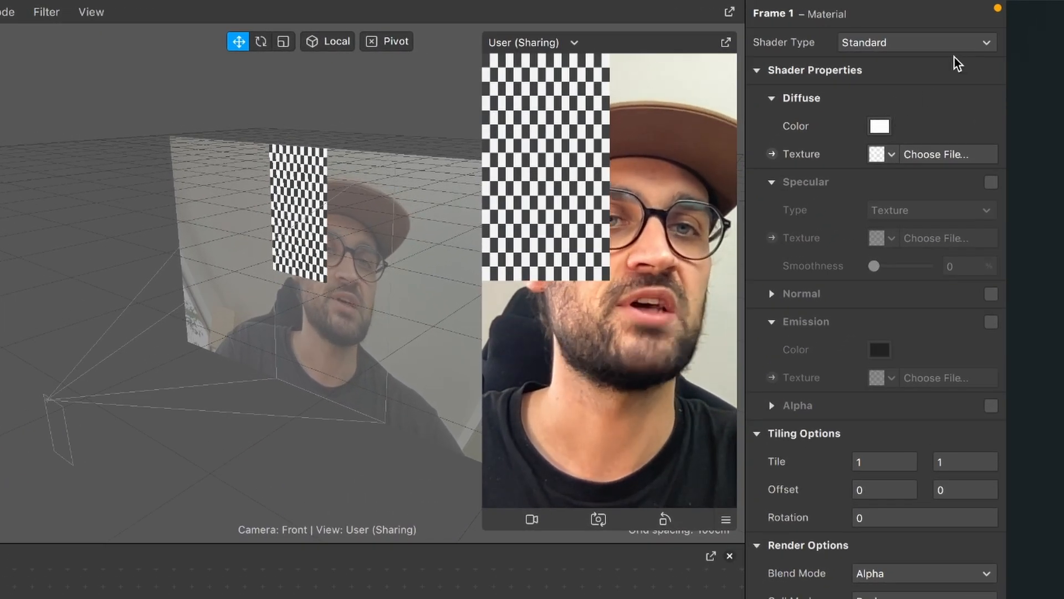
Step: Set the Frame 1 material's shader type to Flat and create a patch for its diffuse texture
click(938, 45)
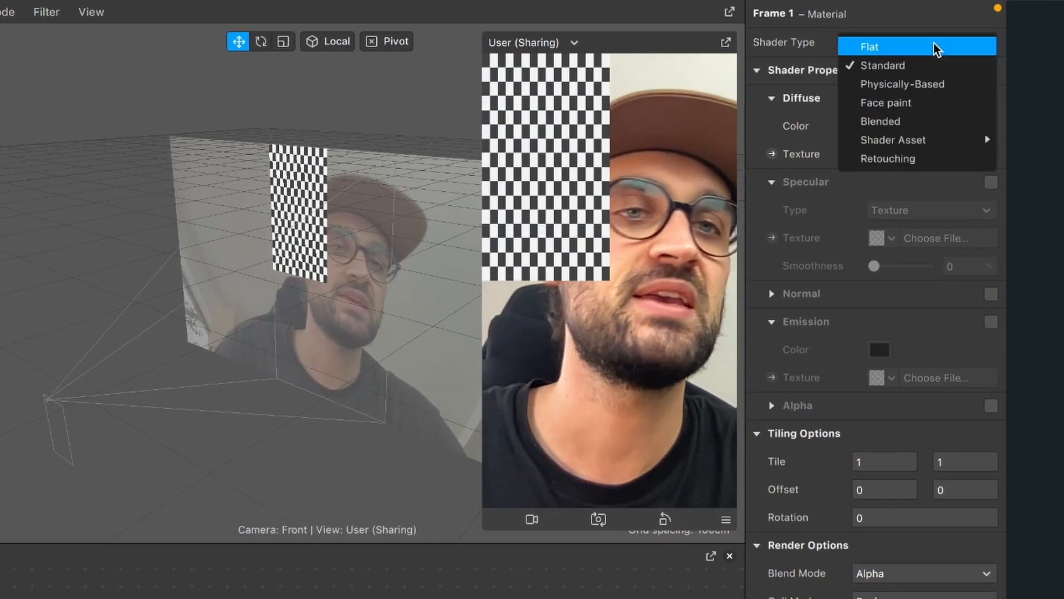
click(937, 47)
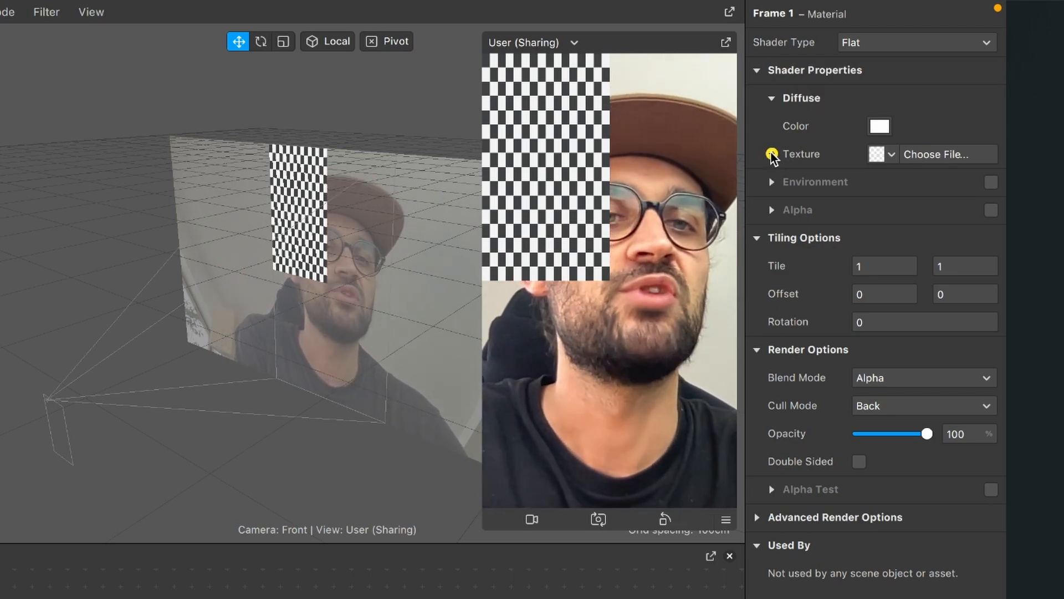
click(771, 155)
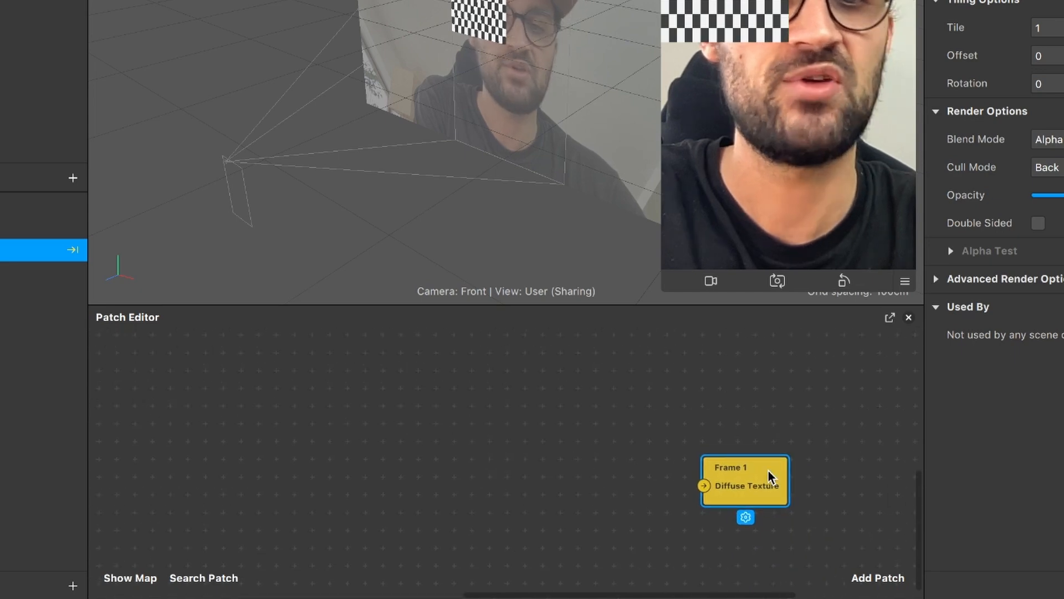
drag(754, 470, 717, 419)
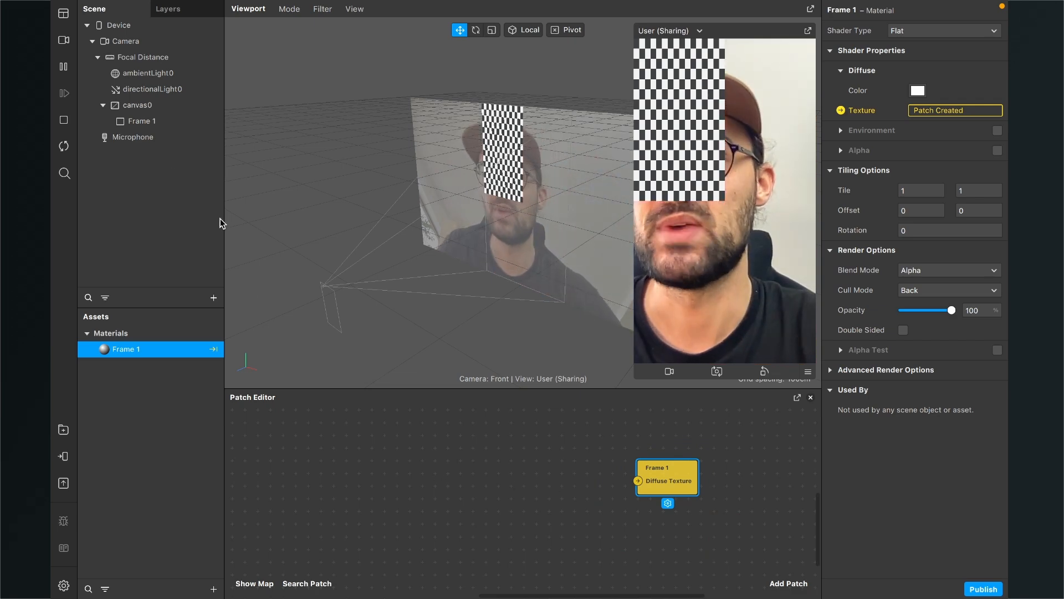
Step: Assign the existing Frame 1 material to the Frame 1 rectangle
click(145, 124)
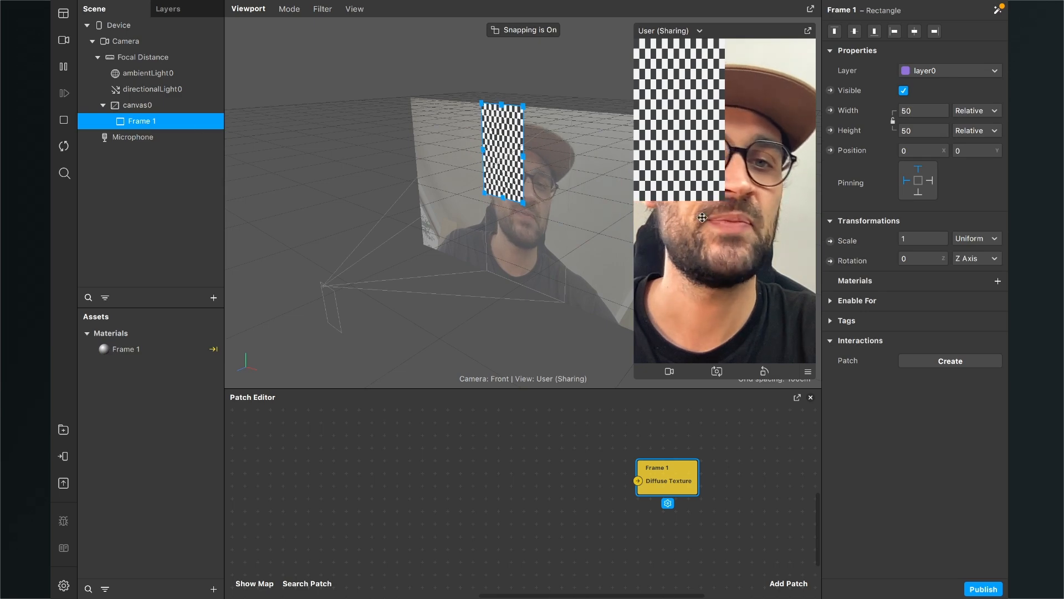
click(995, 282)
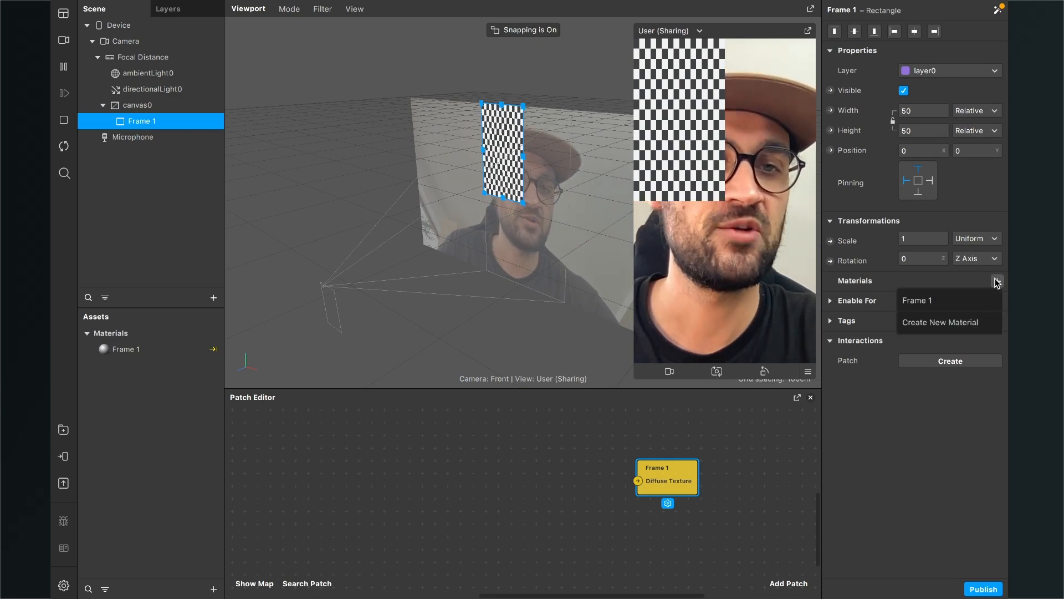
click(966, 302)
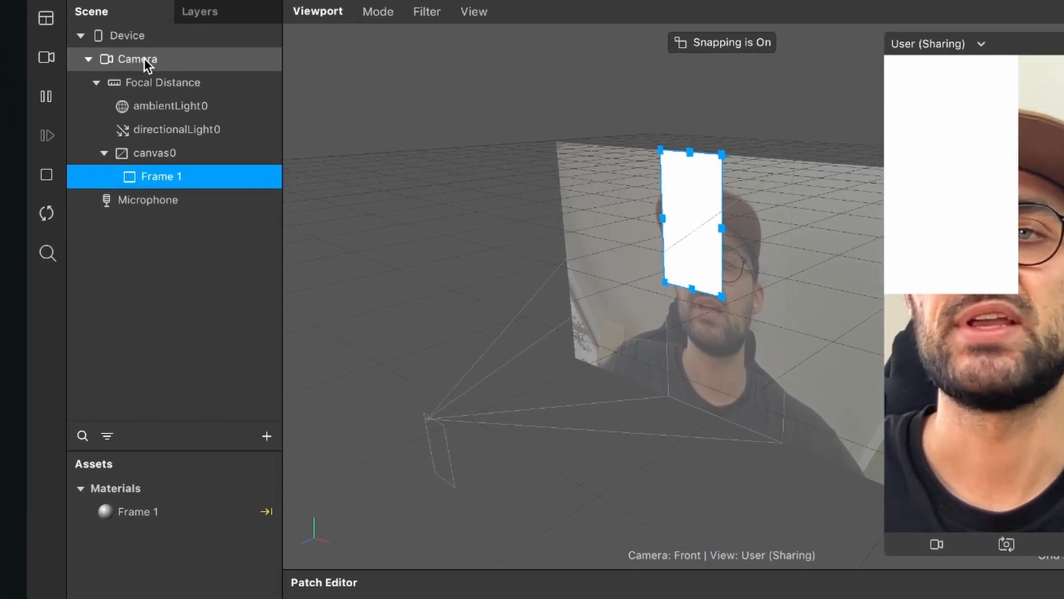
Step: Extract the camera's texture and place cameraTexture0 as a patch well before the Frame 1 patch
click(144, 58)
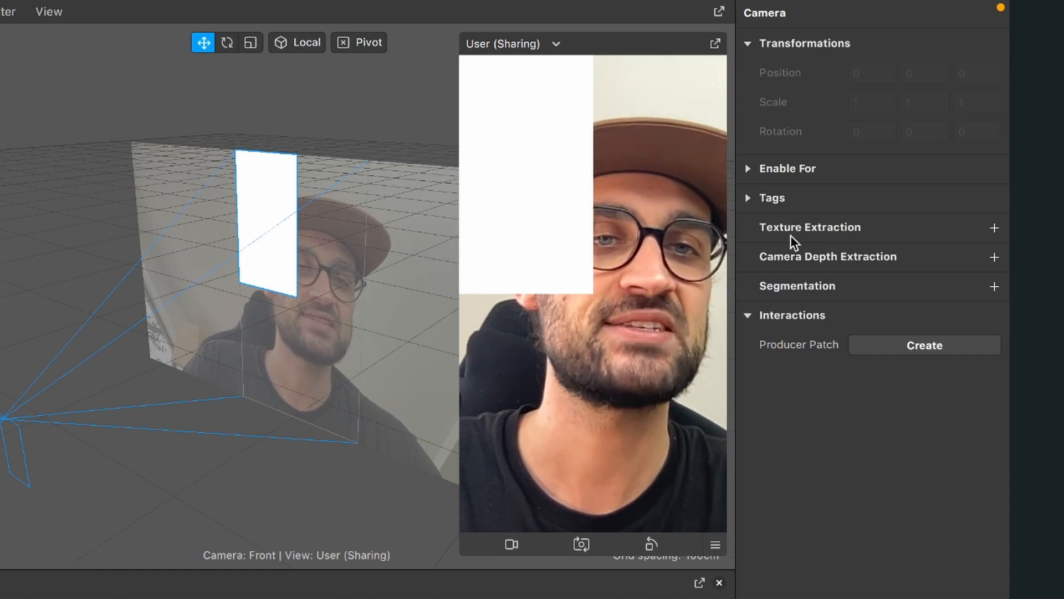
click(995, 228)
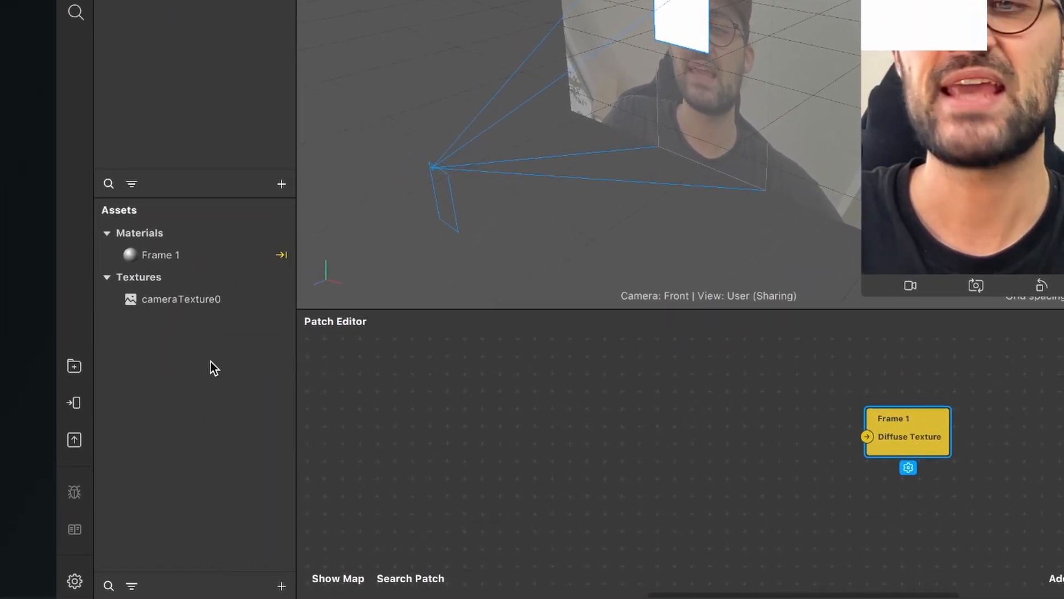
click(198, 302)
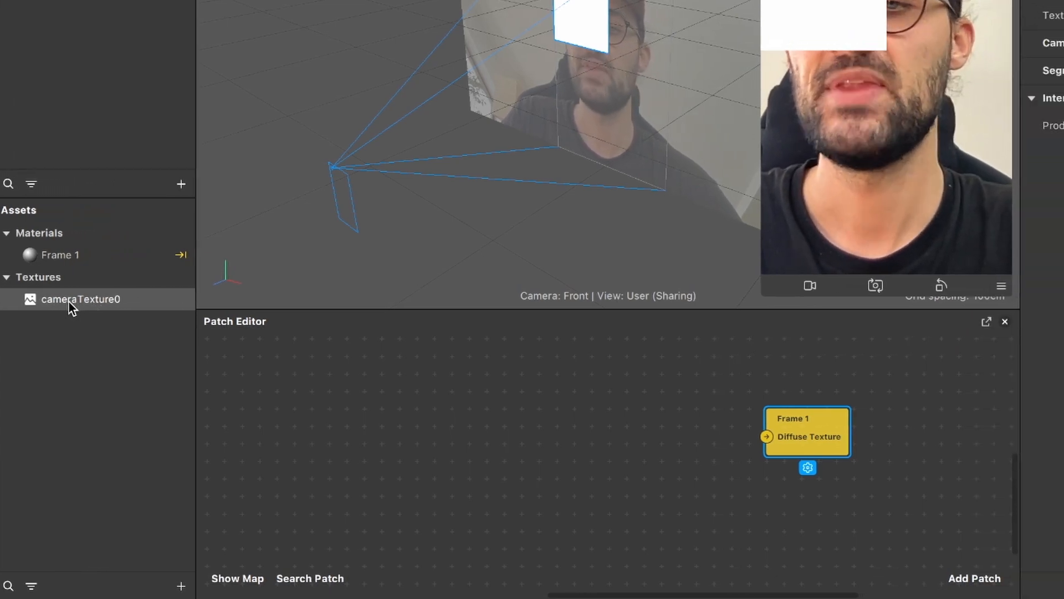
drag(69, 301, 251, 395)
scroll(348, 438, left, 3)
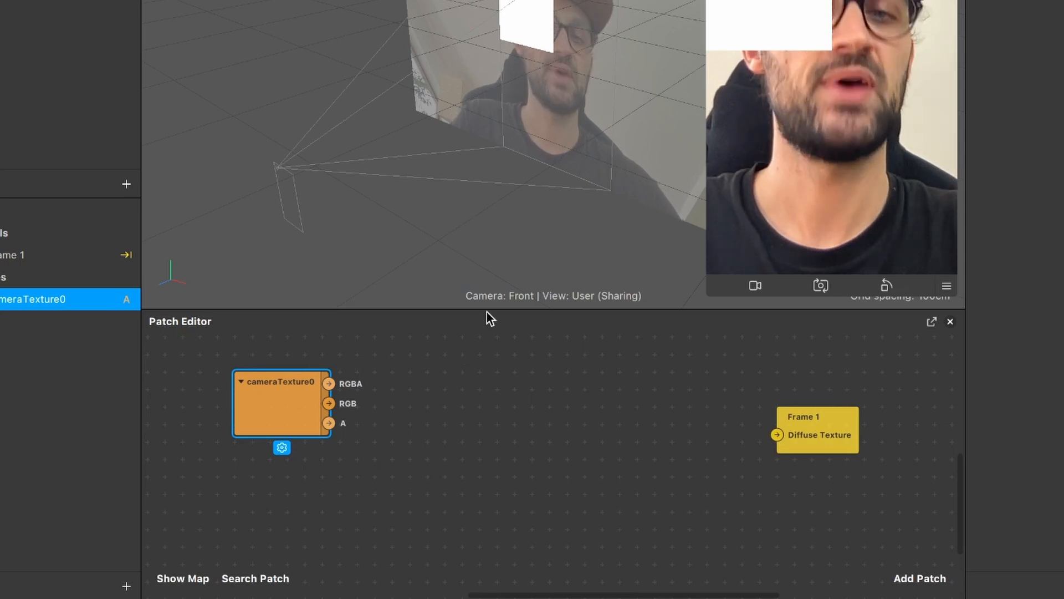
Step: Add a Mix patch and place it beside the cameraTexture0 patch in an enlarged Patch Editor
drag(486, 311, 486, 235)
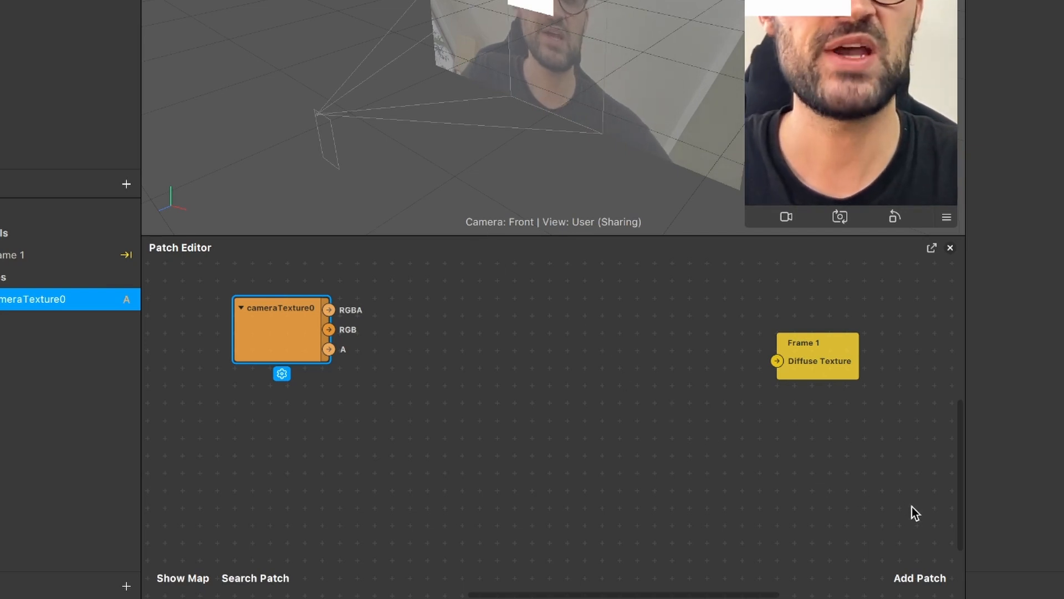
click(915, 571)
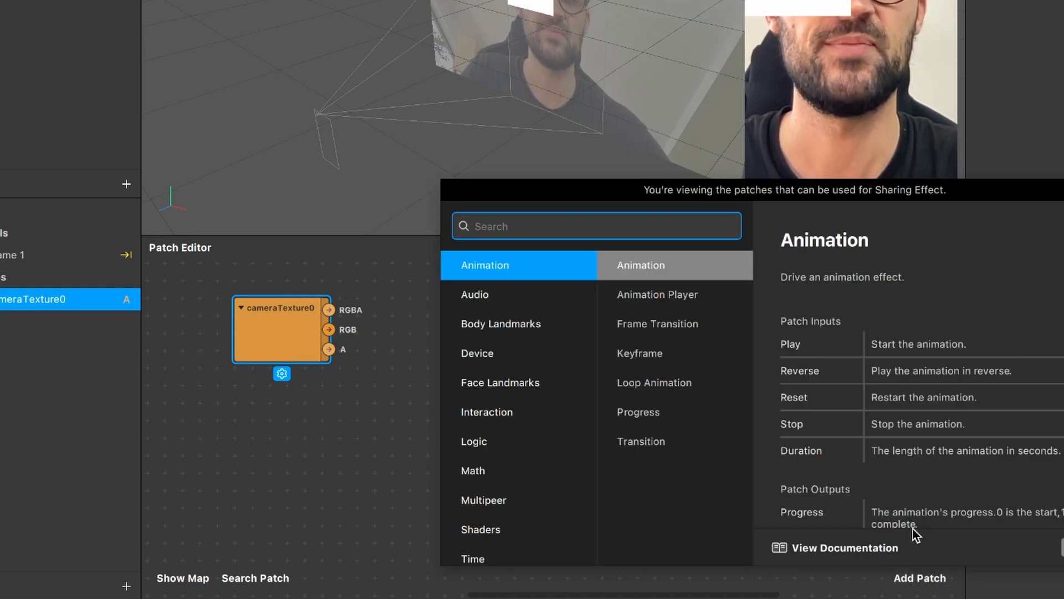
text(mix)
click(468, 266)
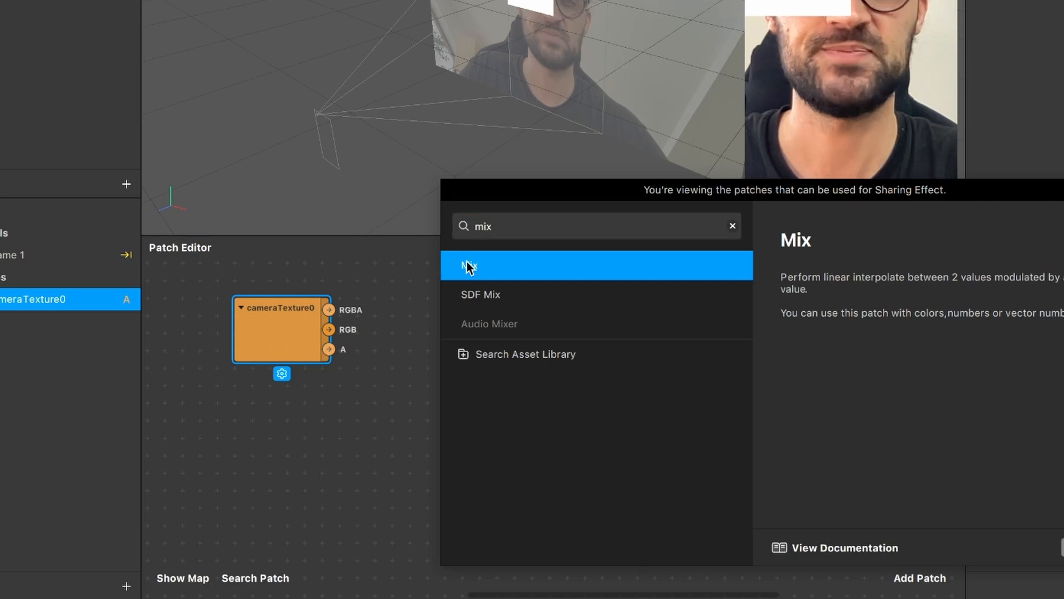
key(Return)
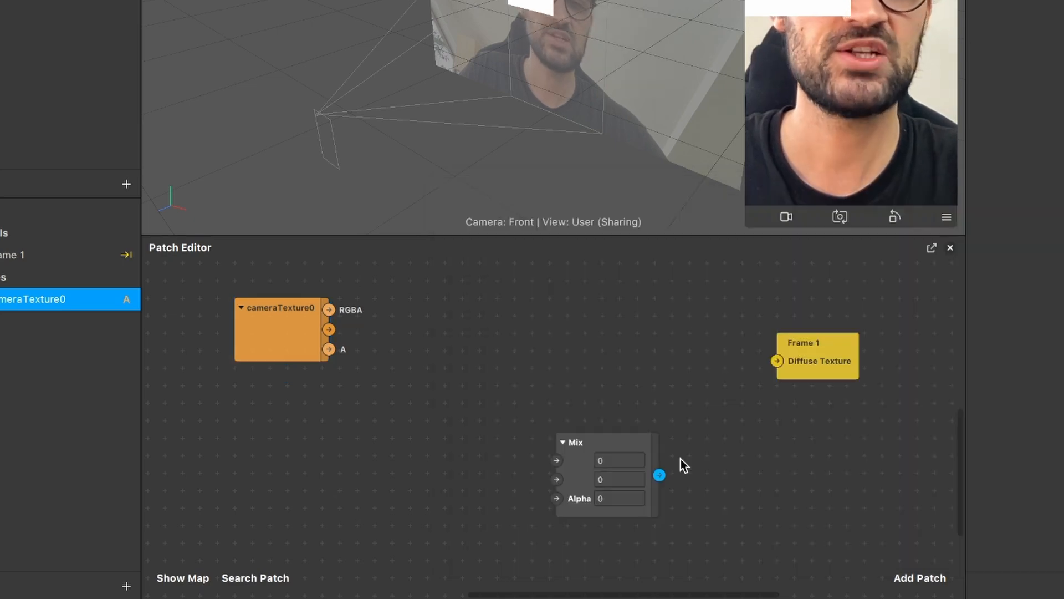
drag(556, 448, 427, 364)
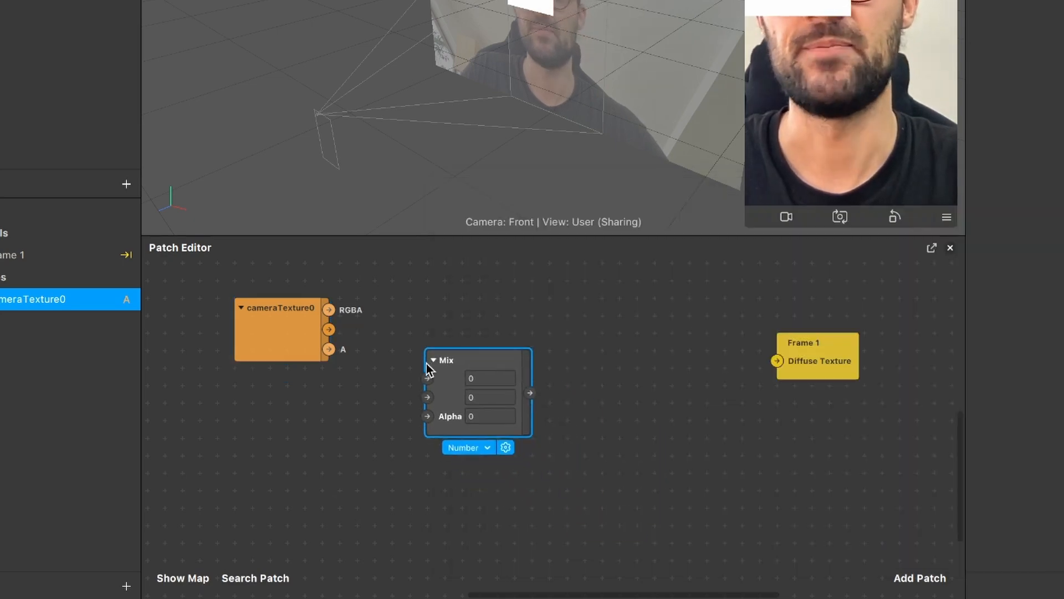
Step: Add a Shader Render Pass patch to the patch graph
click(914, 576)
text(shade)
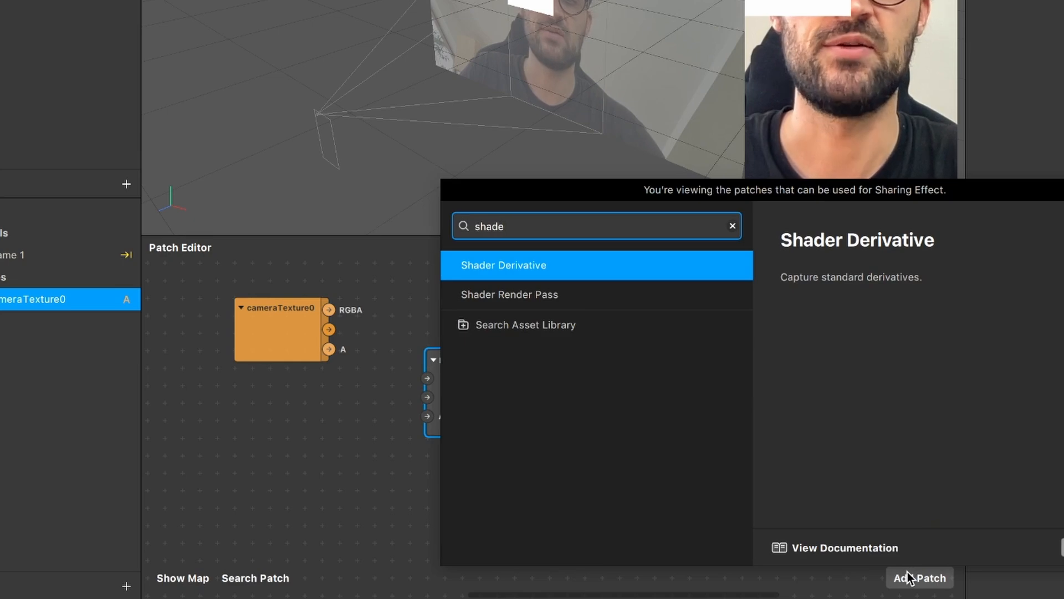
click(553, 297)
key(Return)
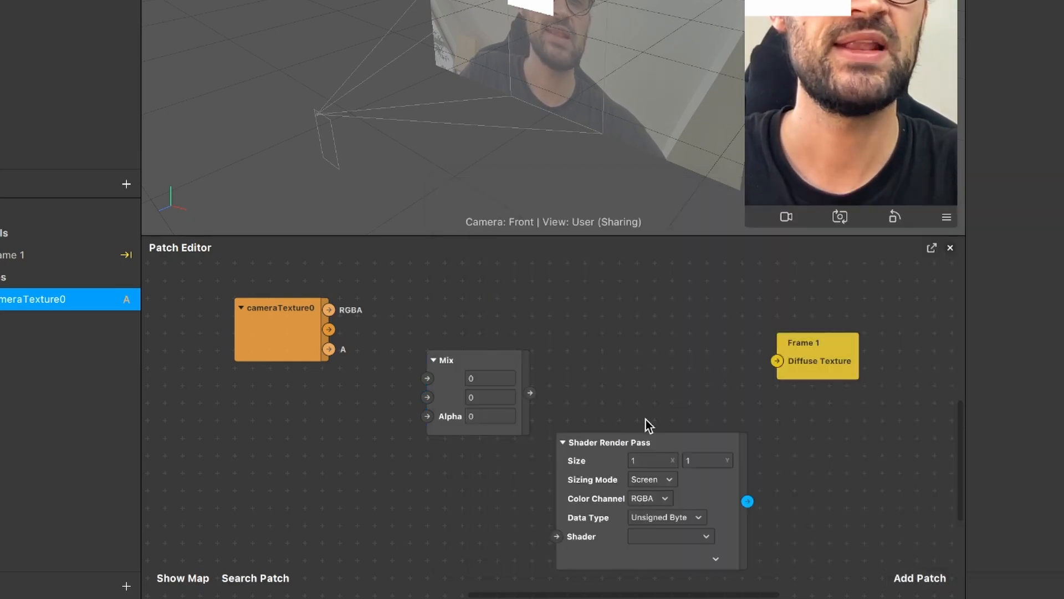
Step: Add a Delay Frame patch to the patch graph
scroll(623, 415, down, 5)
scroll(623, 415, right, 5)
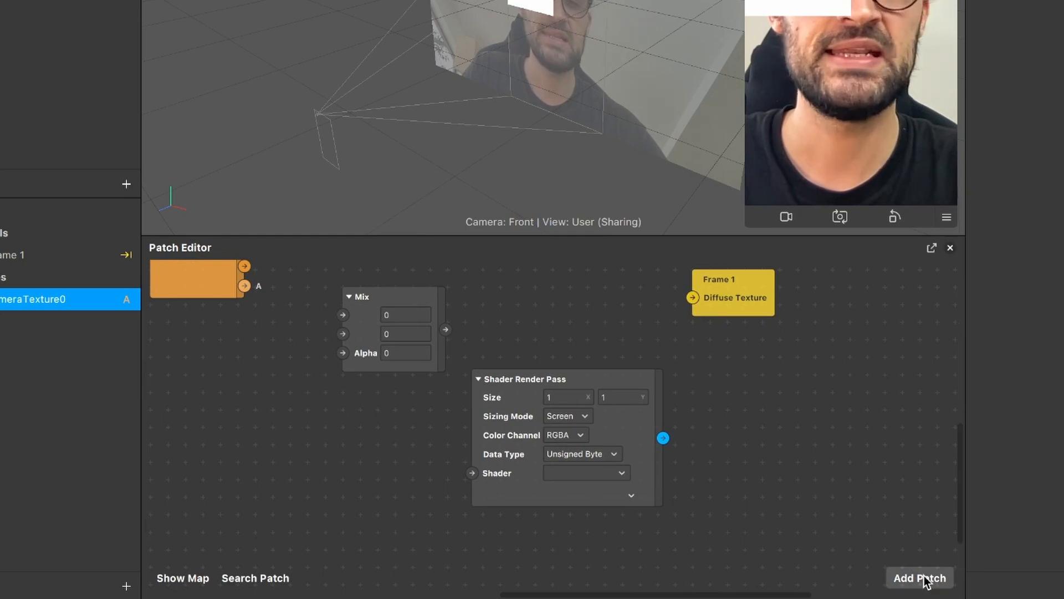
click(917, 577)
text(Del)
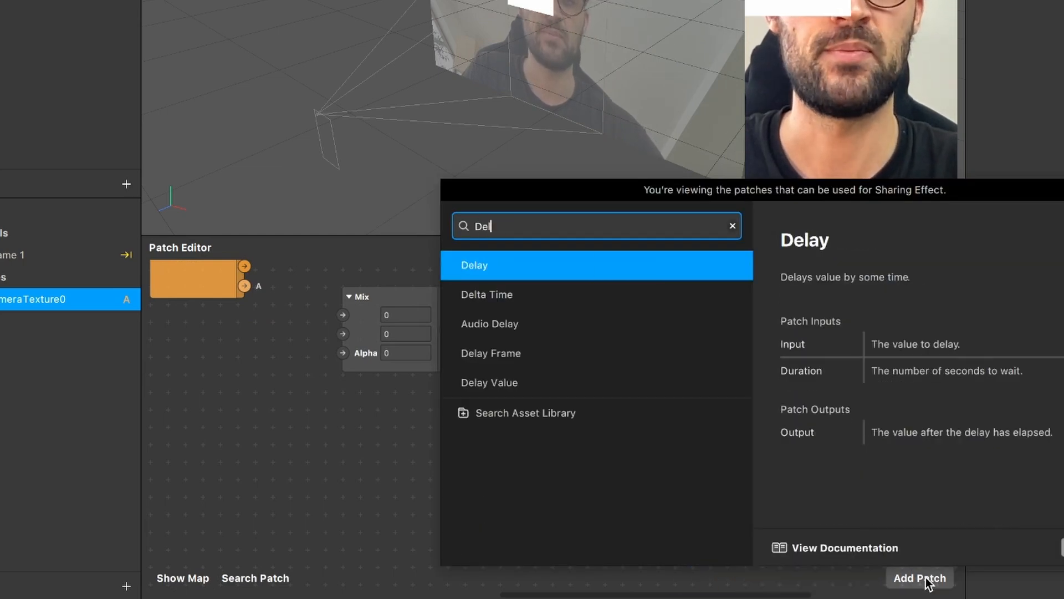
key(Down)
key(Down)
key(Down)
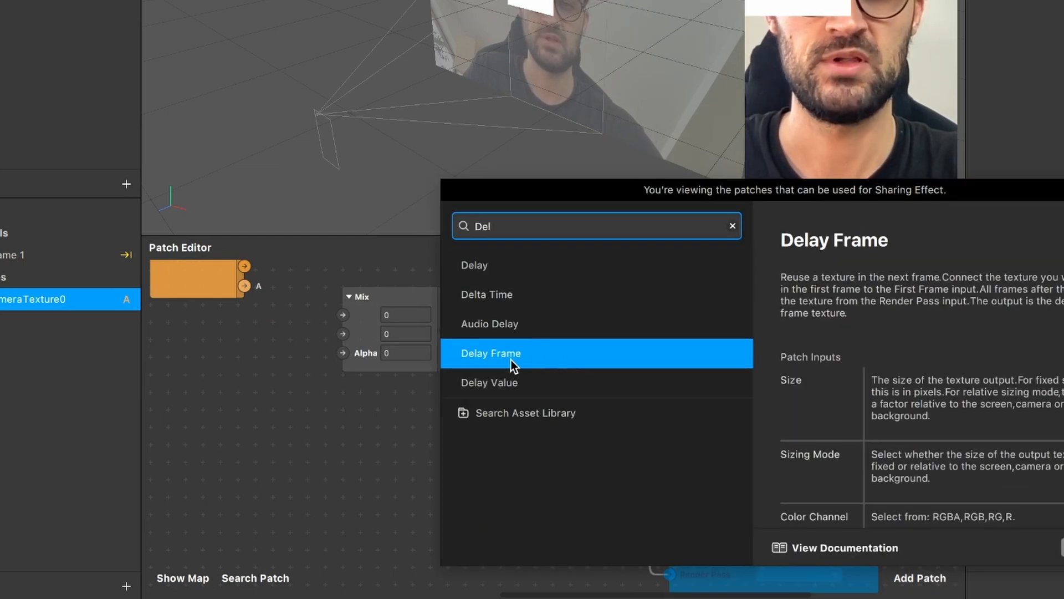
click(500, 353)
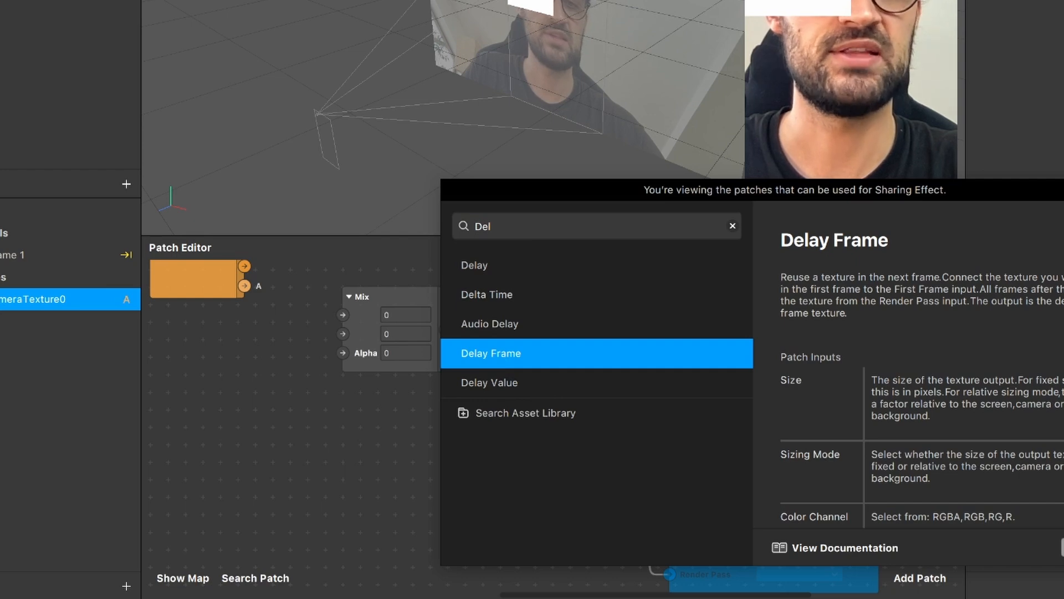
key(Return)
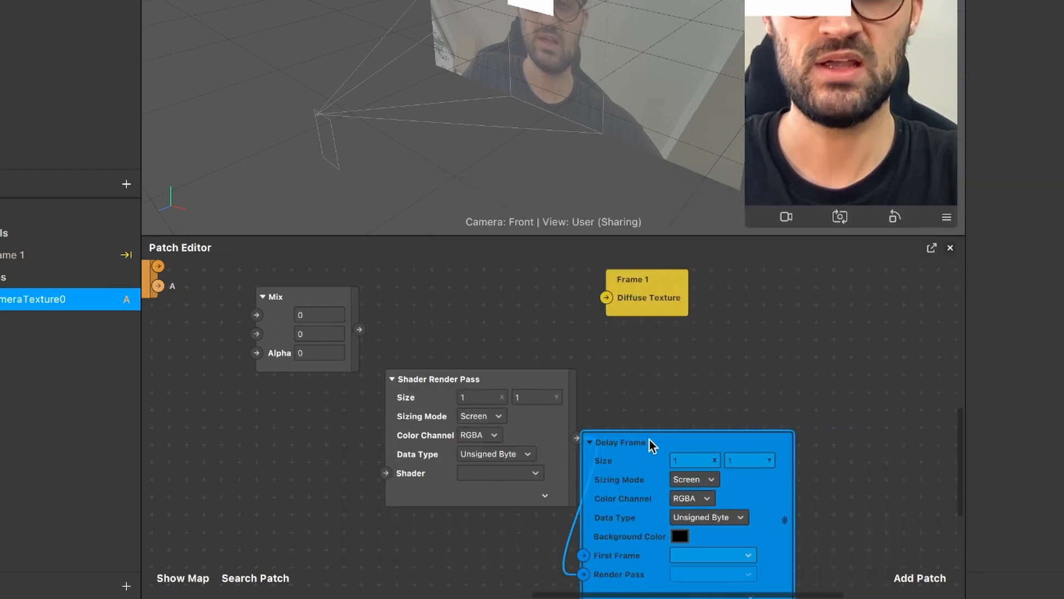
Step: Move the Delay Frame patch clear of Shader Render Pass and delete the connection into its Render Pass input
drag(650, 442, 744, 341)
click(610, 443)
key(BackSpace)
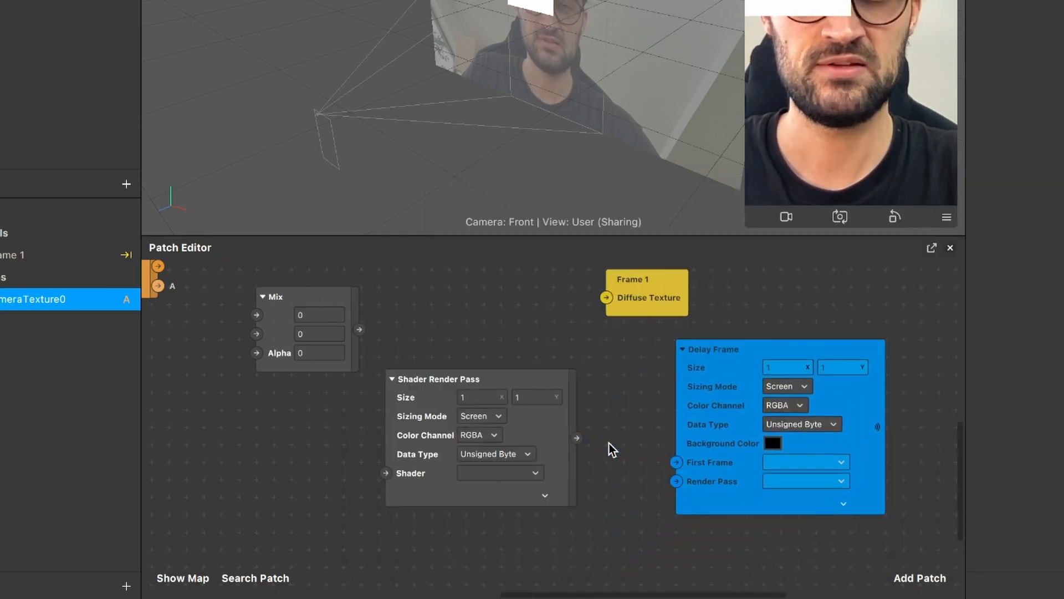
Step: Spread out the patches in flow order: Mix beside cameraTexture0, then Shader Render Pass, Delay Frame, and Frame 1 at the far end
scroll(609, 443, down, 3)
drag(594, 341, 843, 339)
drag(382, 340, 358, 303)
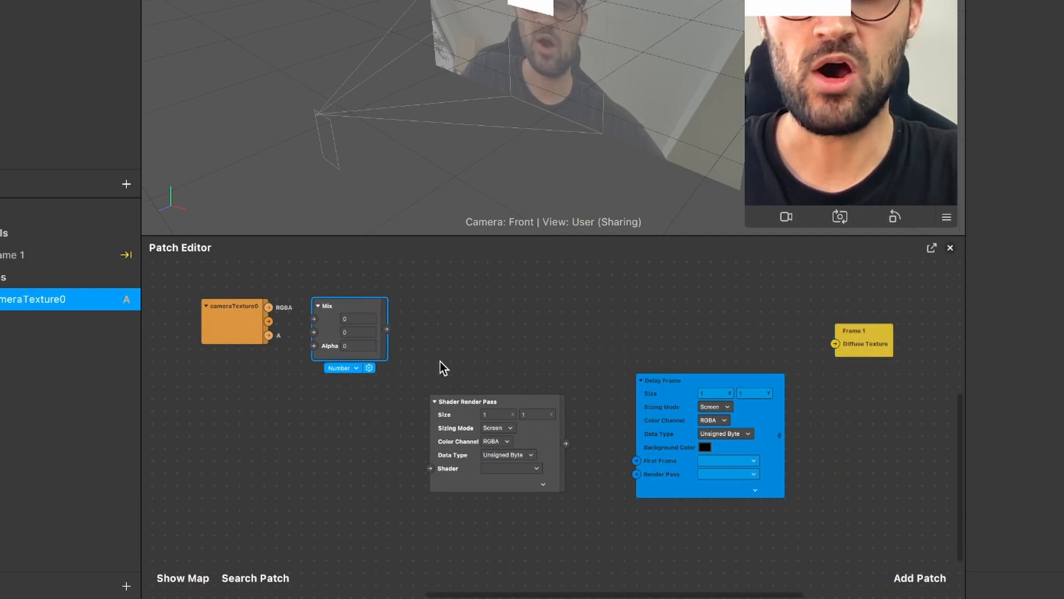
drag(448, 397, 429, 284)
drag(668, 377, 607, 315)
Step: Add a Receiver patch and place it below the Shader Render Pass patch
scroll(607, 315, up, 3)
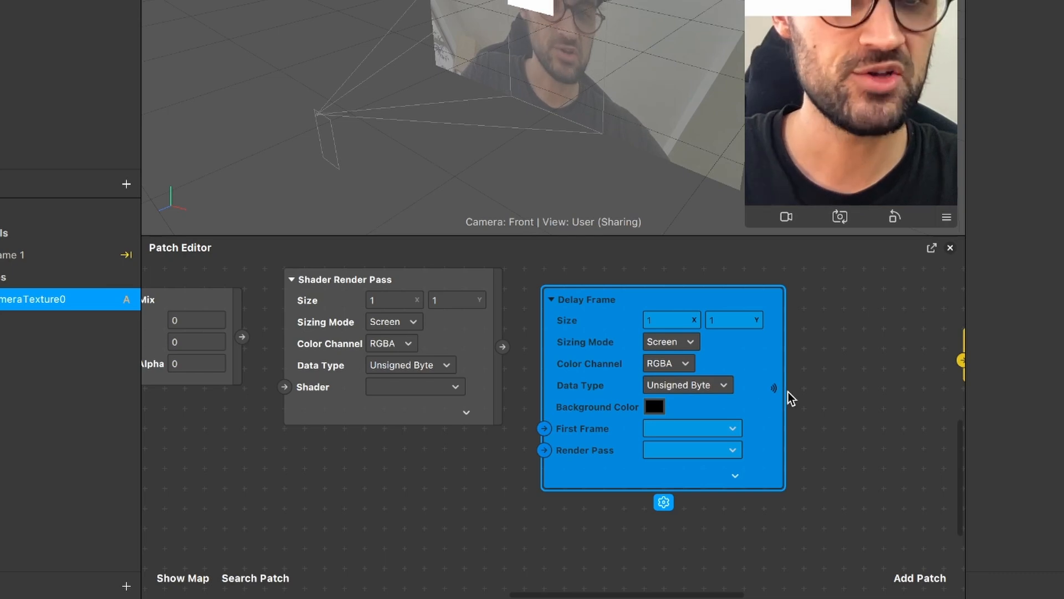
scroll(788, 391, up, 5)
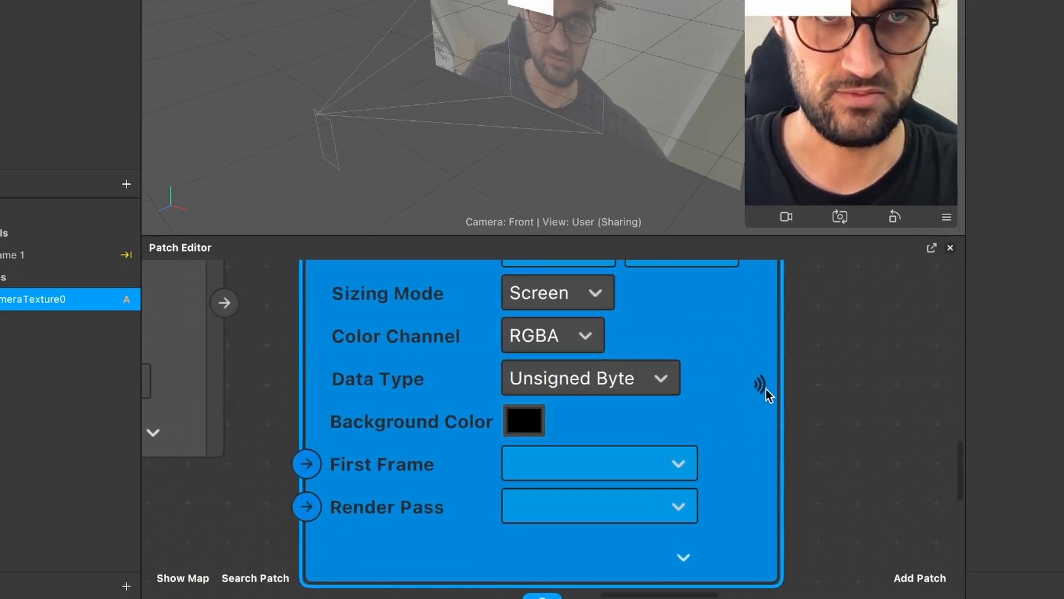
scroll(722, 377, down, 5)
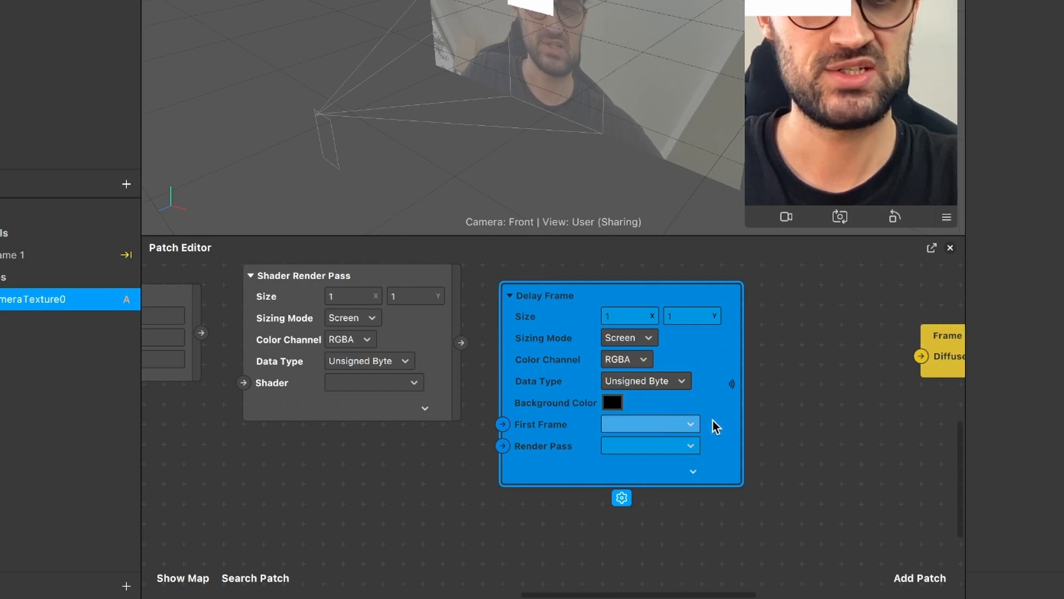
click(918, 574)
text(rec)
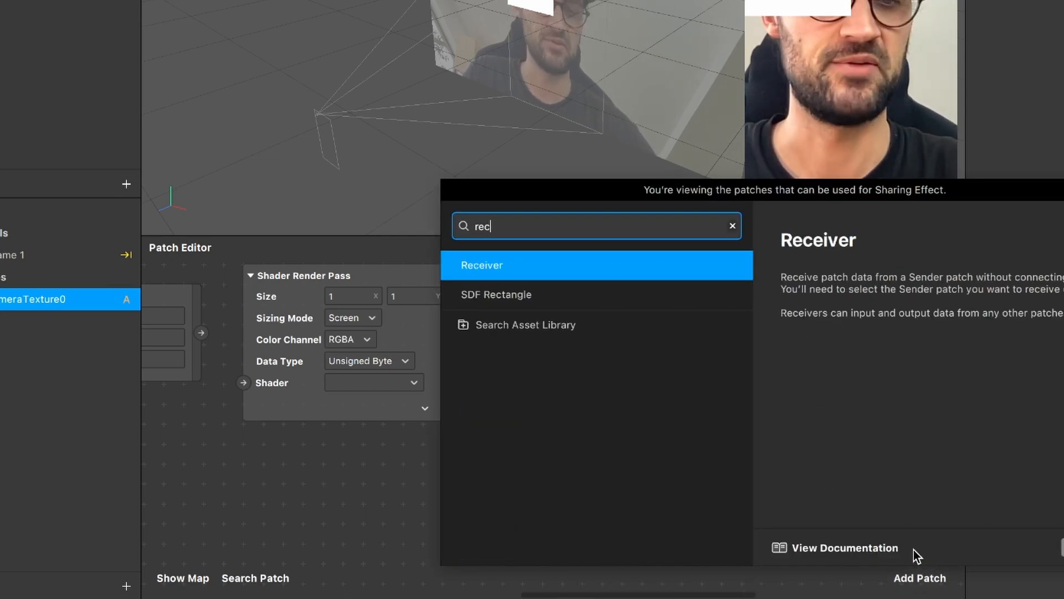
key(Return)
drag(802, 447, 342, 513)
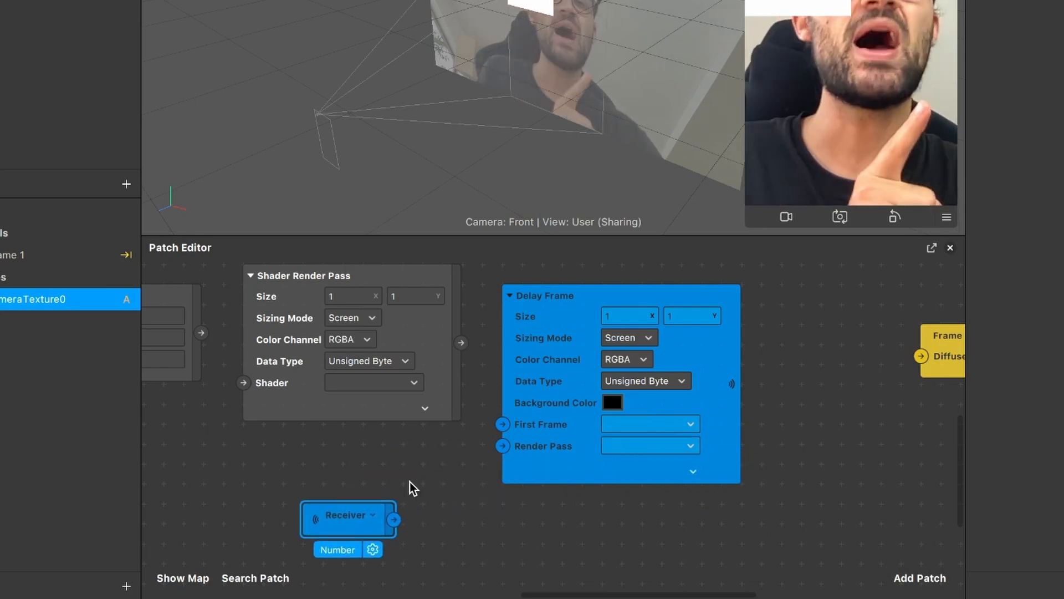
Step: Rename the Delay Frame patch as "Delay Frame 1"
scroll(562, 347, up, 5)
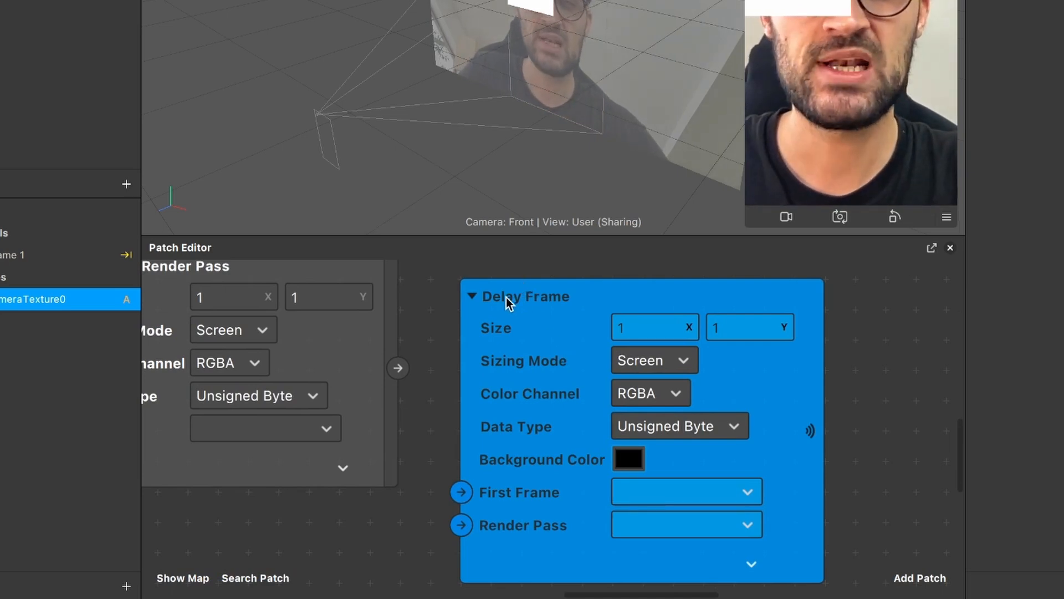
double_click(544, 297)
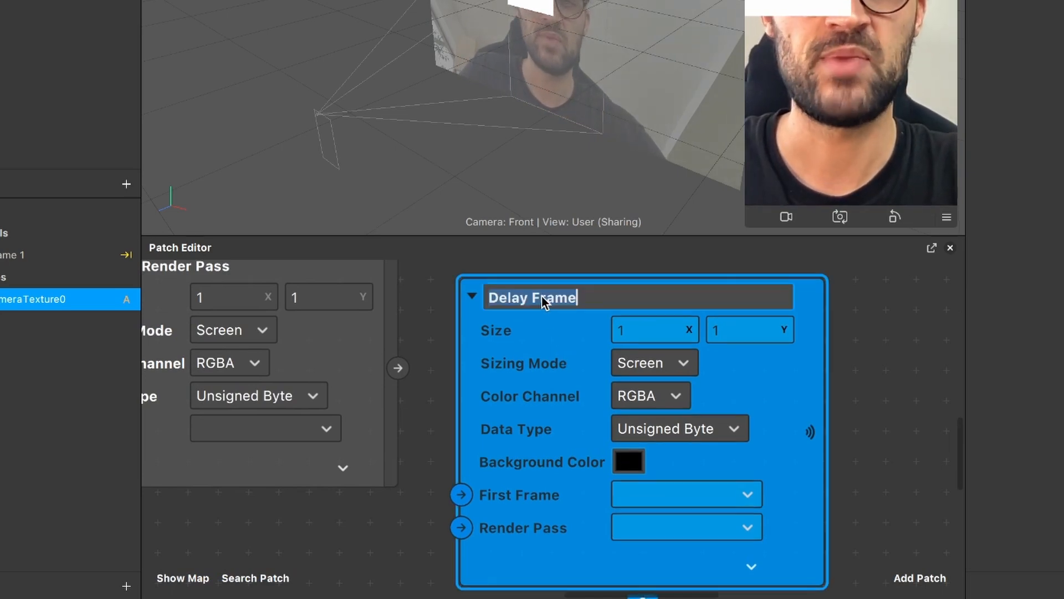
click(598, 302)
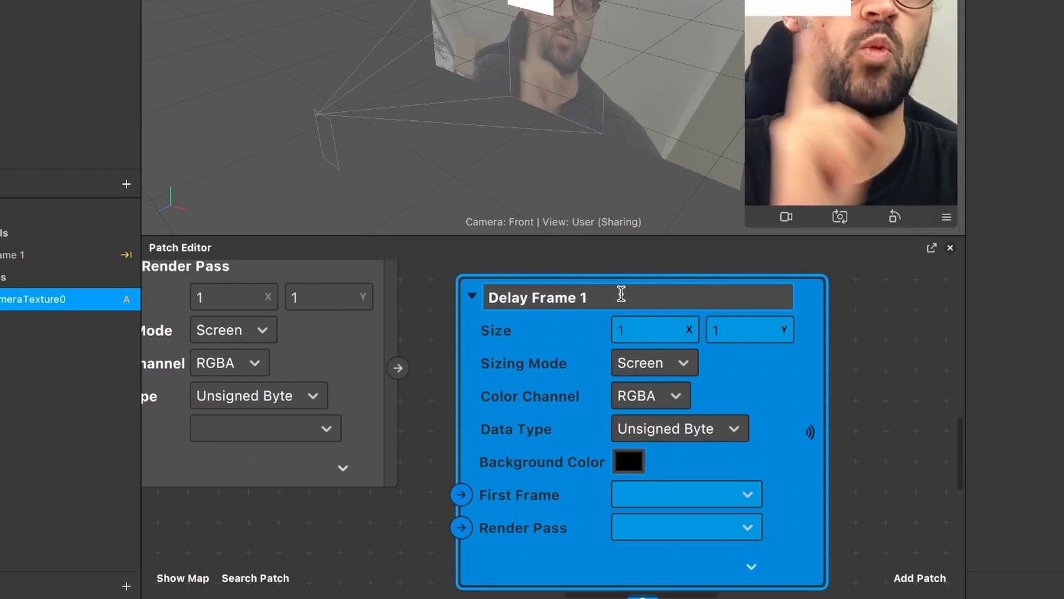
key(Return)
scroll(472, 406, down, 3)
scroll(472, 406, down, 2)
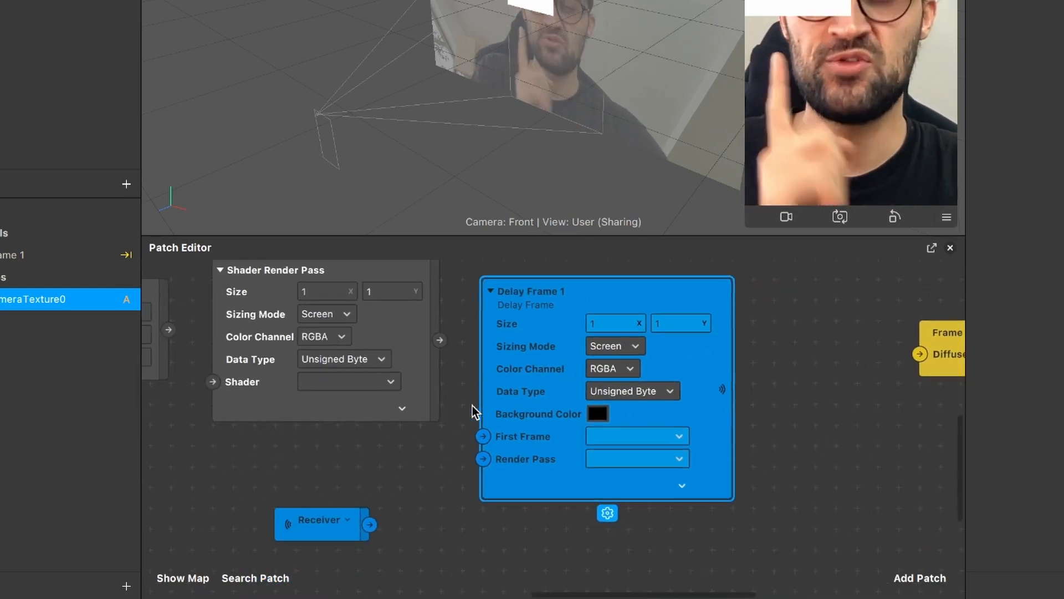
Step: Move the Receiver patch closer to Delay Frame 1 and set it to receive from Delay Frame 1
drag(305, 518, 351, 458)
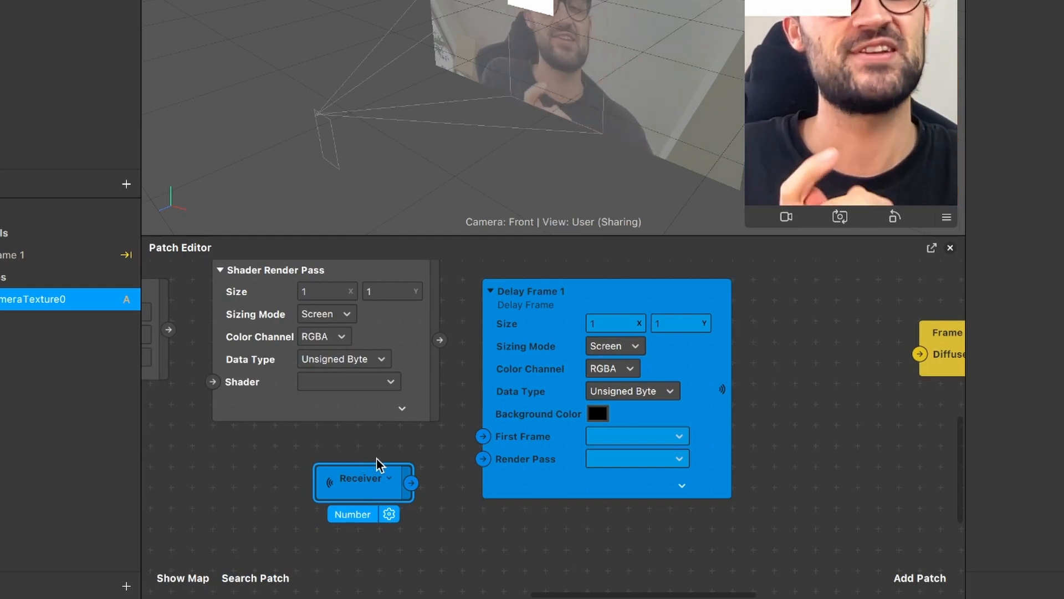
scroll(399, 452, up, 5)
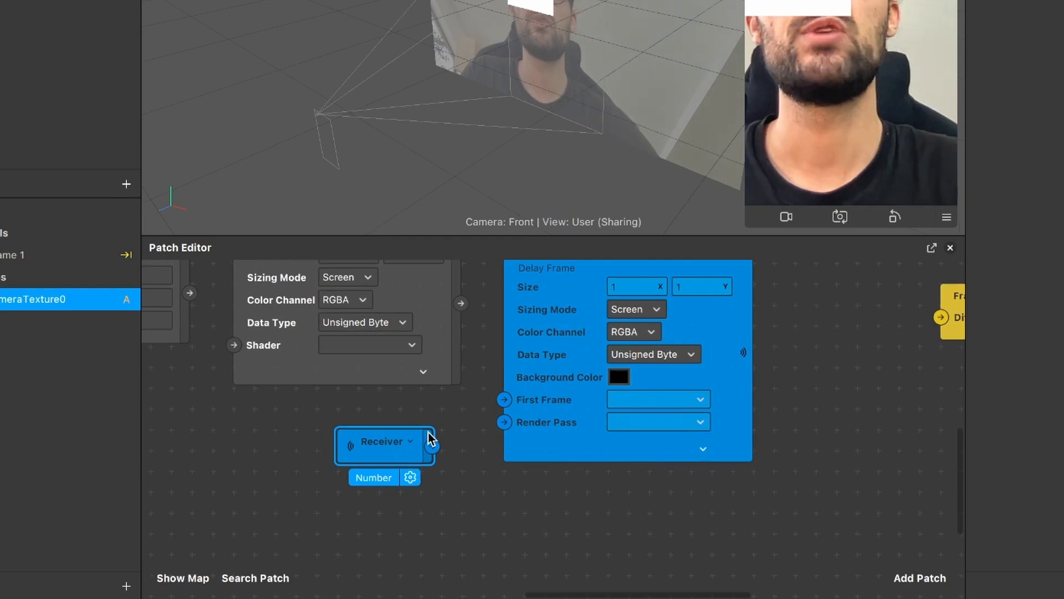
scroll(428, 436, down, 3)
scroll(447, 383, up, 5)
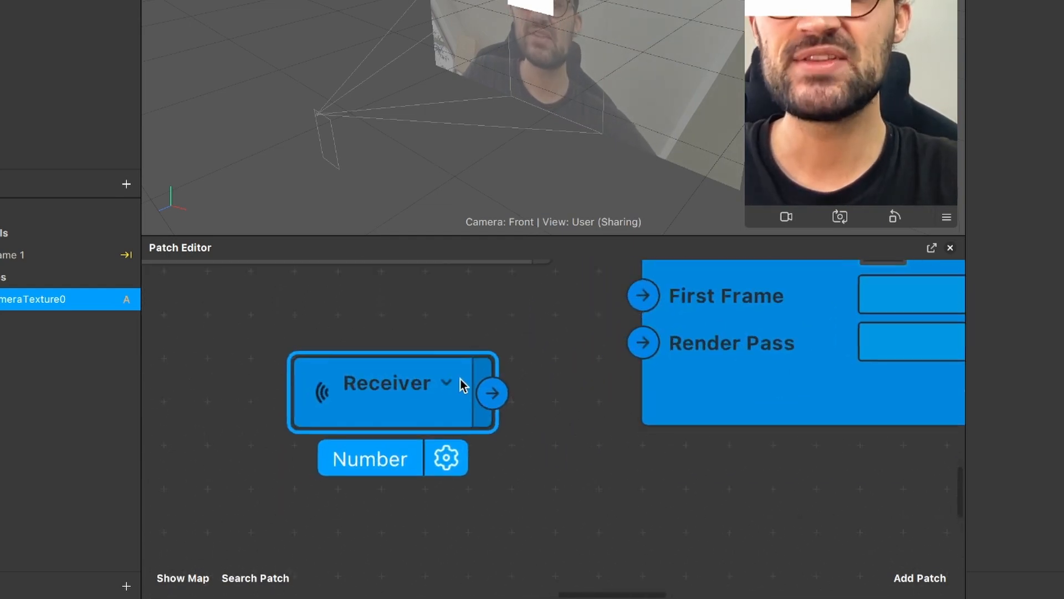
click(446, 385)
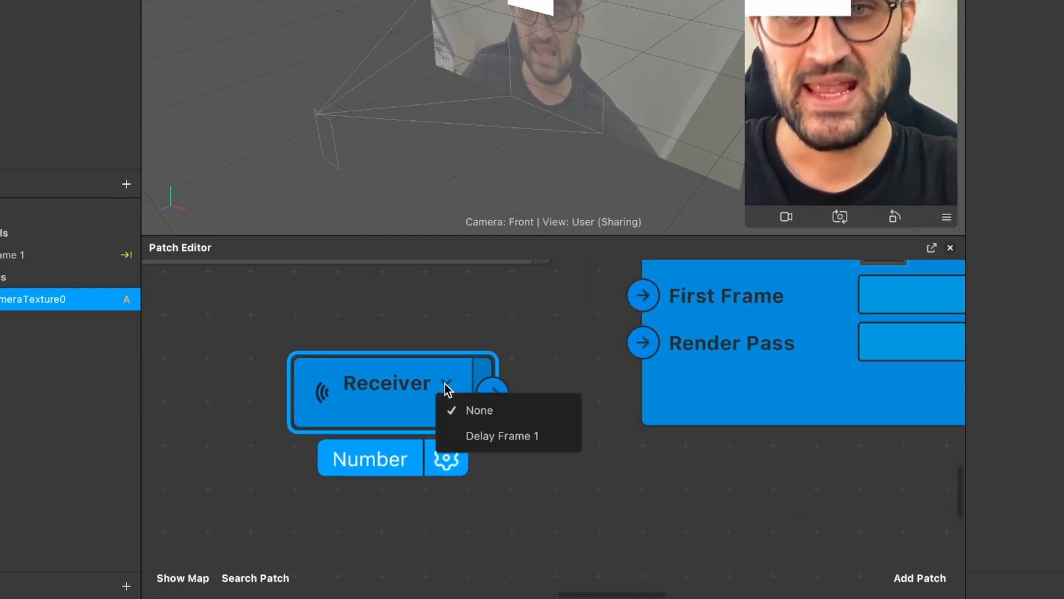
click(472, 438)
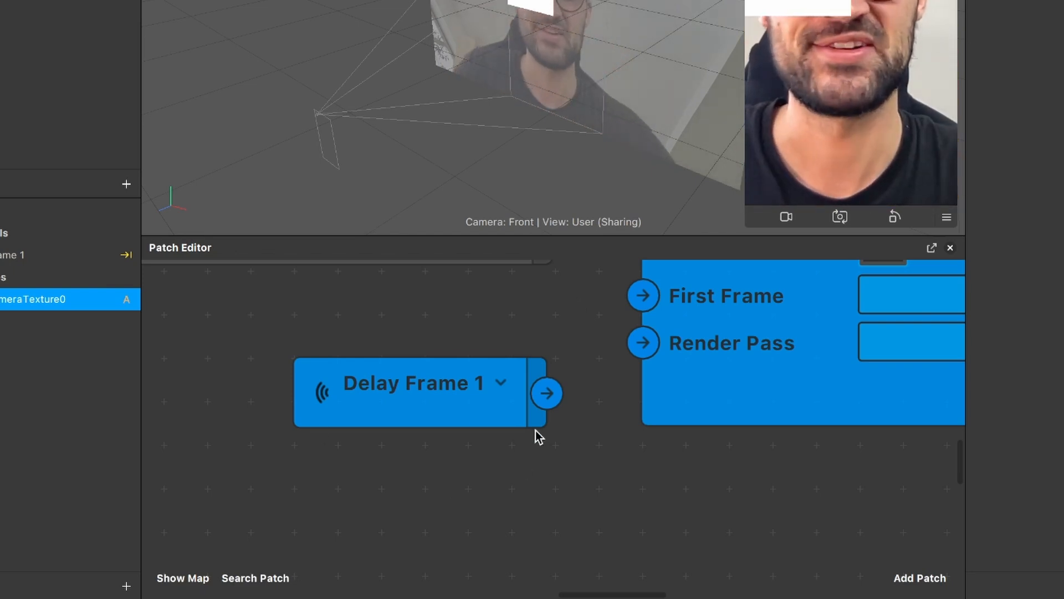
Step: Move the Delay Frame 1 receiver below the cameraTexture0 patch
scroll(457, 430, down, 5)
scroll(514, 435, left, 7)
scroll(514, 435, up, 3)
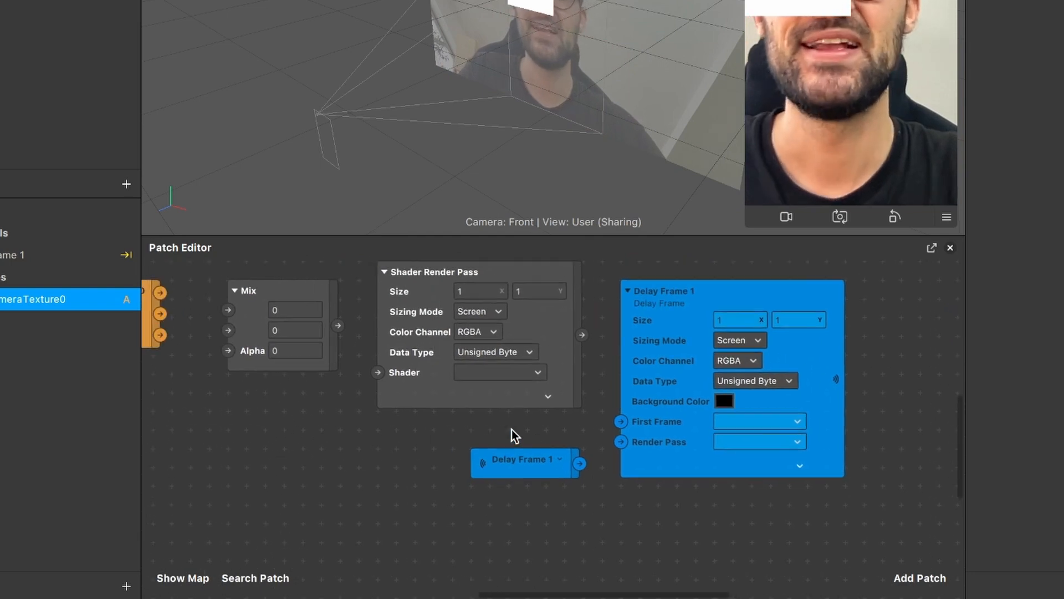
drag(620, 483, 296, 503)
drag(368, 506, 211, 526)
scroll(411, 293, left, 5)
scroll(410, 293, up, 2)
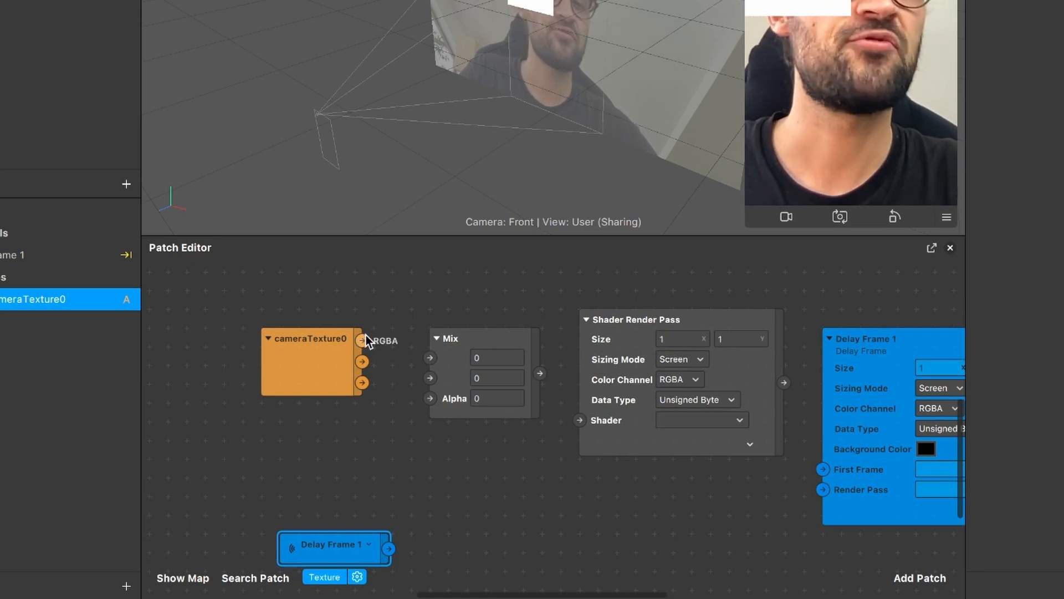
Step: Connect cameraTexture0's RGBA output to Mix's first input and the Delay Frame 1 receiver to its second input
drag(360, 339, 425, 360)
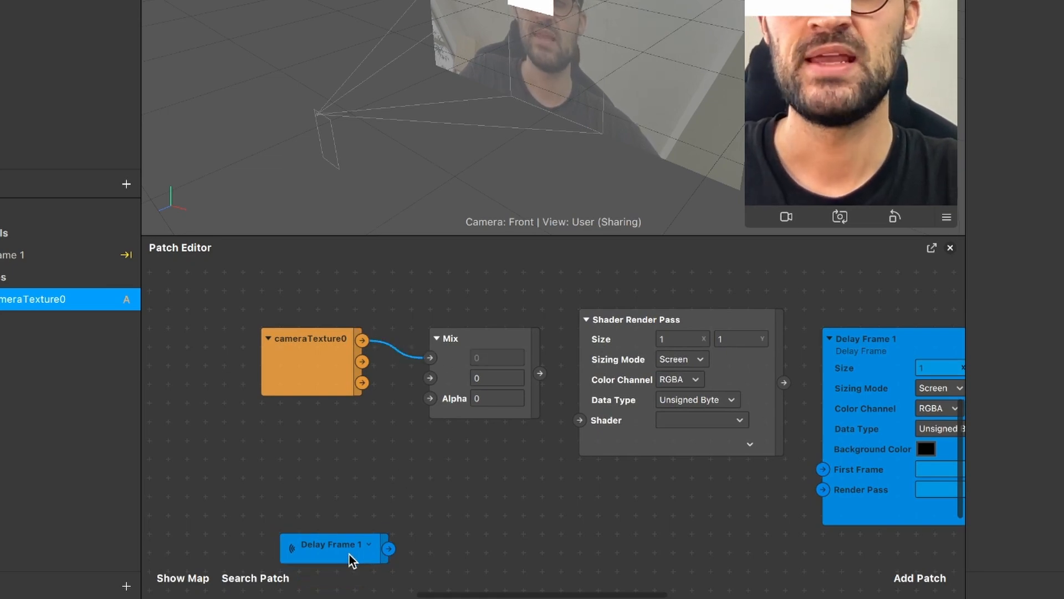
drag(349, 554, 459, 362)
scroll(311, 446, up, 2)
scroll(540, 362, right, 2)
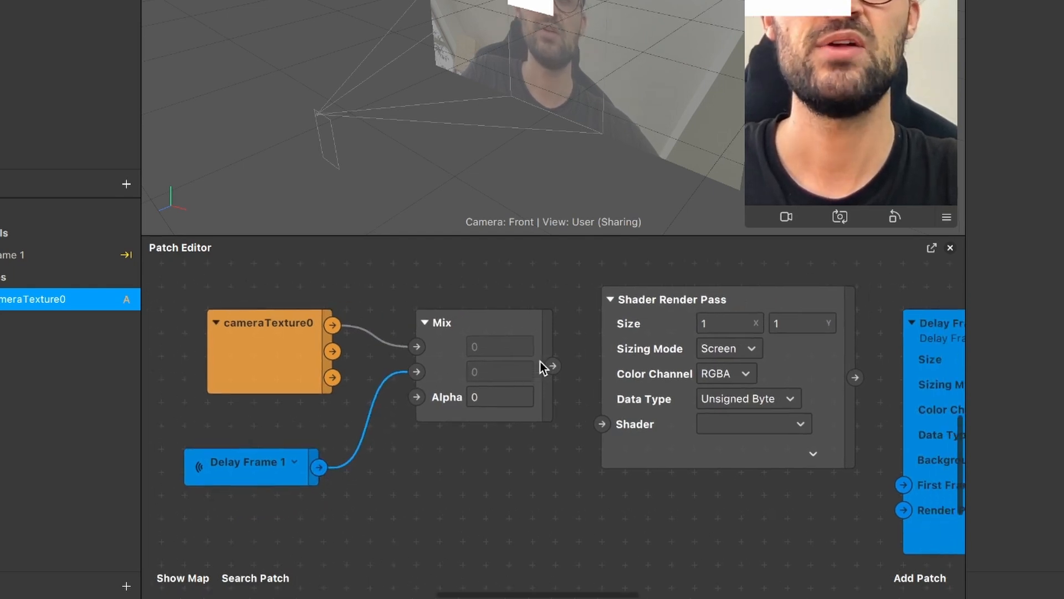
Step: Connect the Mix output to the Shader input of Shader Render Pass
scroll(521, 366, down, 1)
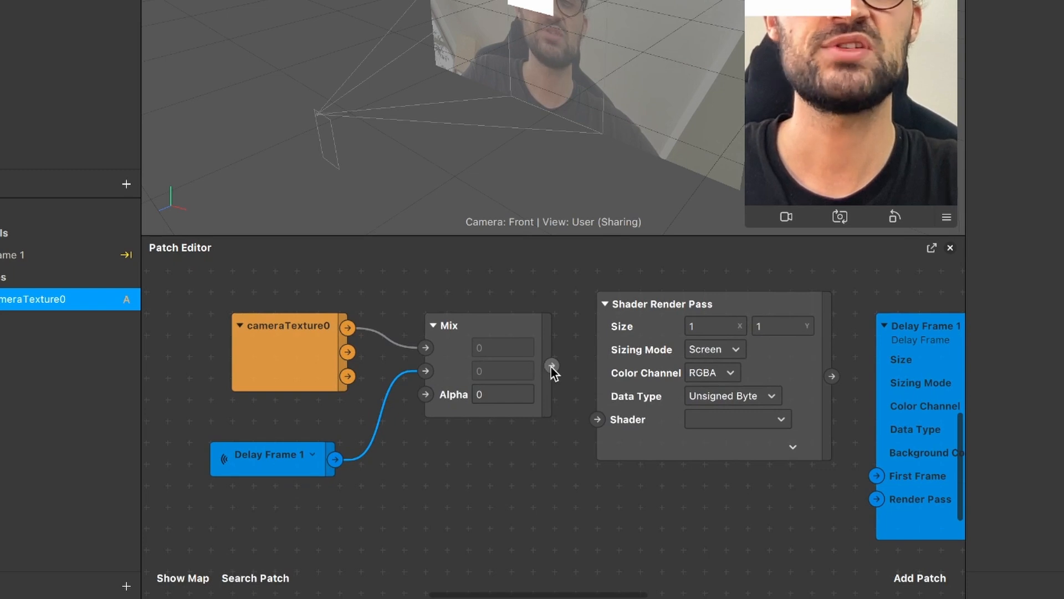
drag(584, 421, 592, 417)
scroll(651, 464, right, 5)
scroll(650, 465, down, 1)
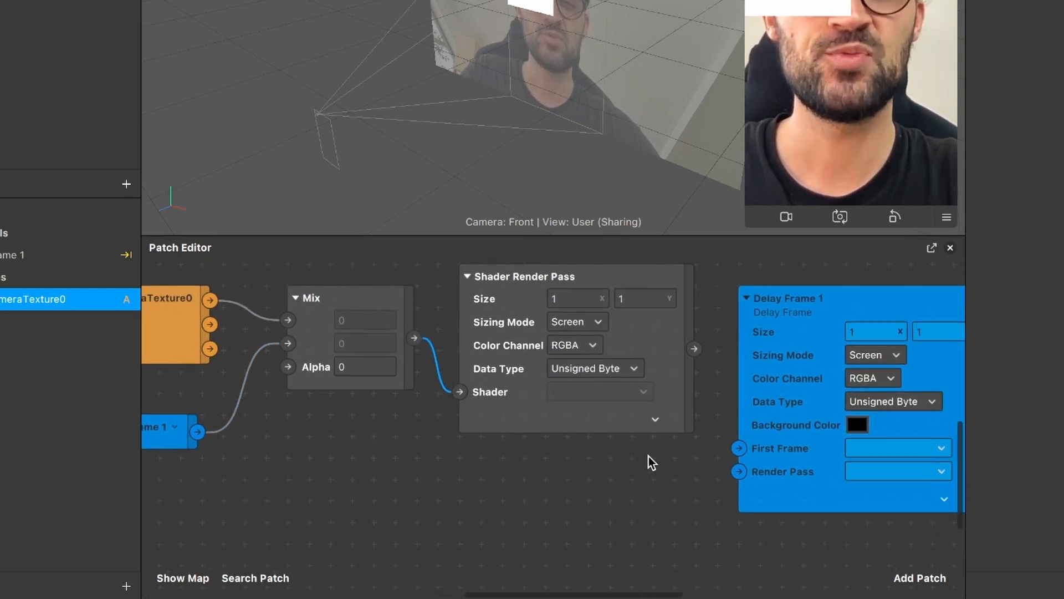
Step: Connect the Shader Render Pass Texture output to the Render Pass input of Delay Frame 1
click(677, 417)
scroll(677, 417, right, 1)
scroll(677, 417, down, 1)
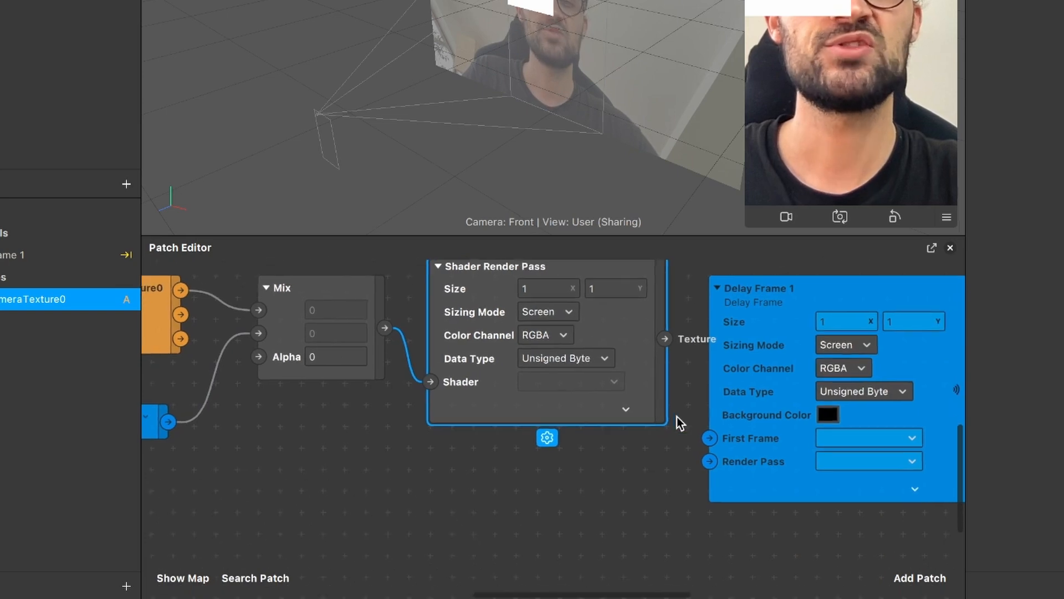
scroll(669, 345, right, 5)
scroll(669, 345, up, 1)
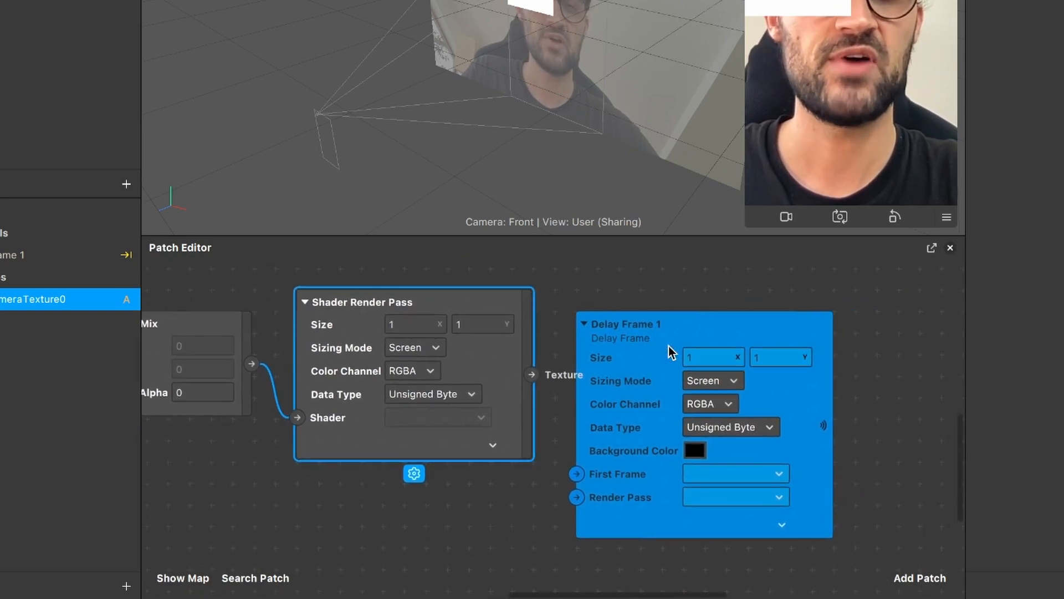
drag(531, 377, 577, 497)
scroll(459, 505, down, 2)
scroll(459, 505, down, 3)
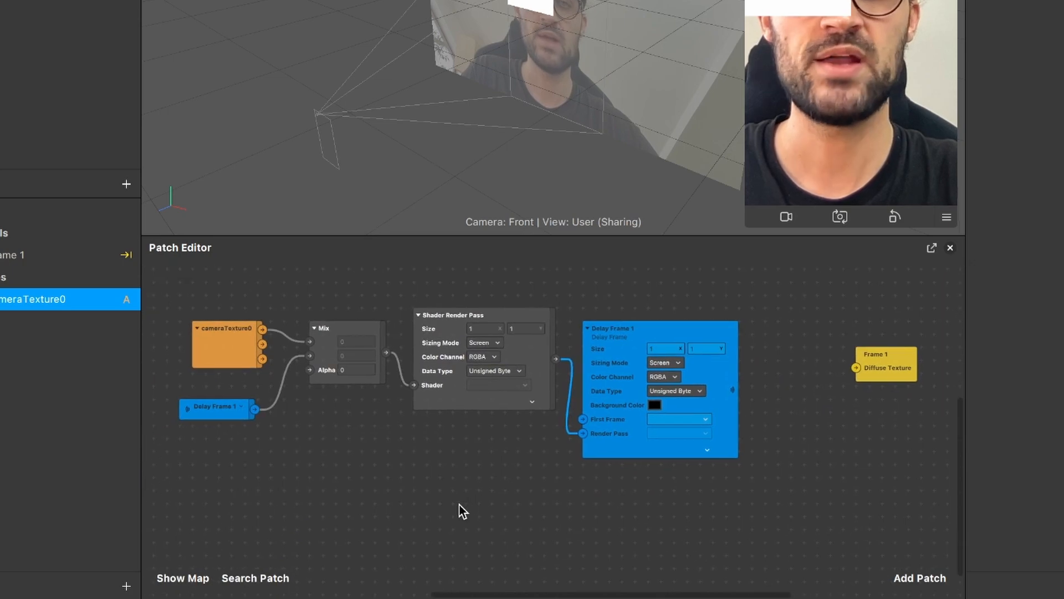
Step: Move the Frame 1 patch near the Delay Frame 1 receiver and connect the receiver to its Diffuse Texture input
drag(873, 370, 347, 466)
scroll(357, 427, up, 3)
scroll(315, 421, up, 2)
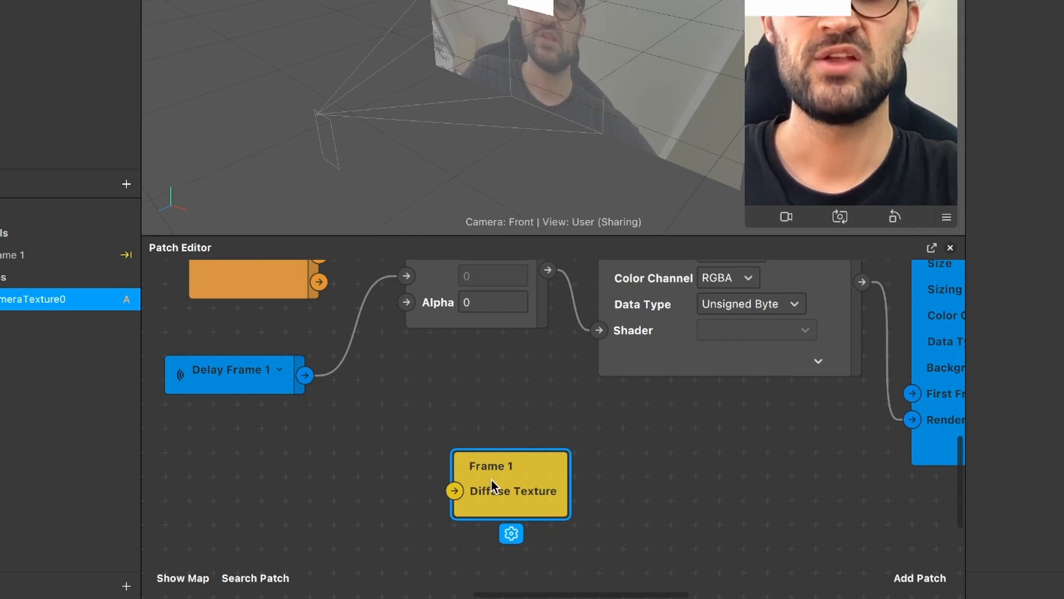
drag(492, 481, 467, 455)
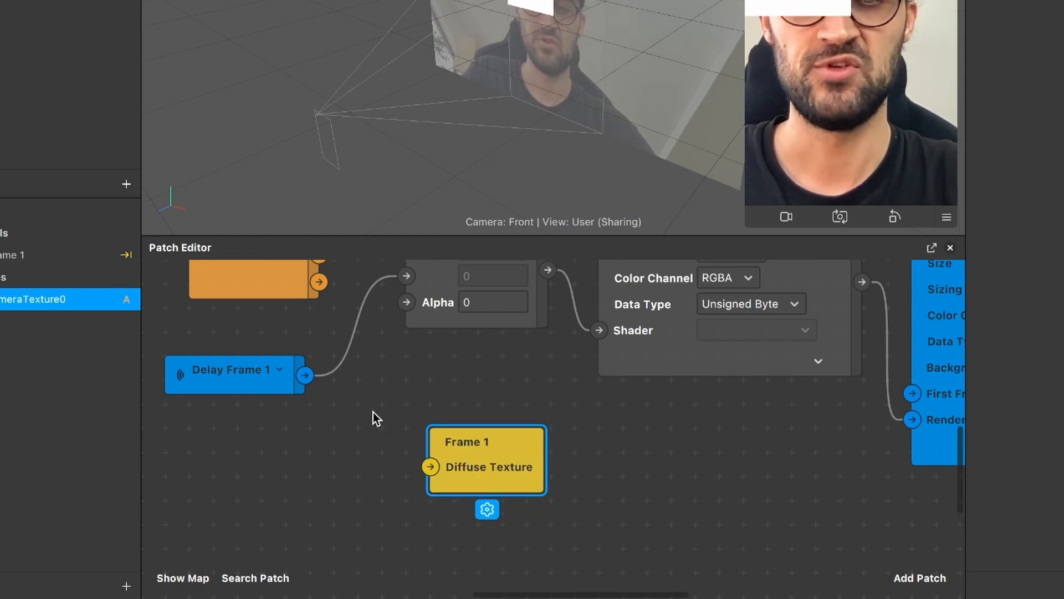
drag(307, 377, 431, 466)
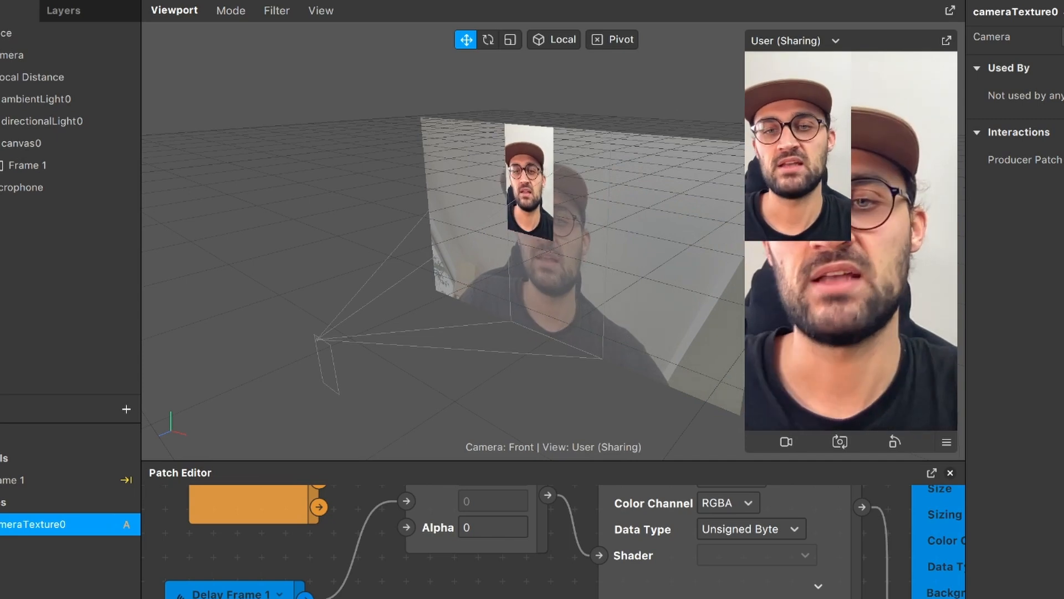
Step: Set the Mix patch's Alpha to 1
scroll(456, 541, up, 2)
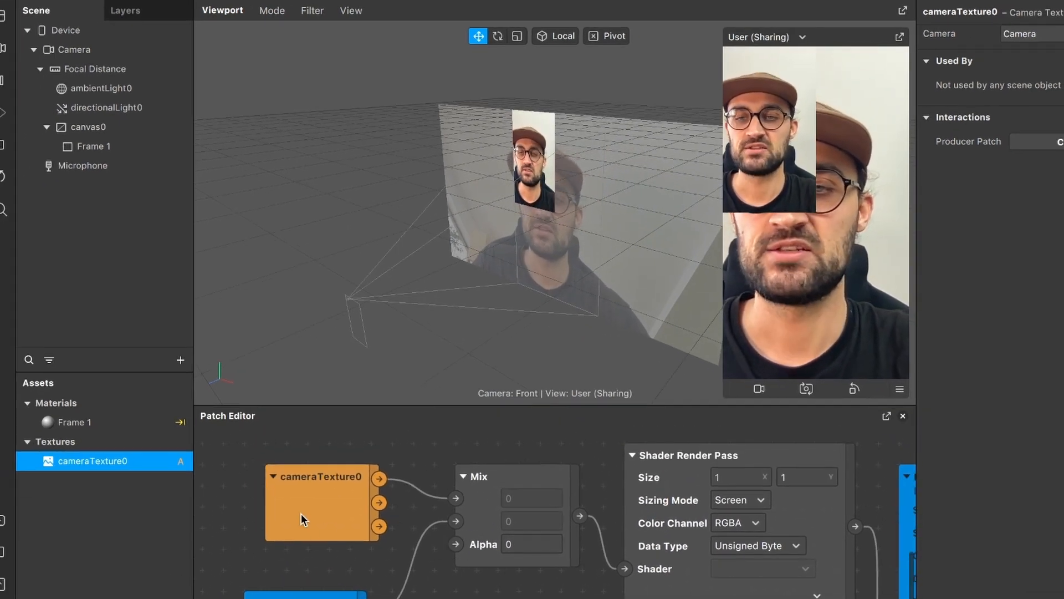
click(536, 546)
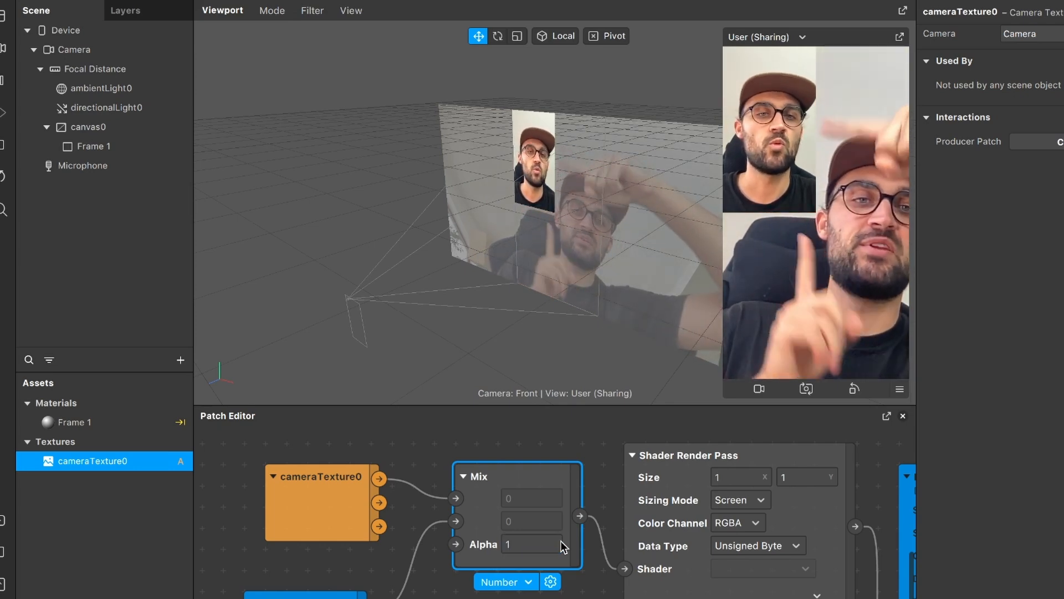
Step: Set the Mix patch's Alpha to 0
click(527, 543)
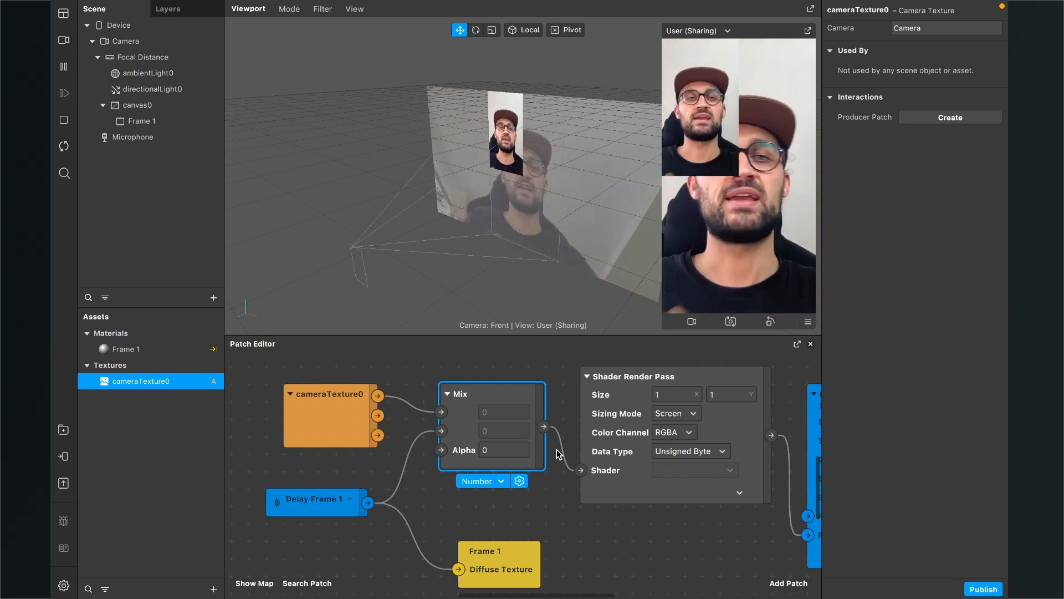
scroll(523, 476, down, 3)
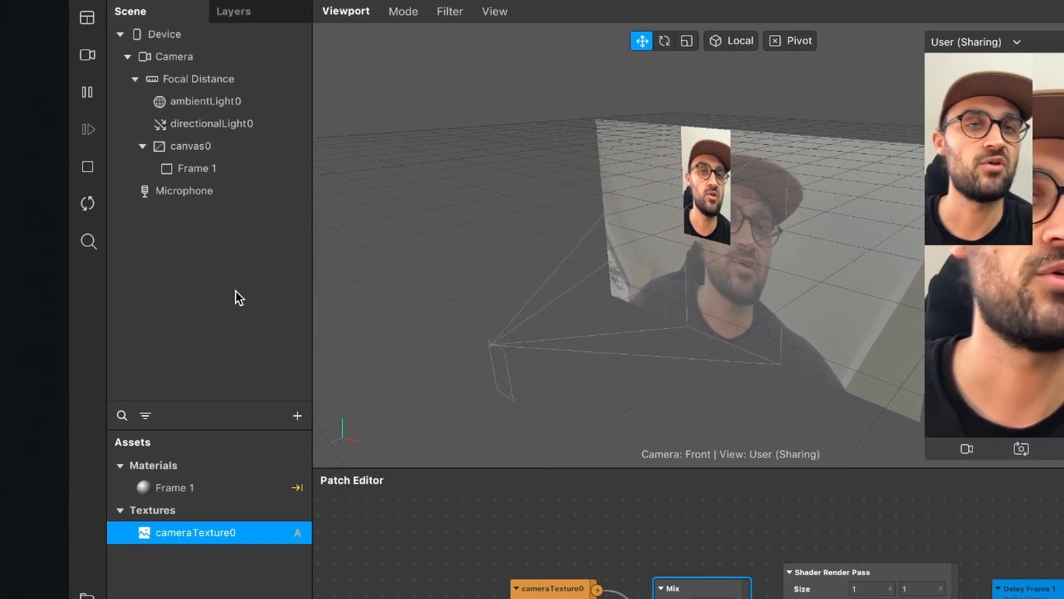
Step: Duplicate the Frame 1 rectangle under canvas0 and duplicate the Frame 1 material
right_click(192, 172)
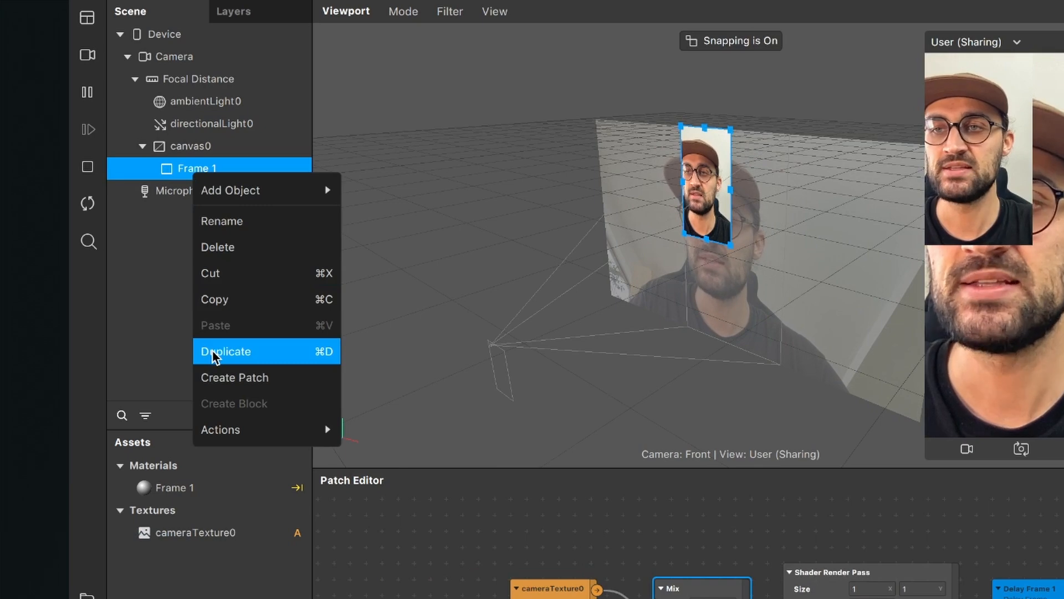
click(213, 351)
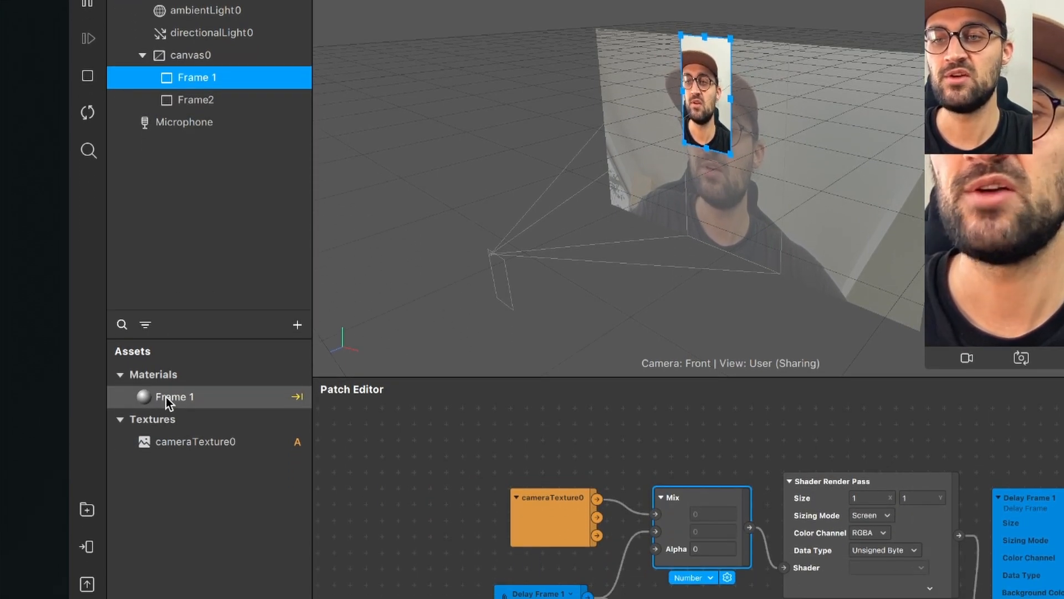
right_click(165, 397)
click(198, 490)
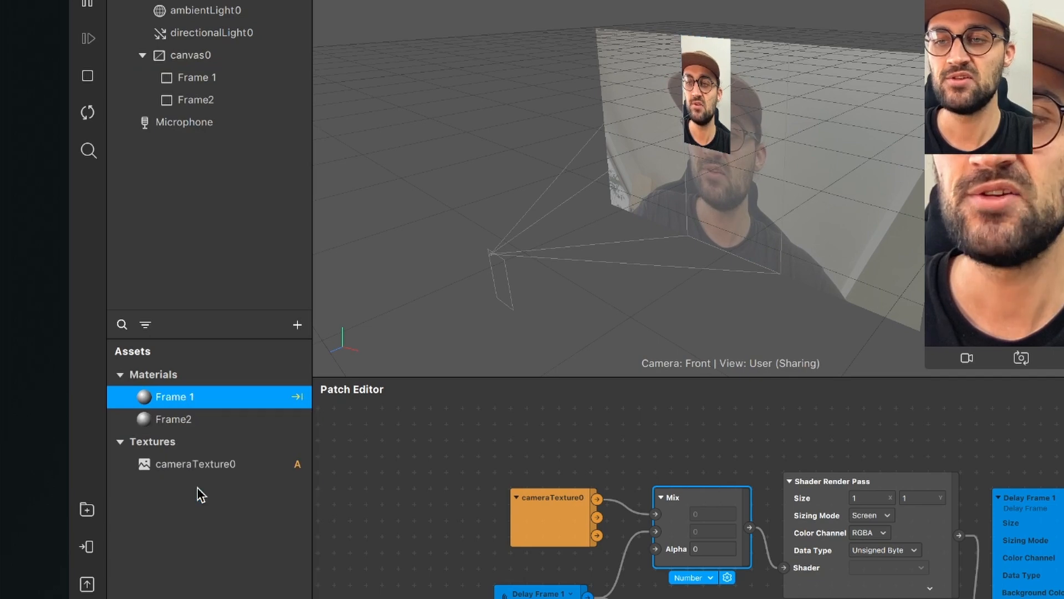
Step: Create a patch for the Frame2 material's Diffuse Texture and place it below the Delay Frame 1 patch
click(197, 417)
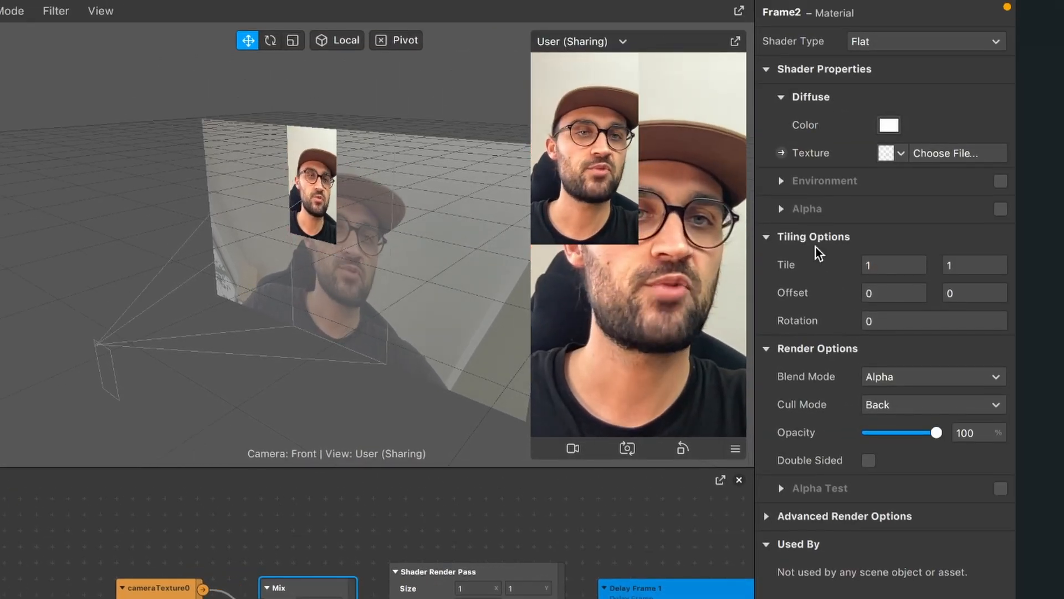
click(782, 153)
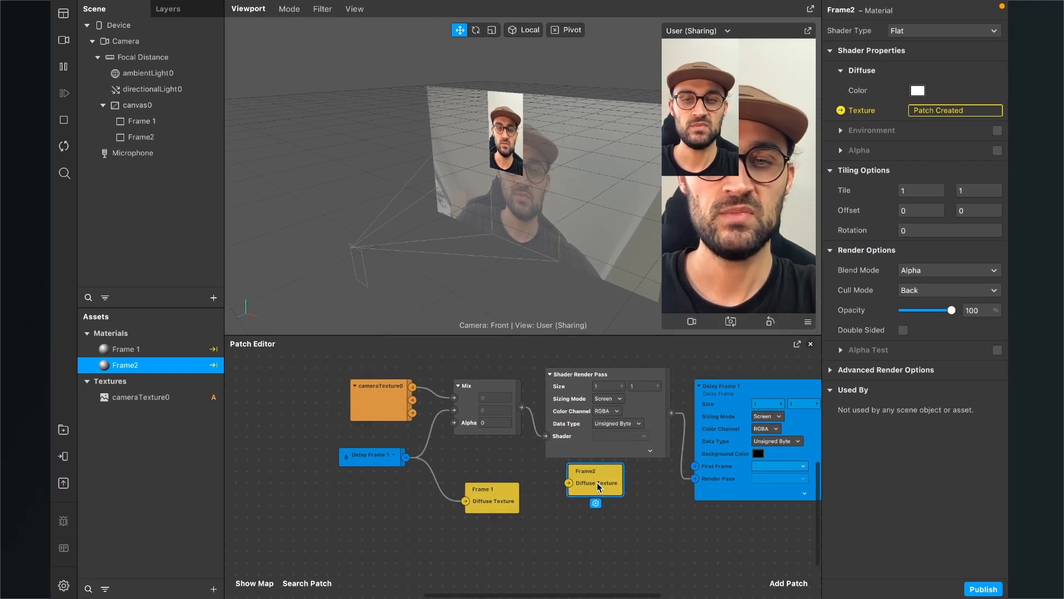
drag(587, 510, 738, 549)
Step: Spread out the patch graph by moving Frame 1 lower, cameraTexture0 up and away from Mix, and Delay Frame 1 farther from Shader Render Pass
scroll(637, 421, down, 3)
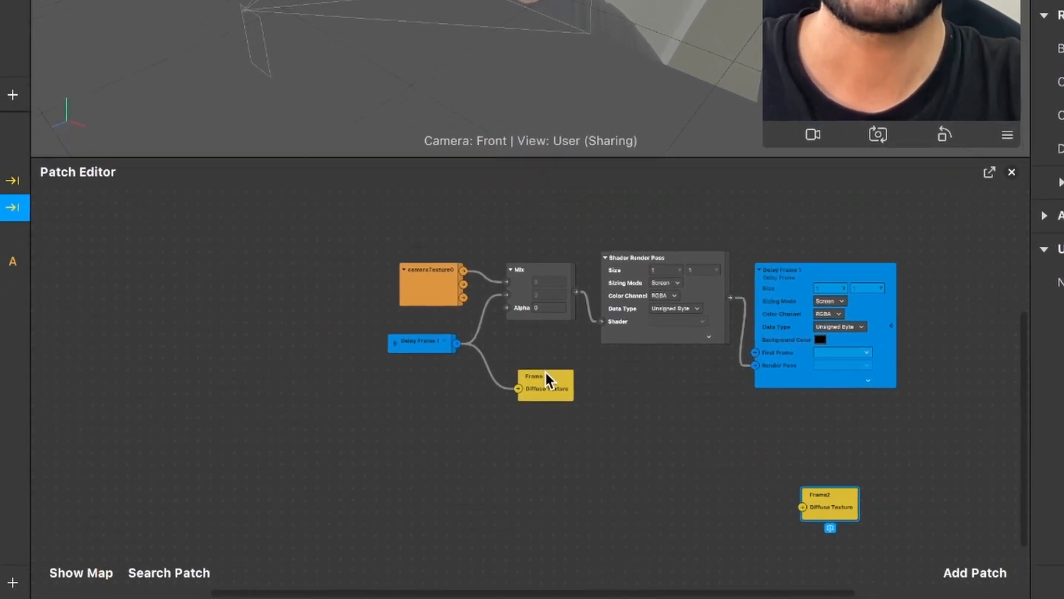
drag(536, 445, 536, 469)
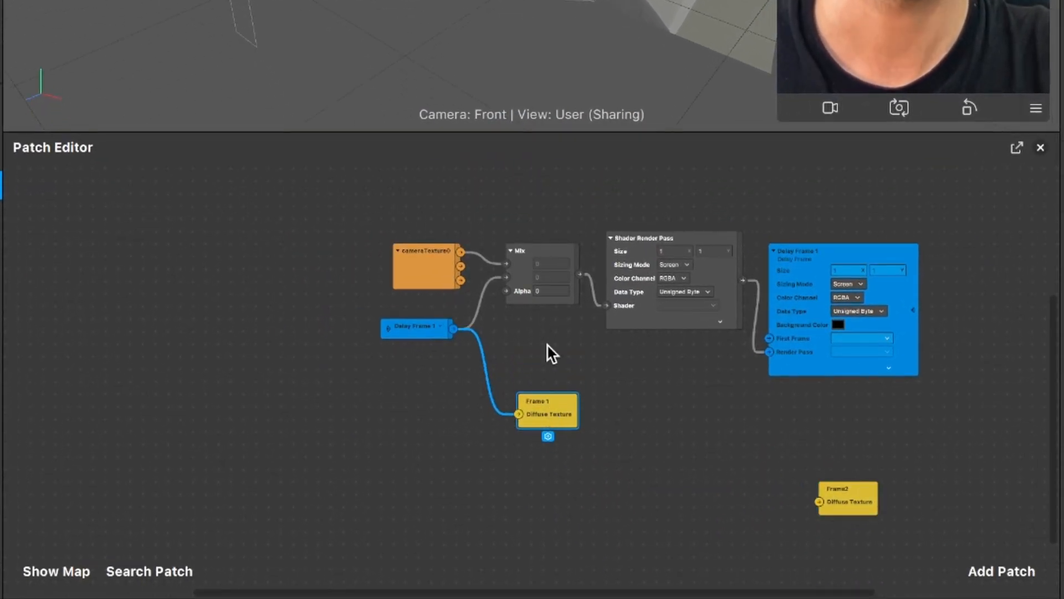
click(536, 429)
drag(429, 268, 278, 224)
scroll(410, 353, up, 3)
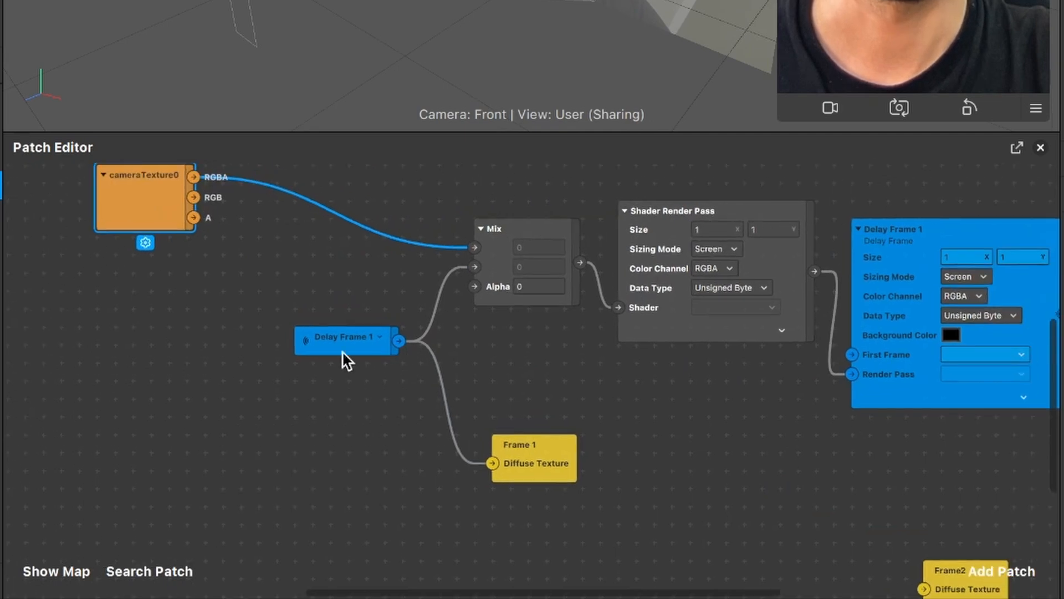
scroll(678, 268, right, 3)
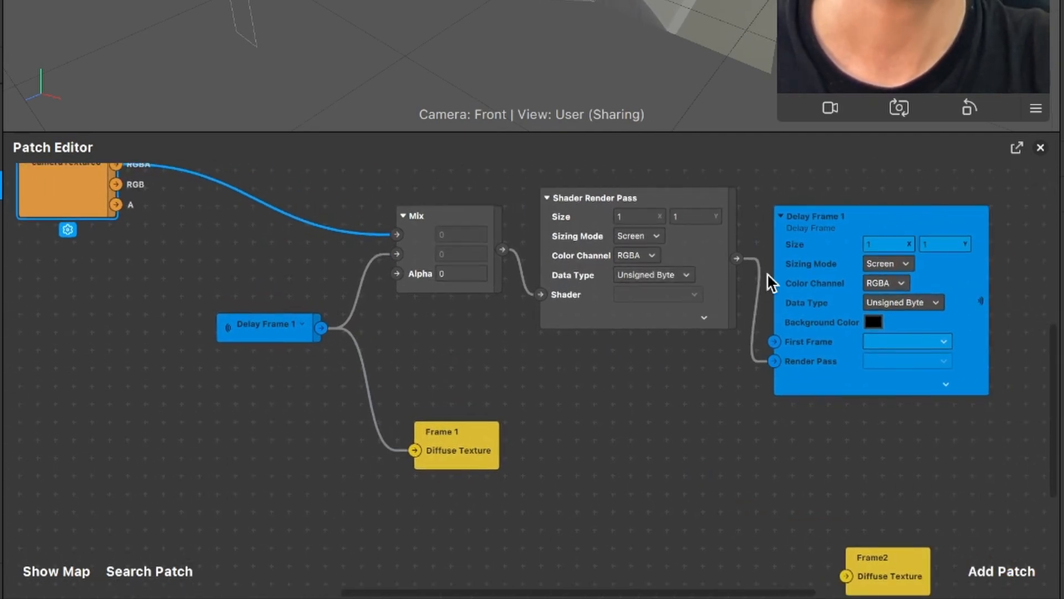
scroll(768, 273, right, 5)
click(718, 295)
drag(718, 294, 764, 240)
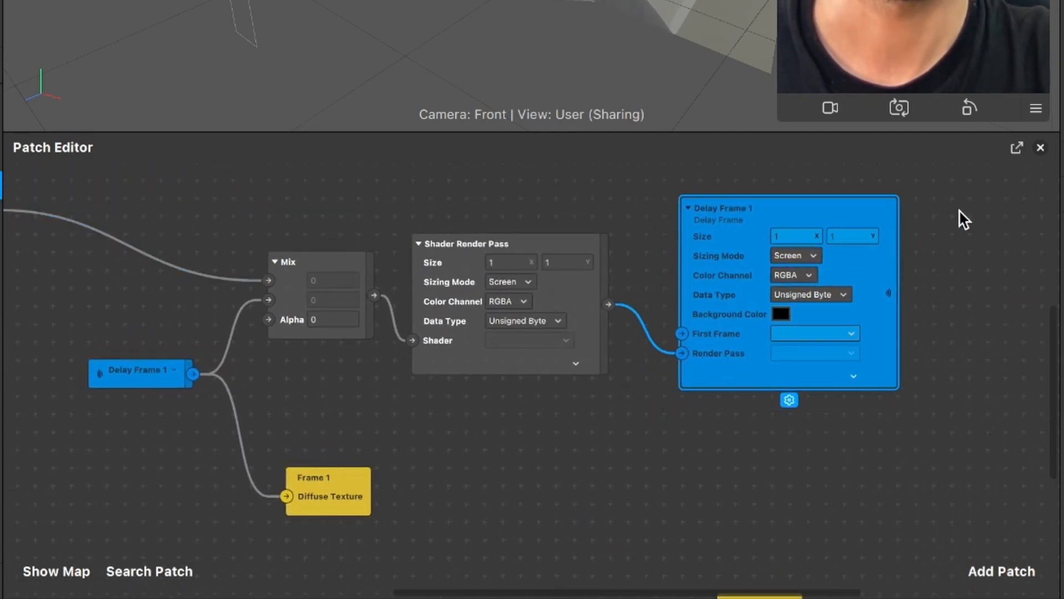
Step: Duplicate the Delay Frame 1 receiver, Mix, Shader Render Pass and Delay Frame 1 patches together and place the copies below the originals
drag(936, 223, 140, 411)
right_click(325, 257)
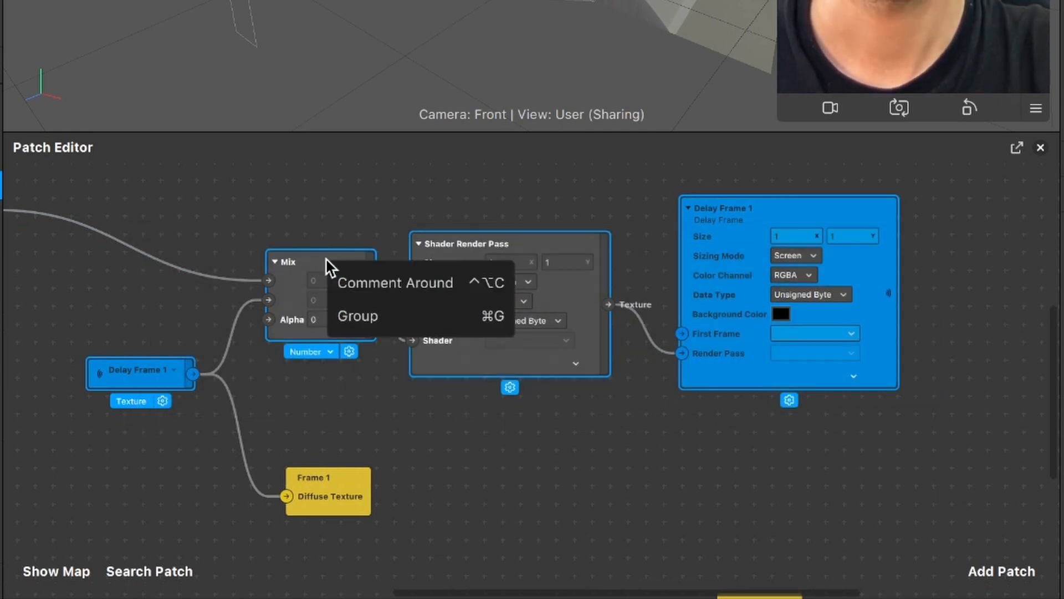
click(307, 252)
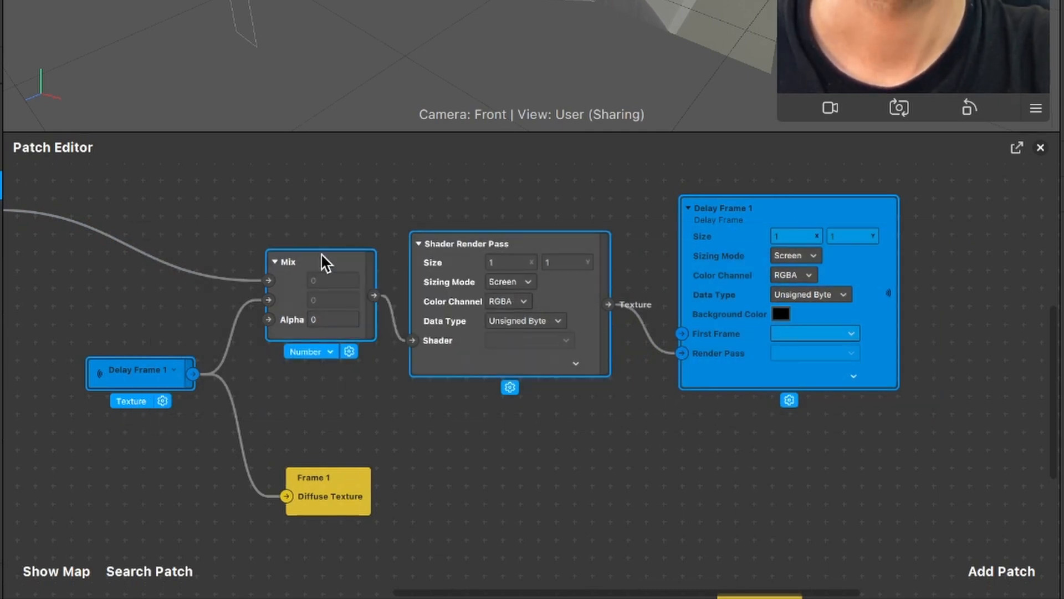
key(super+d)
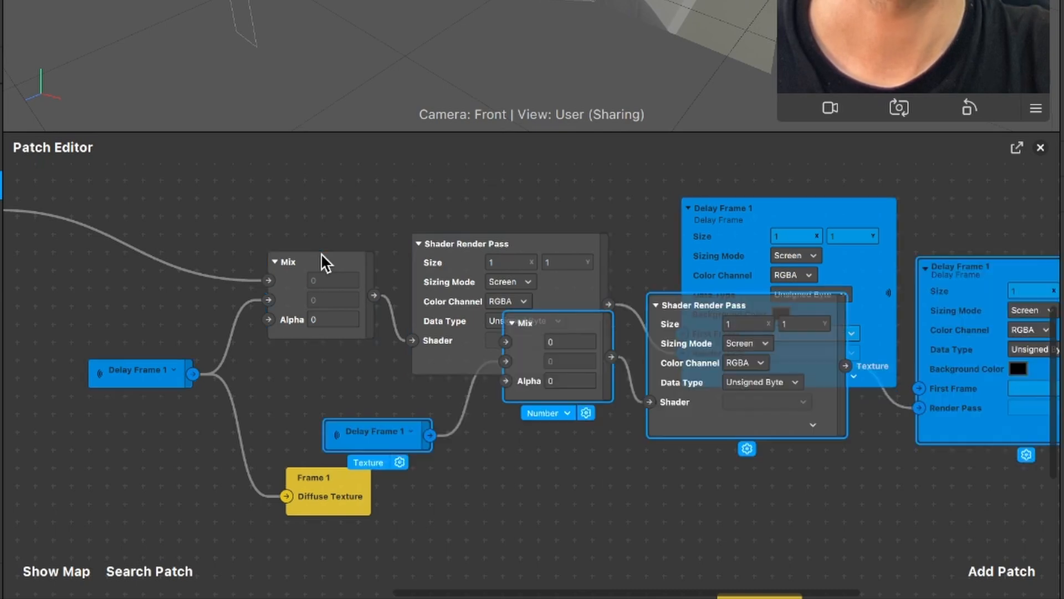
scroll(322, 254, down, 5)
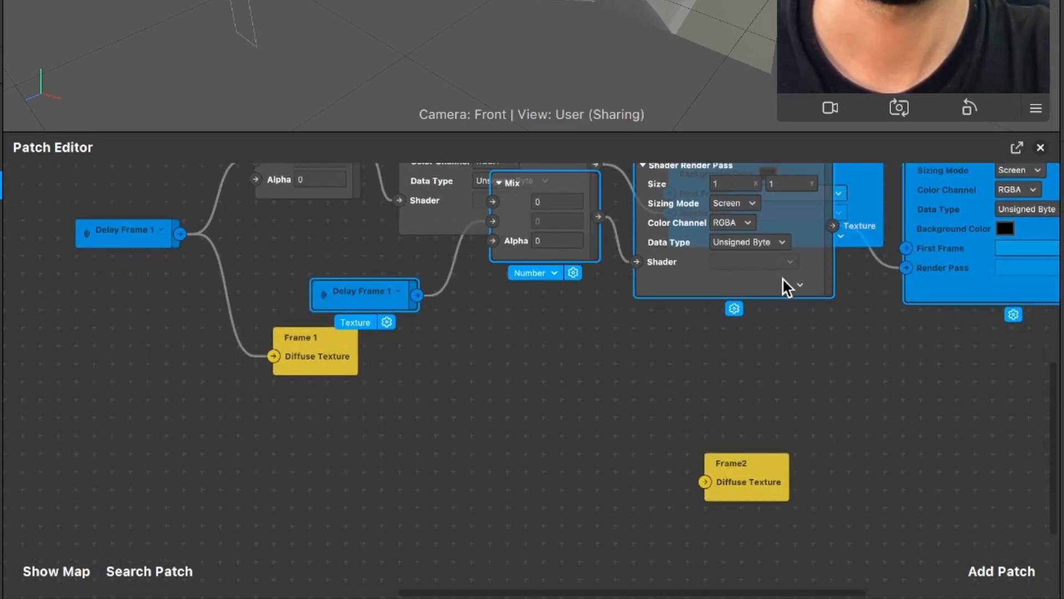
drag(782, 280, 433, 553)
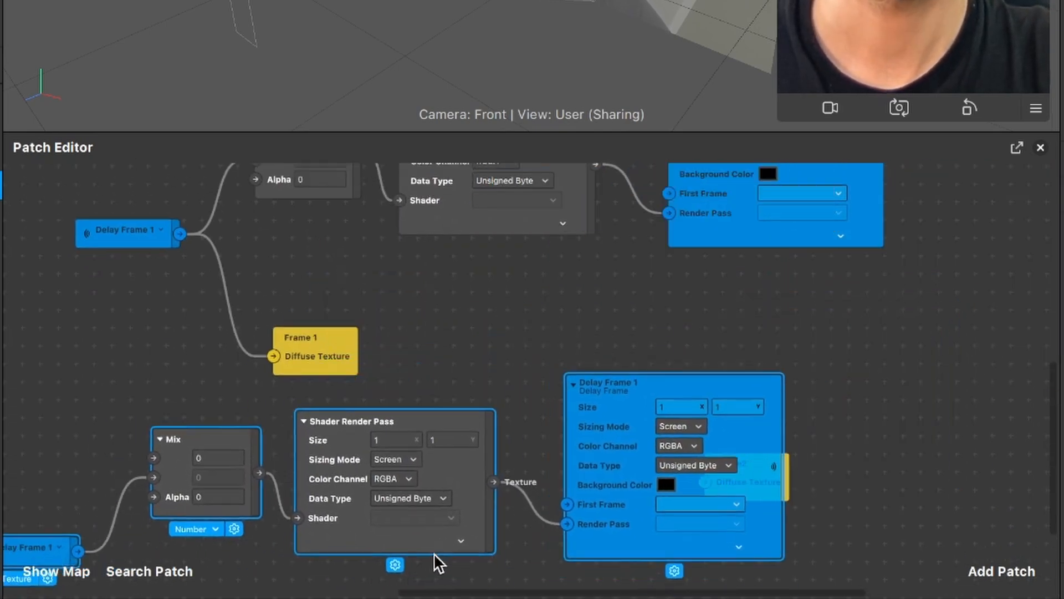
Step: Move the Frame2 patch out from behind the duplicated Delay Frame patch into the free space beneath it
scroll(434, 550, down, 5)
click(820, 440)
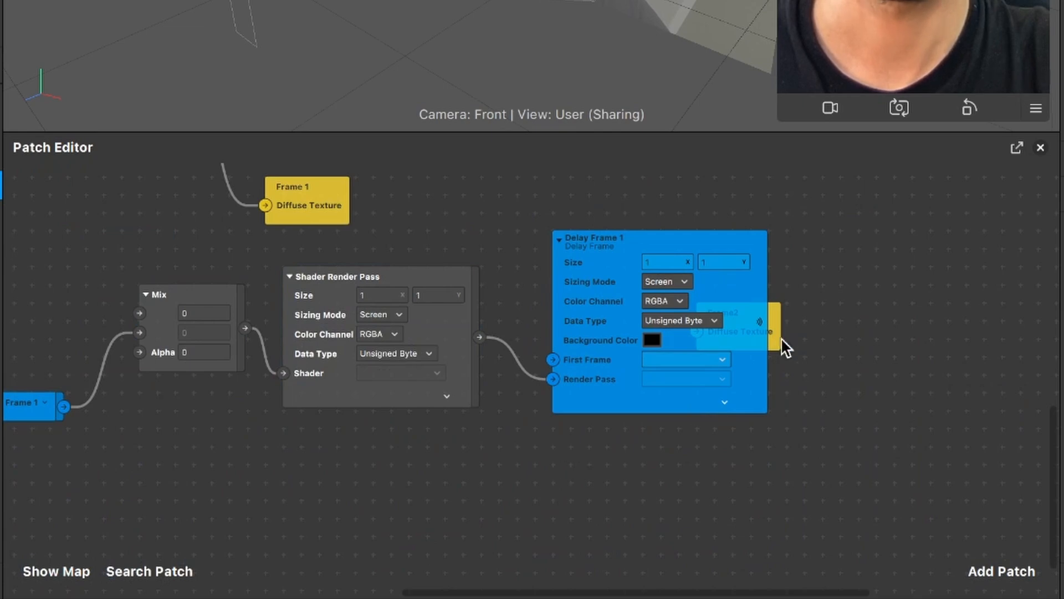
drag(782, 331, 660, 518)
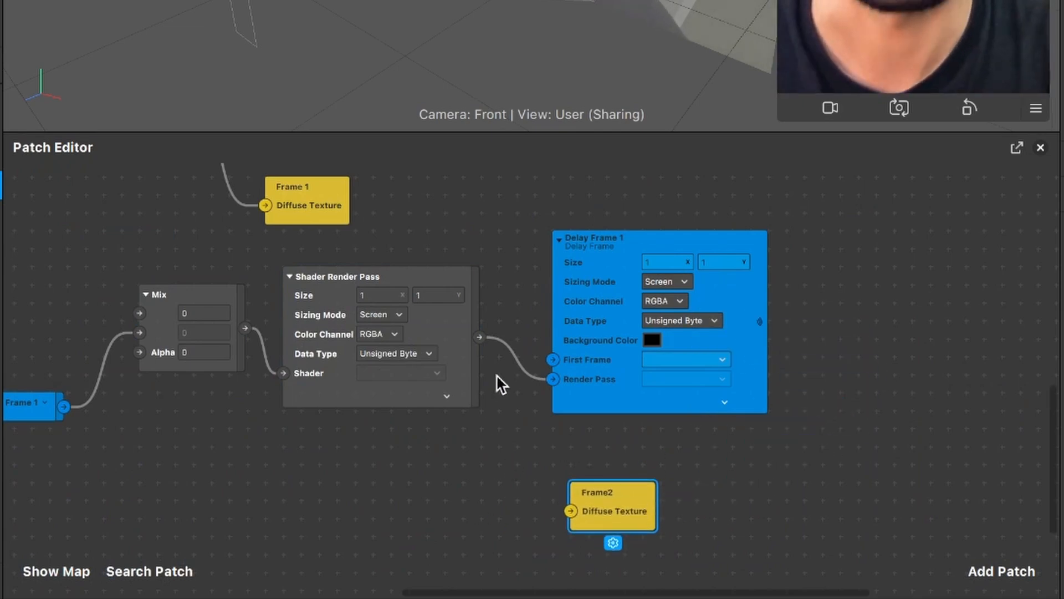
Step: Rename the duplicated Delay Frame patch as Delay Frame 2
scroll(577, 314, up, 5)
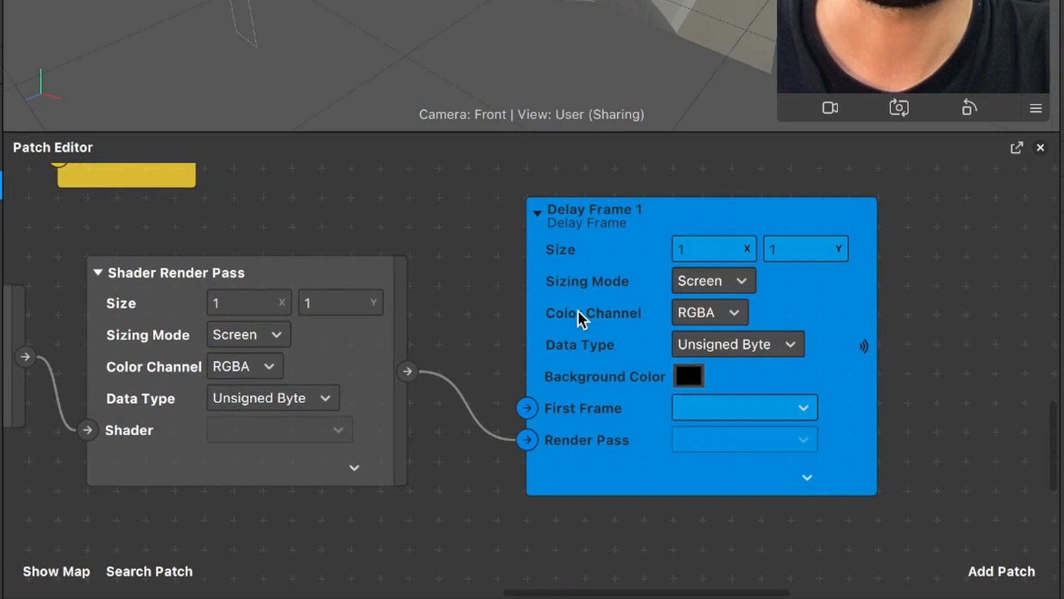
double_click(614, 212)
click(671, 213)
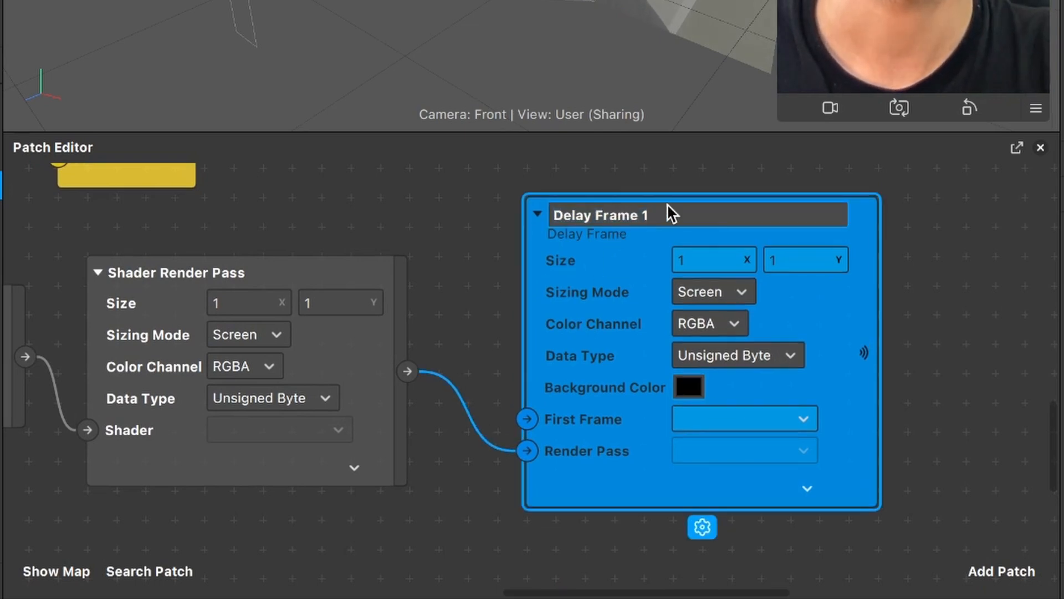
key(Return)
Step: Set the duplicated receiver patch to receive from Delay Frame 2
scroll(514, 378, left, 10)
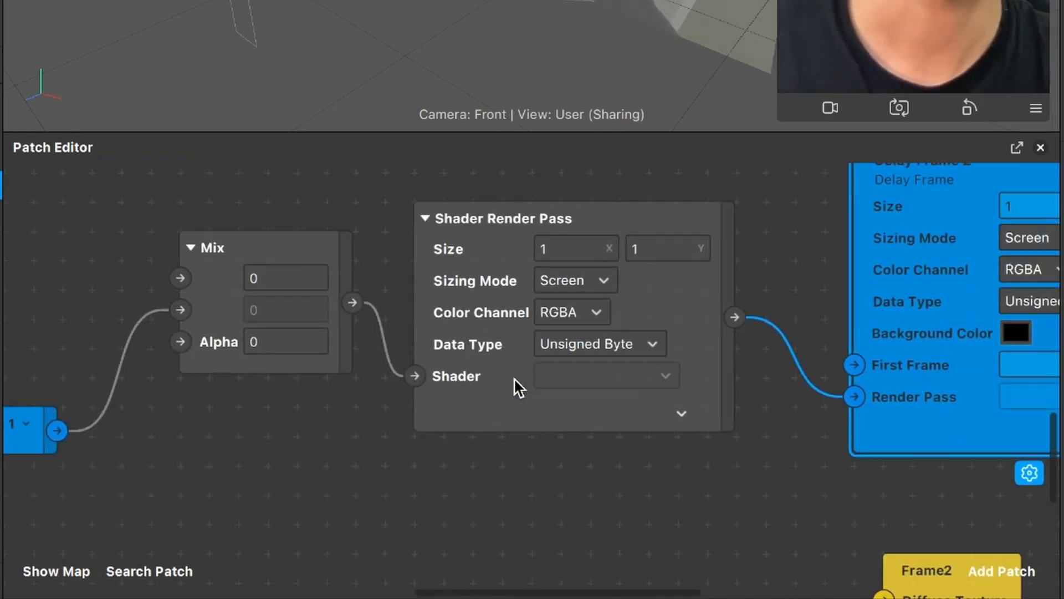
scroll(253, 375, up, 3)
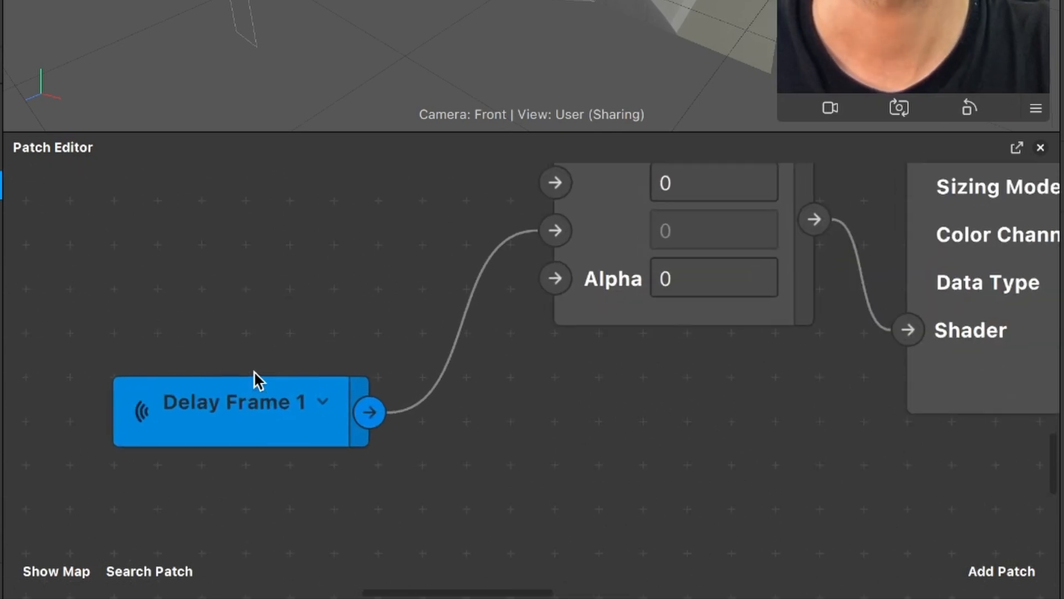
click(323, 401)
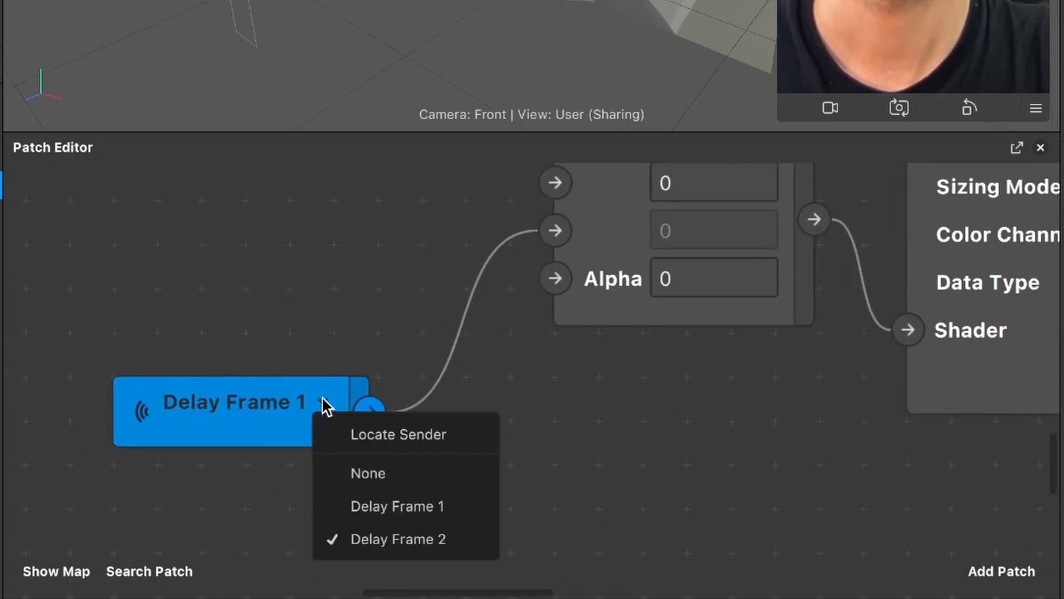
click(369, 549)
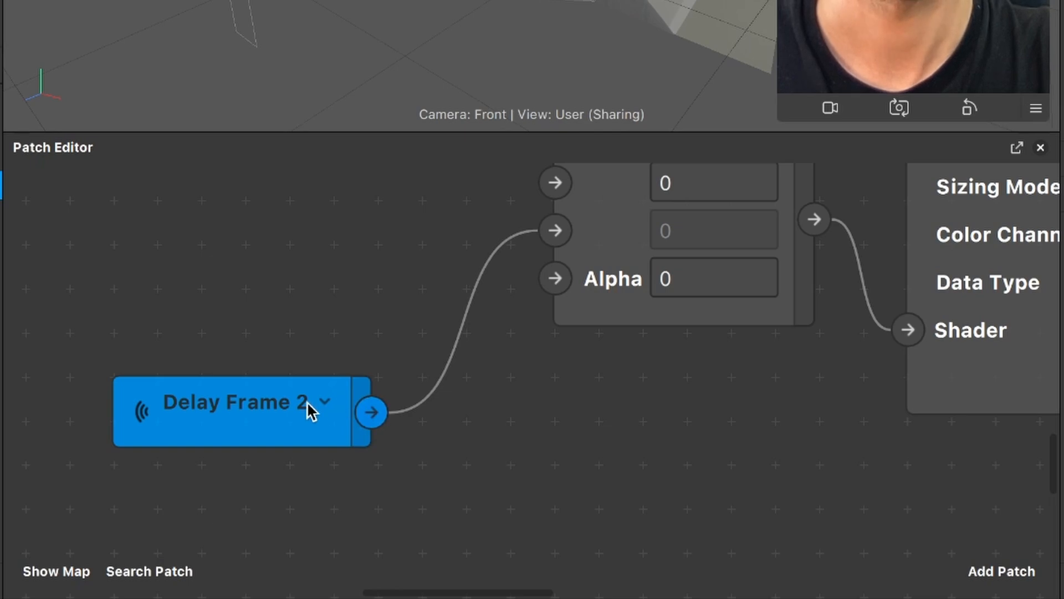
Step: Move the cameraTexture0 patch lower and connect its RGBA output to the first input of the duplicated Mix patch
scroll(316, 405, down, 3)
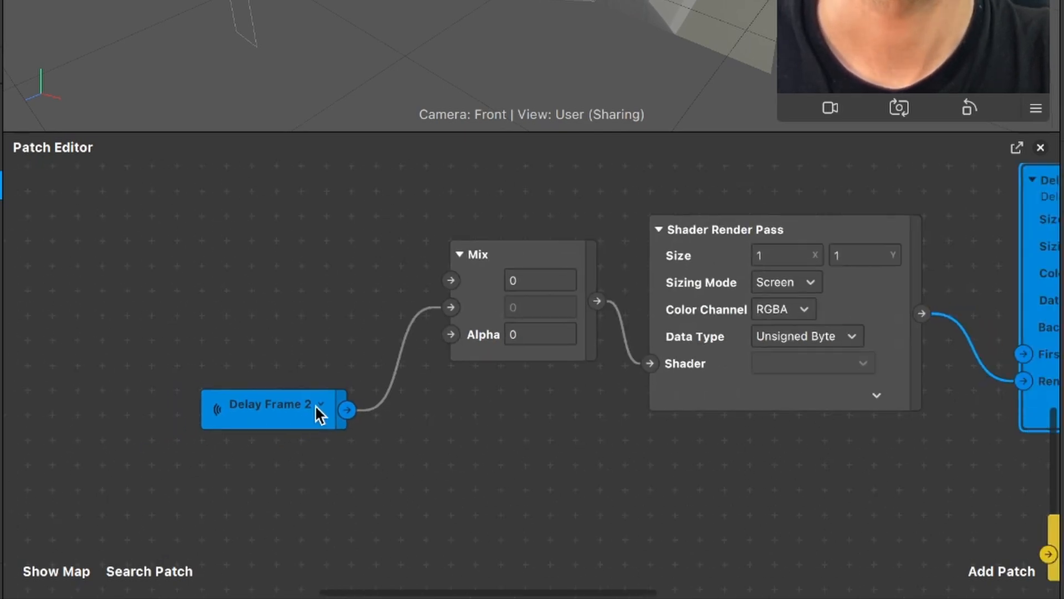
scroll(315, 405, left, 3)
scroll(315, 405, up, 2)
scroll(316, 405, down, 3)
scroll(316, 406, up, 5)
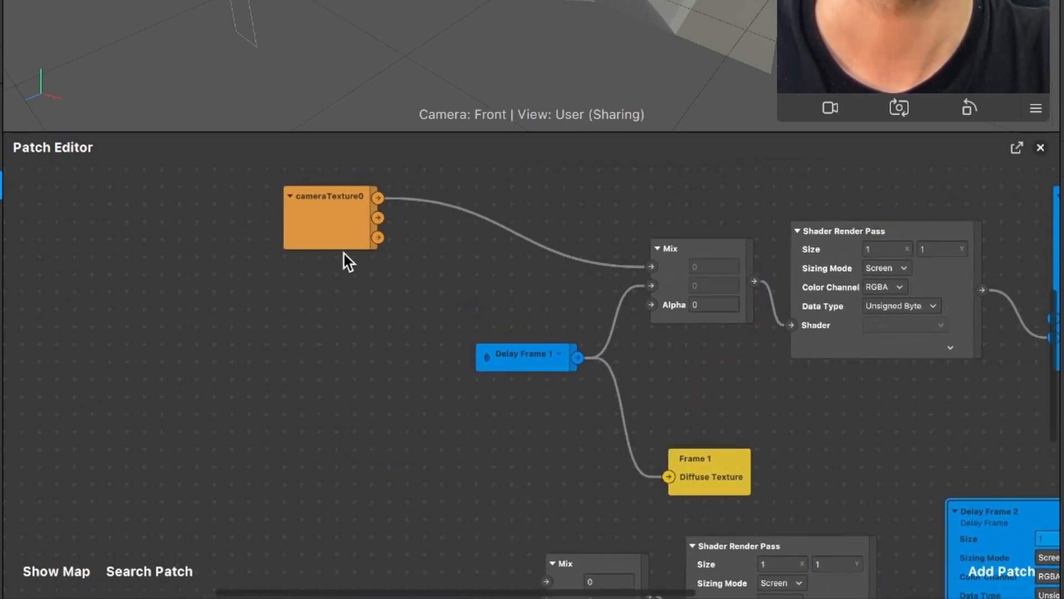
drag(344, 245, 344, 421)
scroll(344, 421, down, 3)
scroll(344, 421, down, 3)
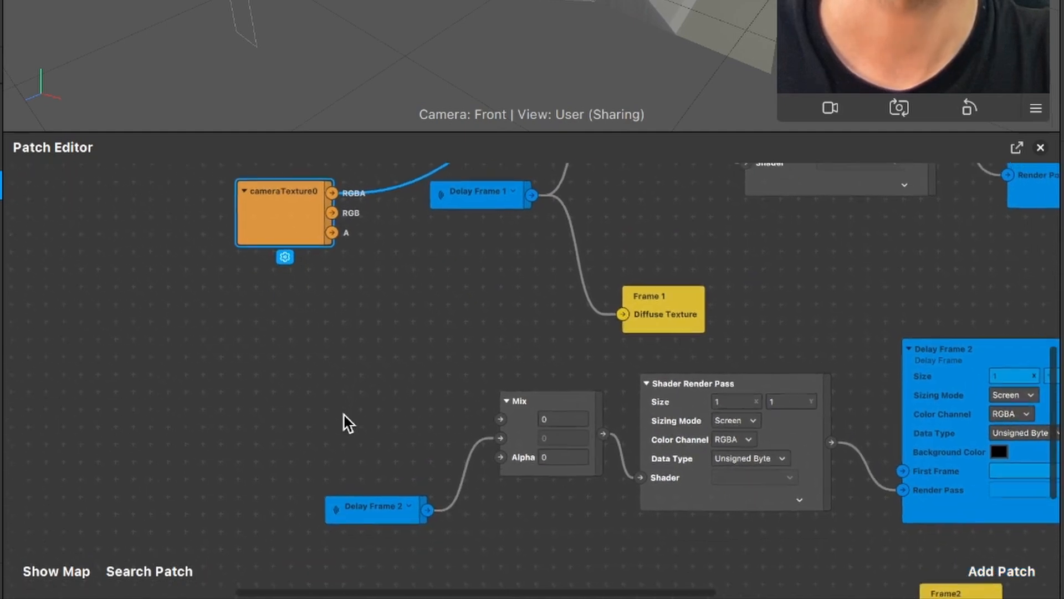
drag(326, 187, 494, 413)
Step: Move the Frame2 patch closer to the Delay Frame 2 receiver and connect the receiver to its Diffuse Texture input
scroll(494, 411, down, 3)
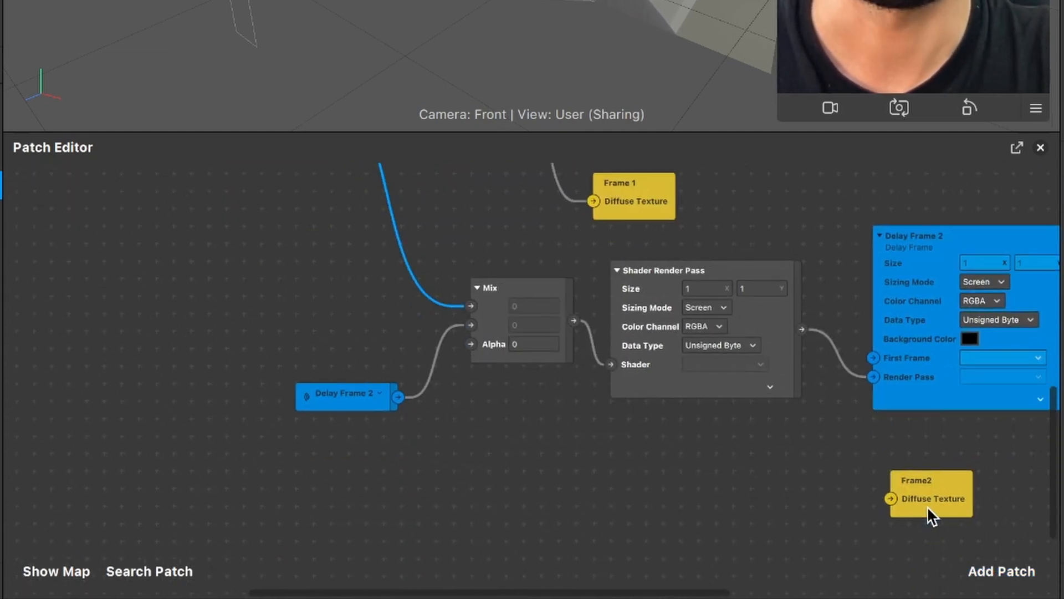
drag(927, 505, 602, 482)
scroll(571, 469, up, 3)
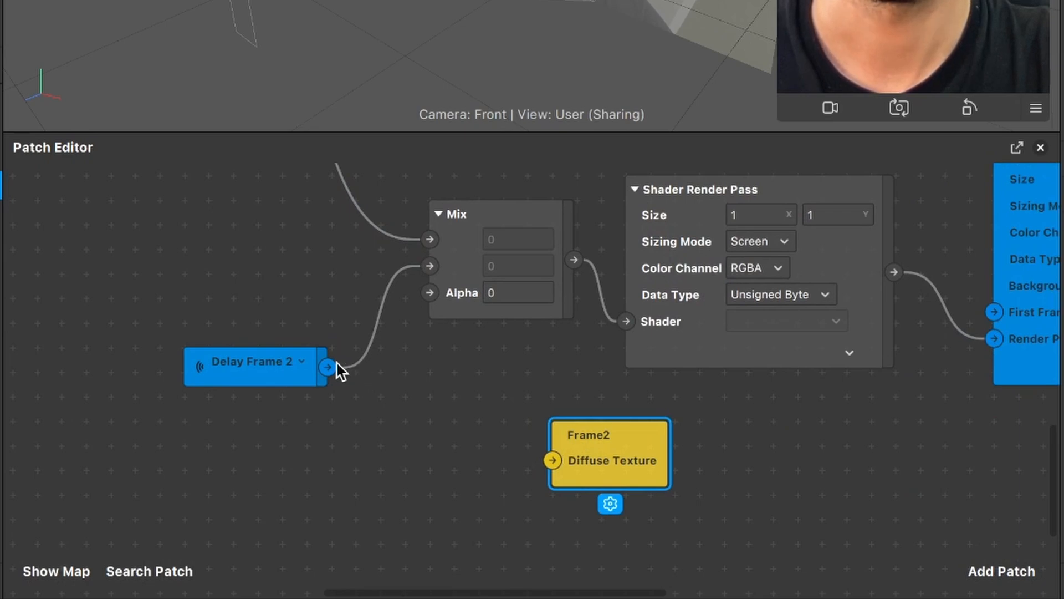
drag(326, 367, 552, 461)
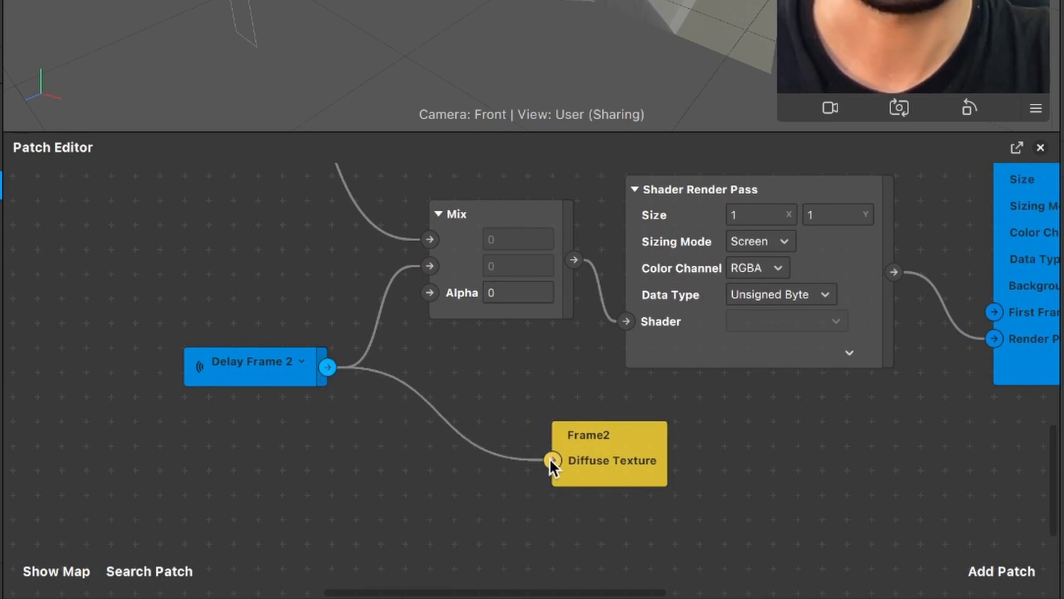
click(632, 459)
drag(632, 459, 523, 458)
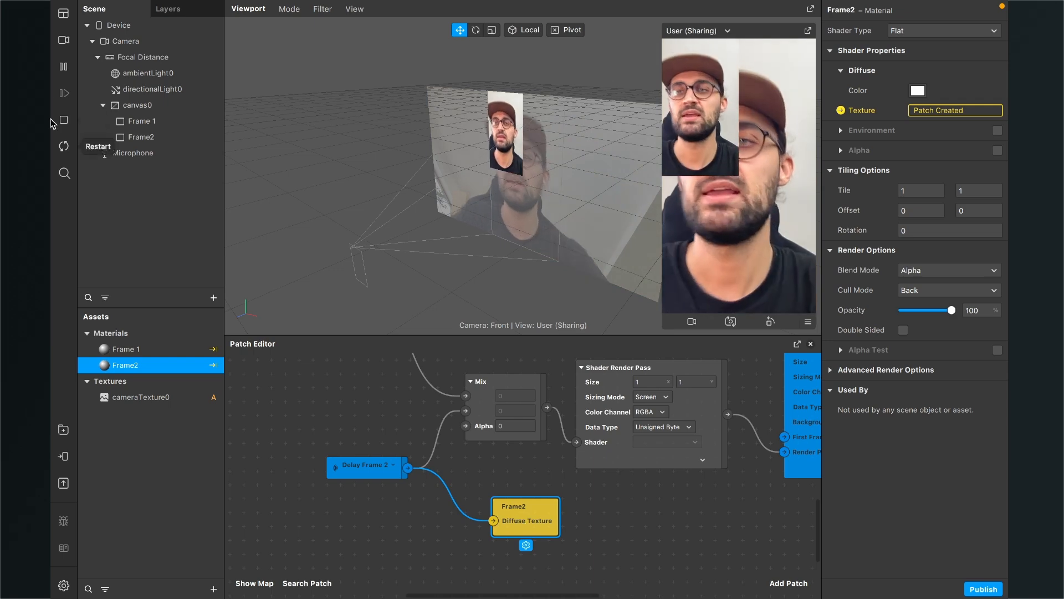
Step: Assign the Frame2 material to the Frame2 rectangle in place of its current material
click(139, 139)
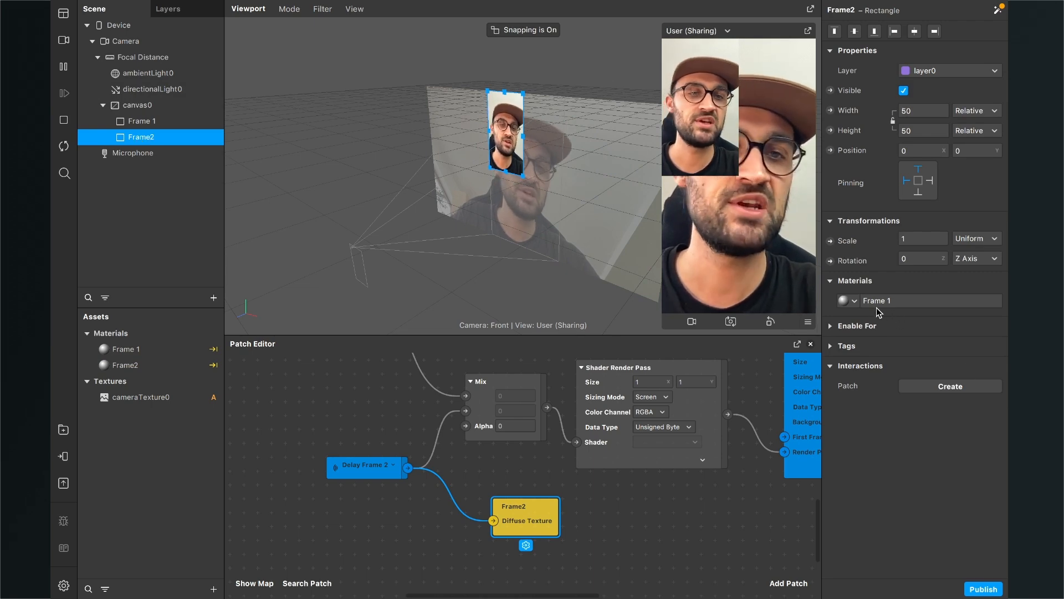
click(854, 302)
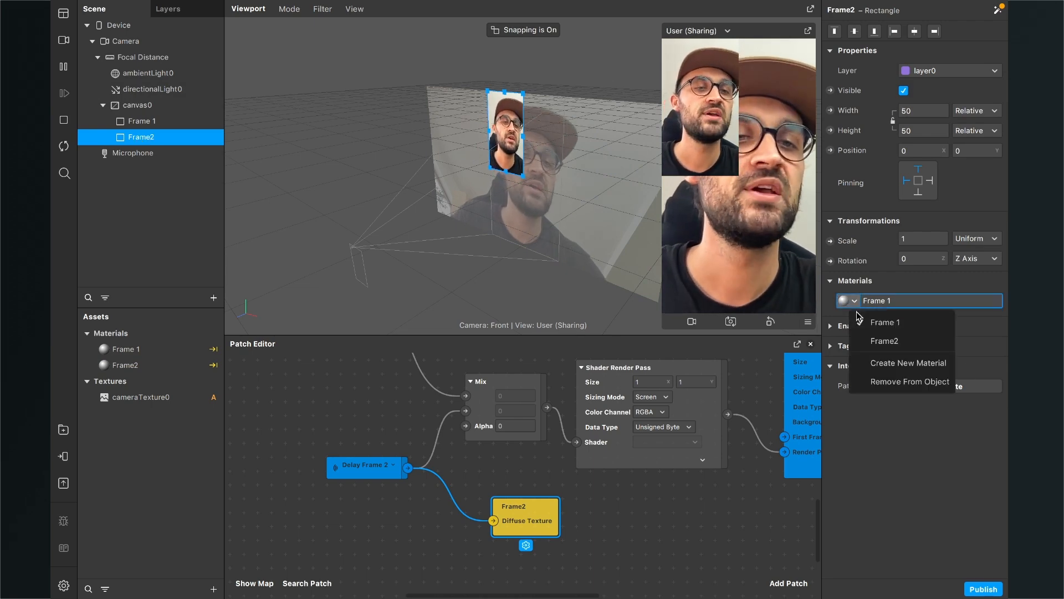
click(885, 342)
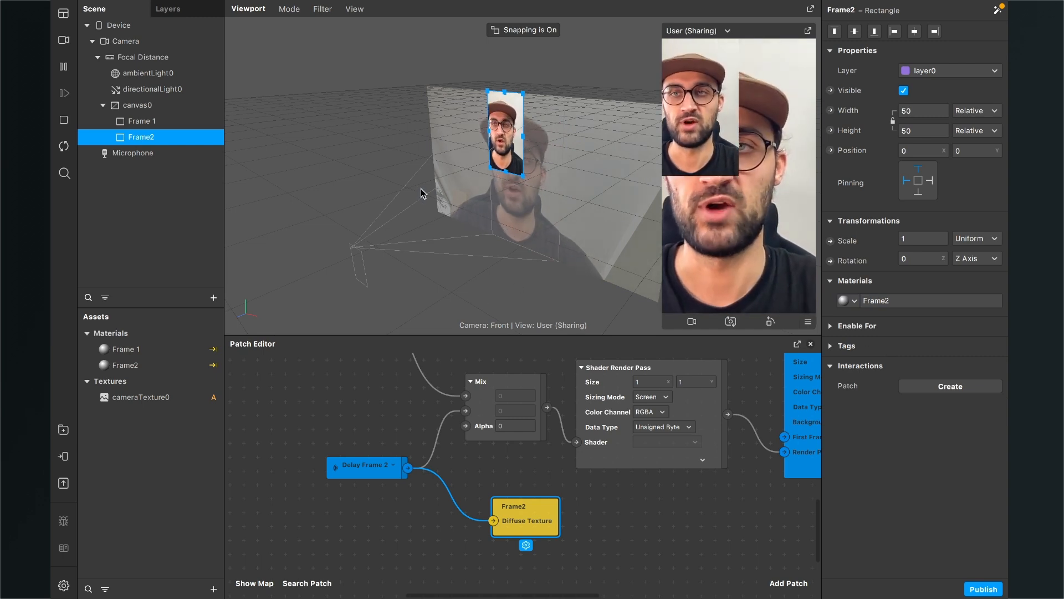
Step: Switch the viewport to editing 2D objects and move the Frame2 rectangle to about X 55, Y 118
click(289, 8)
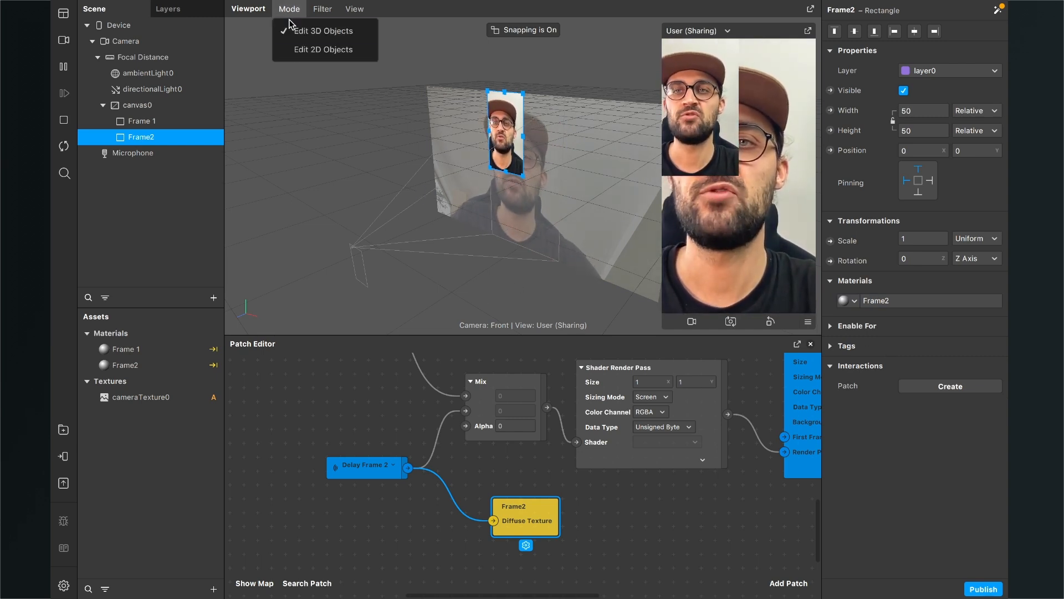
click(293, 51)
drag(482, 134, 498, 178)
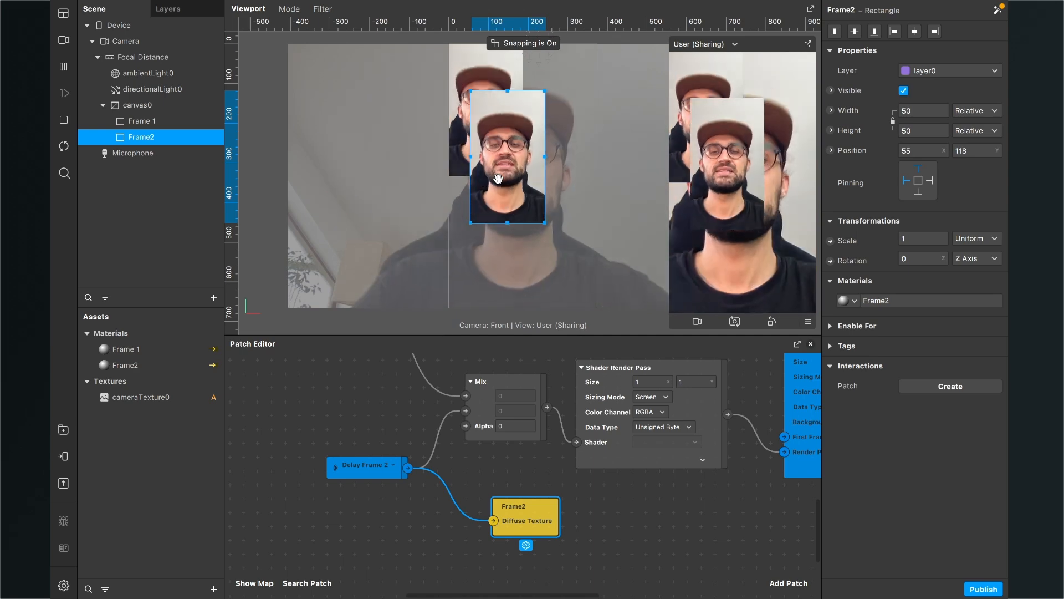
Step: Add the Device object as a patch in the empty area above the Frame 1 patch chain
scroll(408, 448, up, 10)
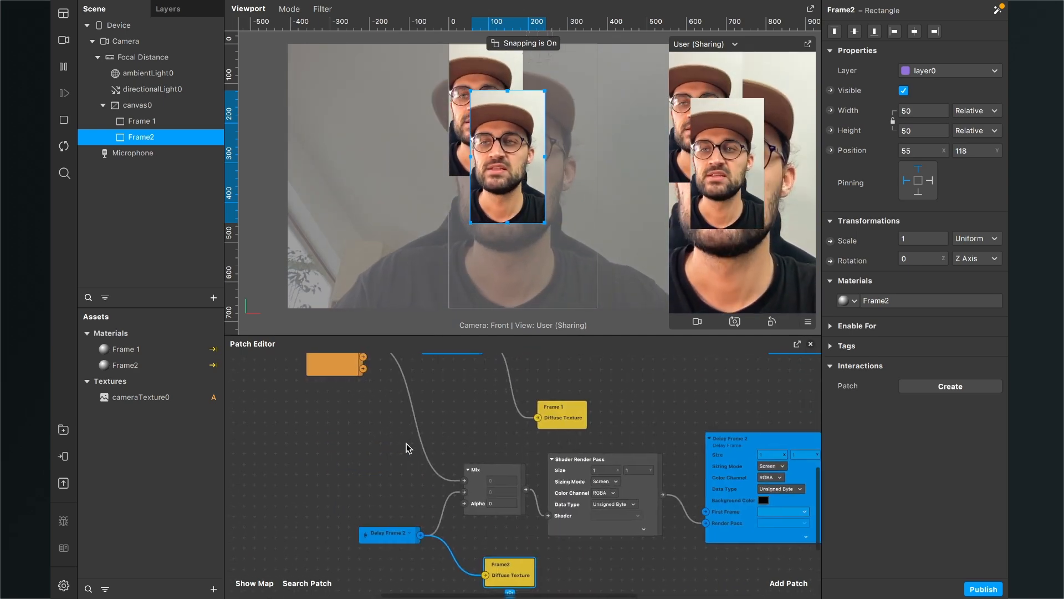
scroll(408, 448, right, 5)
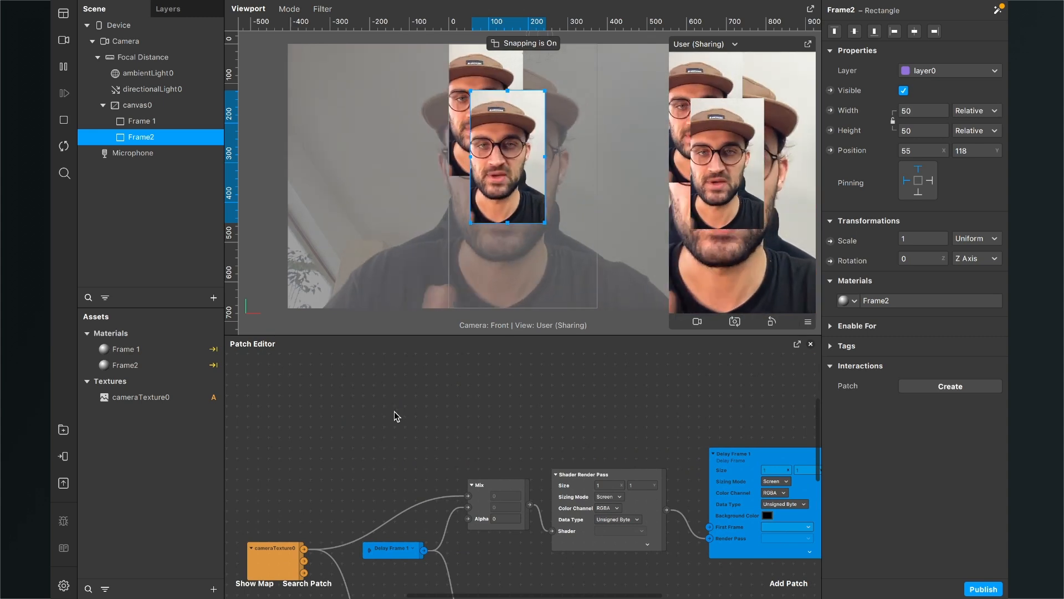
scroll(388, 411, up, 4)
scroll(388, 411, left, 4)
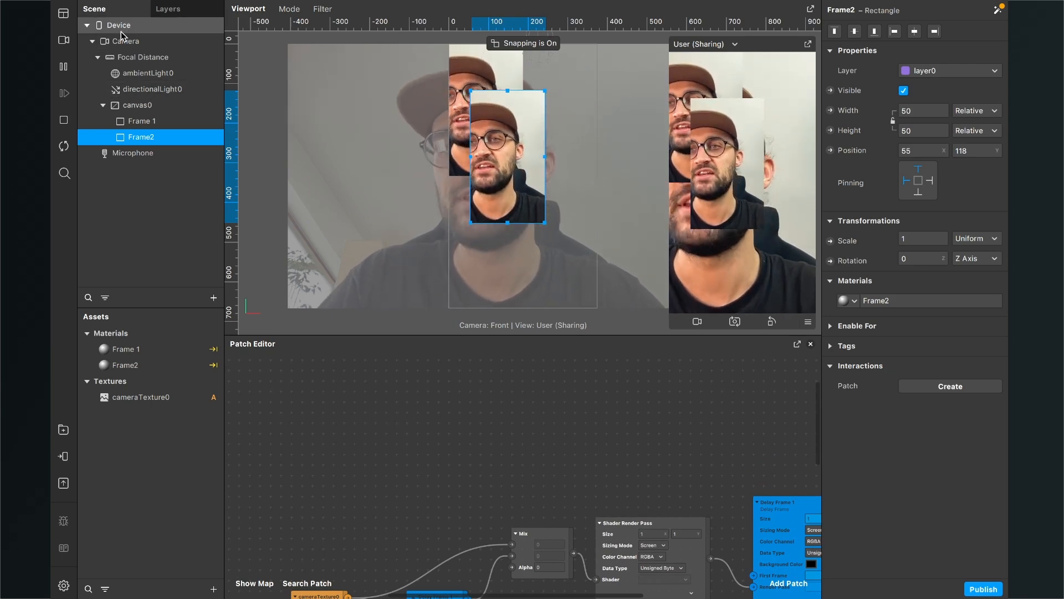
drag(119, 29, 337, 480)
drag(345, 401, 340, 395)
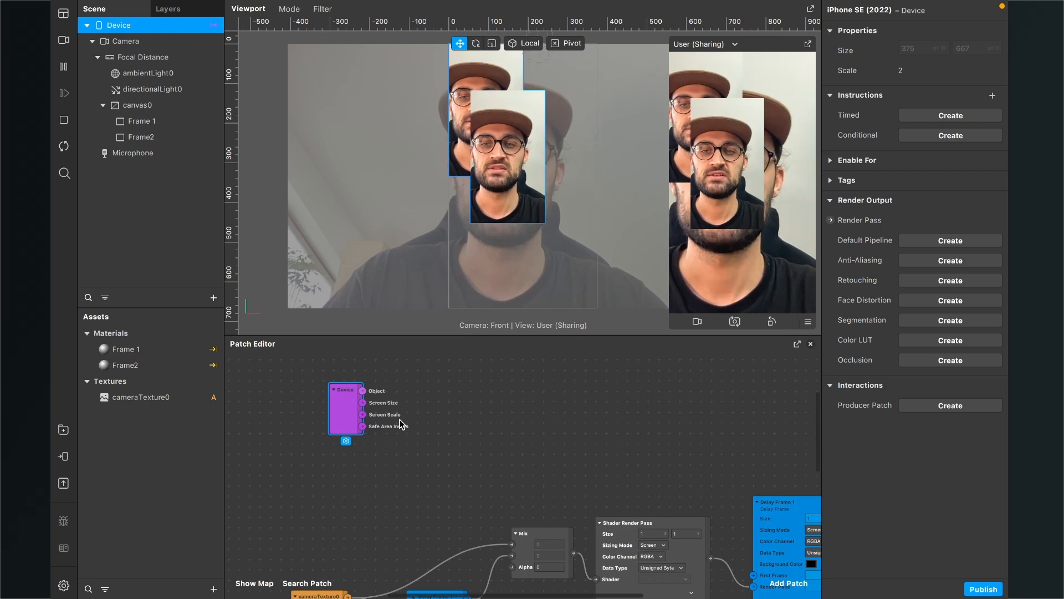
Step: Add a Divide patch and place it beside the Device patch's outputs
scroll(400, 419, up, 3)
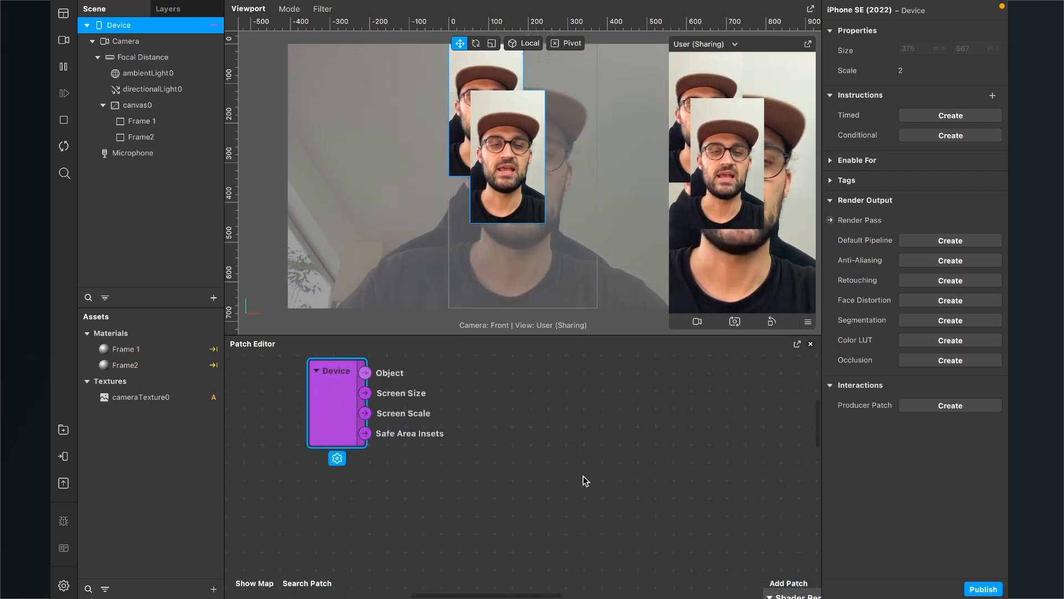
scroll(583, 476, right, 2)
scroll(583, 475, up, 2)
scroll(583, 476, left, 1)
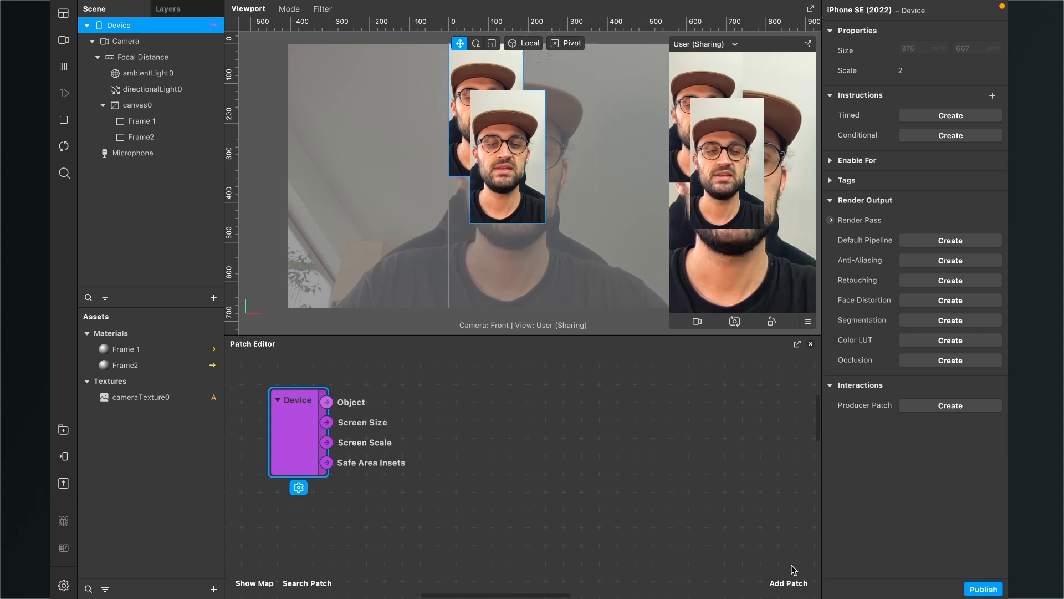
click(788, 582)
text(d)
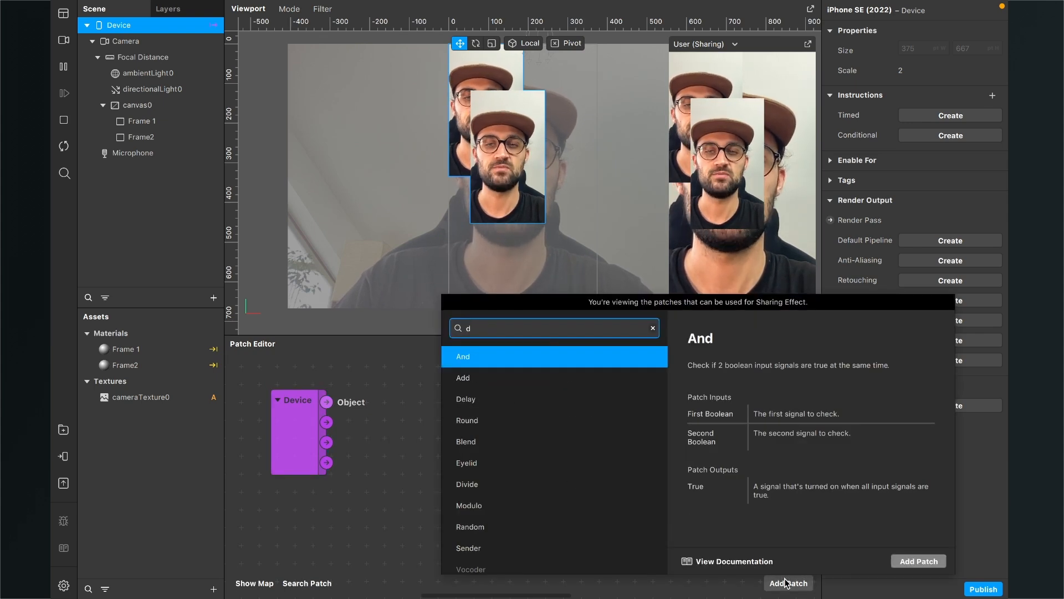
text(iv)
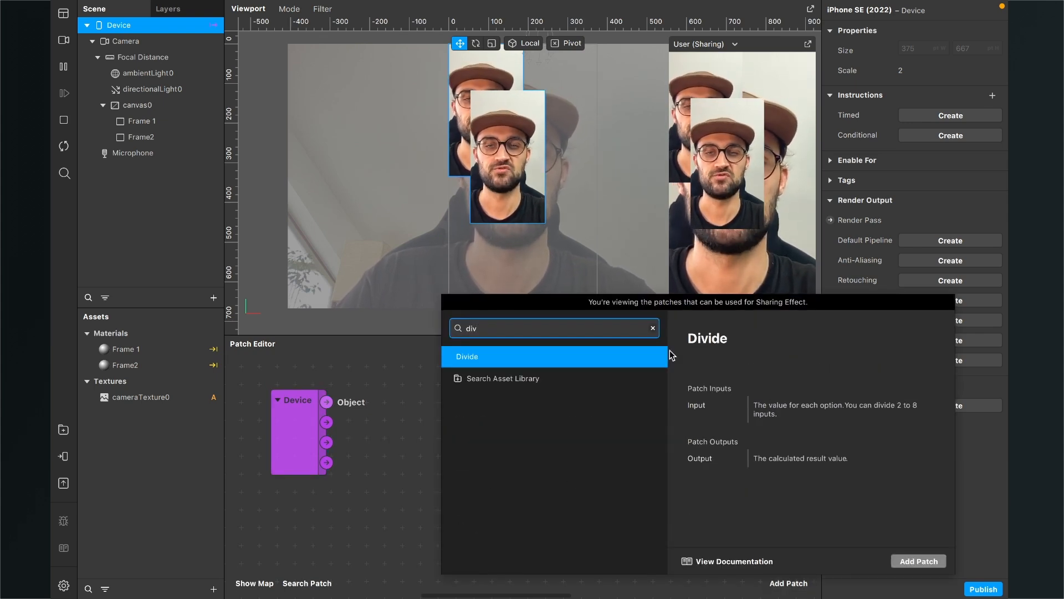
click(918, 561)
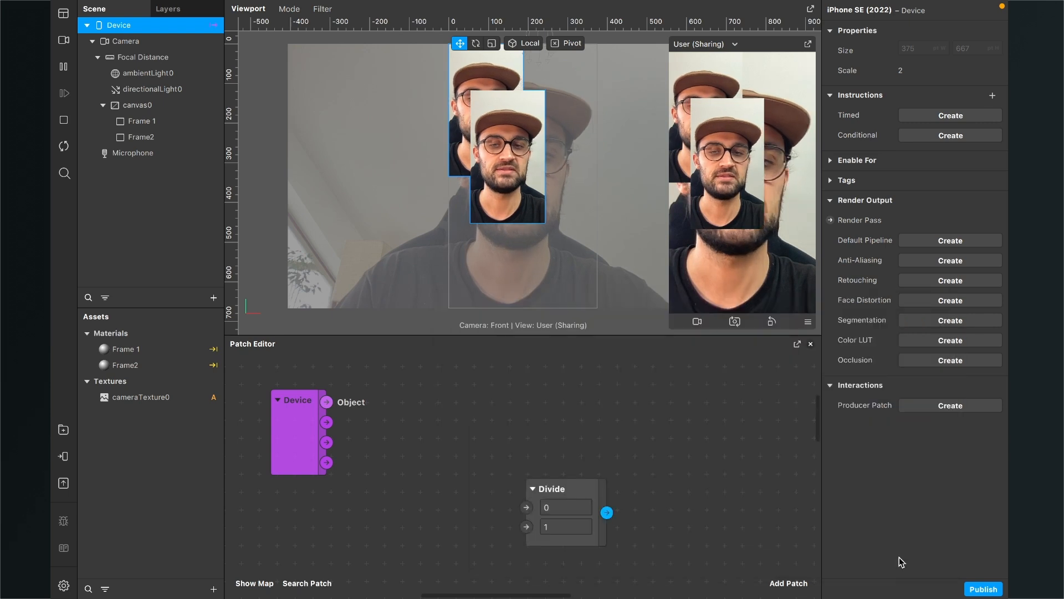
drag(552, 489, 464, 412)
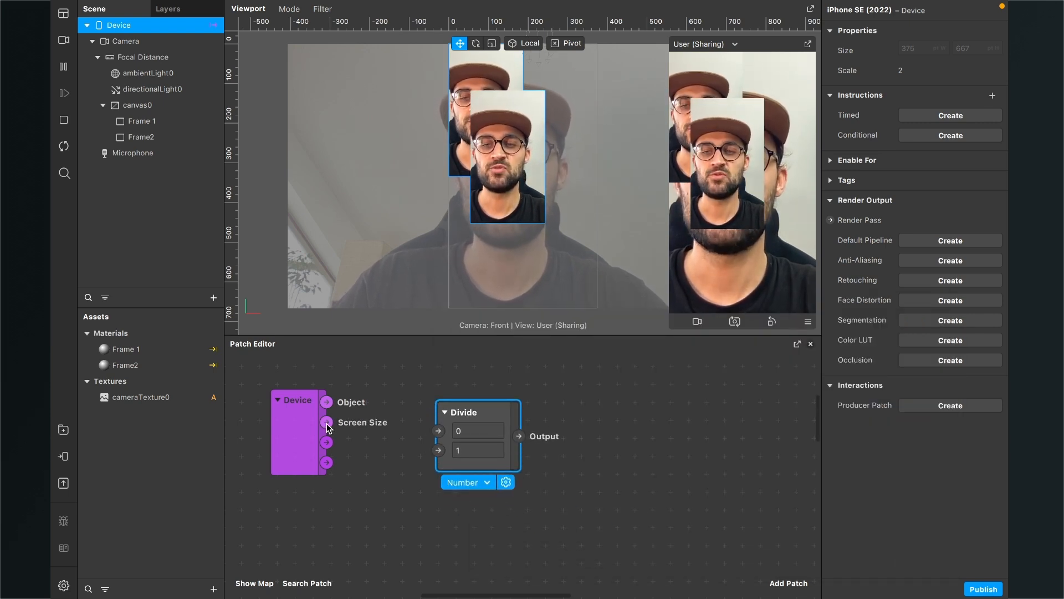
Step: Connect Device's Screen Size to the first Divide input and Screen Scale to the second, leaving some space between the patches
drag(327, 424, 468, 400)
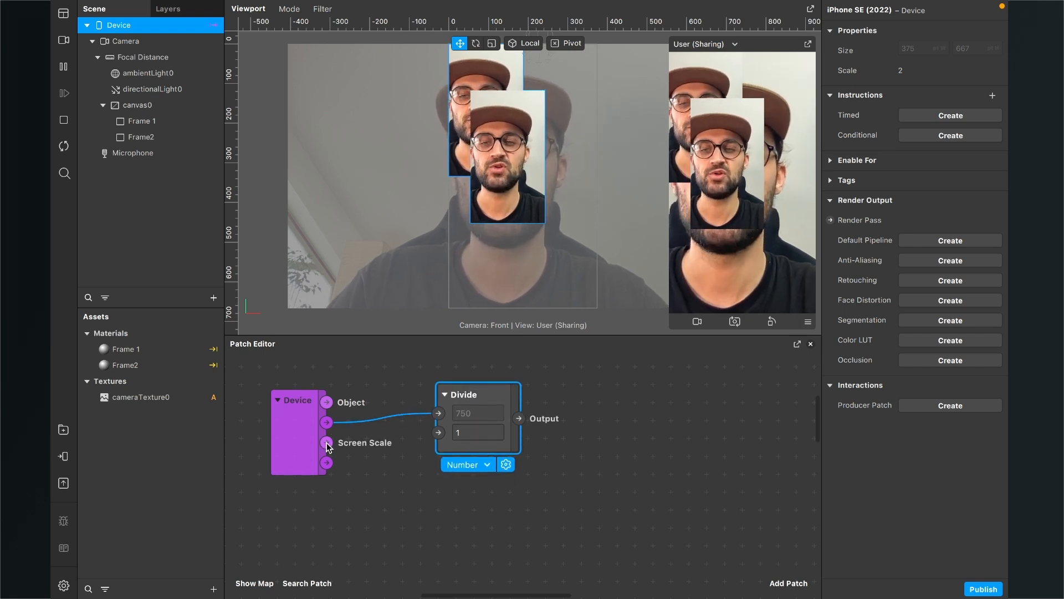
drag(327, 443, 439, 432)
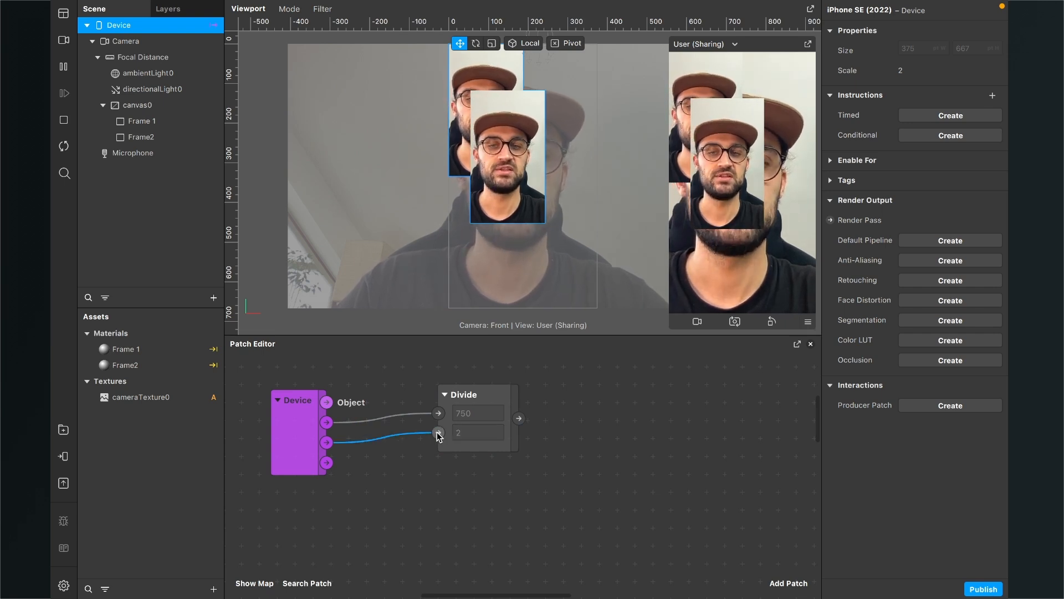
drag(479, 405, 500, 404)
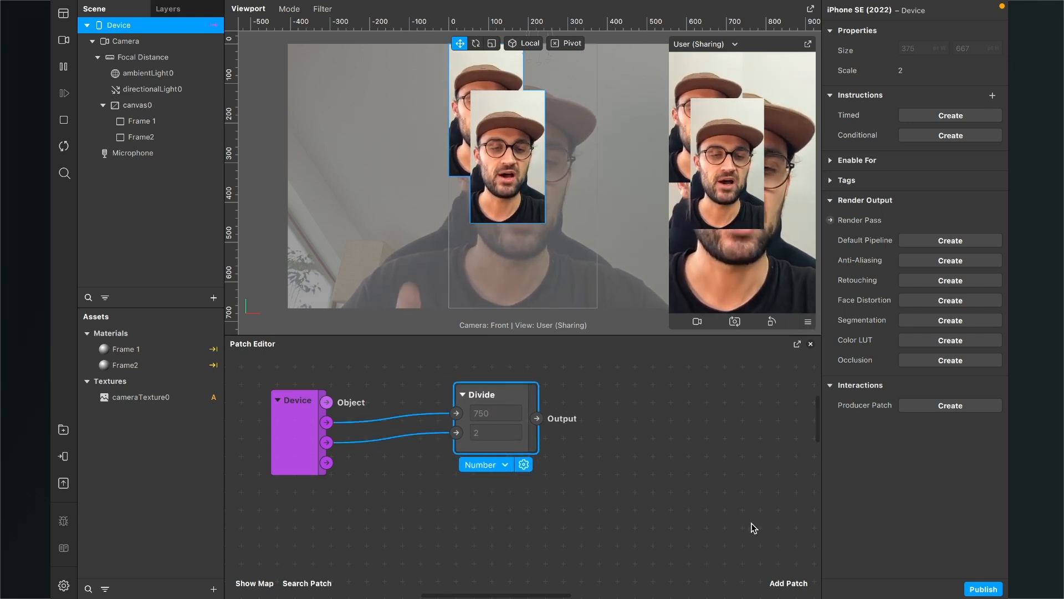
Step: Add an Unpack patch and set its type to Vector 2
click(780, 582)
text(un)
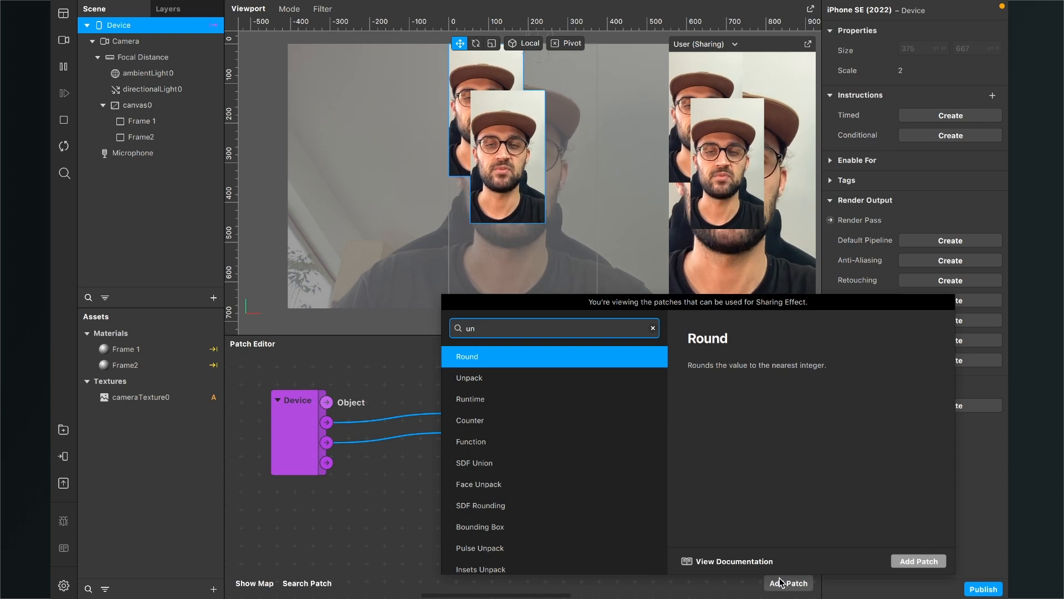
key(Down)
key(Return)
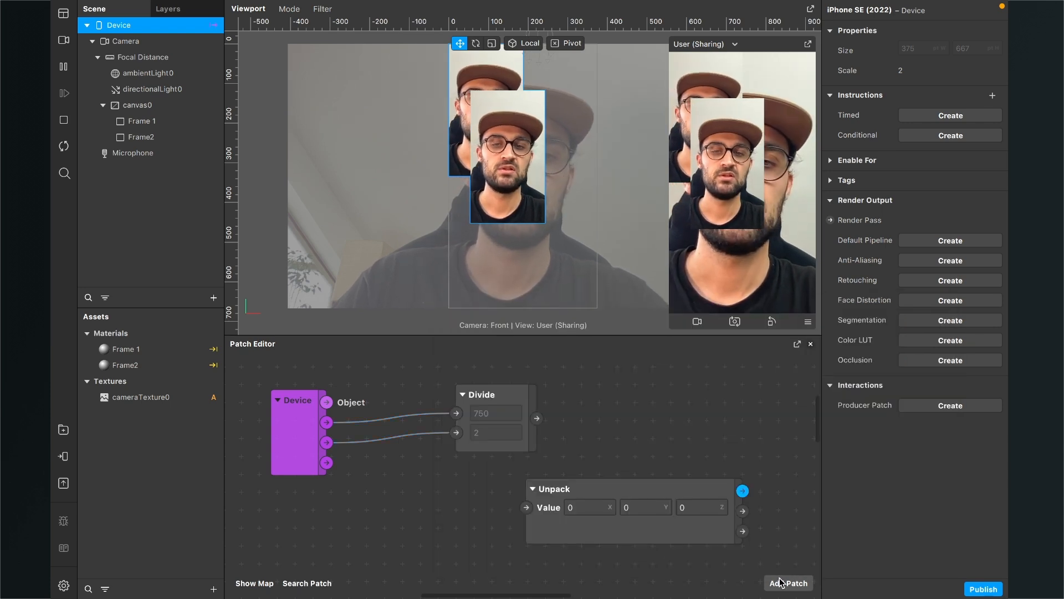
click(487, 496)
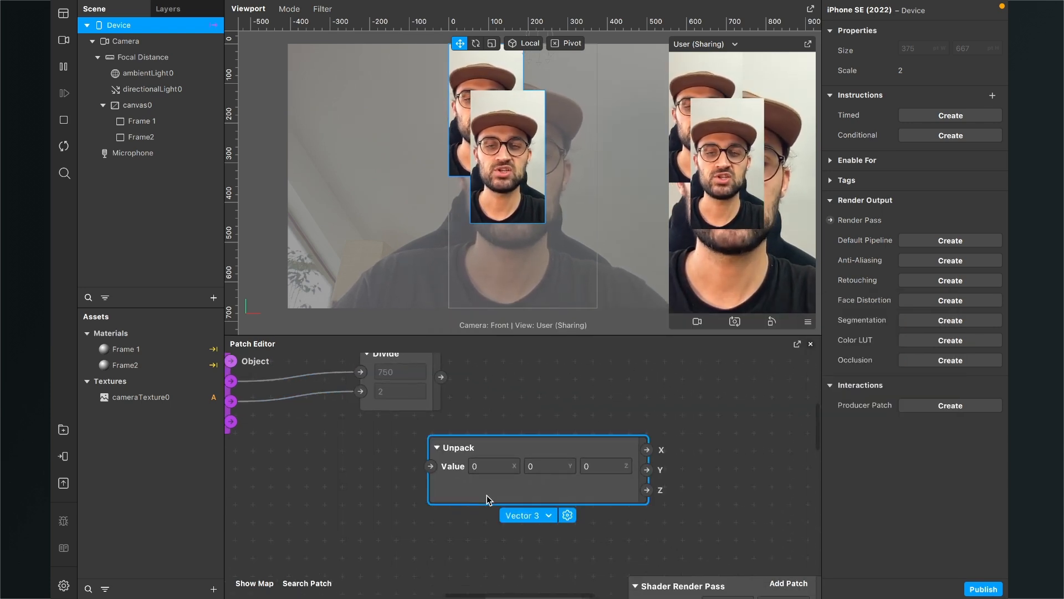
scroll(543, 497, up, 3)
click(541, 521)
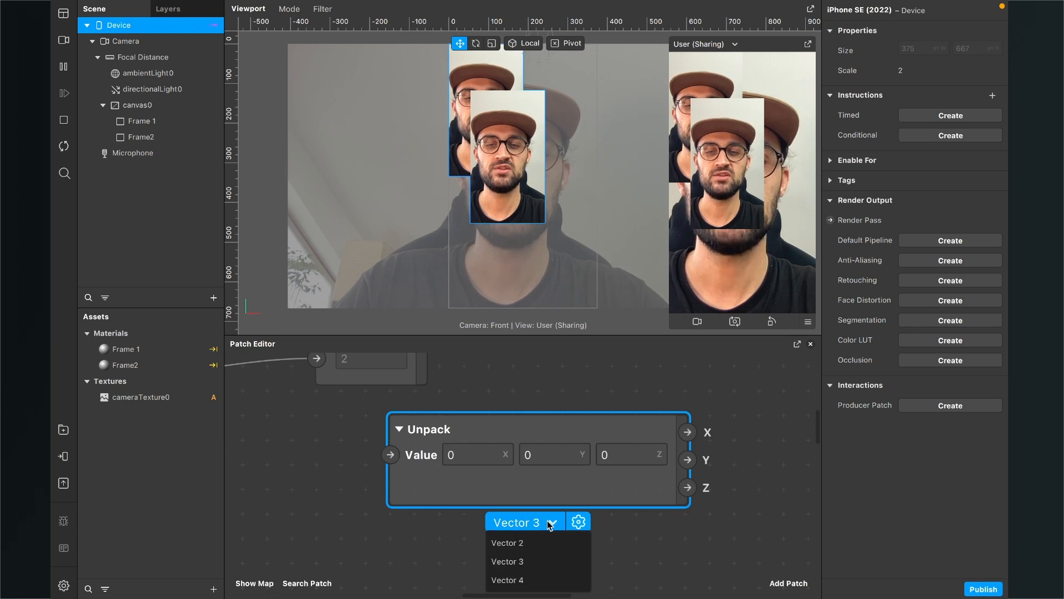
click(536, 551)
Step: Place the Unpack patch beside the Divide patch and connect the Divide output to its Value input
scroll(410, 477, down, 4)
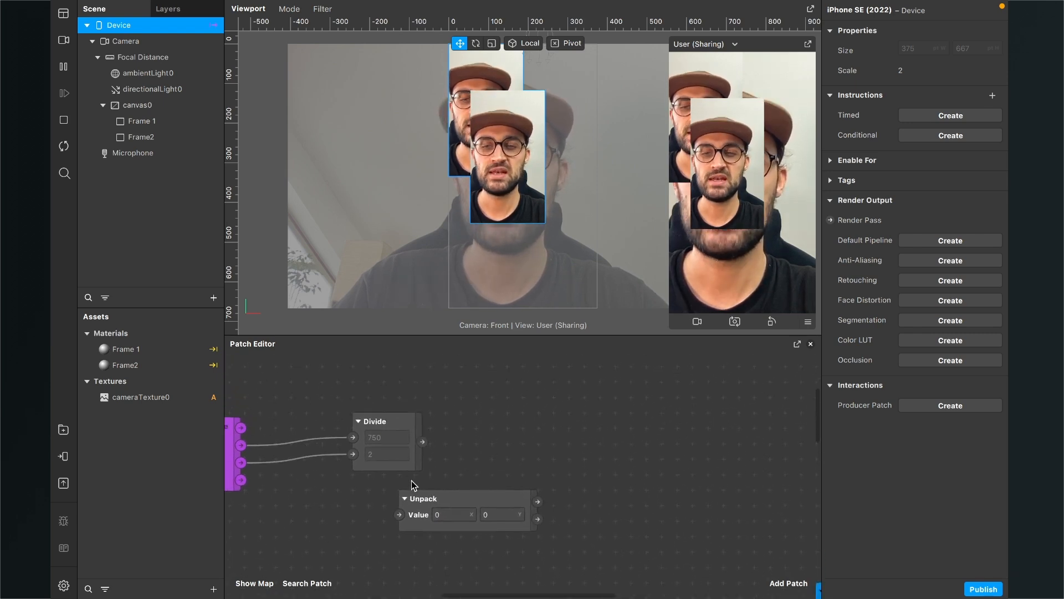
drag(418, 492, 495, 415)
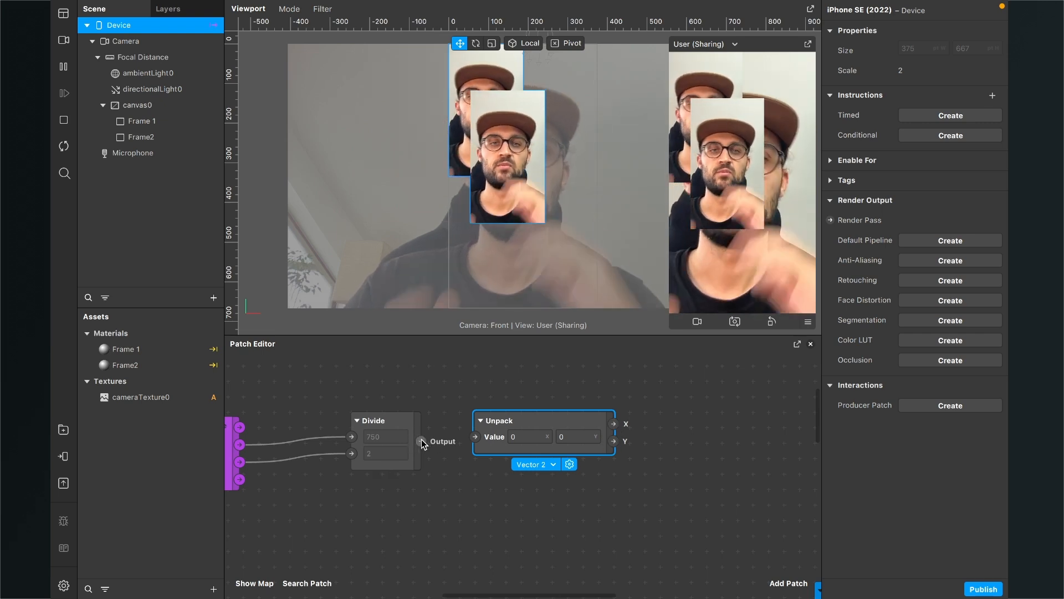
drag(421, 441, 497, 456)
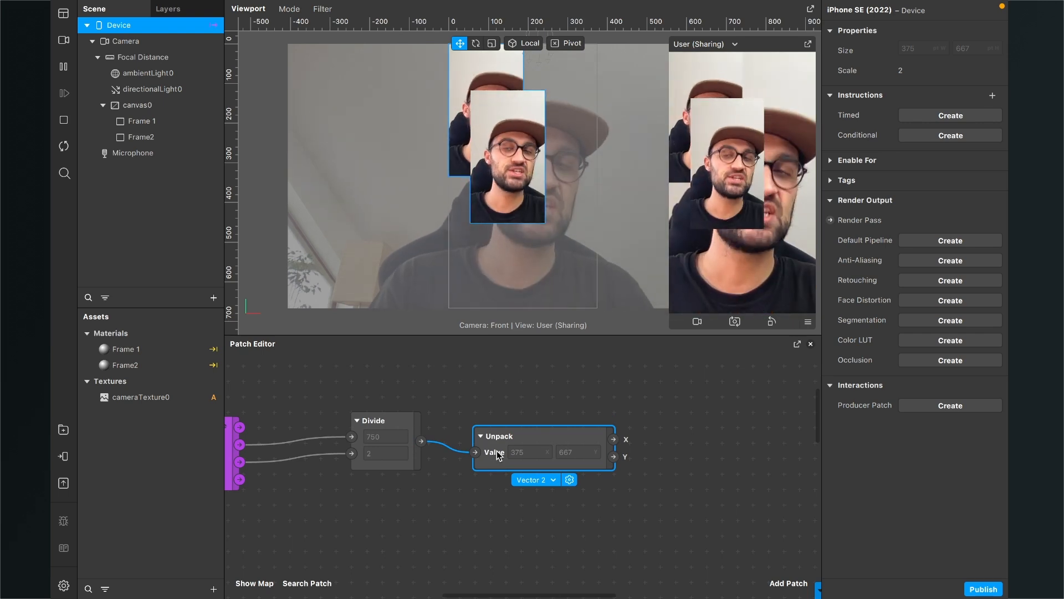
Step: Select both the Frame 1 and Frame2 rectangles and create 2D Position patches for them
click(148, 123)
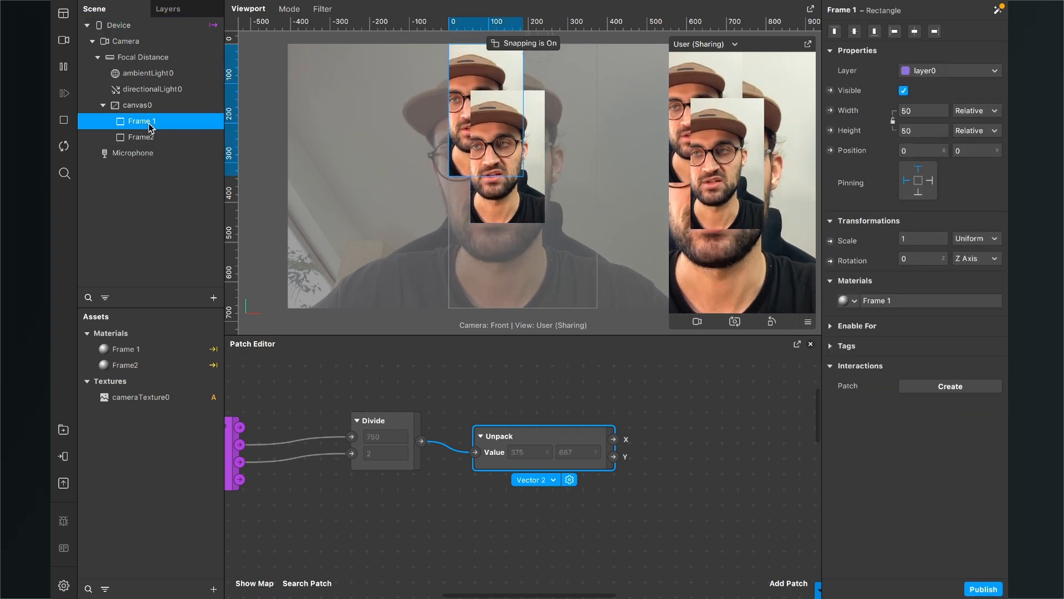
click(147, 270)
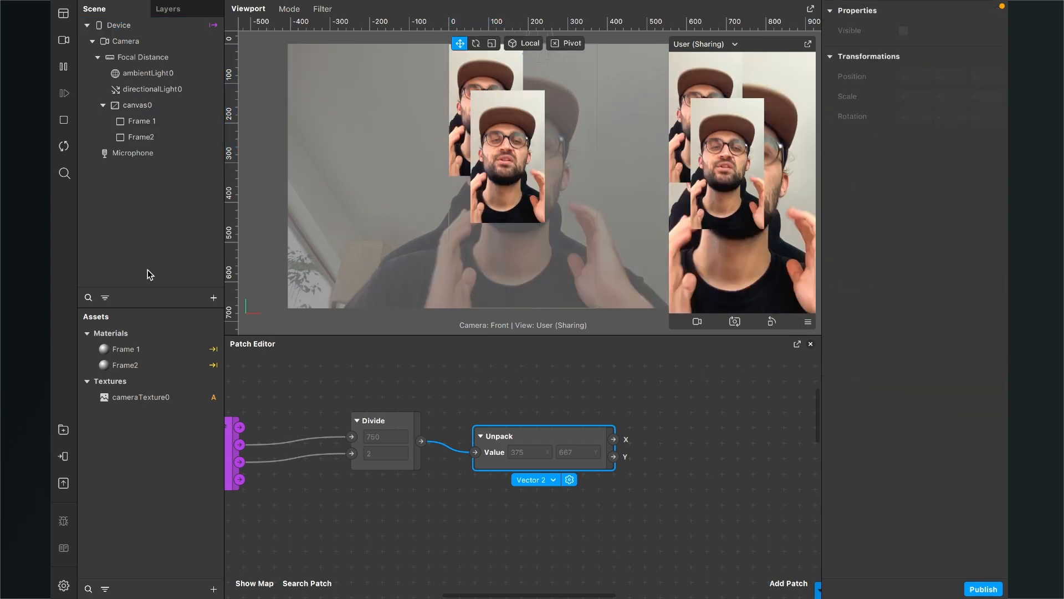
click(161, 123)
shift+click(158, 137)
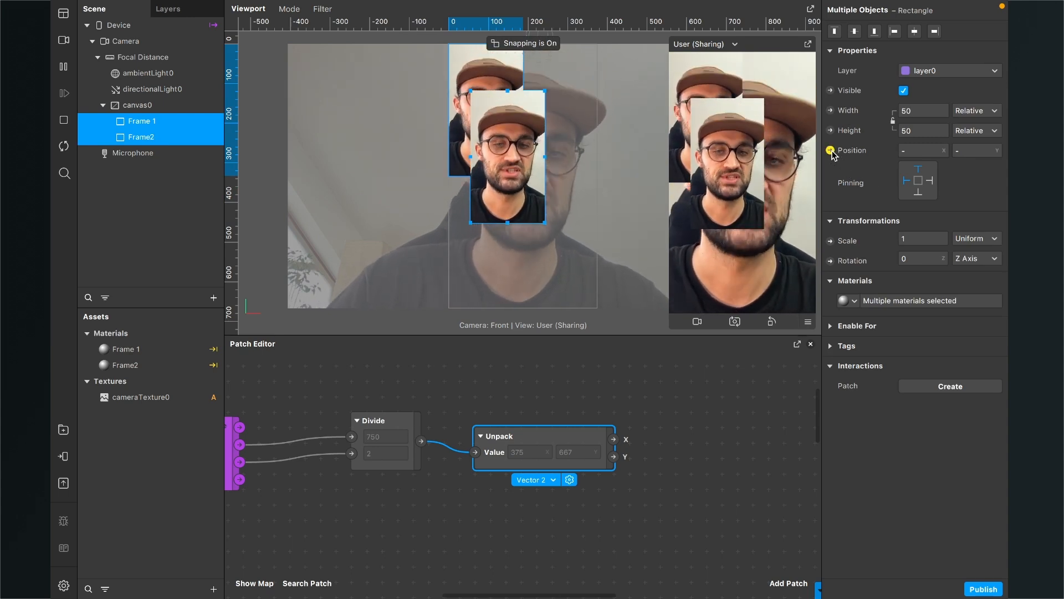
click(829, 150)
Step: Arrange the Frame 1 and Frame2 position patches one above the other, well beyond the Unpack patch's outputs
scroll(567, 440, right, 3)
drag(488, 493, 732, 475)
drag(452, 494, 687, 394)
scroll(609, 416, right, 3)
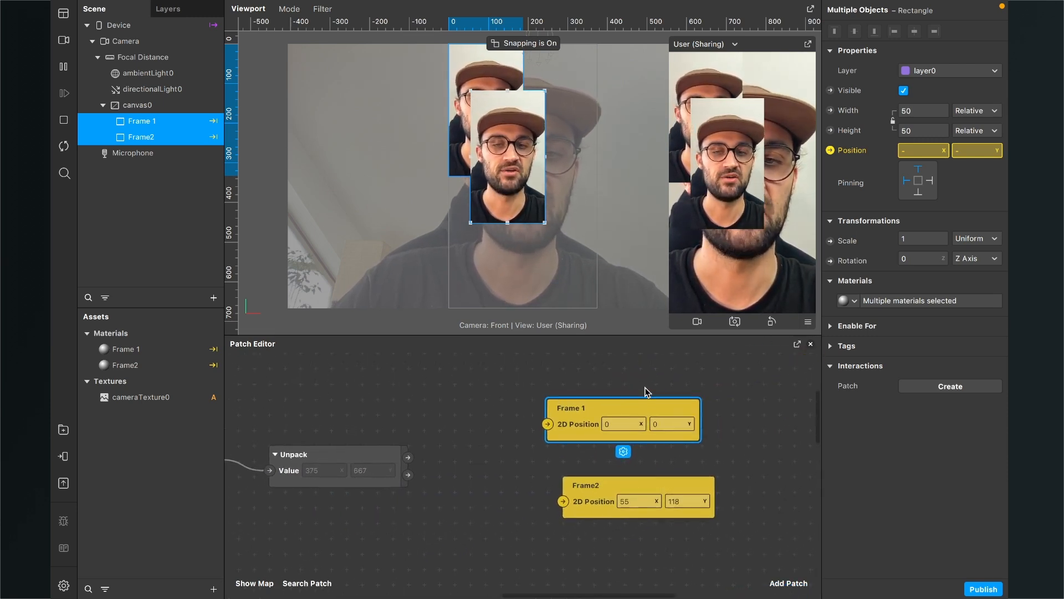
drag(619, 405, 666, 374)
drag(608, 483, 684, 450)
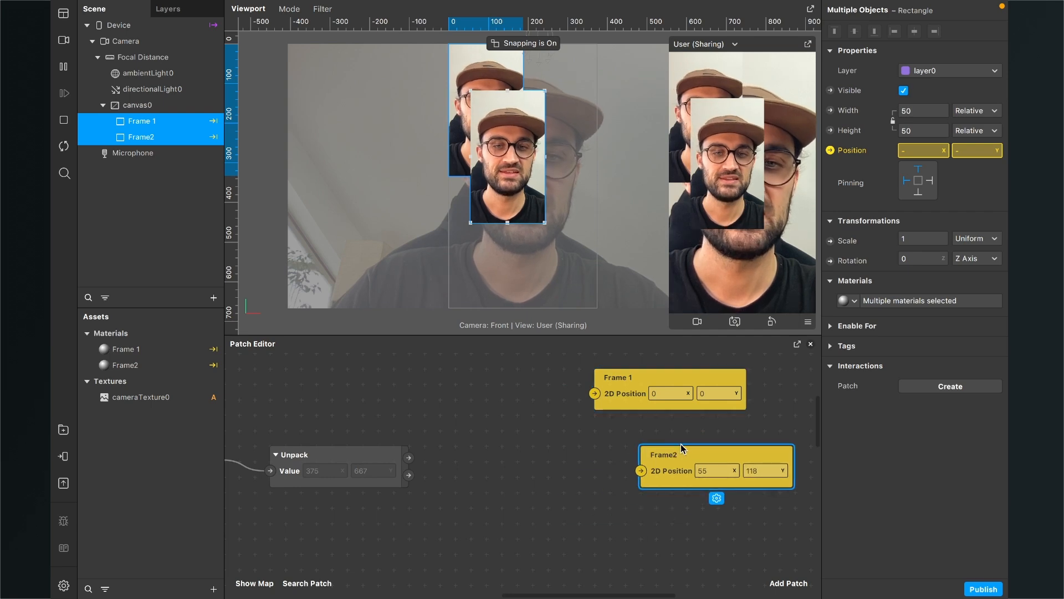
drag(604, 369, 664, 369)
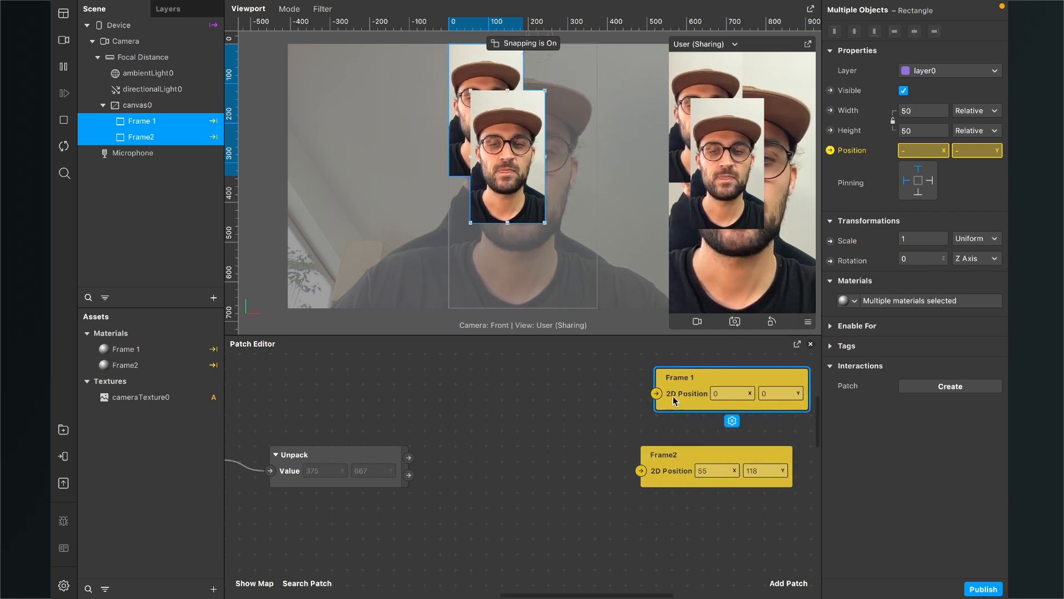
drag(670, 474, 703, 475)
Step: Add a second Divide patch between the Unpack patch and the frame position patches
click(789, 583)
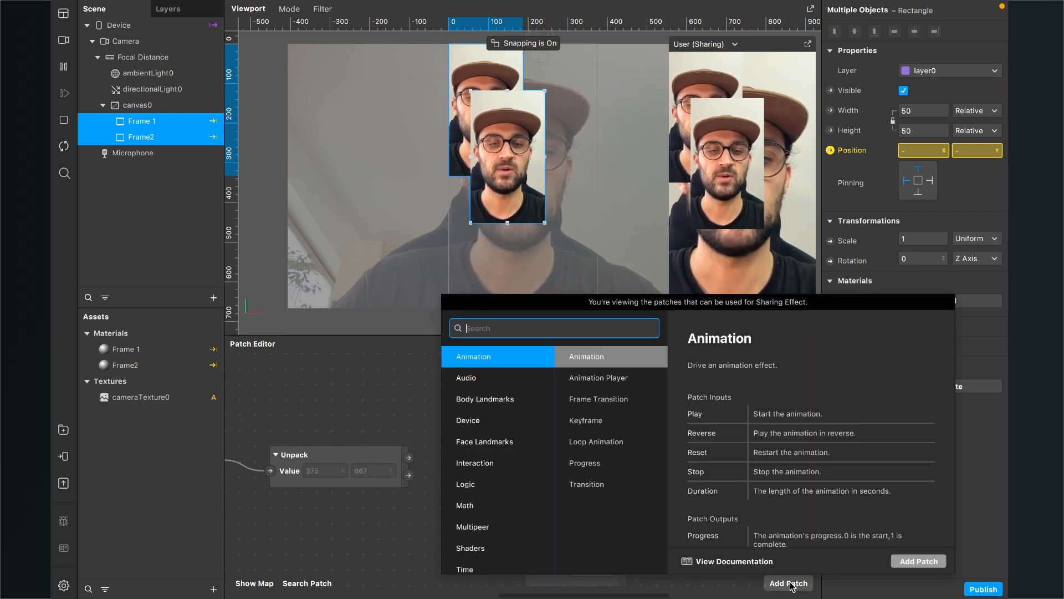
text(di)
key(Return)
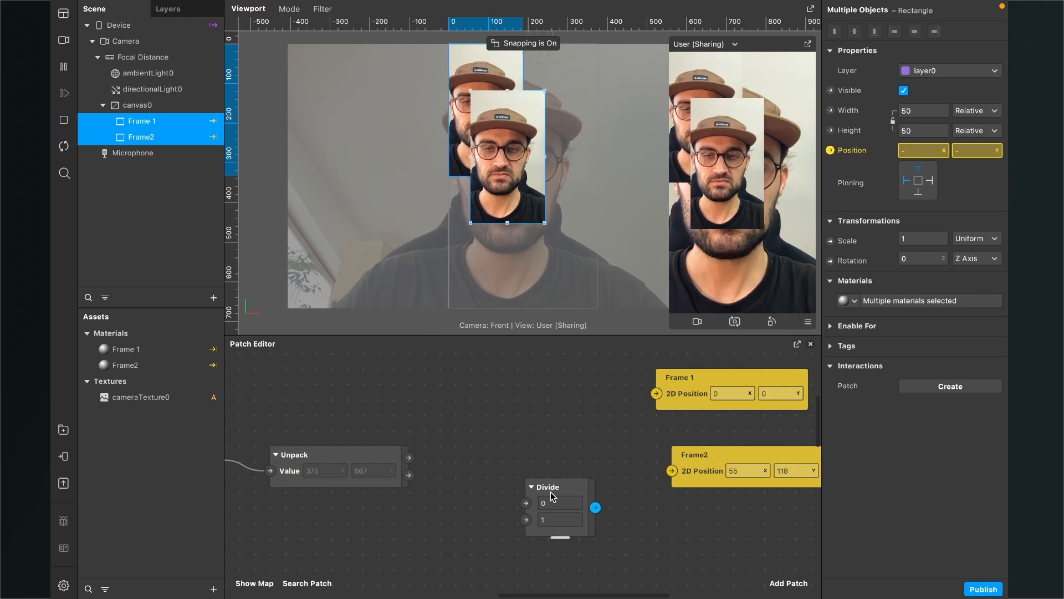
click(508, 499)
drag(509, 498, 497, 499)
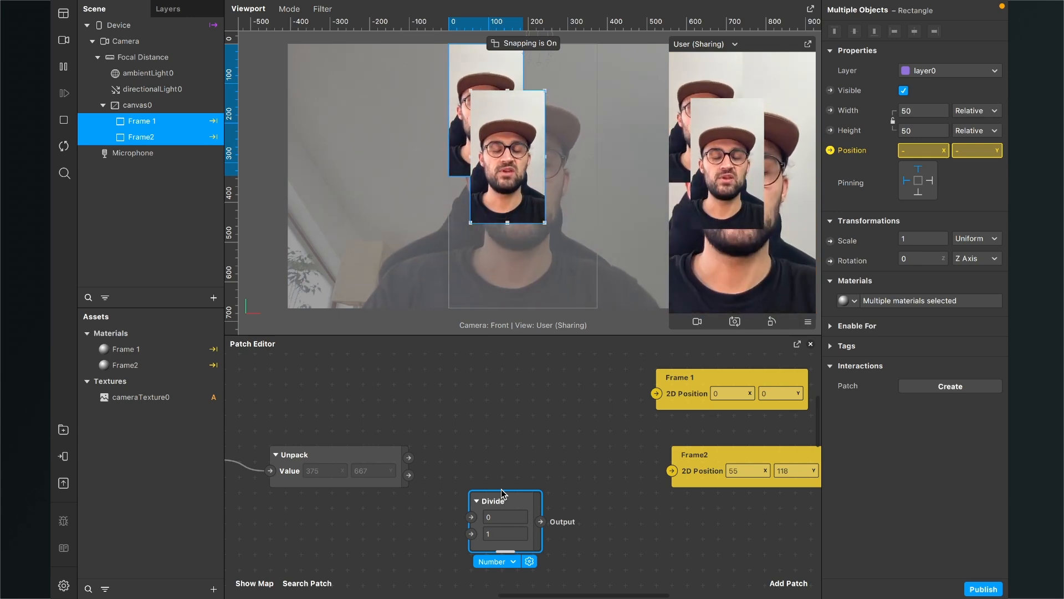
Step: Move the new Divide patch slightly above the Unpack patch's level and set its second value to 2
scroll(320, 491, left, 5)
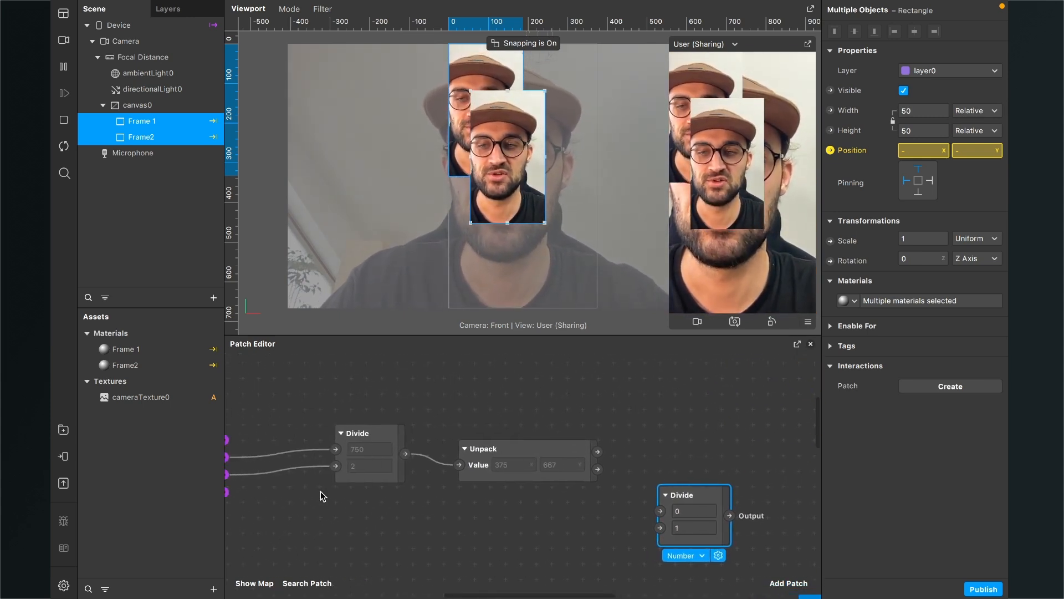
scroll(320, 491, left, 1)
scroll(321, 491, right, 2)
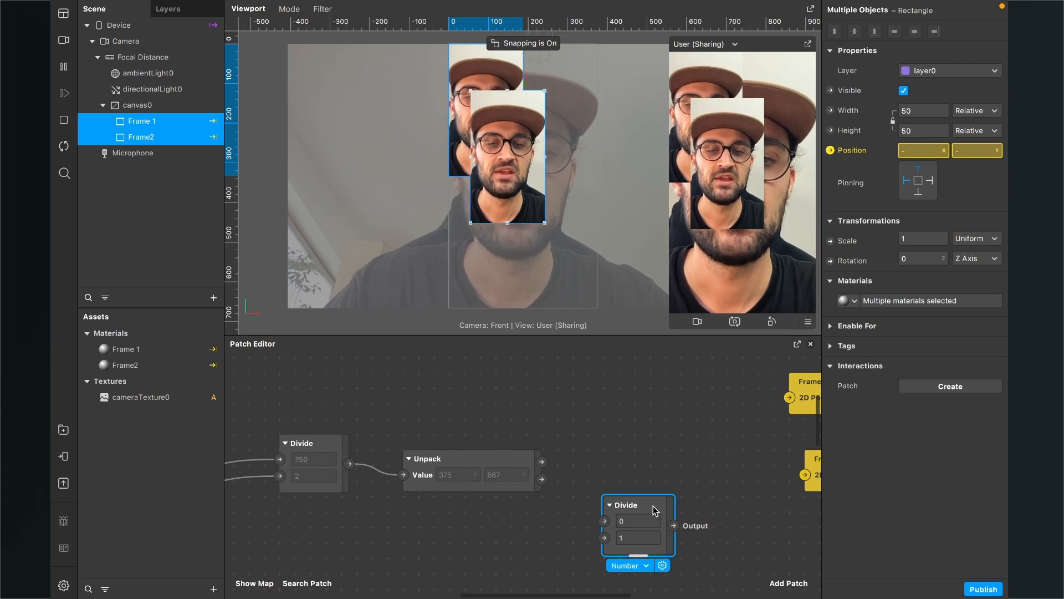
drag(653, 505, 653, 397)
click(549, 415)
scroll(549, 416, right, 2)
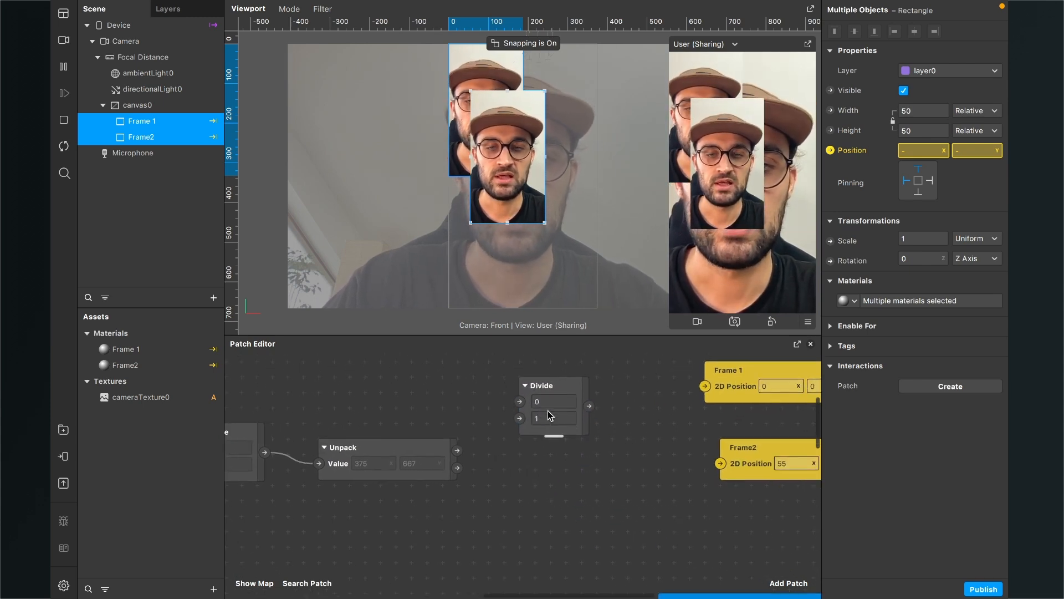
click(550, 412)
click(551, 419)
scroll(552, 419, up, 3)
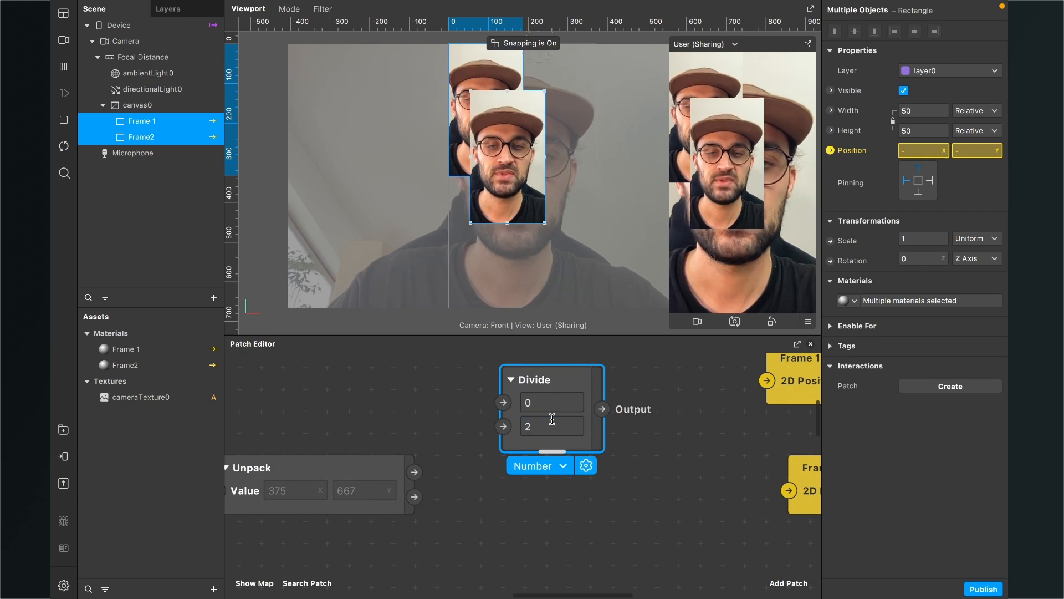
Step: Duplicate the new Divide patch and place the copy directly below the original
click(590, 382)
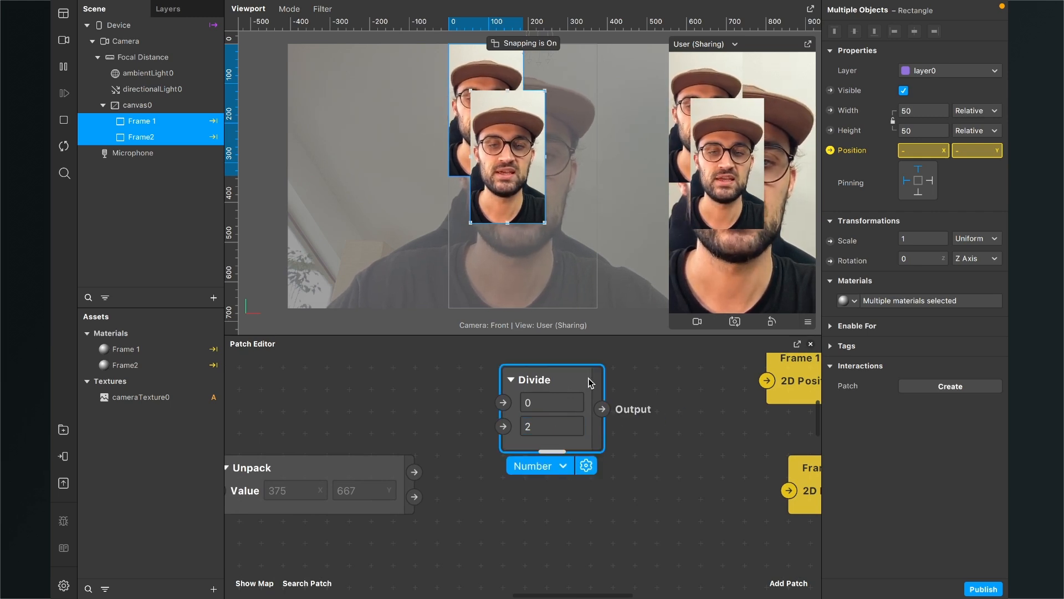
key(ctrl+v)
drag(609, 386, 522, 480)
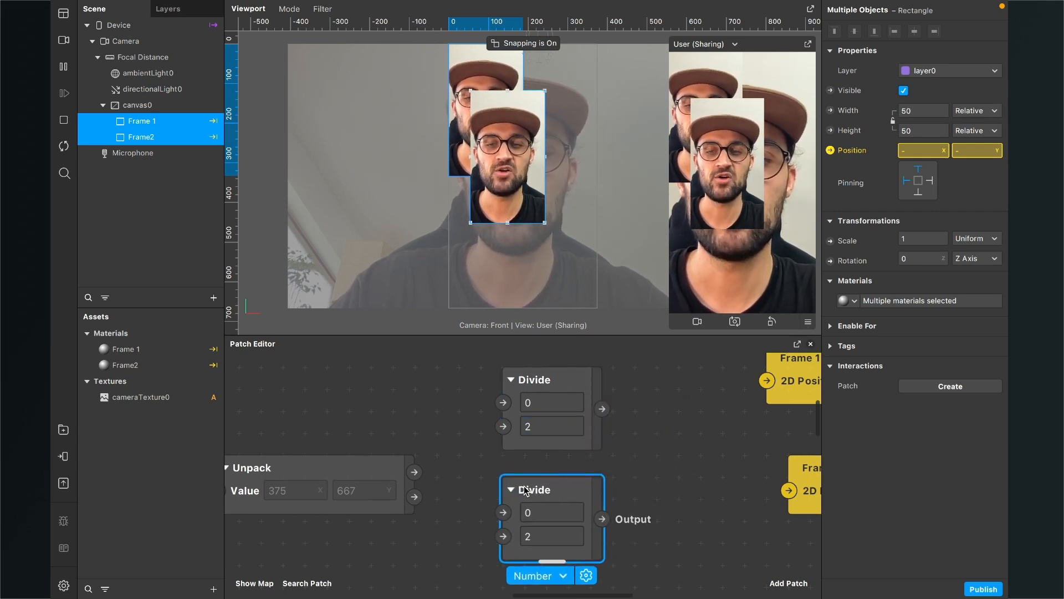
Step: Connect Unpack's X output to the upper Divide's first input and its Y output to the lower Divide's first input
scroll(525, 490, left, 3)
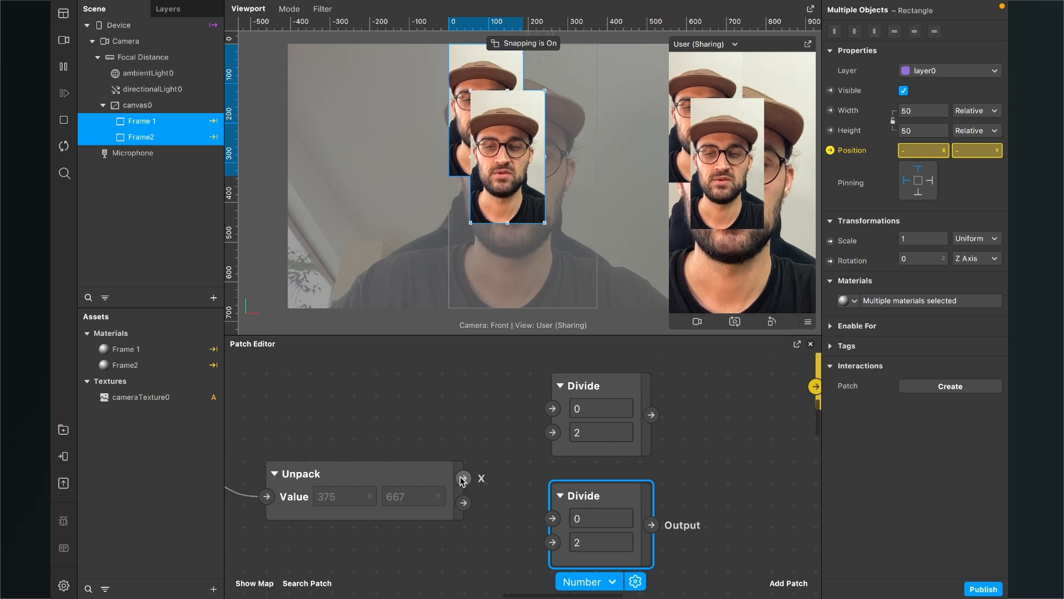
drag(464, 479, 553, 408)
click(582, 388)
scroll(479, 488, down, 3)
scroll(480, 488, right, 2)
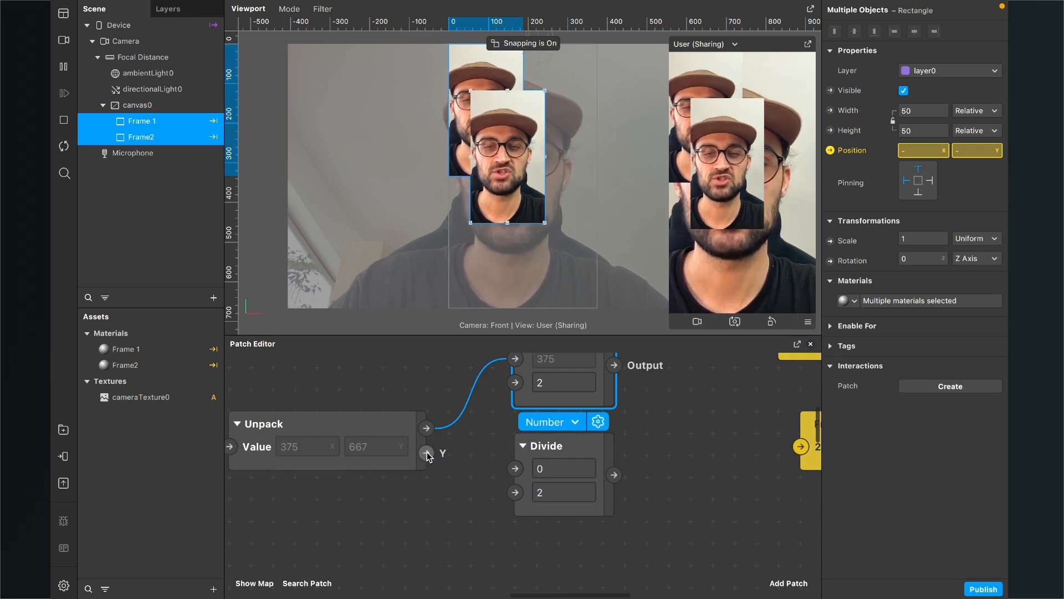
drag(427, 452, 553, 487)
scroll(554, 488, up, 2)
super+scroll(553, 487, down, 2)
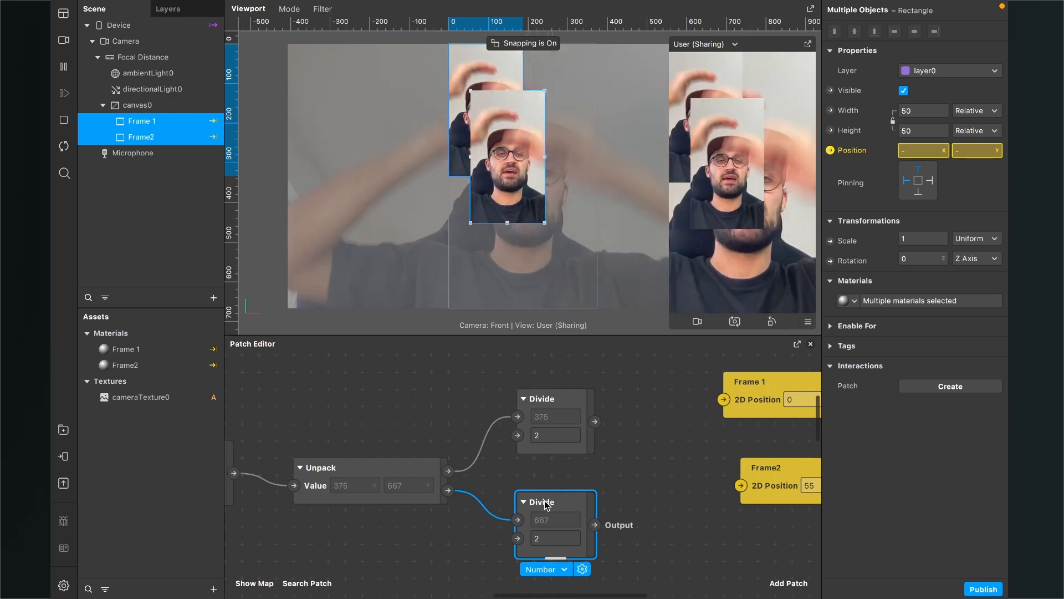
Step: Add a Pack patch between the upper Divide and the Frame 1 position patch and set its type to Vector 2
scroll(547, 505, right, 3)
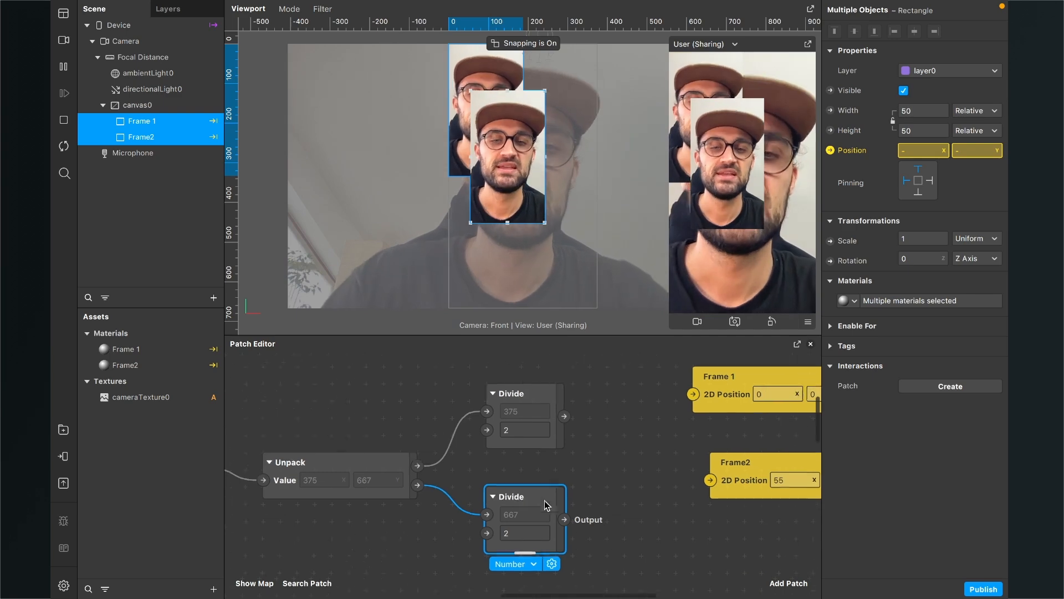
click(793, 581)
text(pack)
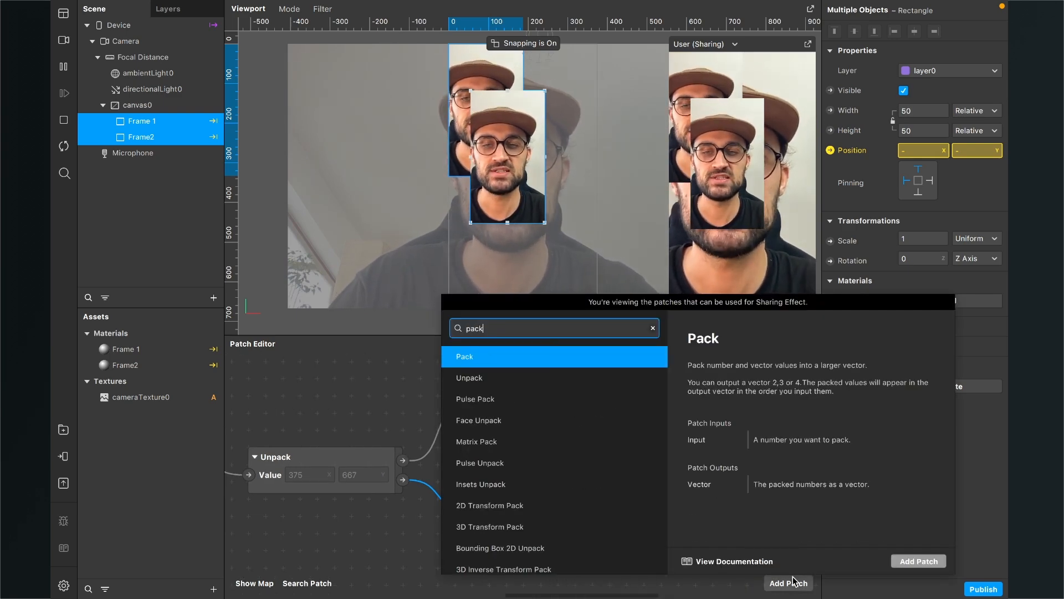
key(Return)
drag(610, 501, 629, 402)
click(614, 475)
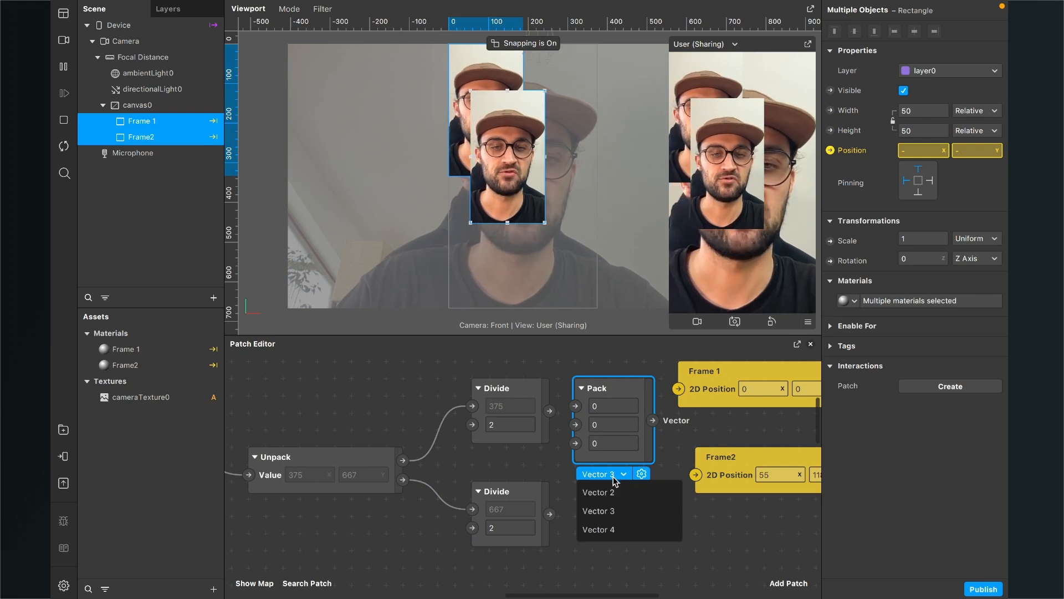
click(614, 491)
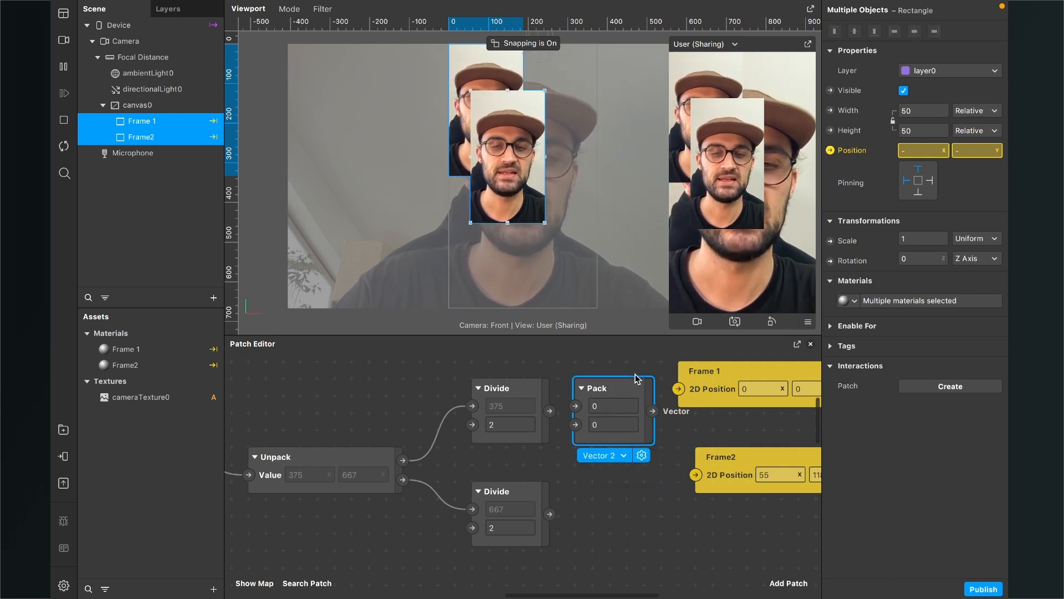
Step: Place a duplicate of the Pack patch beside the lower Divide and shift the upper Divide slightly closer to Unpack
key(ctrl+v)
drag(649, 390, 582, 518)
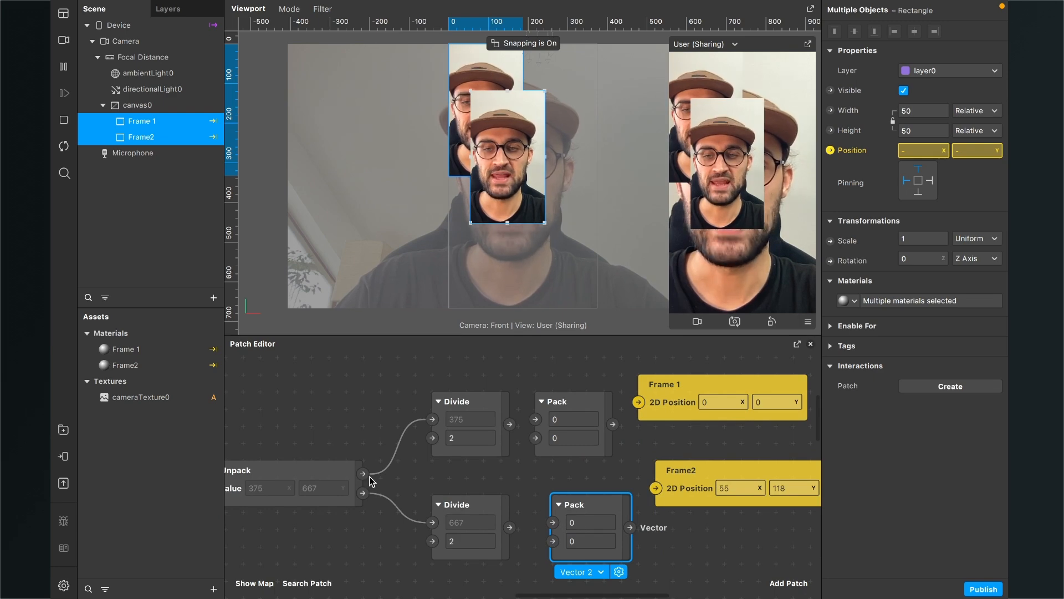
click(472, 411)
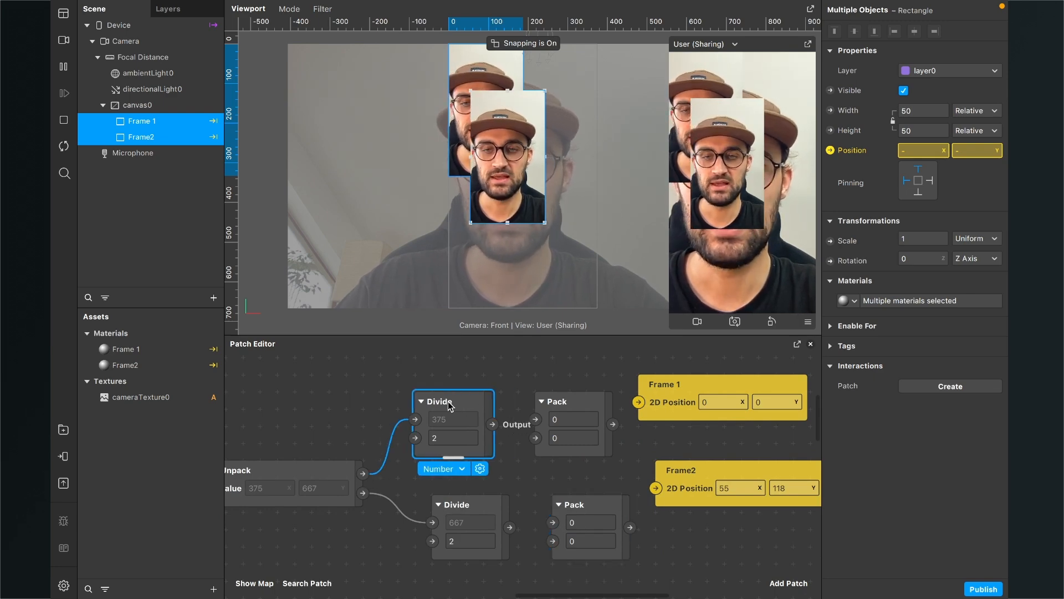
Step: Connect the upper Divide to the upper Pack's first input and the lower Divide to the lower Pack's second input
ctrl+scroll(450, 405, up, 3)
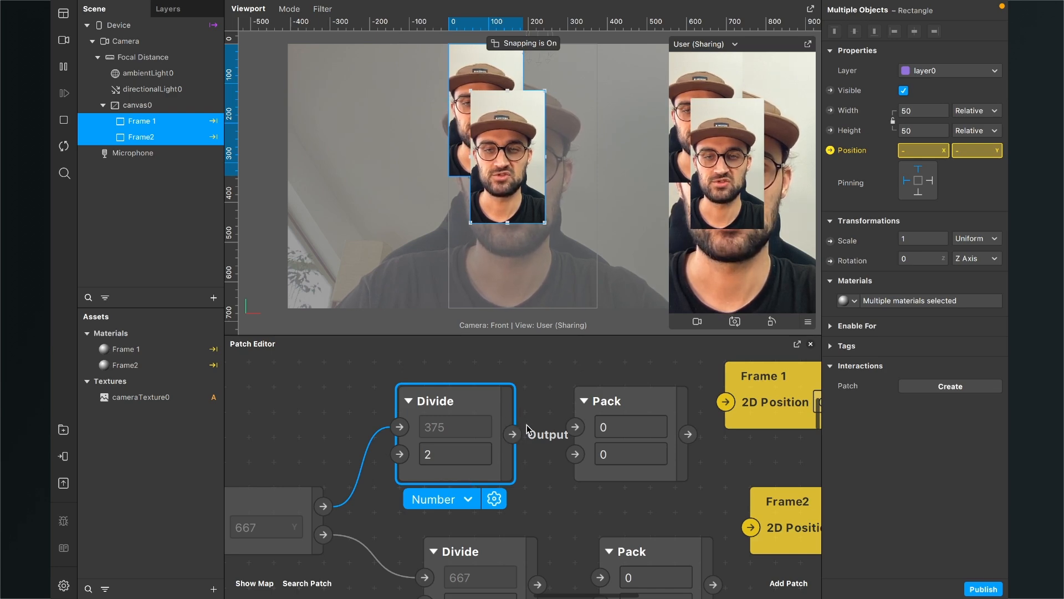
drag(529, 429, 575, 429)
scroll(541, 464, down, 5)
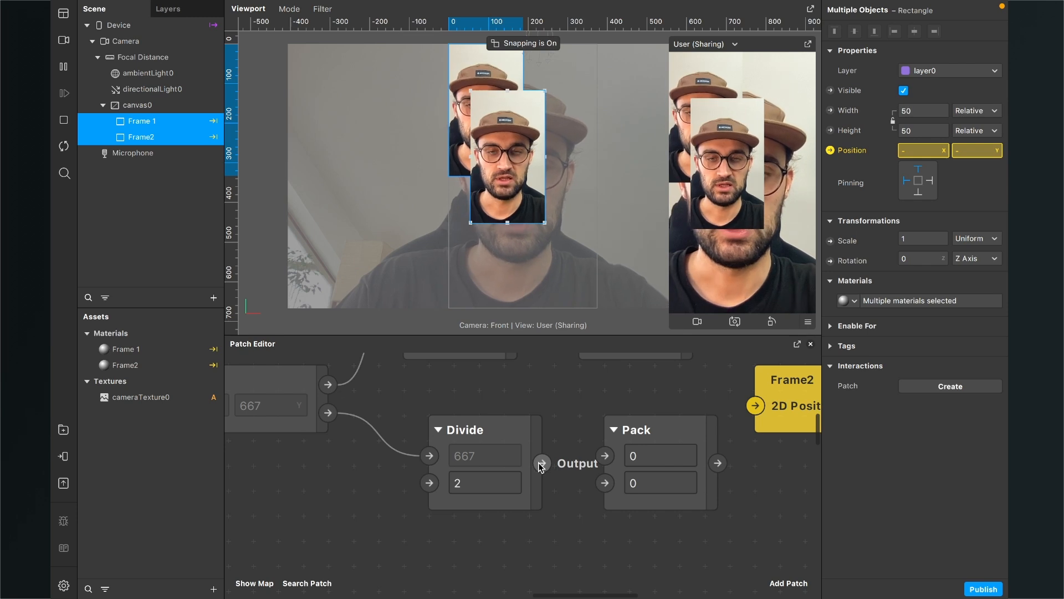
drag(542, 465, 603, 484)
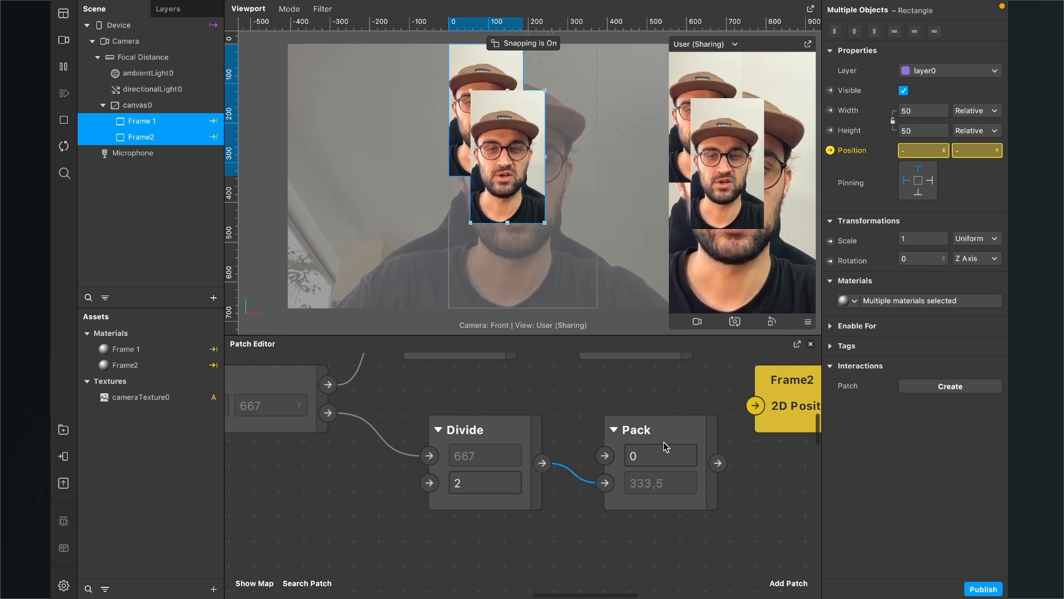
click(665, 444)
drag(665, 444, 638, 437)
ctrl+scroll(636, 436, down, 2)
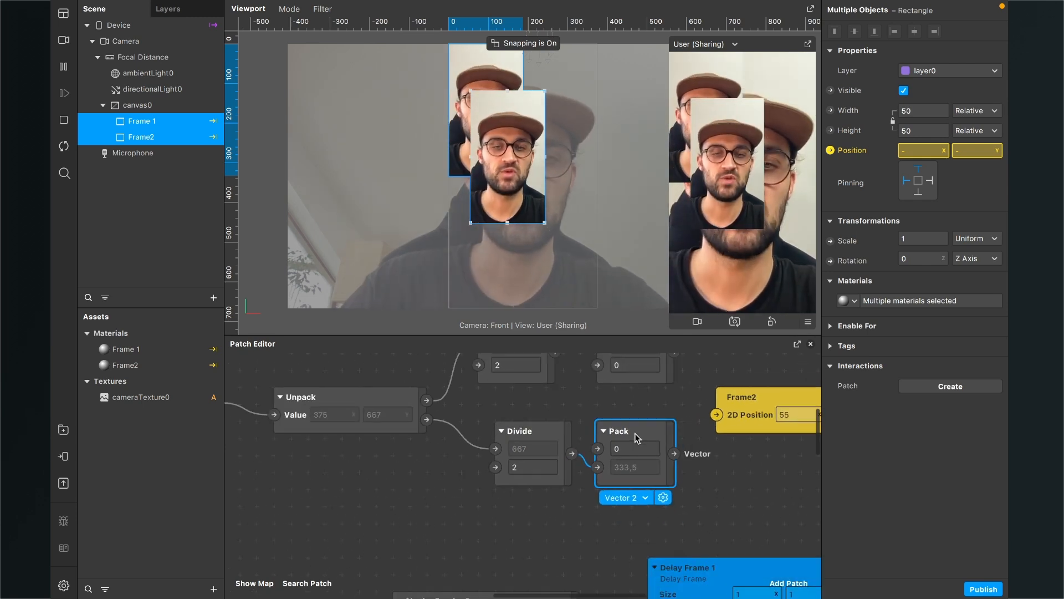
Step: Duplicate the lower Pack patch beneath itself and feed the copy's two inputs from Unpack's X and Y outputs
click(641, 471)
ctrl+scroll(641, 470, down, 4)
scroll(641, 471, down, 2)
drag(645, 472, 679, 515)
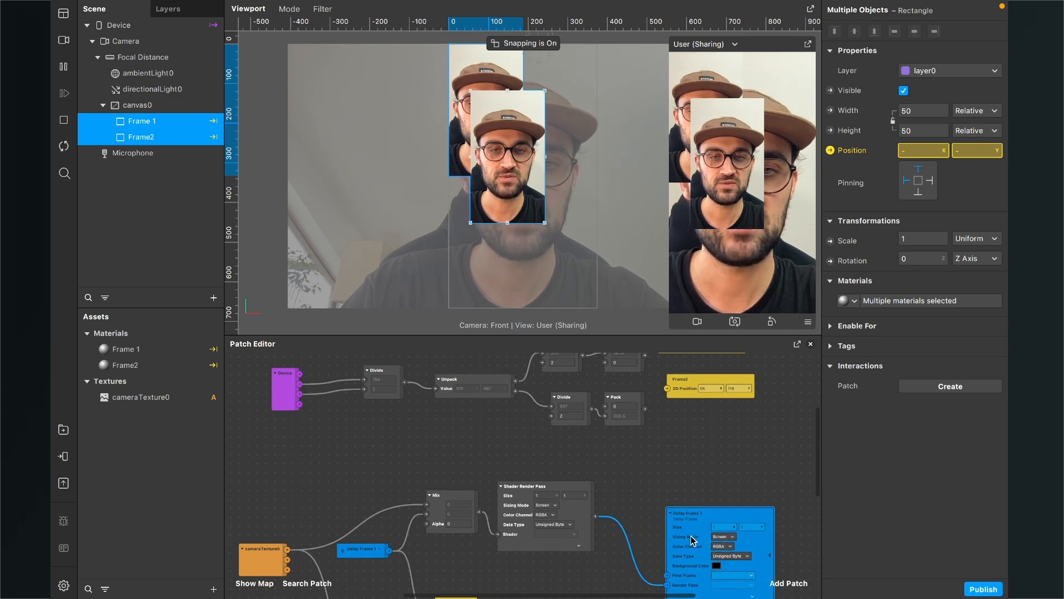
ctrl+scroll(676, 443, up, 4)
scroll(675, 443, up, 3)
click(630, 442)
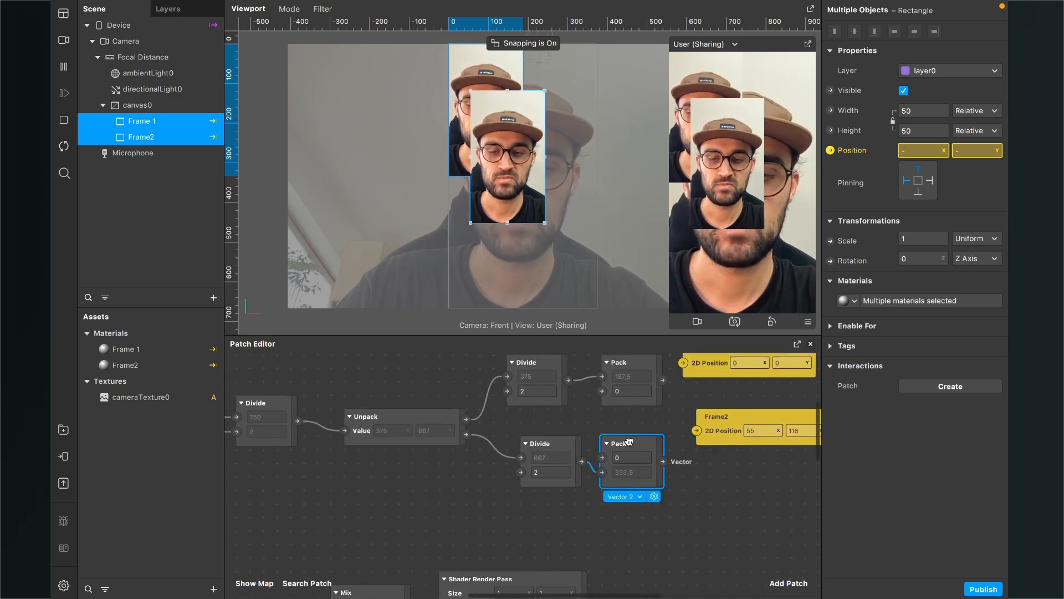
key(super+d)
drag(653, 467, 622, 514)
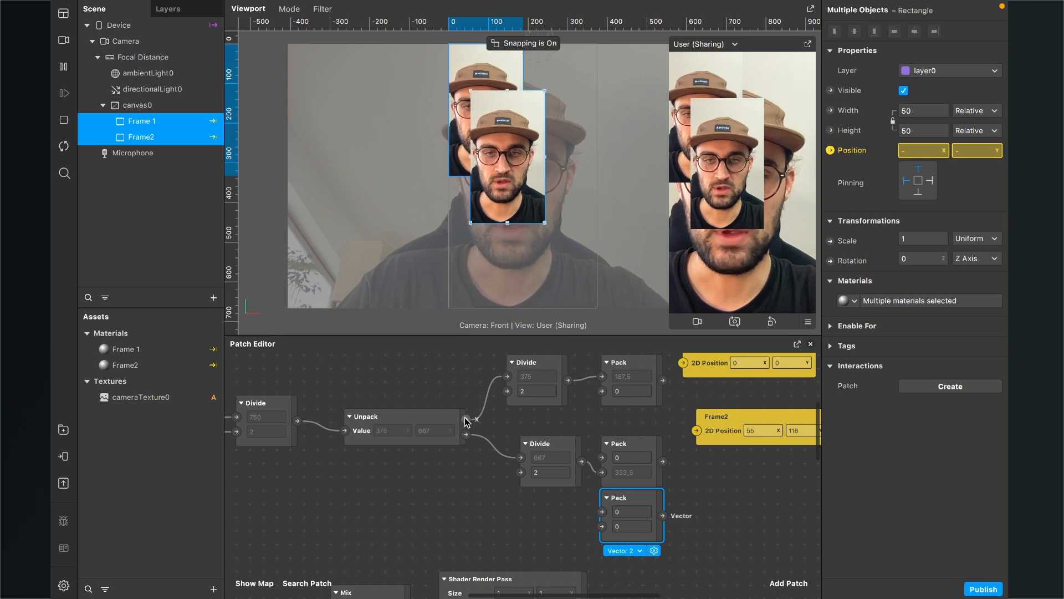
drag(467, 421, 631, 516)
click(632, 505)
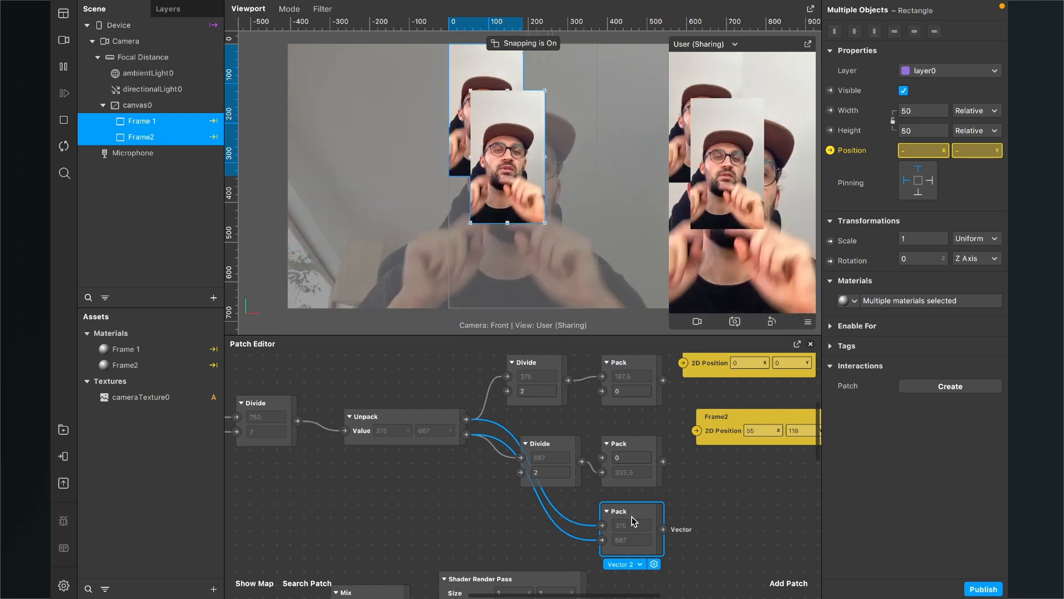
Step: Move the Frame 1 and Frame2 position patches higher and connect the upper Pack's output to Frame2's 2D Position
scroll(632, 481, up, 5)
scroll(632, 481, left, 5)
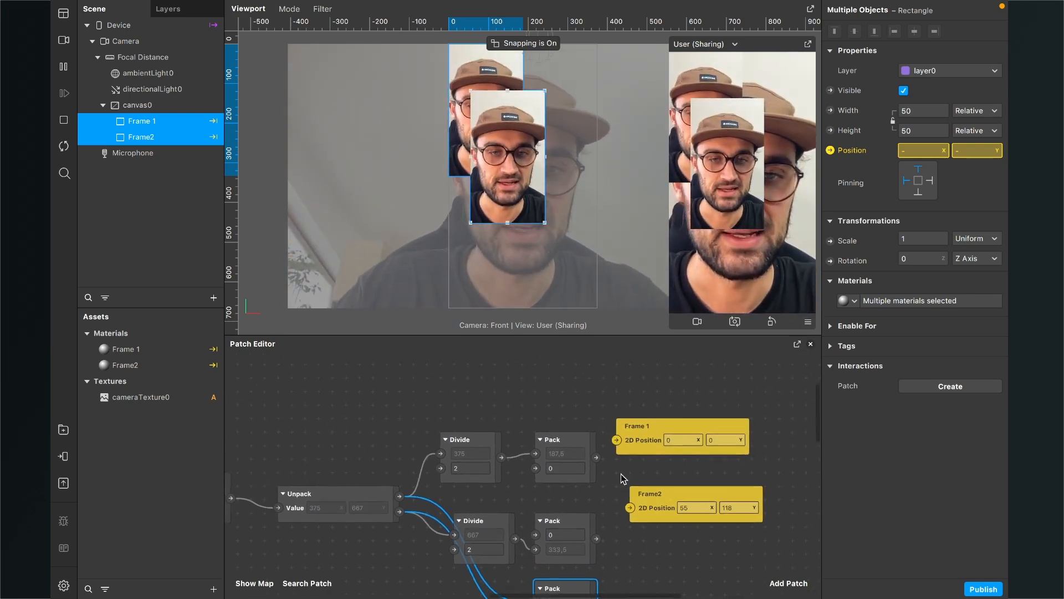
drag(639, 432, 643, 367)
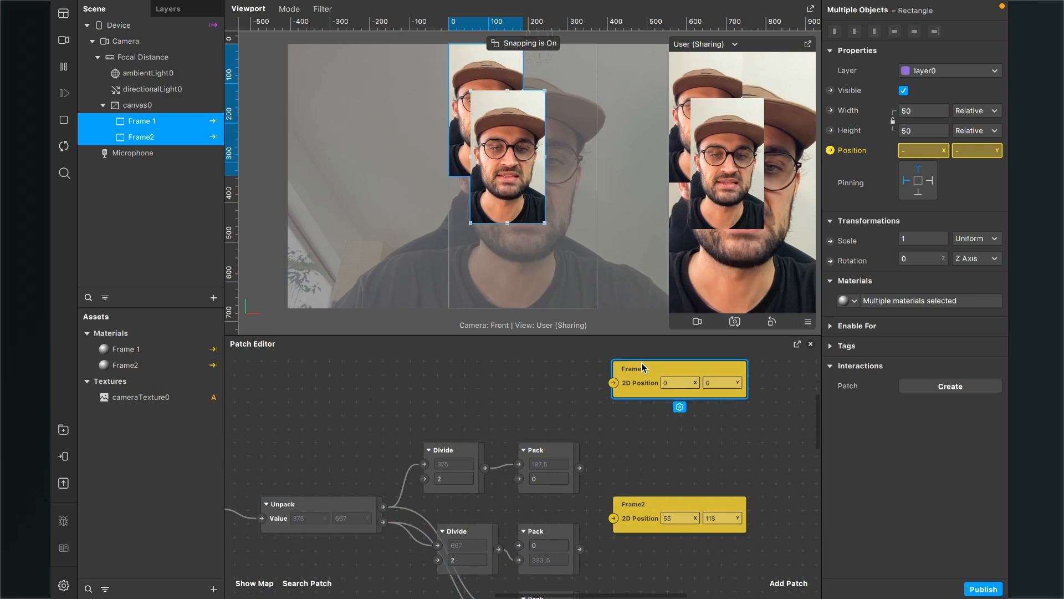
drag(633, 529, 655, 453)
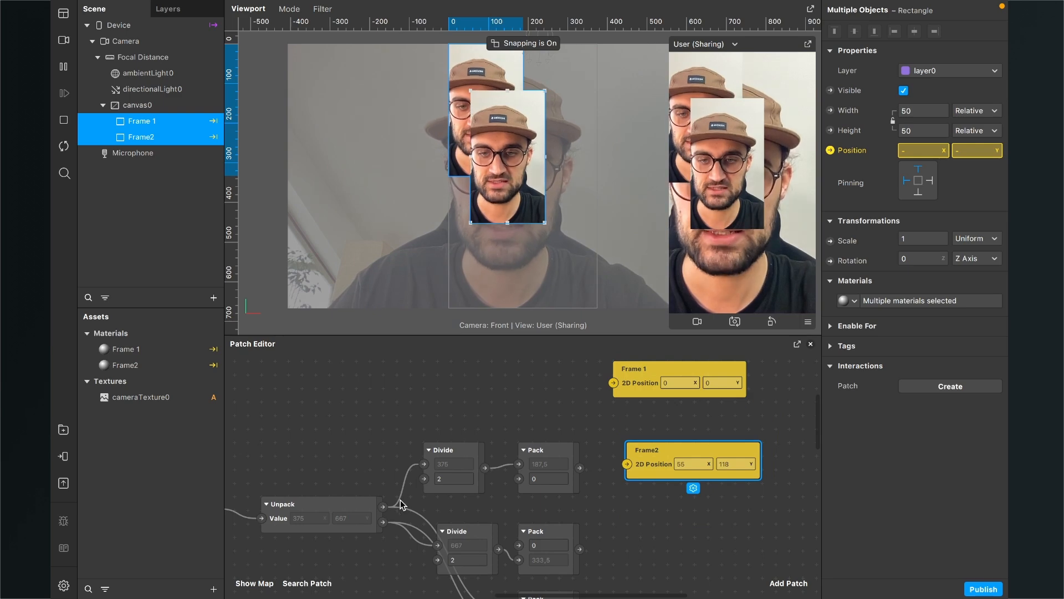
drag(579, 468, 626, 465)
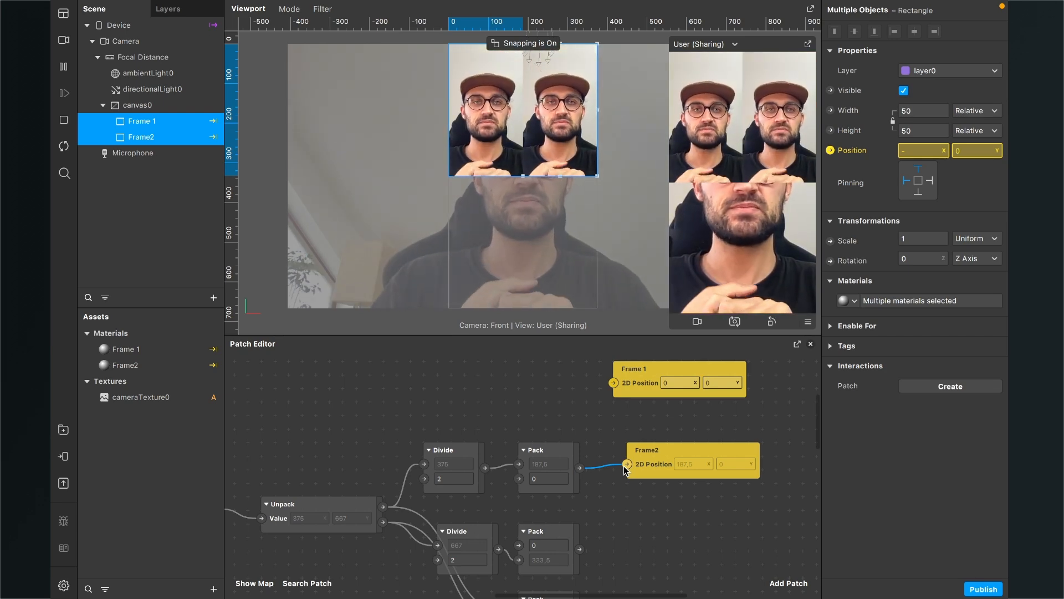
Step: Duplicate the Frame2 rectangle under canvas0 and select the copy
click(148, 123)
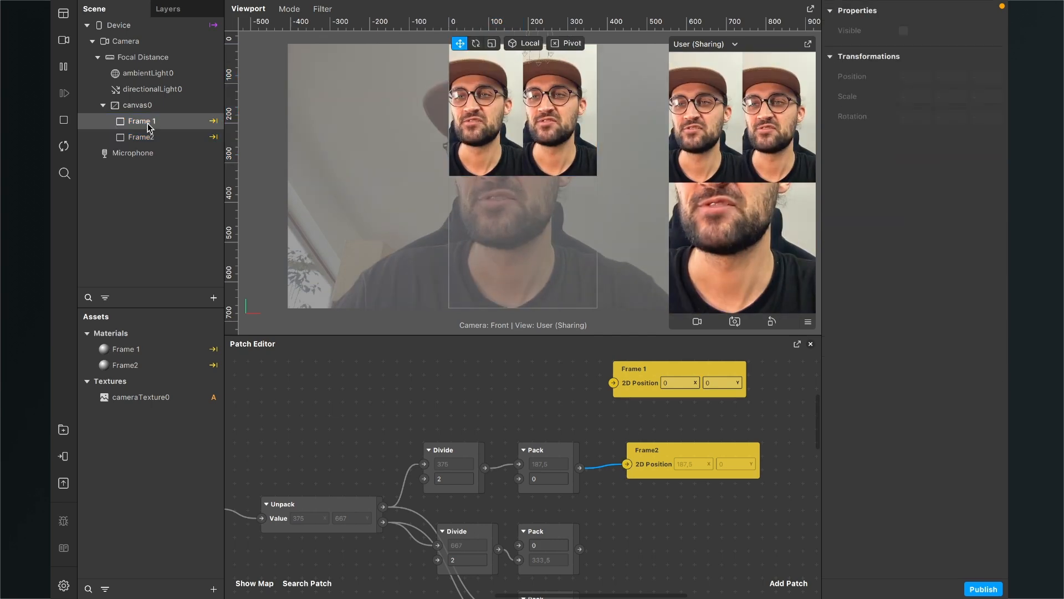
click(148, 138)
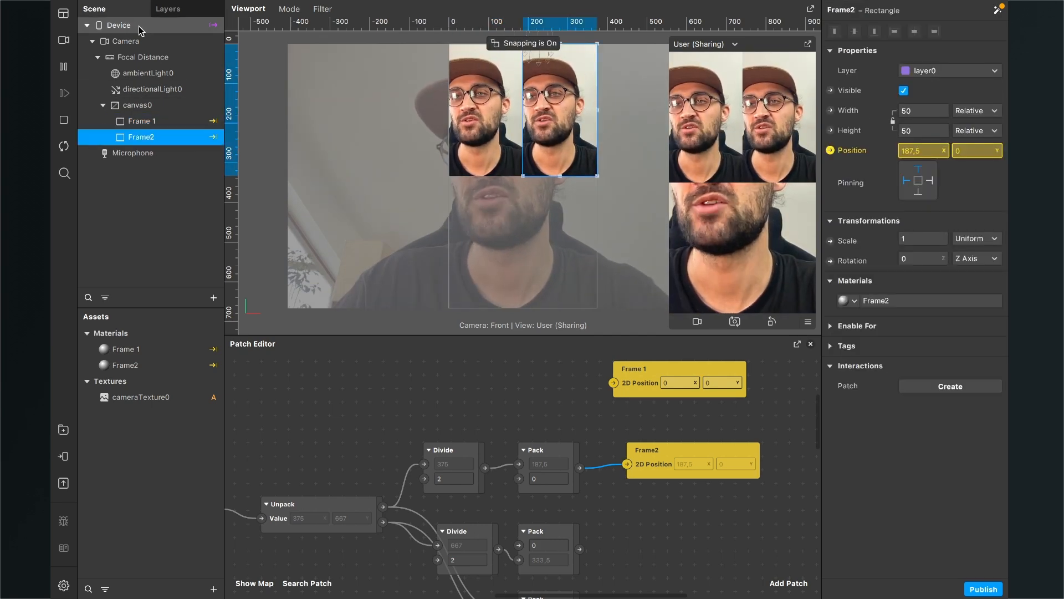
right_click(132, 143)
click(170, 268)
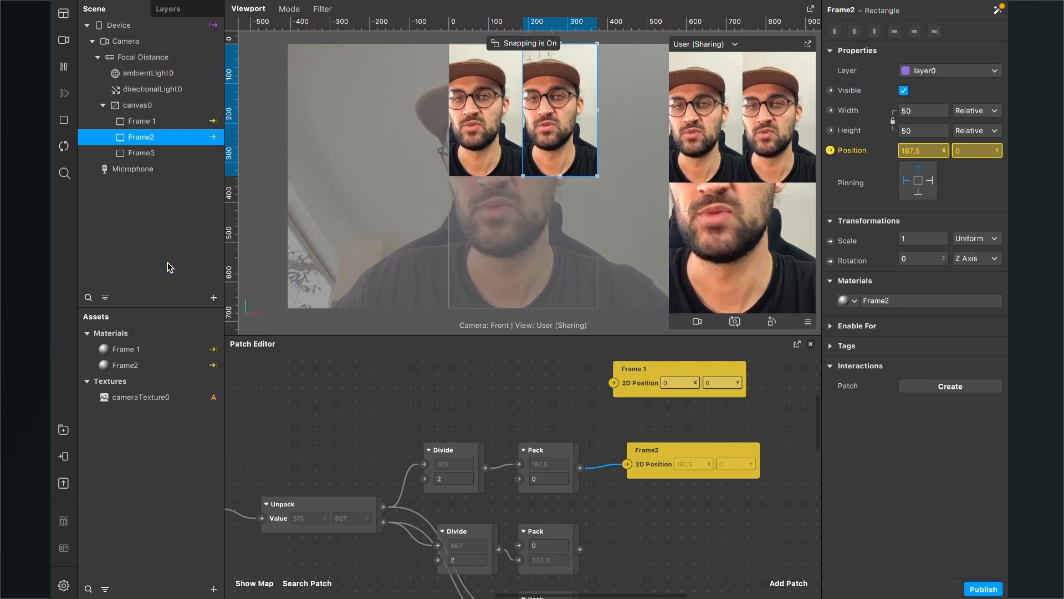
click(169, 153)
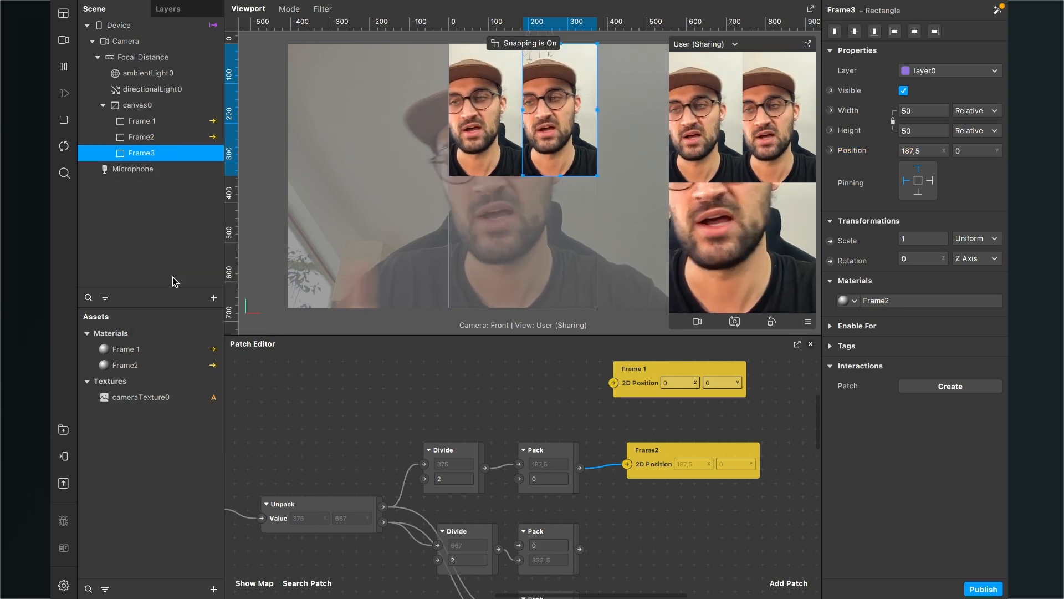
Step: Create a new material and name it Frame 3
click(213, 589)
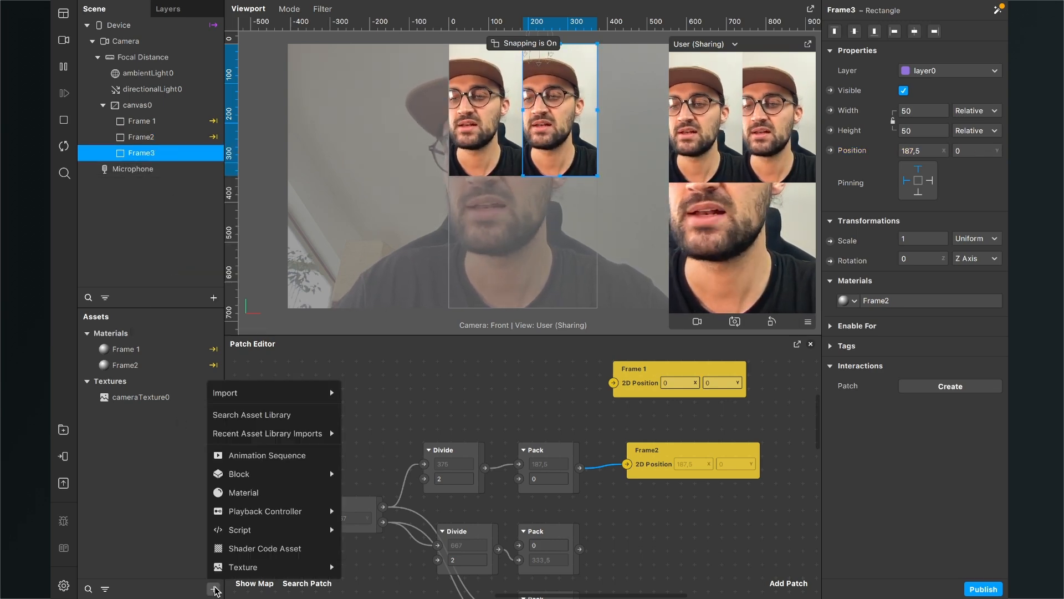
click(244, 494)
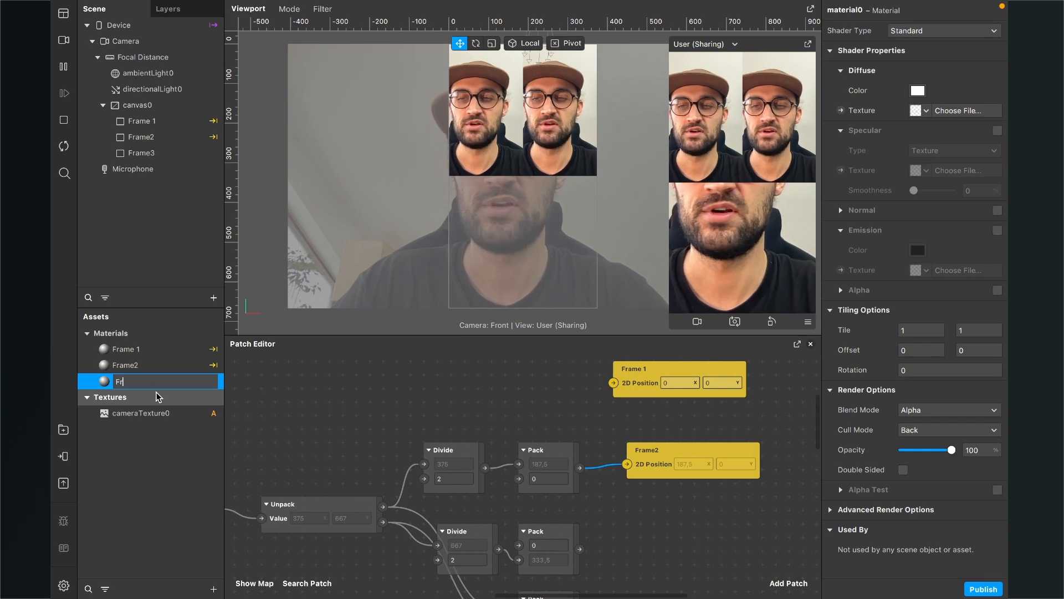
text(Frame 3)
key(Return)
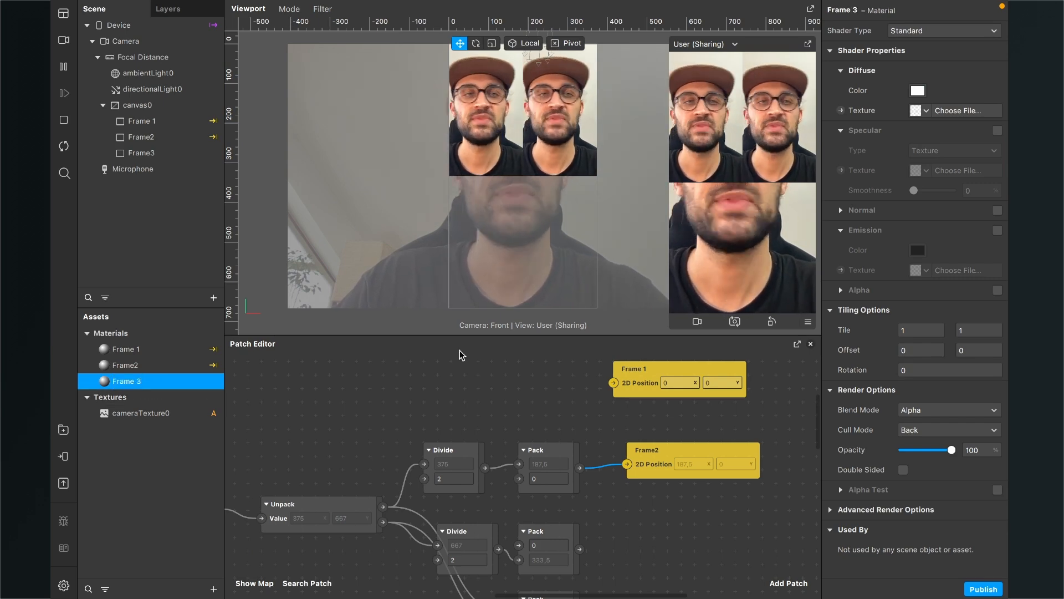
Step: Set the Frame 3 material's shader type to Flat and create a patch for its diffuse texture
click(942, 30)
click(915, 32)
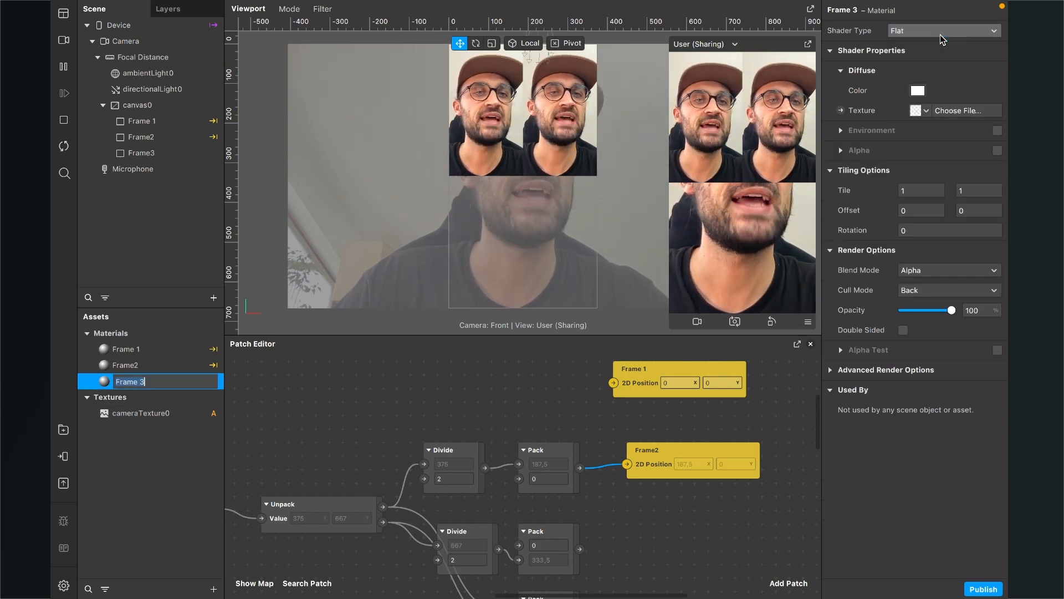
click(841, 110)
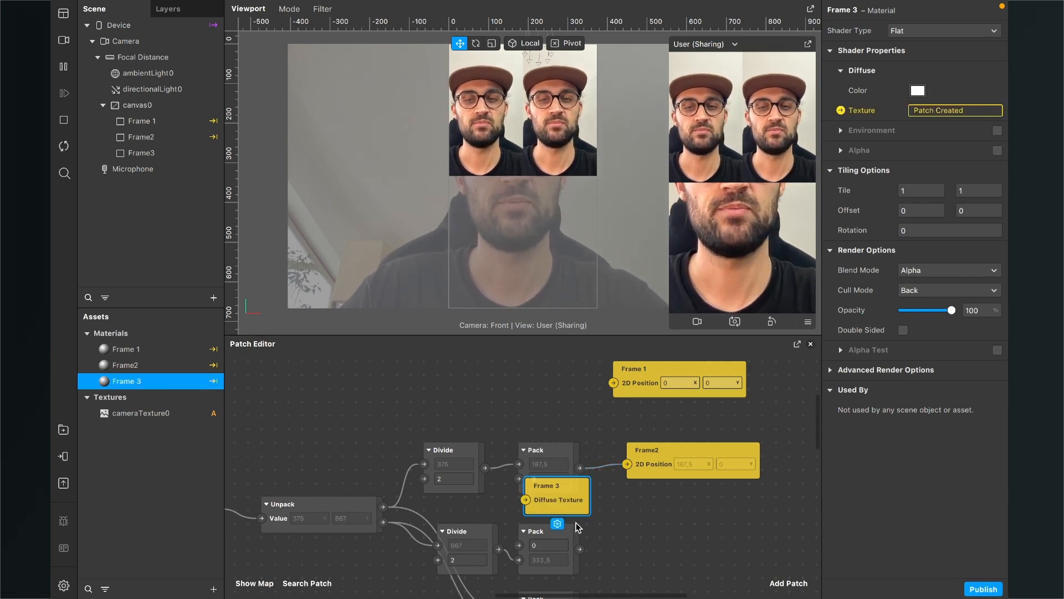
Step: Enlarge the patch editor and move the Frame 3 Diffuse Texture patch out beyond the Delay Frame 2 patch
scroll(573, 525, down, 3)
scroll(573, 525, down, 3)
drag(551, 413, 725, 463)
scroll(732, 463, down, 3)
scroll(733, 469, down, 5)
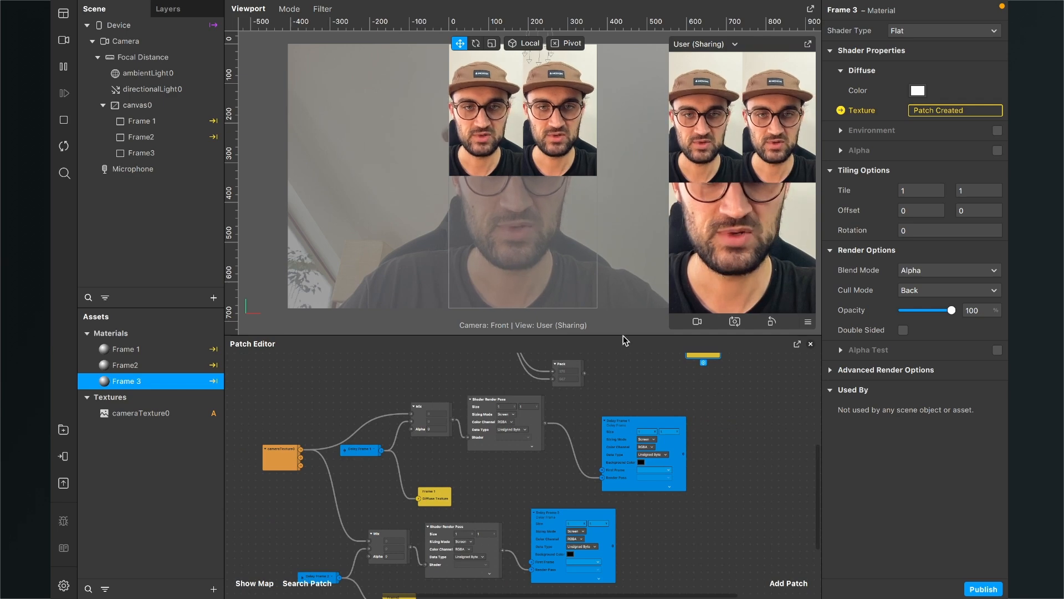
drag(620, 336, 622, 281)
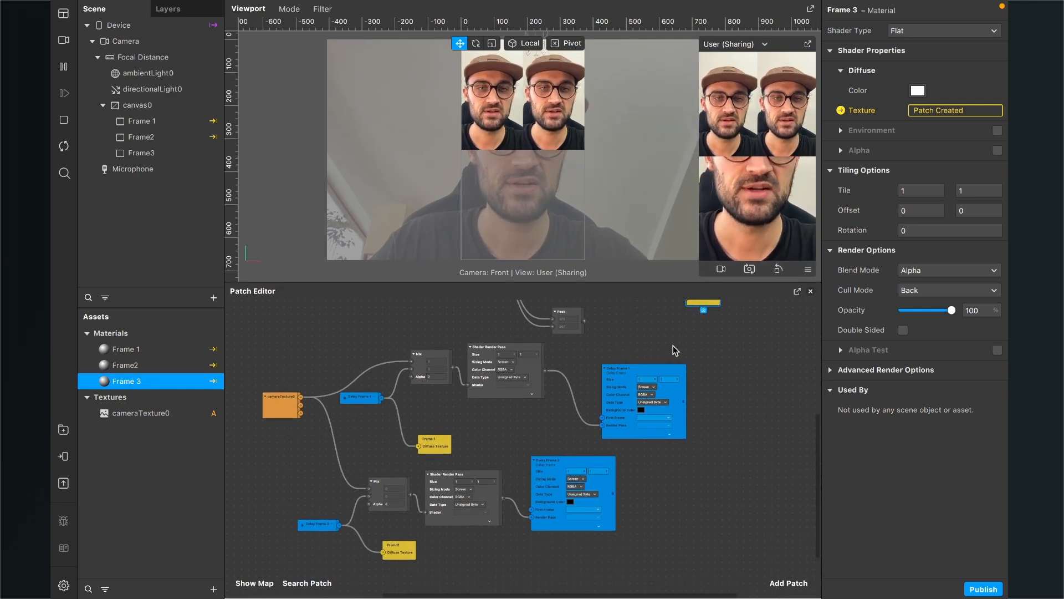
drag(705, 314, 783, 517)
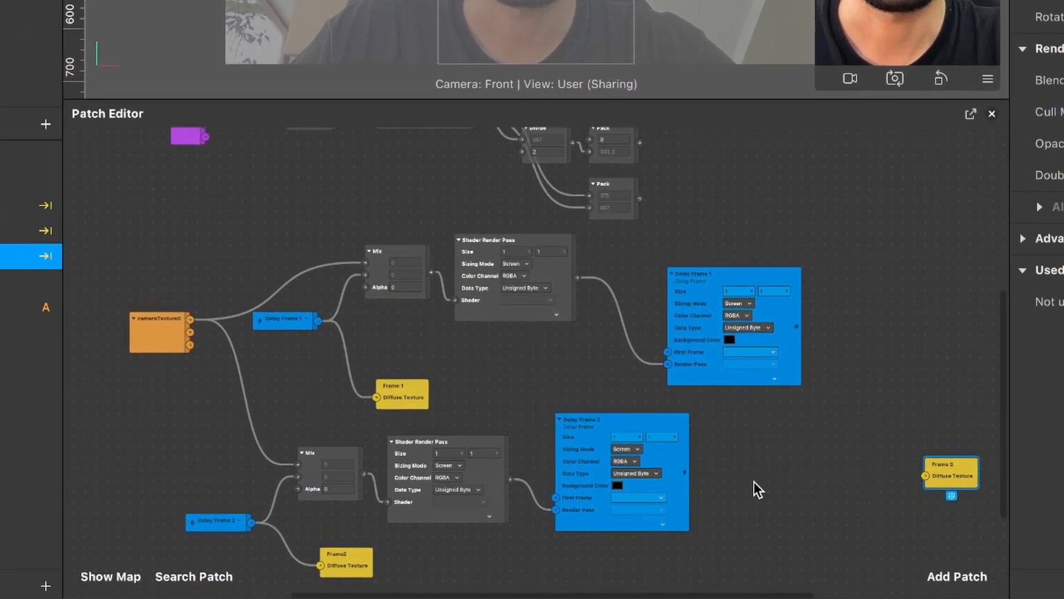
Step: Copy the Delay Frame 2 receiver, its Mix, Shader Render Pass and Delay Frame 2 patches, and place the pasted set beside the Frame 3 patch
scroll(754, 482, right, 3)
scroll(754, 481, down, 2)
scroll(754, 481, left, 2)
scroll(754, 481, down, 1)
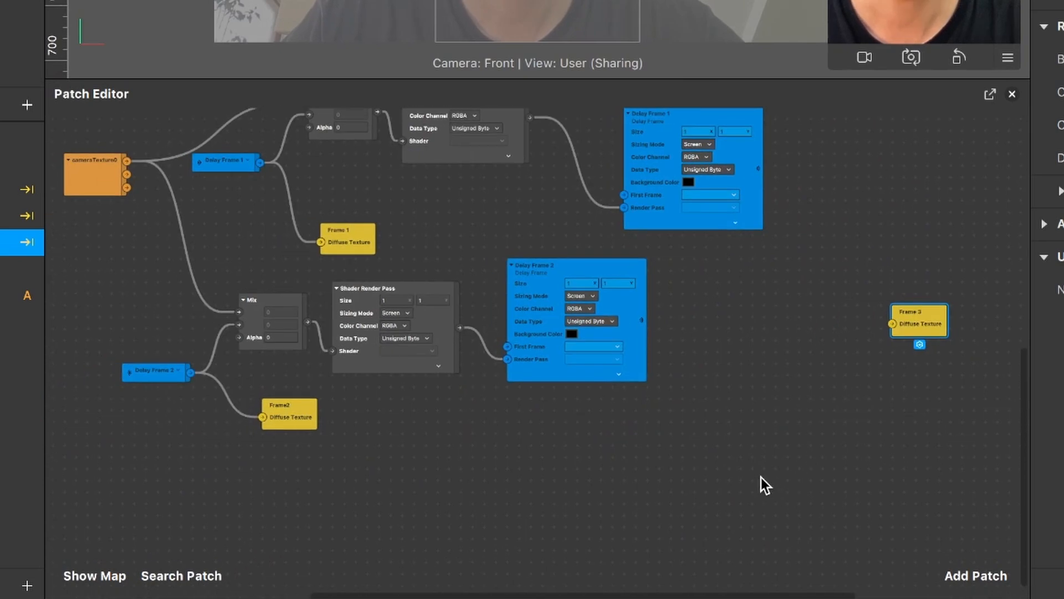
click(752, 482)
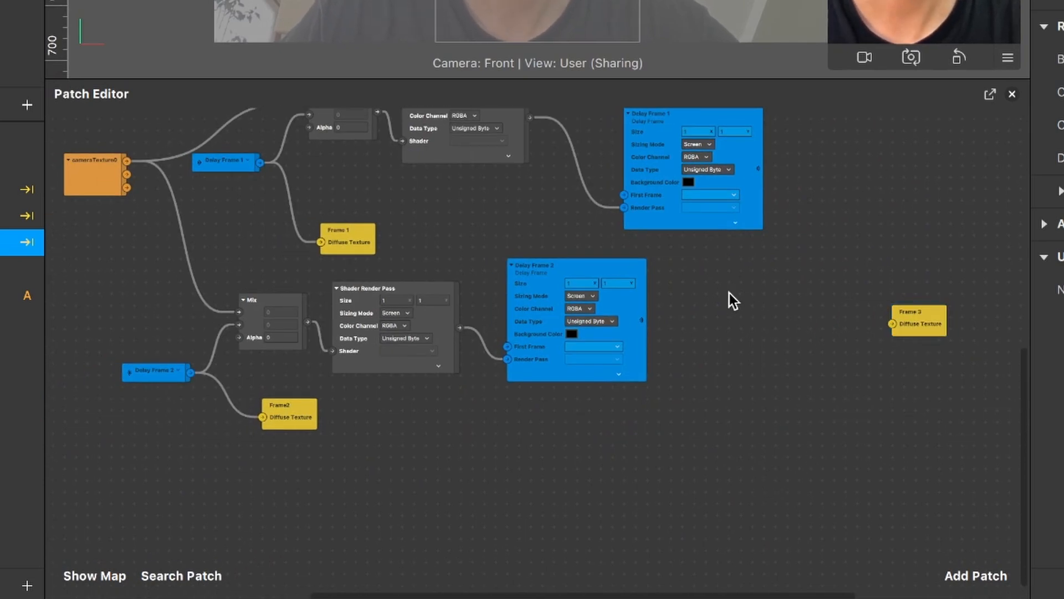
drag(729, 293, 142, 375)
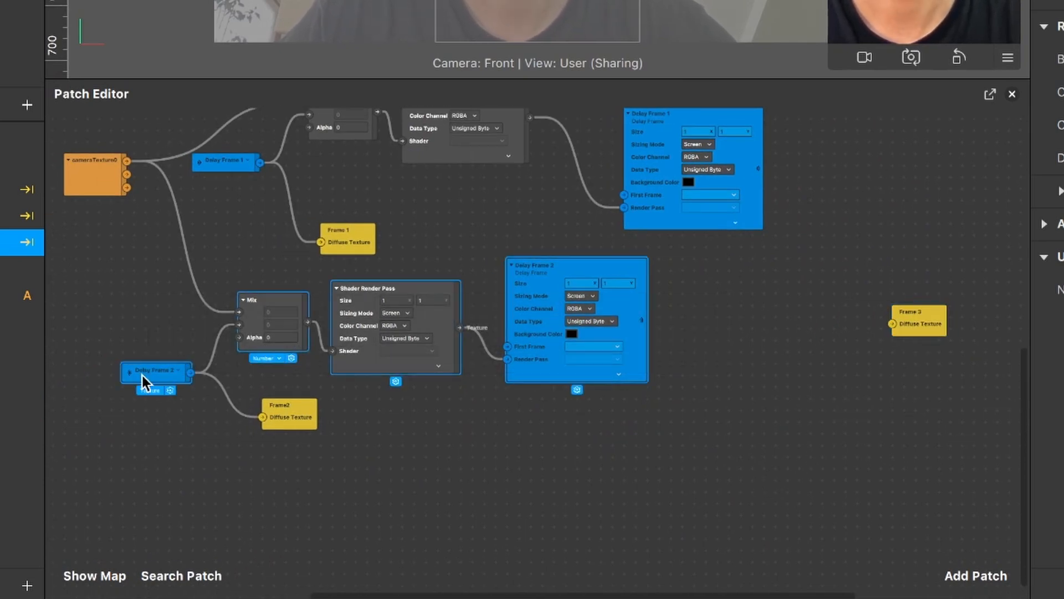
scroll(281, 366, up, 5)
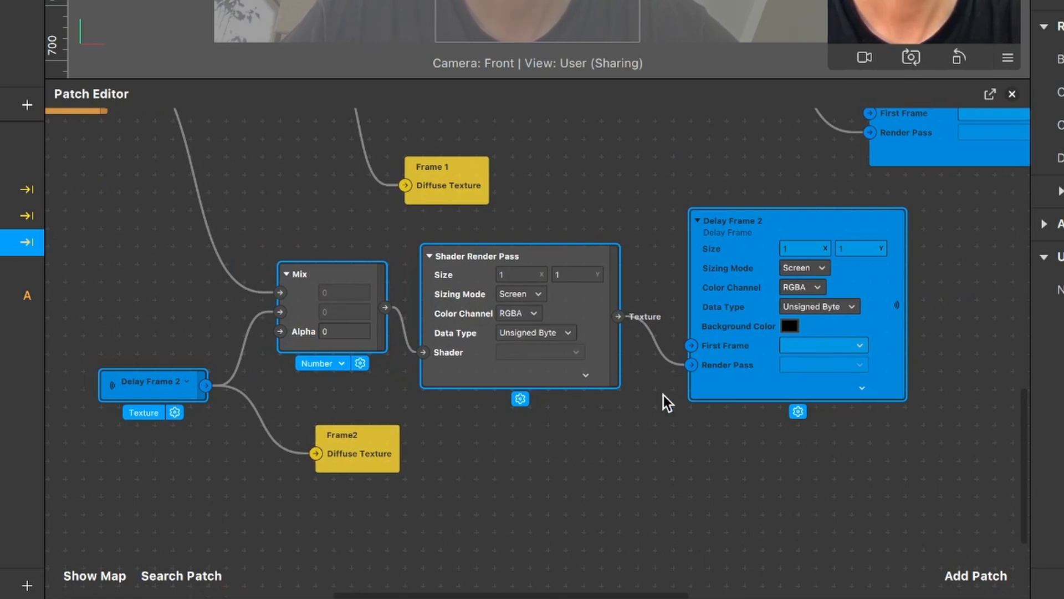
scroll(624, 415, down, 5)
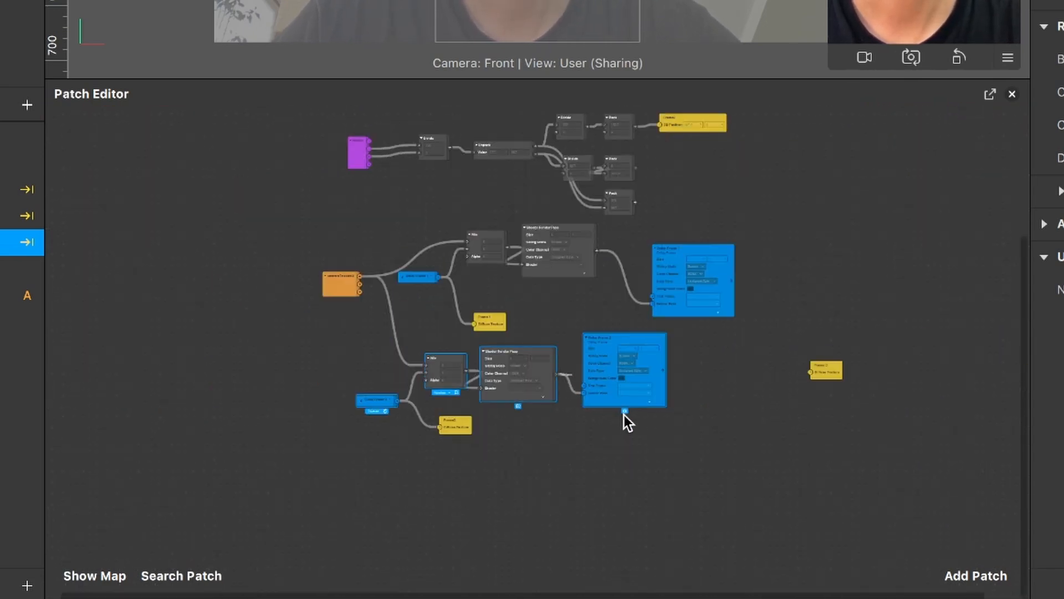
scroll(627, 411, up, 2)
drag(778, 409, 136, 473)
key(super+v)
scroll(136, 473, down, 5)
scroll(137, 474, right, 5)
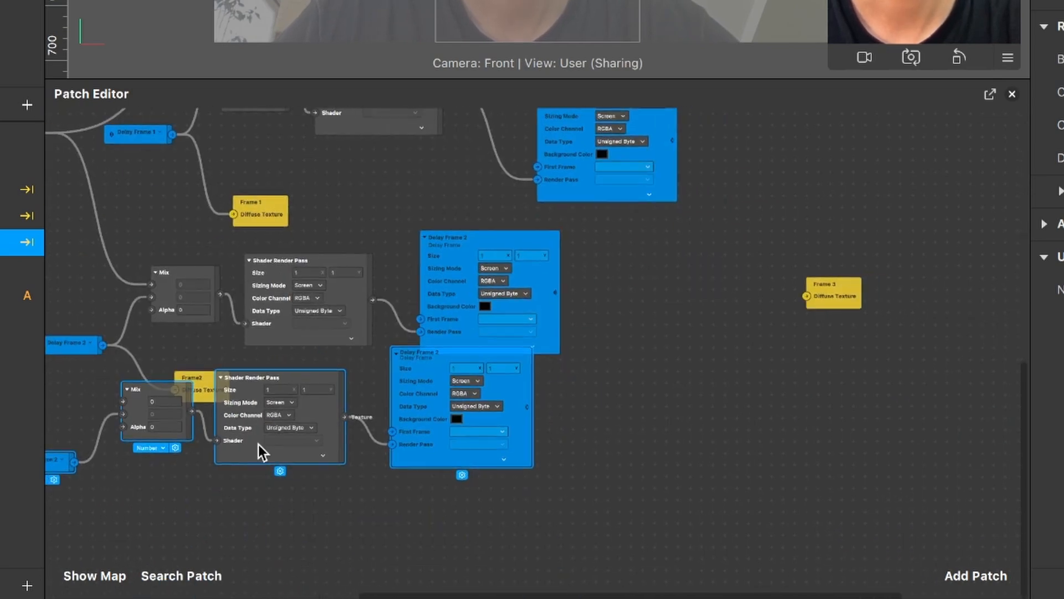
drag(263, 409, 920, 188)
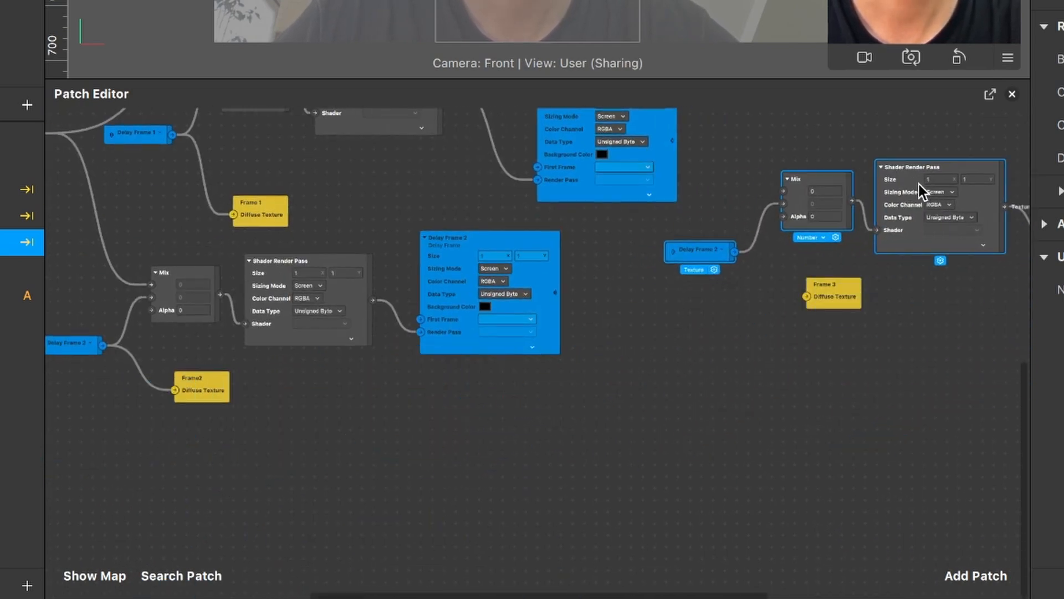
Step: Connect the pasted receiver's output to the Frame 3 Diffuse Texture and rename the pasted delay frame patch Delay Frame 3
scroll(863, 313, up, 4)
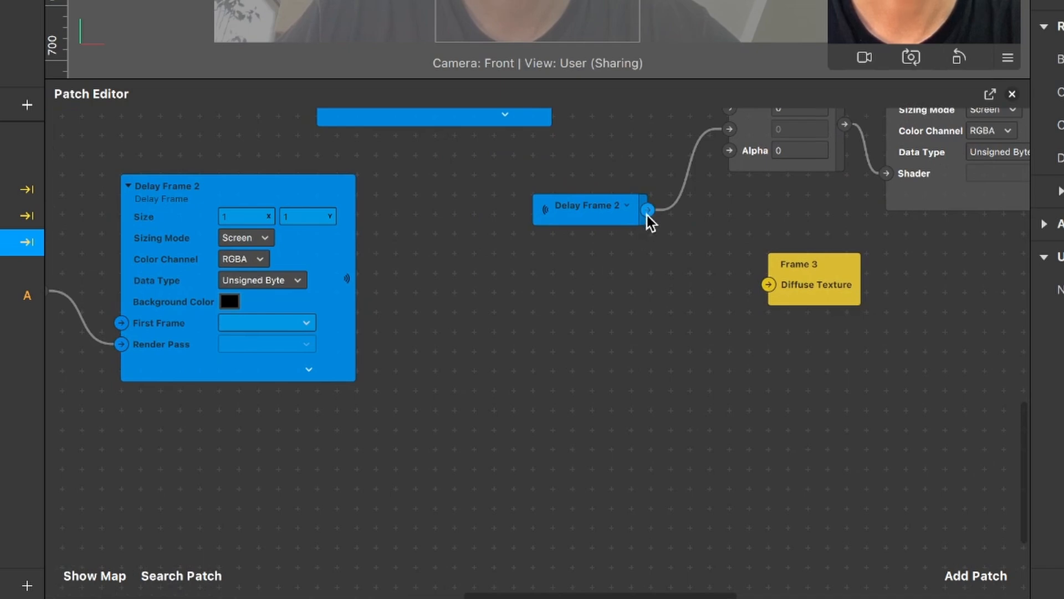
drag(647, 212, 767, 284)
scroll(764, 284, right, 6)
scroll(764, 284, up, 2)
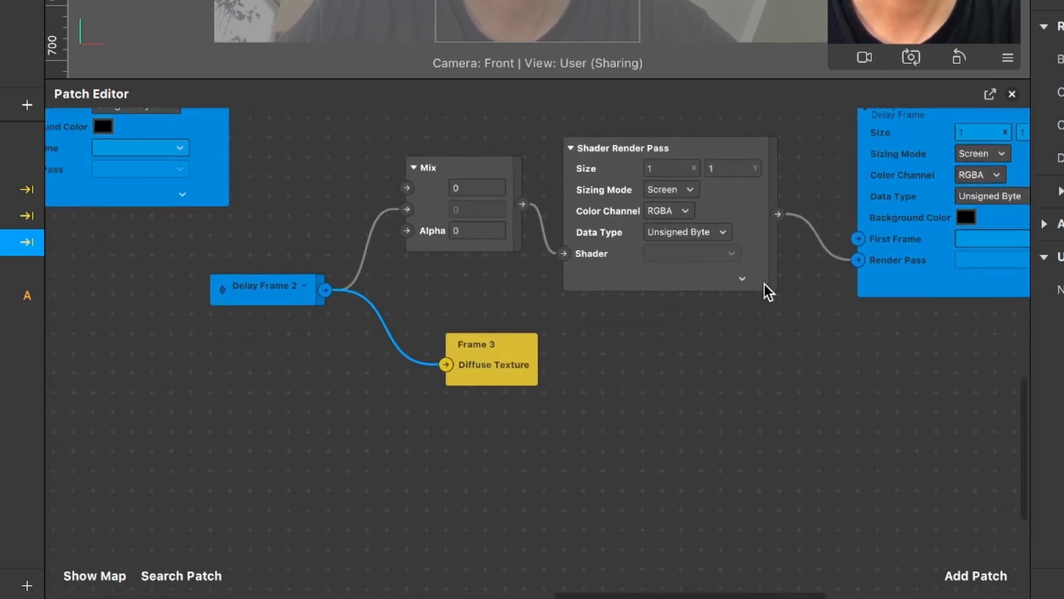
scroll(764, 284, right, 4)
scroll(764, 284, up, 2)
click(816, 162)
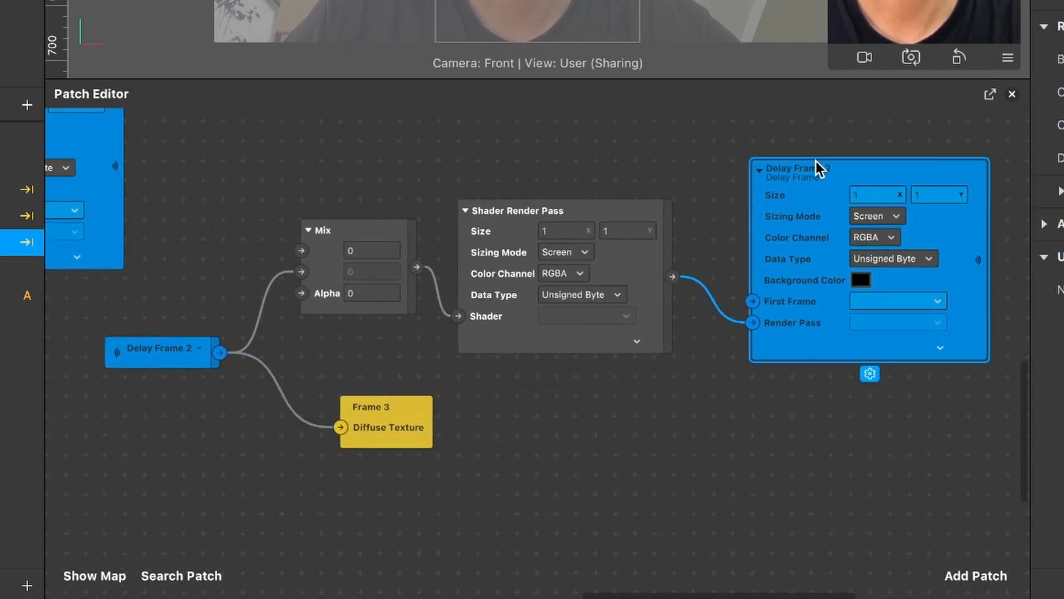
double_click(813, 166)
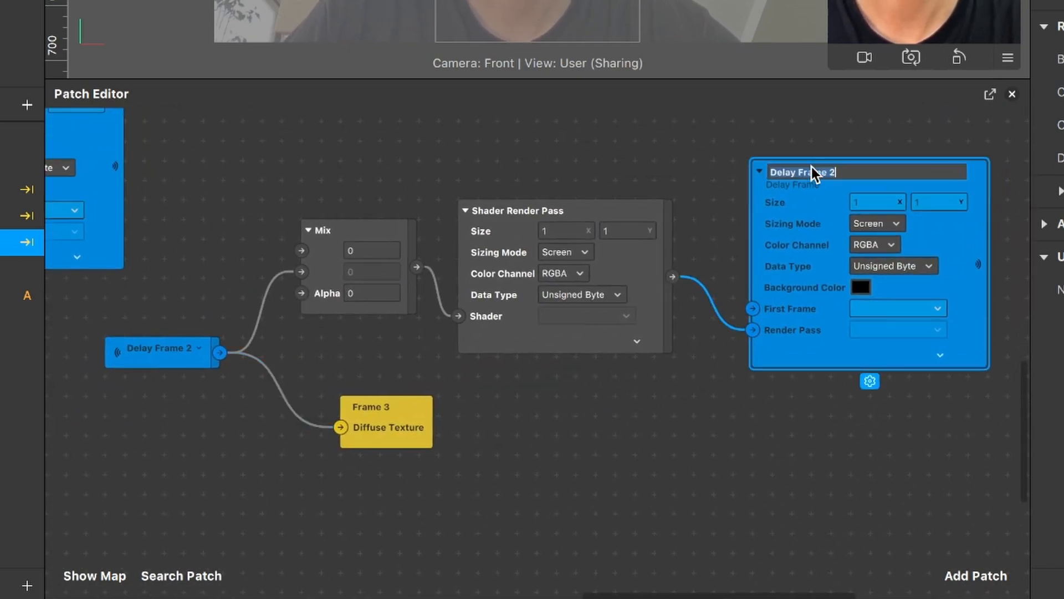
click(886, 173)
key(BackSpace)
text(3)
key(Return)
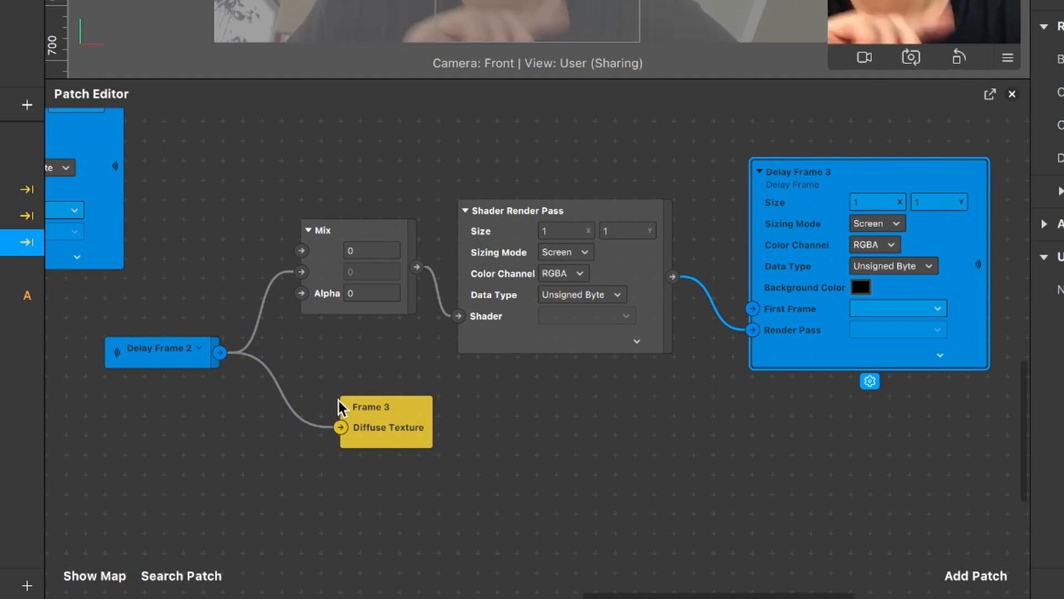
Step: Switch the receiver feeding the Frame 3 Diffuse Texture to the Delay Frame 3 sender
scroll(245, 374, up, 3)
scroll(245, 373, left, 2)
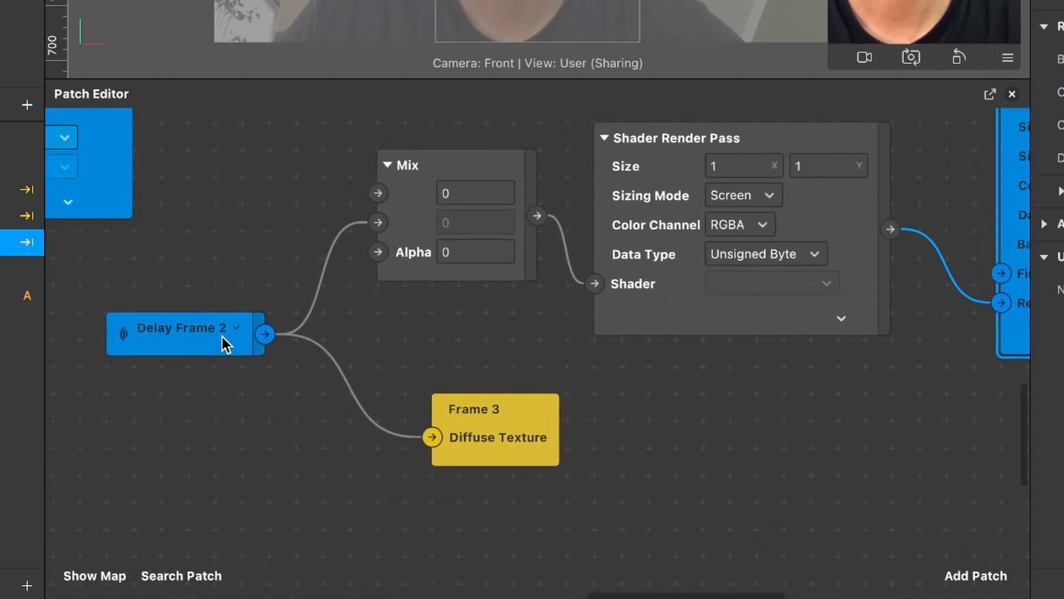
click(225, 340)
click(239, 334)
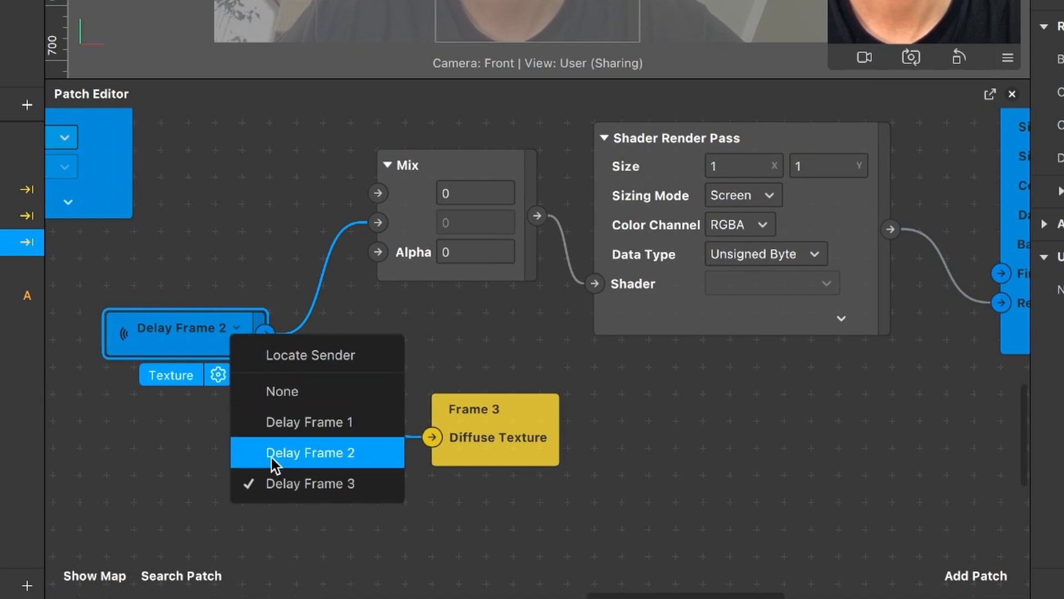
click(281, 481)
Step: Connect the first output of cameraTexture0 to the first input of the Mix patch in the Delay Frame 3 chain
scroll(314, 403, down, 3)
scroll(315, 403, left, 10)
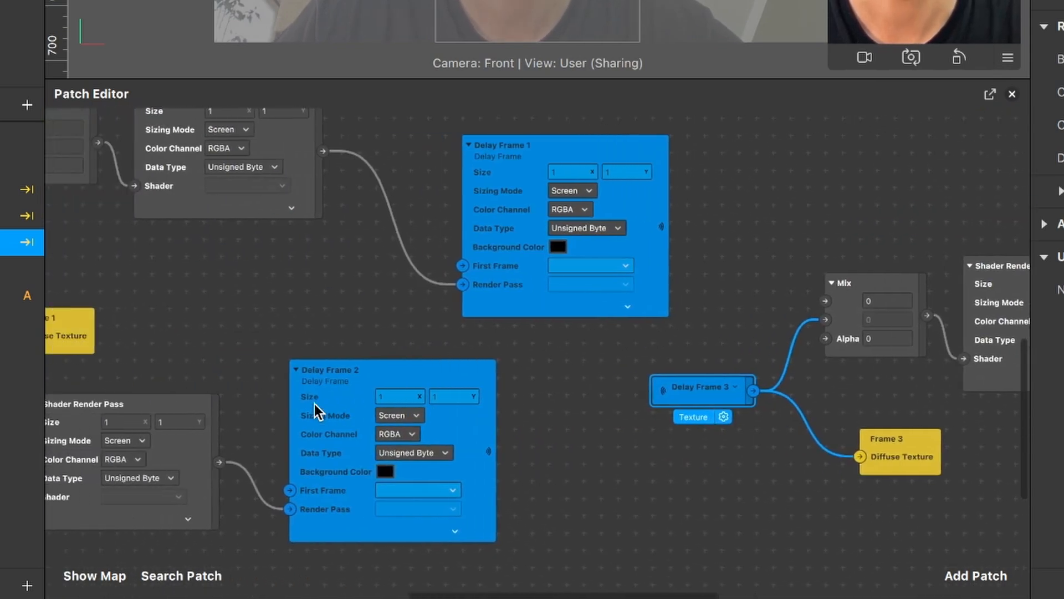
scroll(314, 404, down, 1)
scroll(314, 405, left, 2)
scroll(315, 405, down, 2)
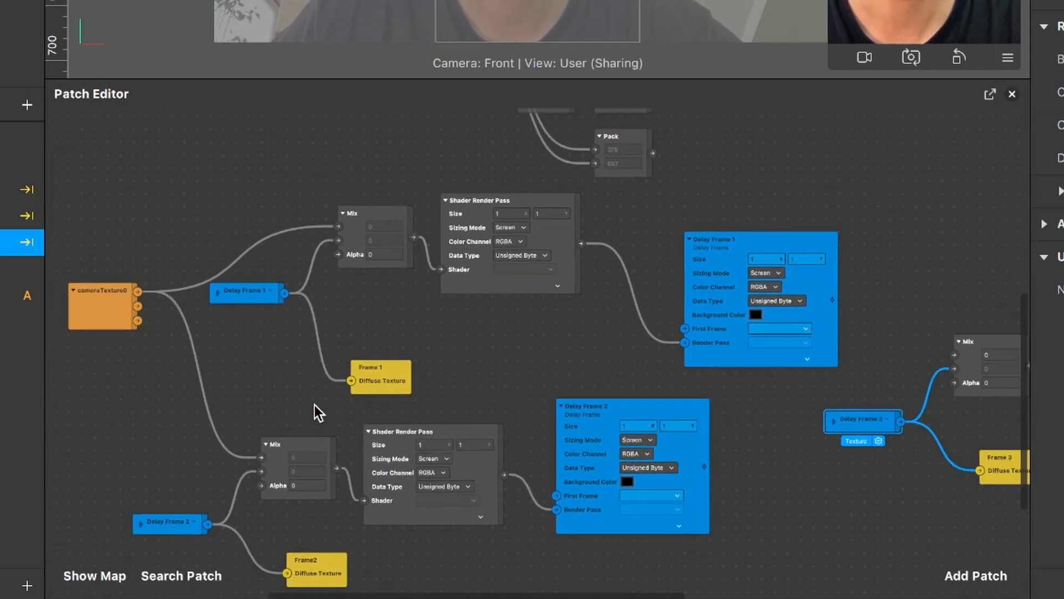
scroll(282, 384, right, 2)
drag(116, 286, 935, 348)
scroll(934, 348, right, 5)
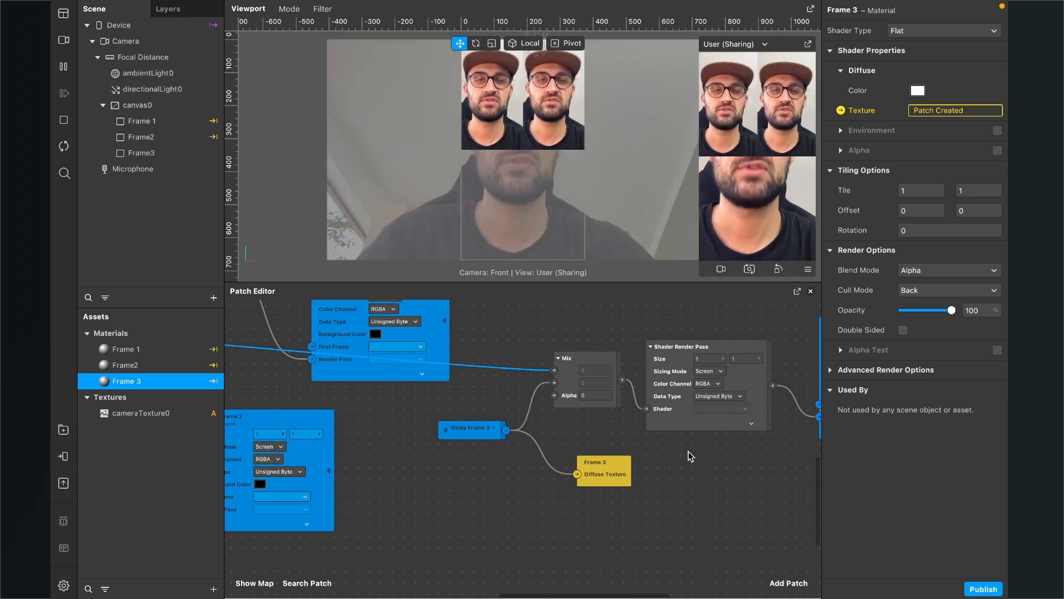
Step: Create a position patch for the Frame3 rectangle and move it below the Frame2 2D Position patch, near the Pack patches
scroll(511, 446, down, 5)
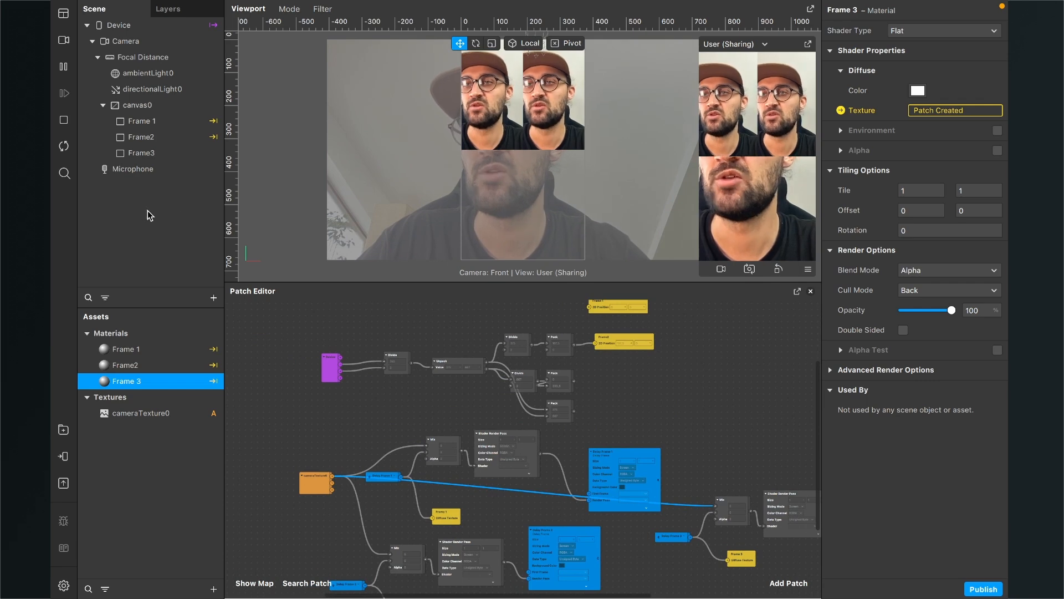
click(145, 154)
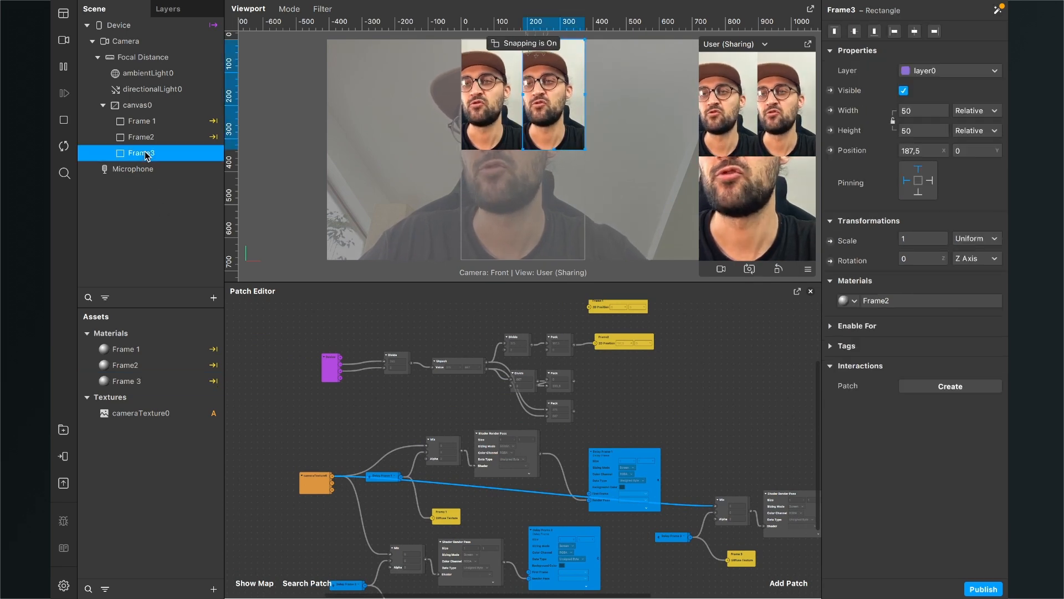
click(830, 150)
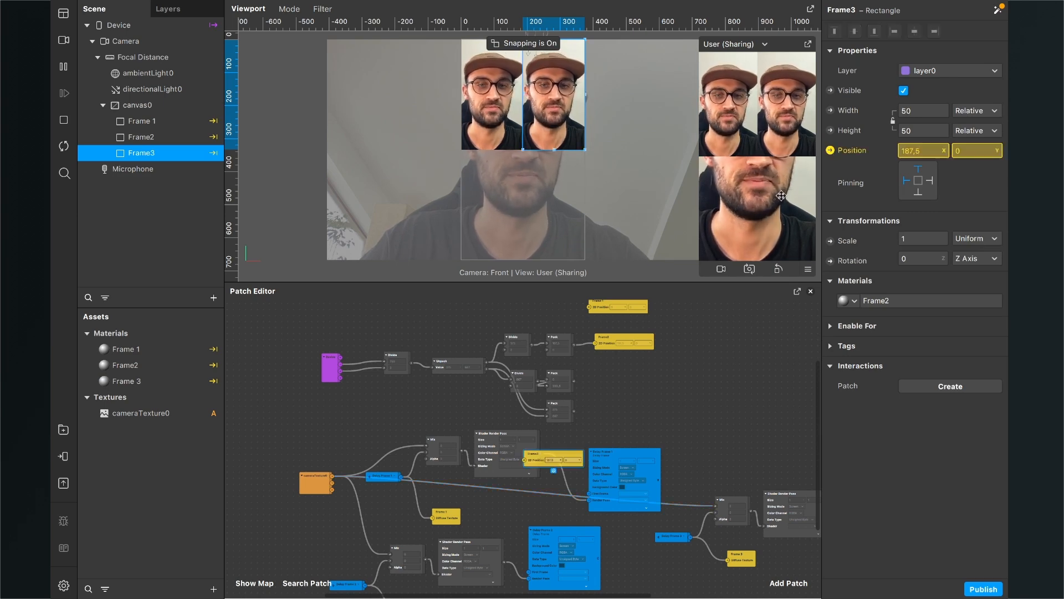
drag(540, 488, 675, 371)
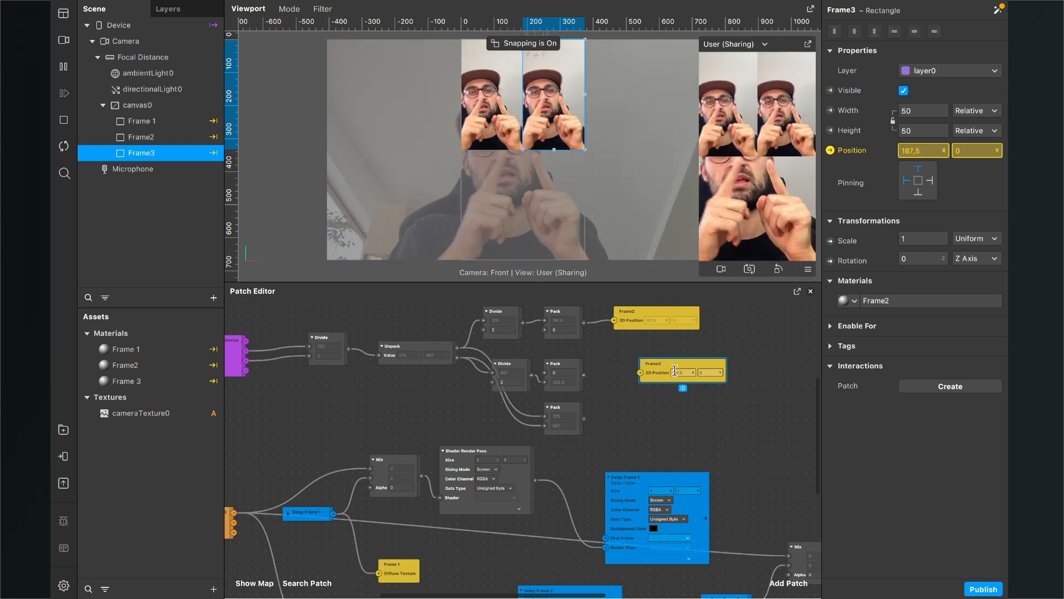
Step: Align the Frame3 2D Position patch with the middle Pack patch and connect that Pack's output to it
scroll(601, 366, up, 3)
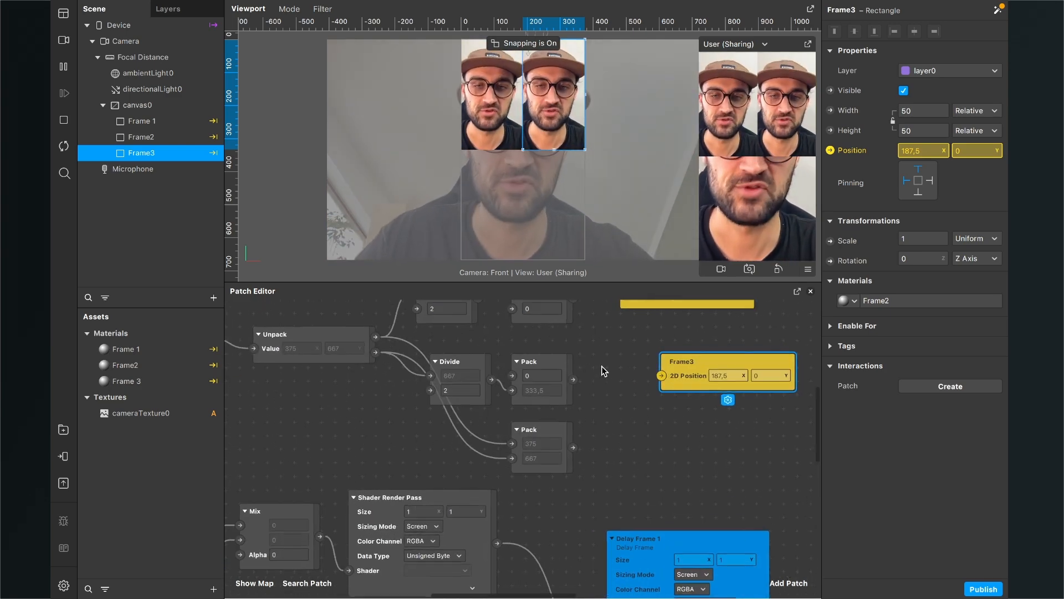
drag(677, 367, 646, 355)
scroll(646, 355, up, 1)
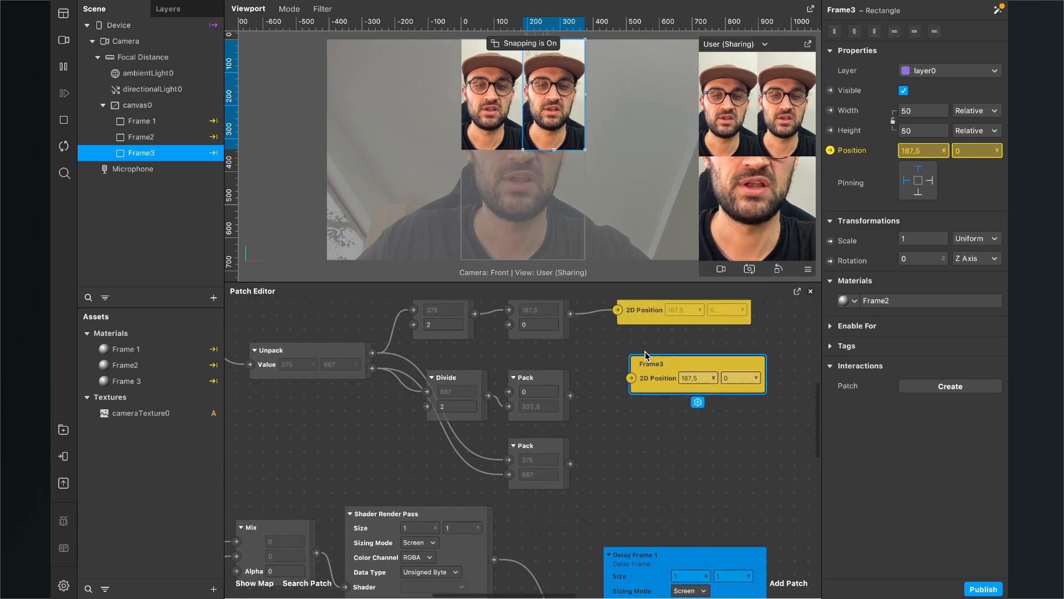
drag(471, 369, 473, 373)
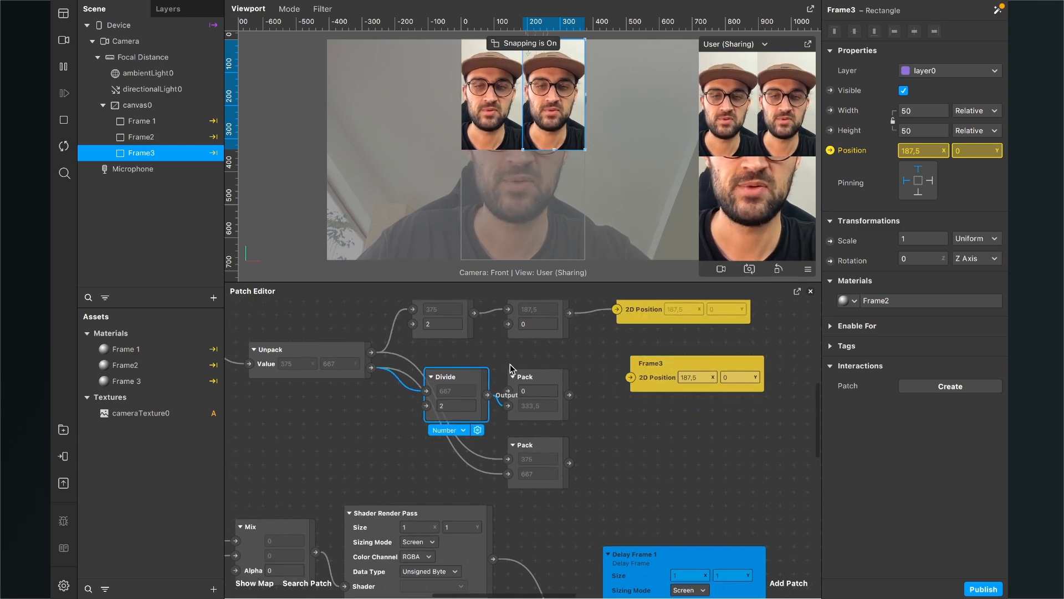
drag(520, 405, 630, 379)
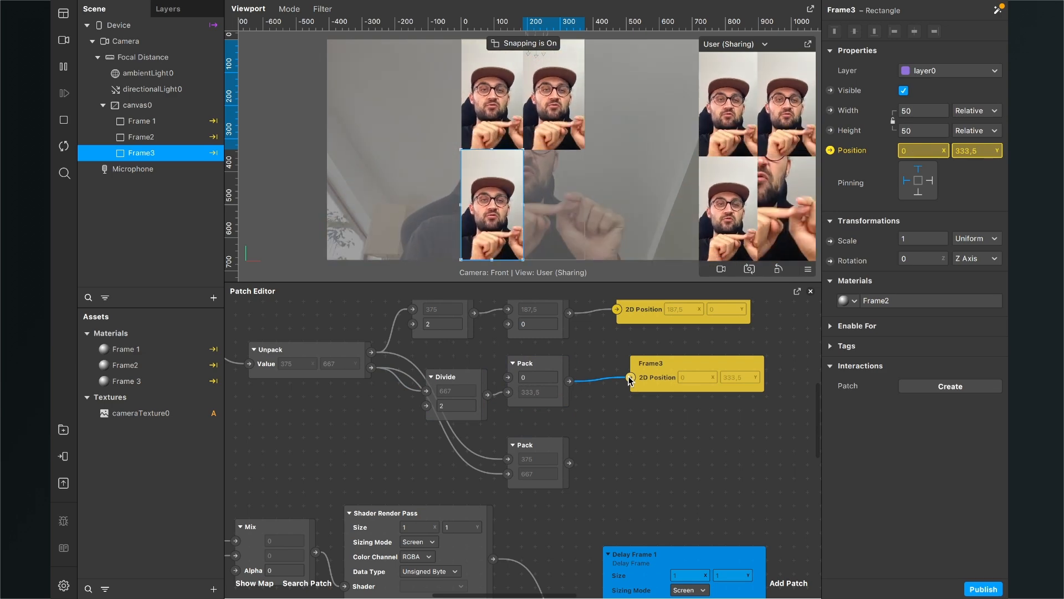
Step: Duplicate the Frame3 rectangle under canvas0 and assign the Frame 3 material to the original Frame3
scroll(586, 480, down, 3)
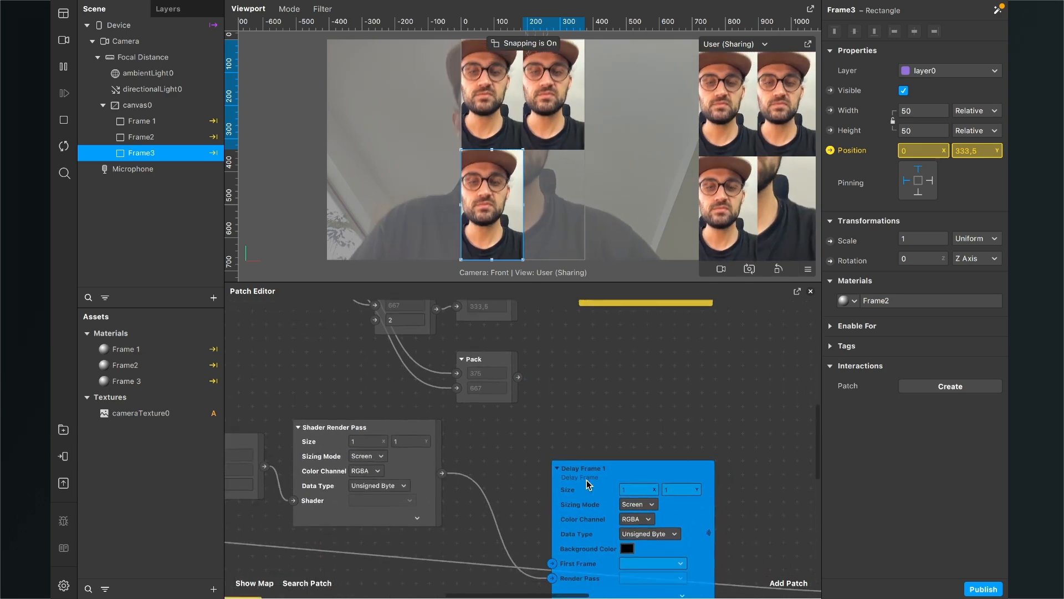
ctrl+scroll(586, 480, down, 3)
scroll(586, 480, down, 5)
scroll(587, 480, right, 5)
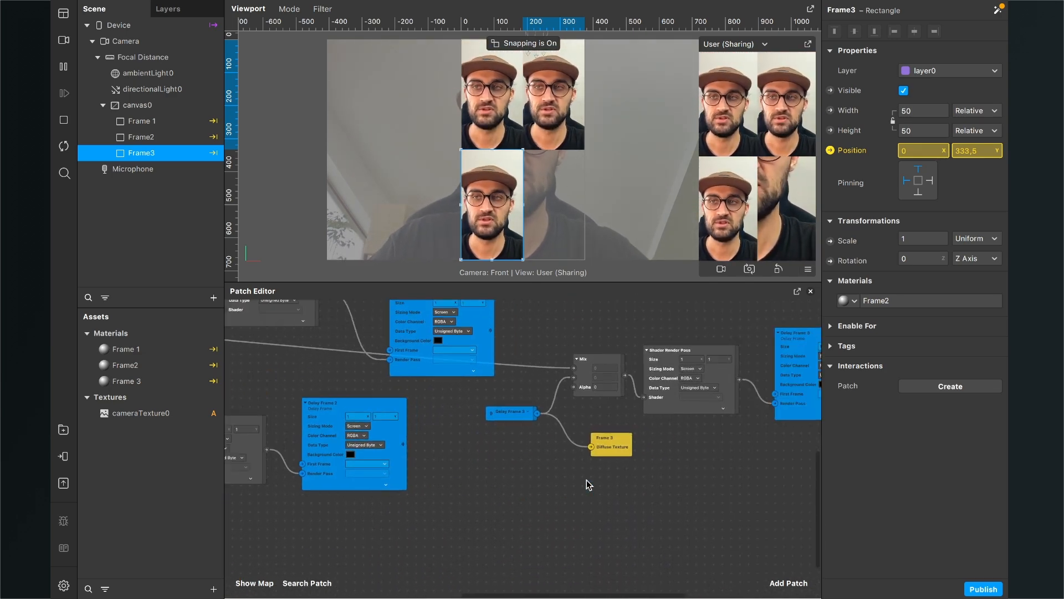
right_click(130, 155)
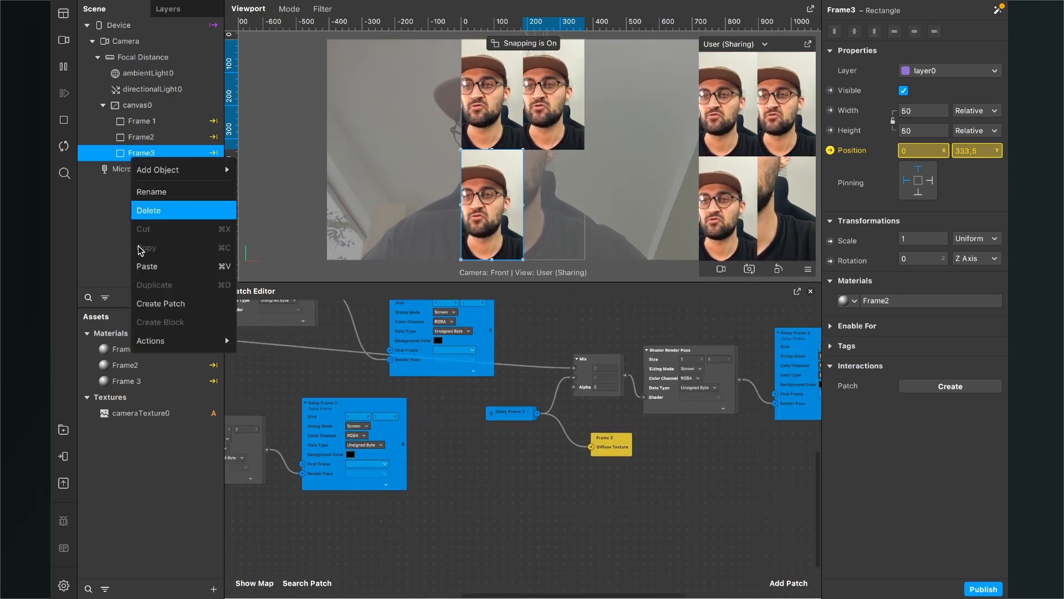
click(135, 144)
right_click(134, 151)
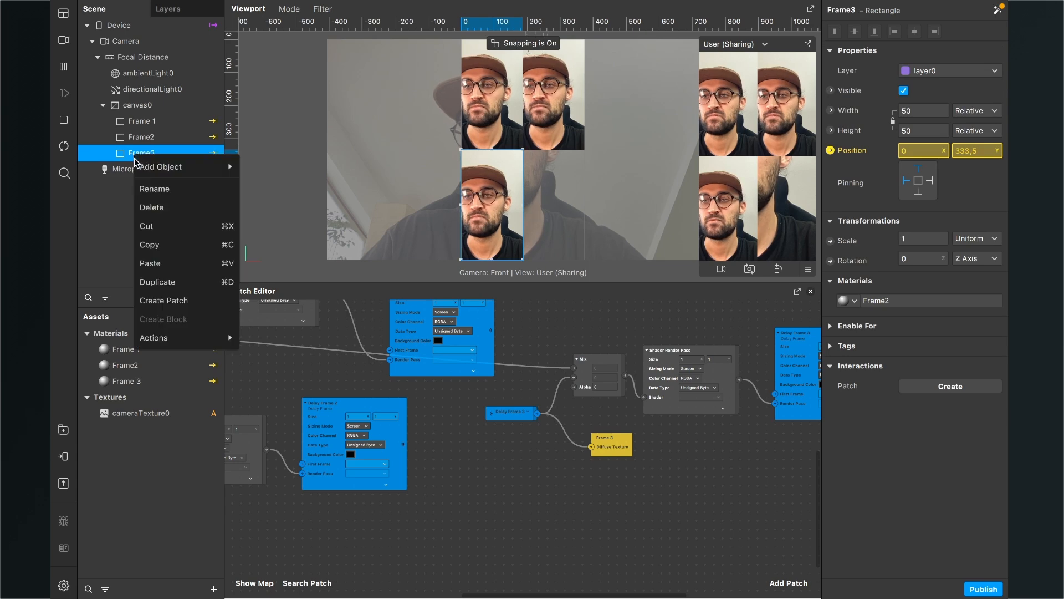
click(149, 282)
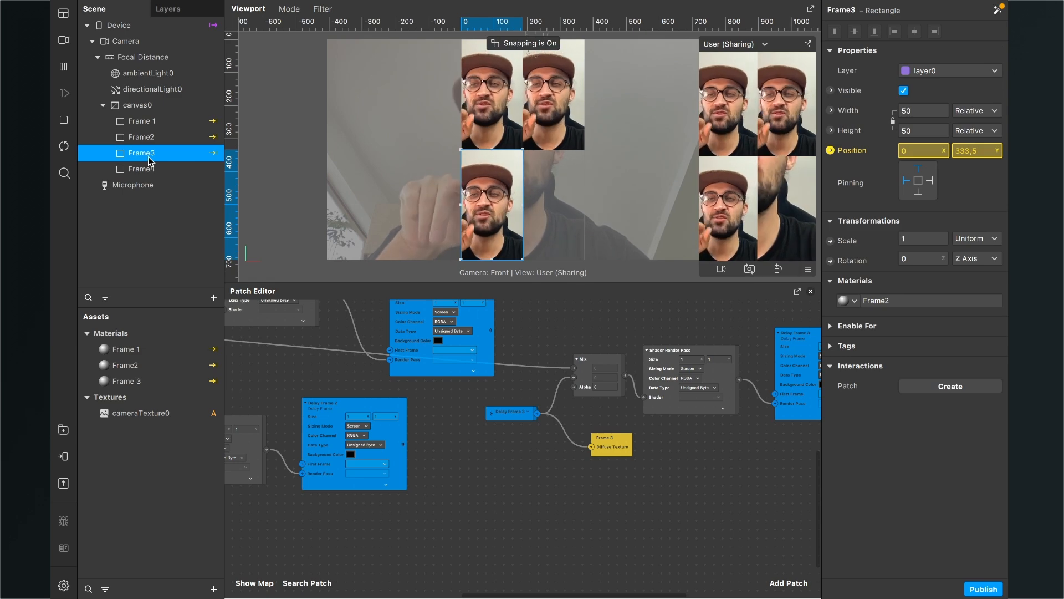
click(854, 302)
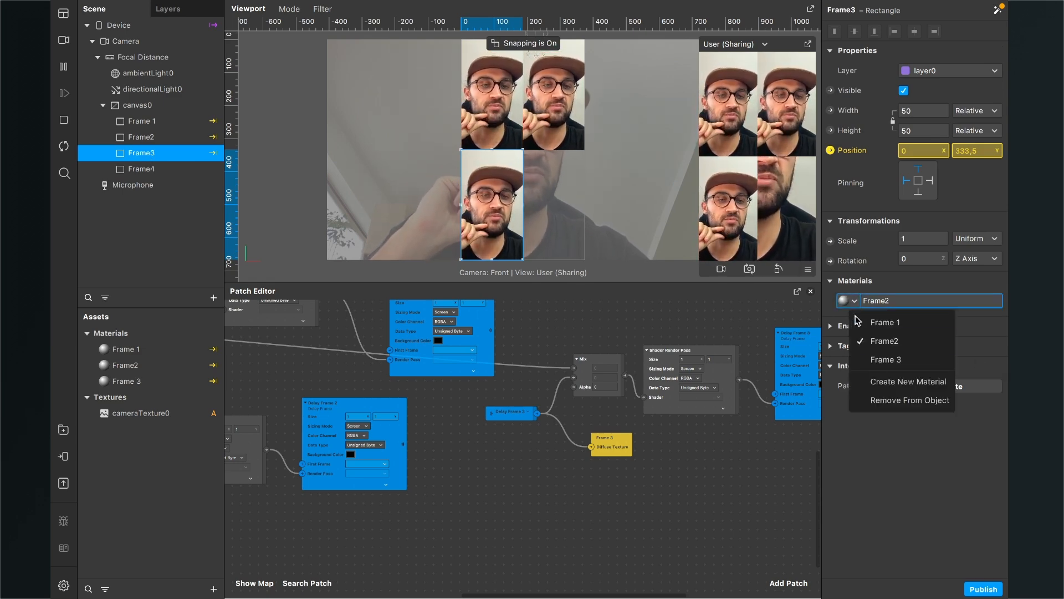
click(872, 361)
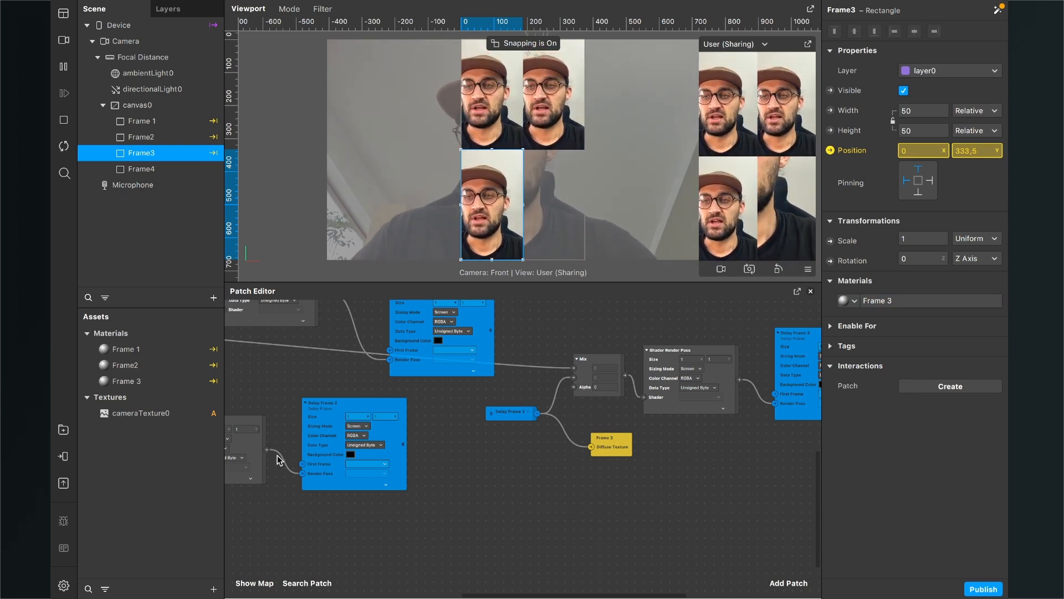
Step: Duplicate the Frame 3 material in the assets and select the copy
click(133, 381)
right_click(143, 381)
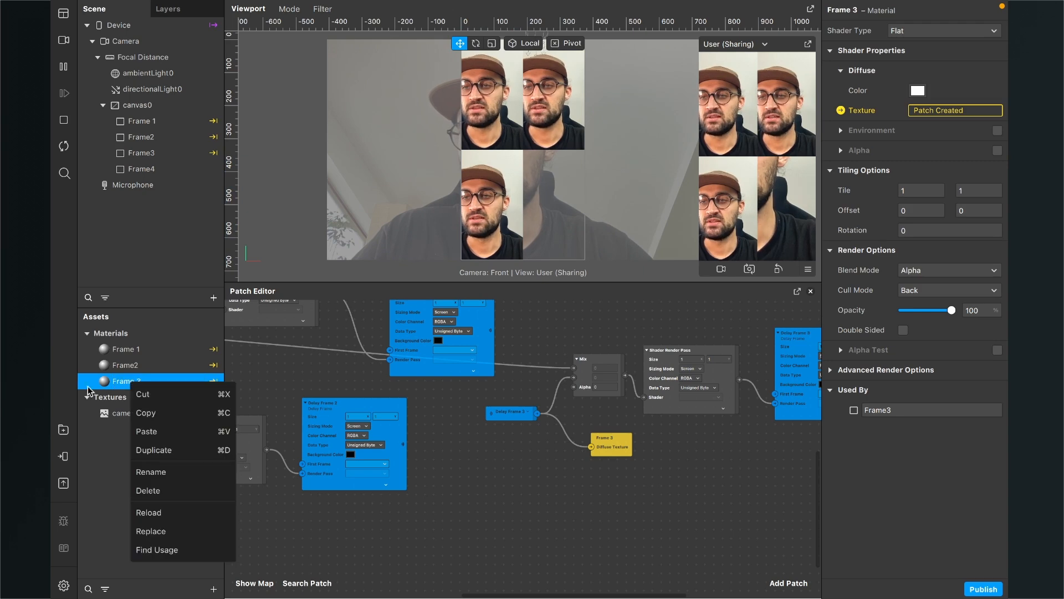
click(87, 372)
click(101, 381)
right_click(99, 380)
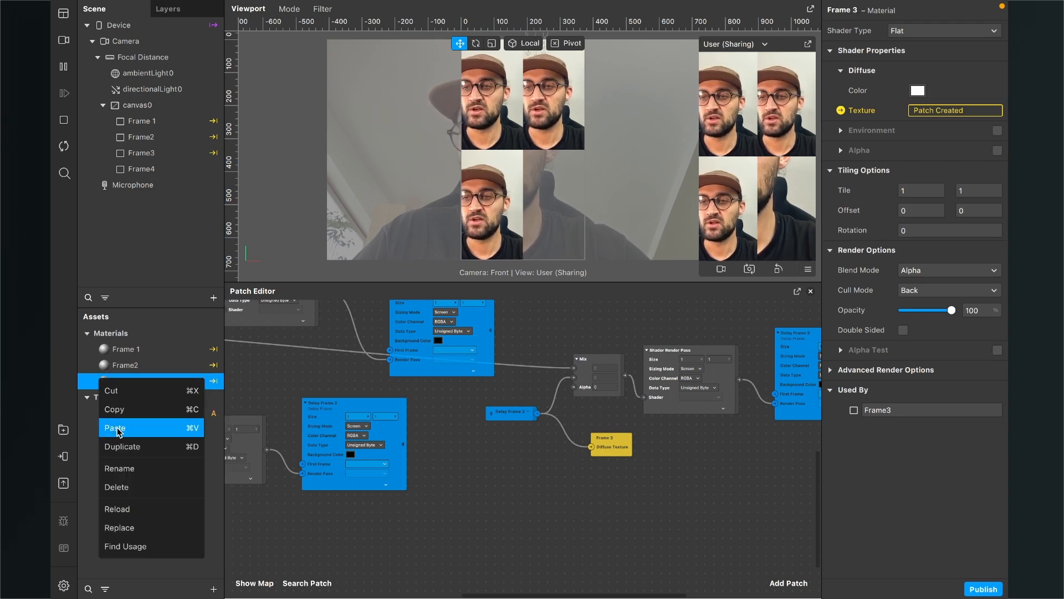
click(119, 445)
click(126, 397)
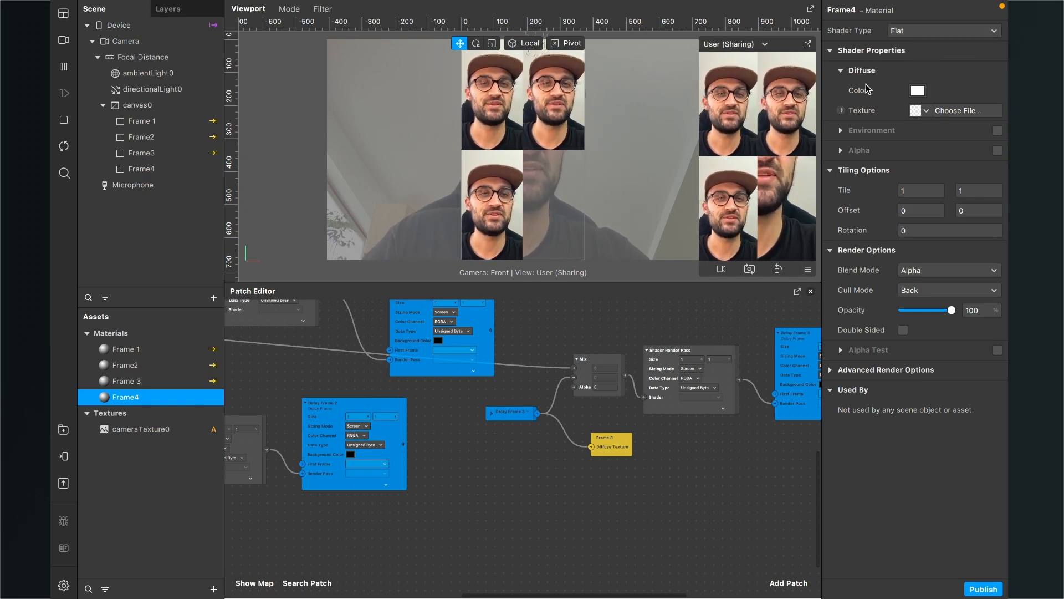
Step: Create a diffuse texture patch for the Frame4 material and place it well below the Frame 3 Diffuse Texture patch
click(841, 111)
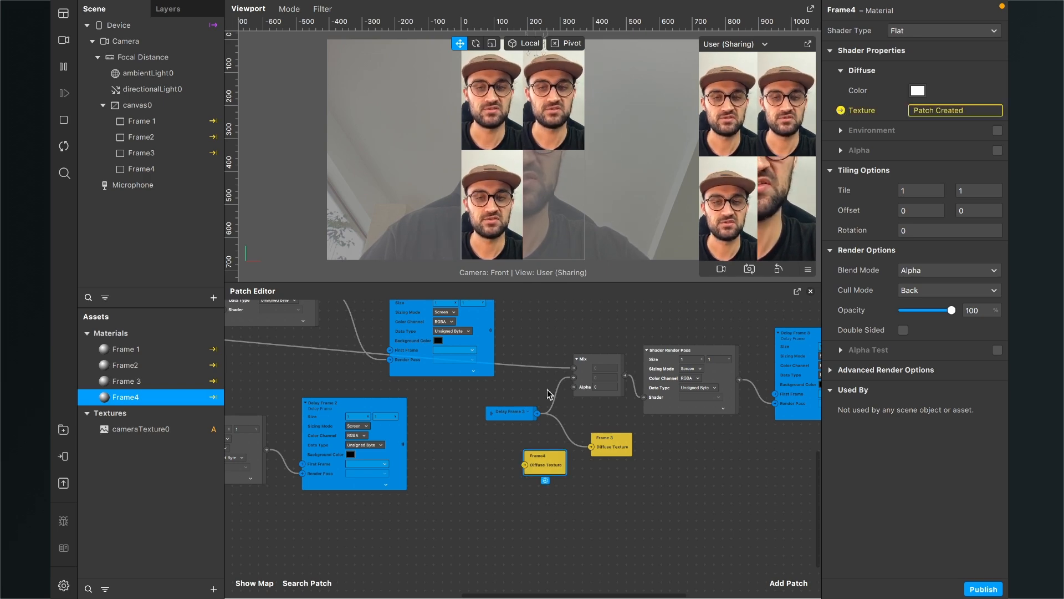
drag(547, 464, 644, 509)
scroll(644, 509, up, 4)
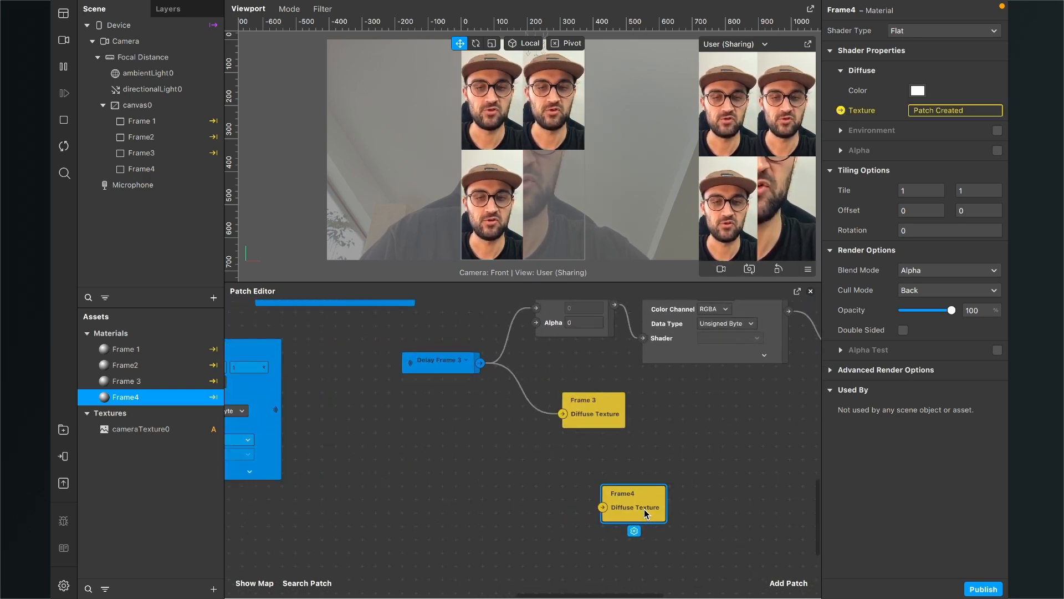
scroll(644, 509, right, 2)
scroll(644, 510, down, 3)
scroll(644, 510, right, 1)
drag(573, 493, 647, 538)
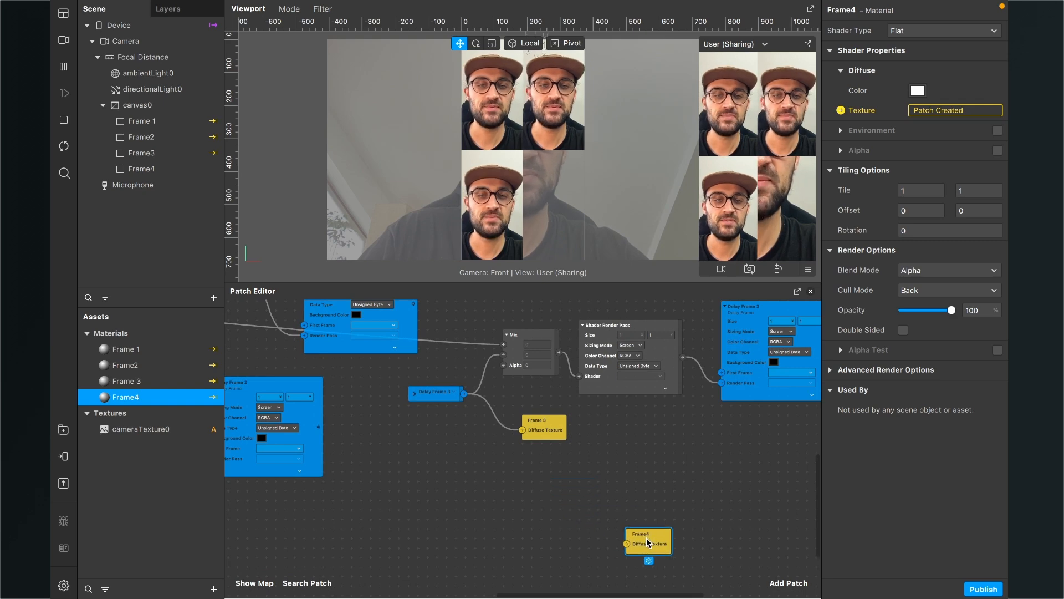
scroll(646, 537, right, 1)
scroll(646, 538, up, 1)
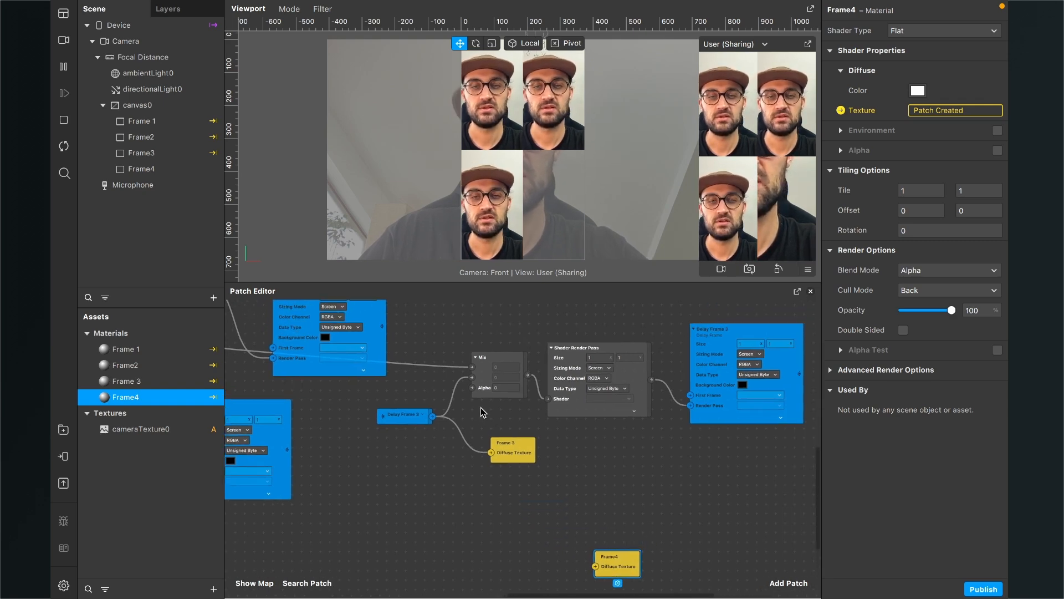
Step: Duplicate the Delay Frame 3 receiver, Mix, Shader Render Pass and Delay Frame patches and place the copies below the originals
drag(415, 322, 733, 421)
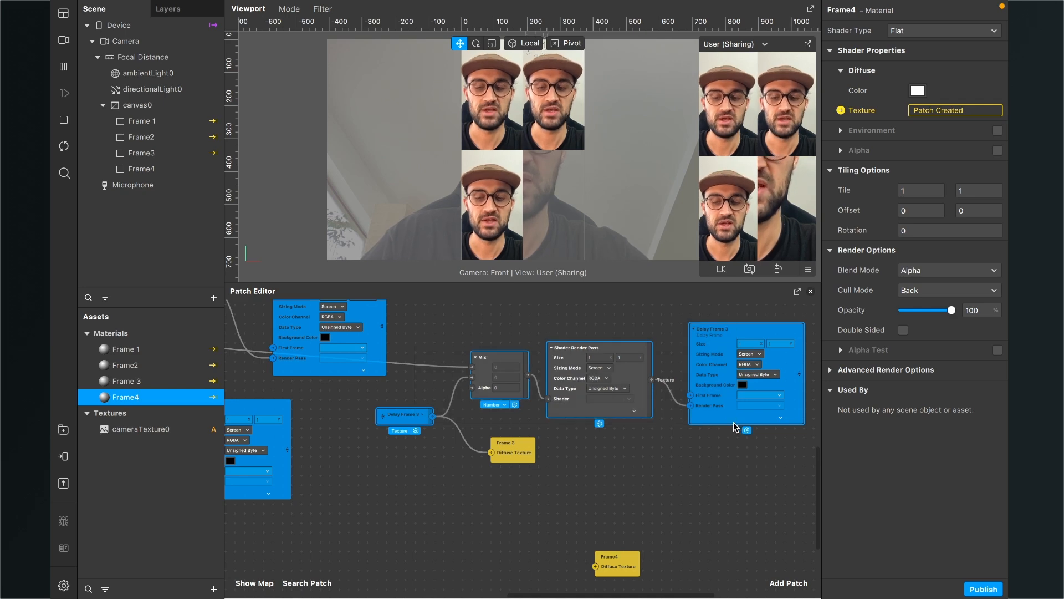
key(super+v)
scroll(736, 493, right, 3)
scroll(736, 493, down, 3)
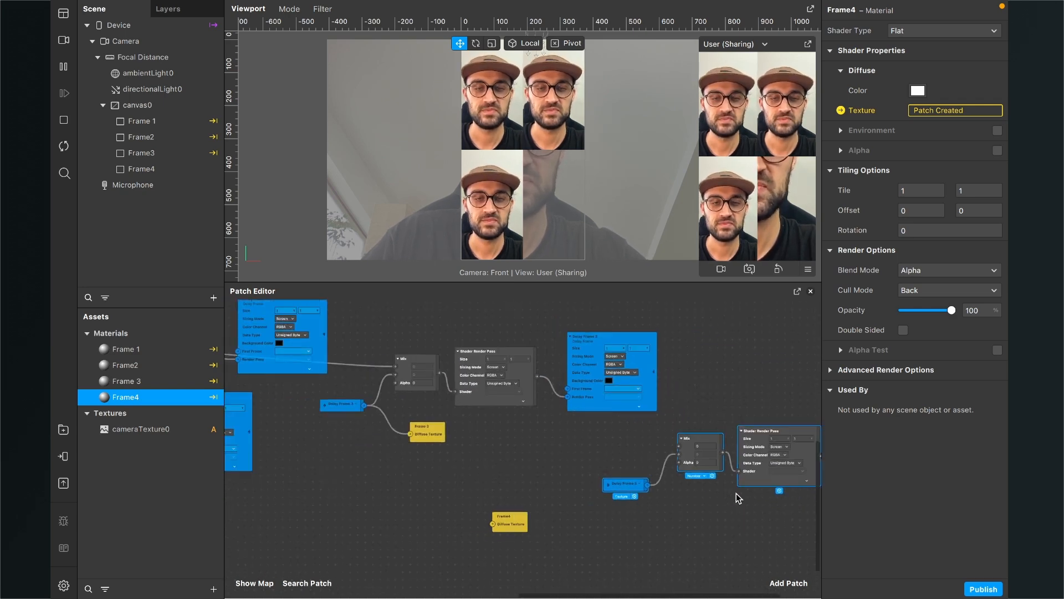
drag(787, 462, 540, 477)
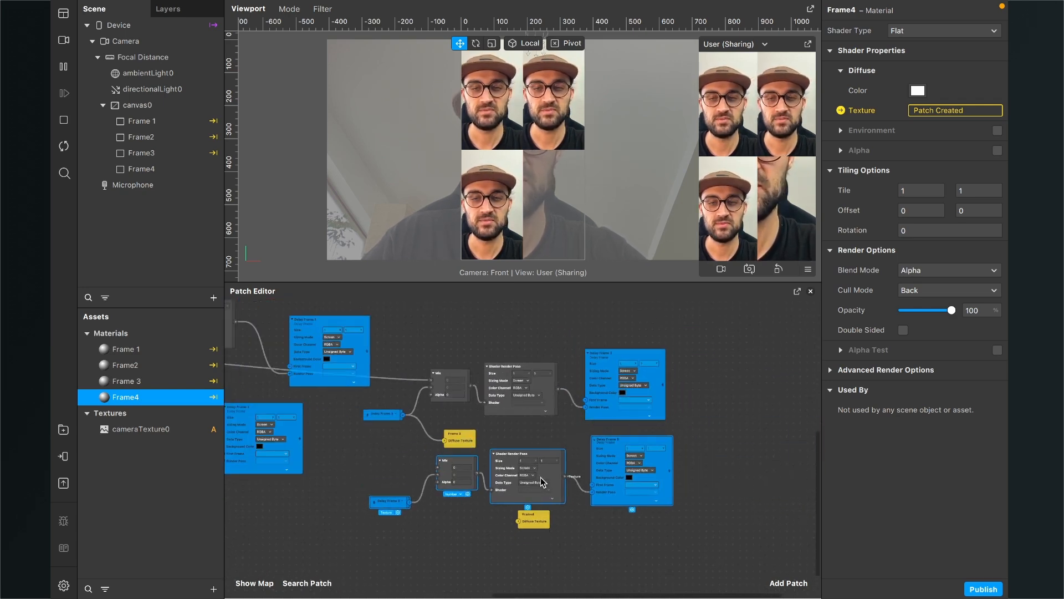
scroll(540, 478, up, 3)
Step: Connect the duplicated Delay Frame receiver's output to the Frame4 Diffuse Texture and position that patch beneath the new Mix
click(353, 554)
scroll(355, 556, down, 2)
scroll(355, 556, left, 2)
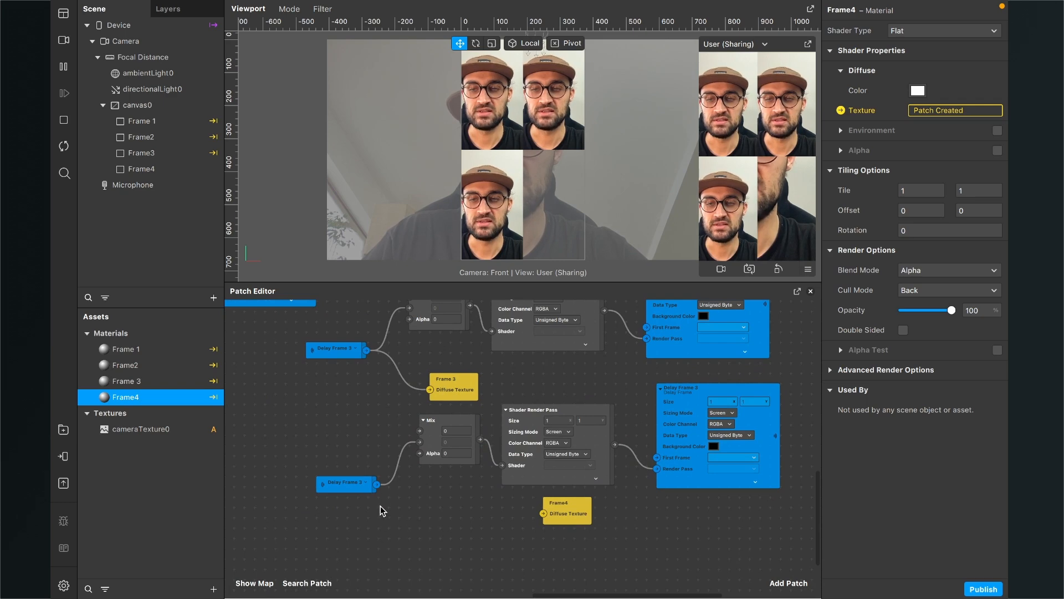
drag(377, 485, 491, 530)
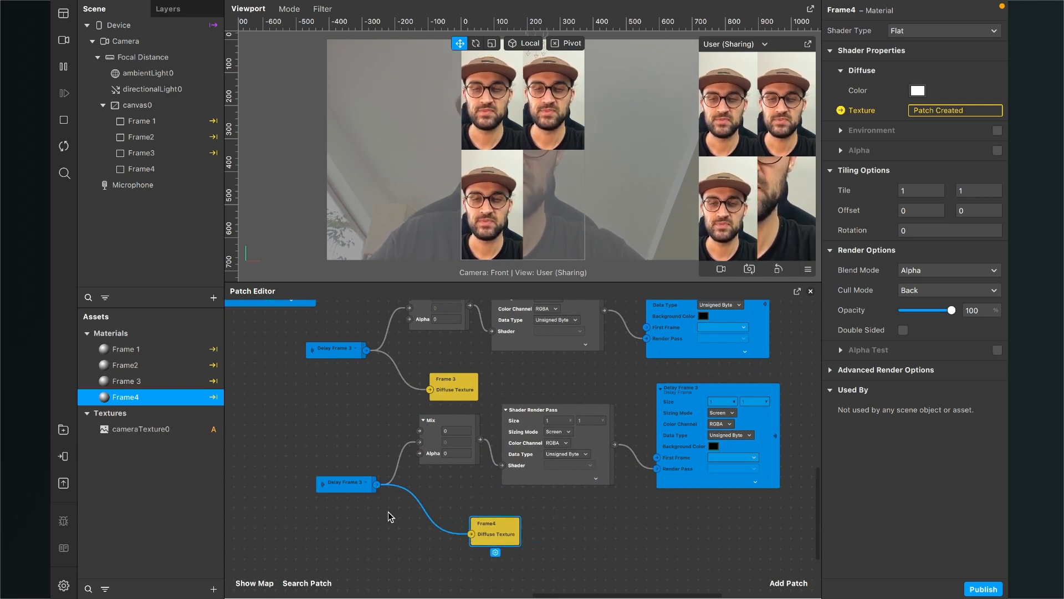
Step: Rename the duplicated Delay Frame patch as Delay Frame 4
ctrl+scroll(601, 425, up, 3)
double_click(672, 388)
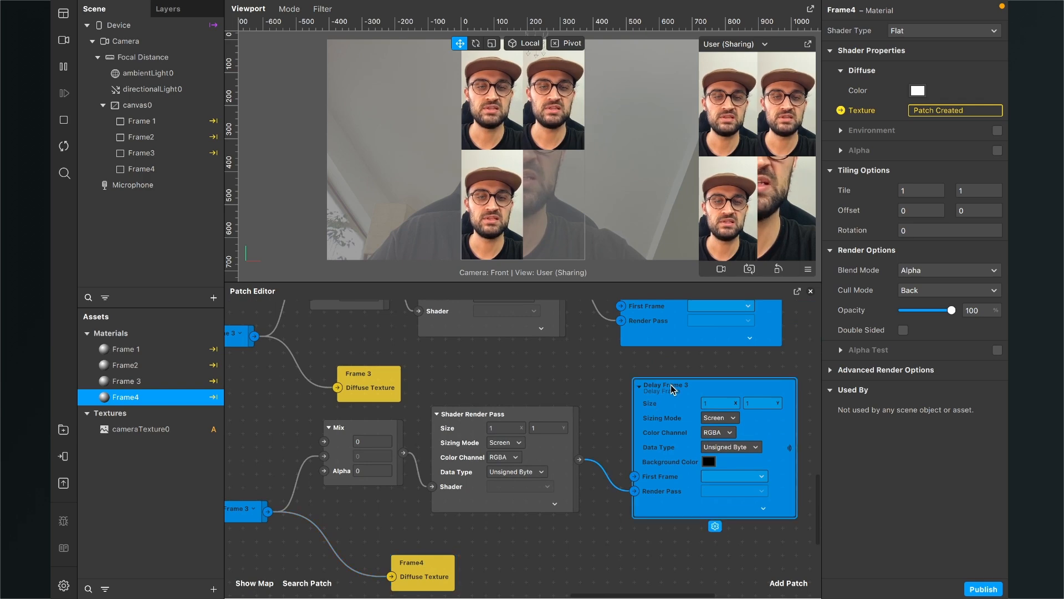
key(Right)
key(BackSpace)
text(4)
key(Return)
Step: Switch the receiver feeding the duplicated Mix and the Frame4 texture to the Delay Frame 4 sender
scroll(501, 460, left, 3)
scroll(501, 461, down, 2)
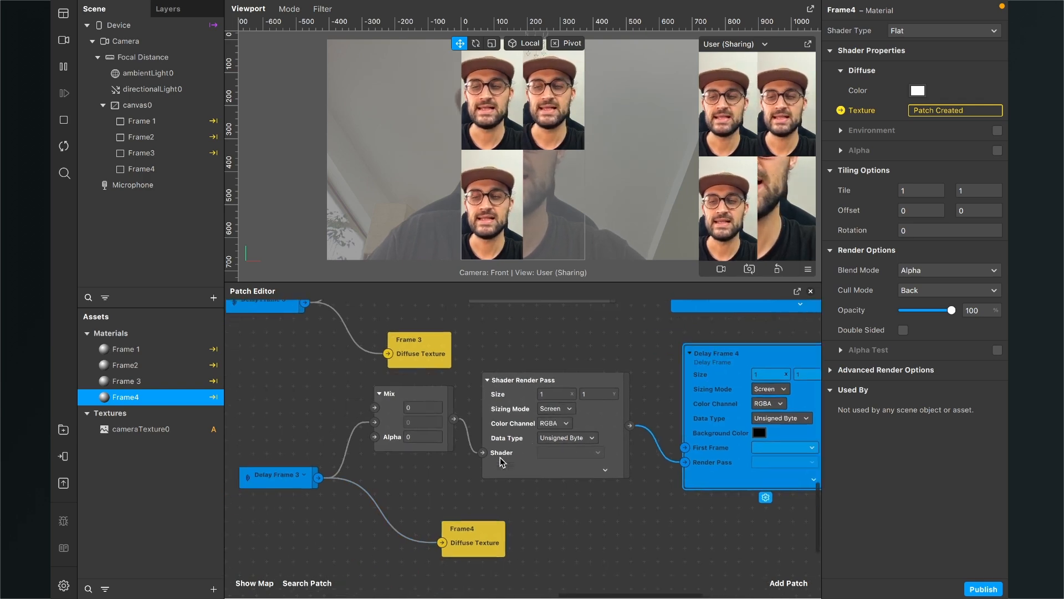
ctrl+scroll(351, 468, up, 3)
click(393, 435)
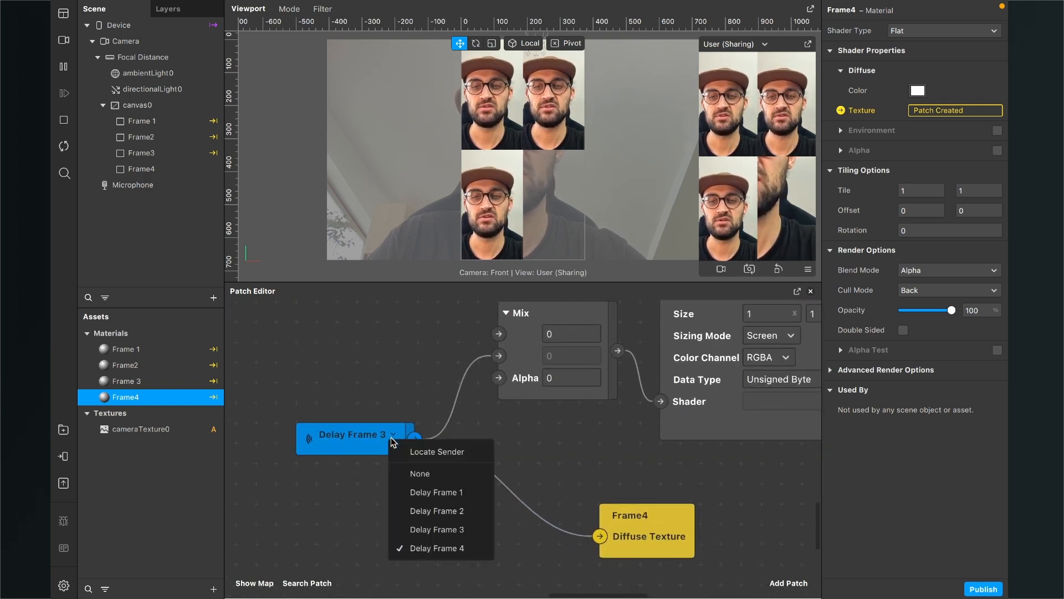
click(437, 548)
Step: Connect the cameraTexture0 texture output to the first input of the Delay Frame 4 Mix patch
ctrl+scroll(460, 507, down, 5)
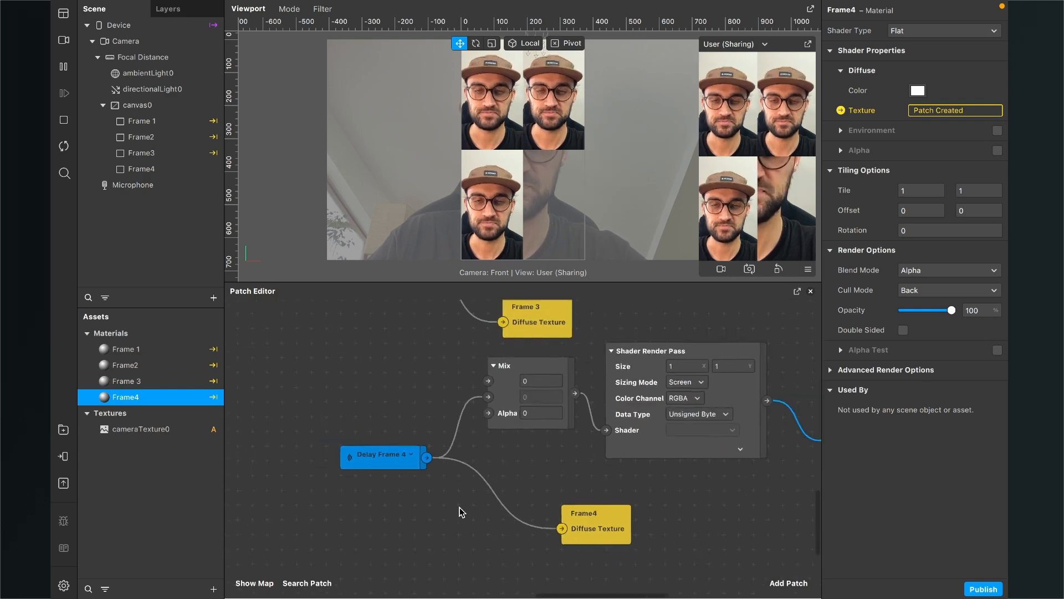
scroll(460, 507, left, 5)
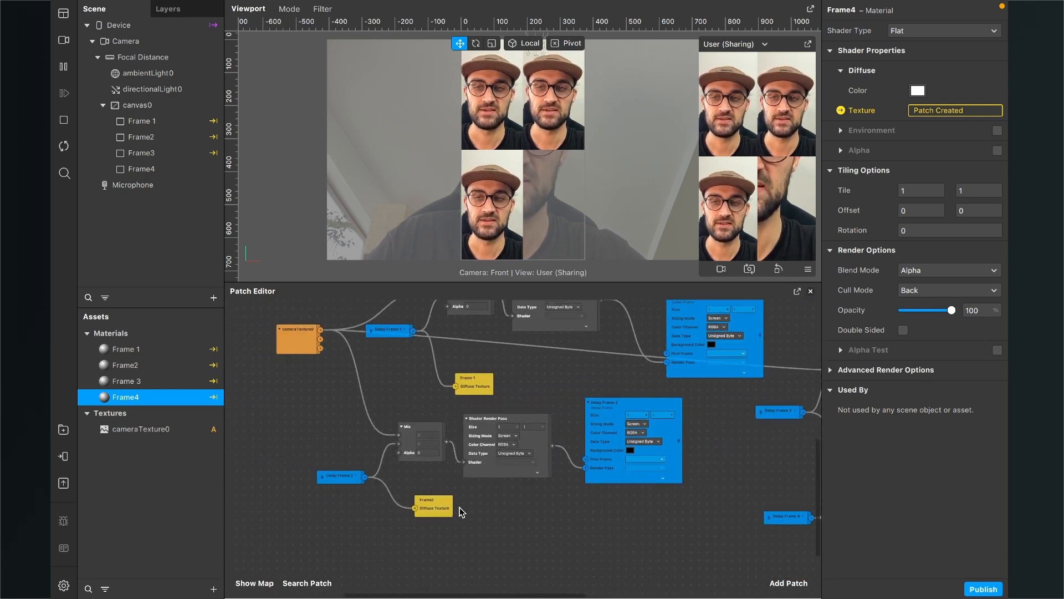
scroll(461, 508, right, 2)
ctrl+scroll(460, 508, down, 2)
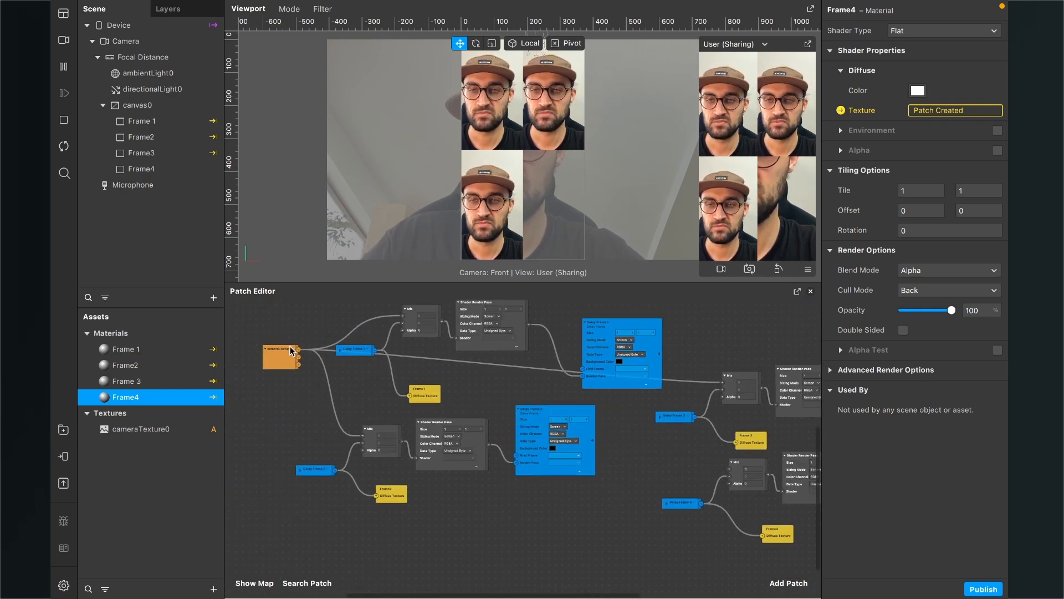
drag(419, 401, 730, 472)
scroll(665, 471, right, 3)
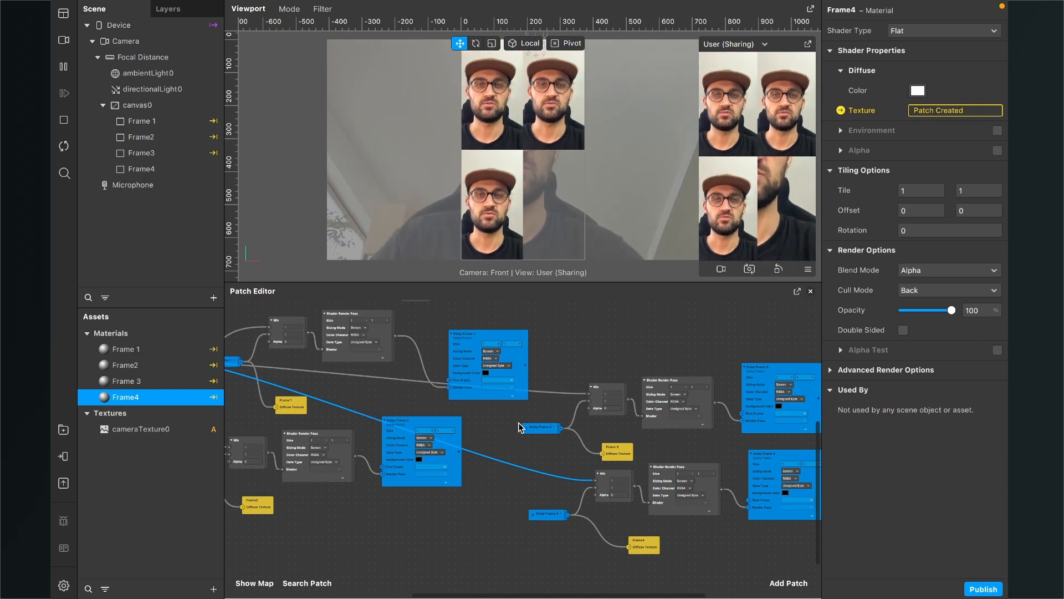
Step: Assign the Frame4 material to the Frame4 rectangle in place of Frame2
scroll(512, 391, up, 4)
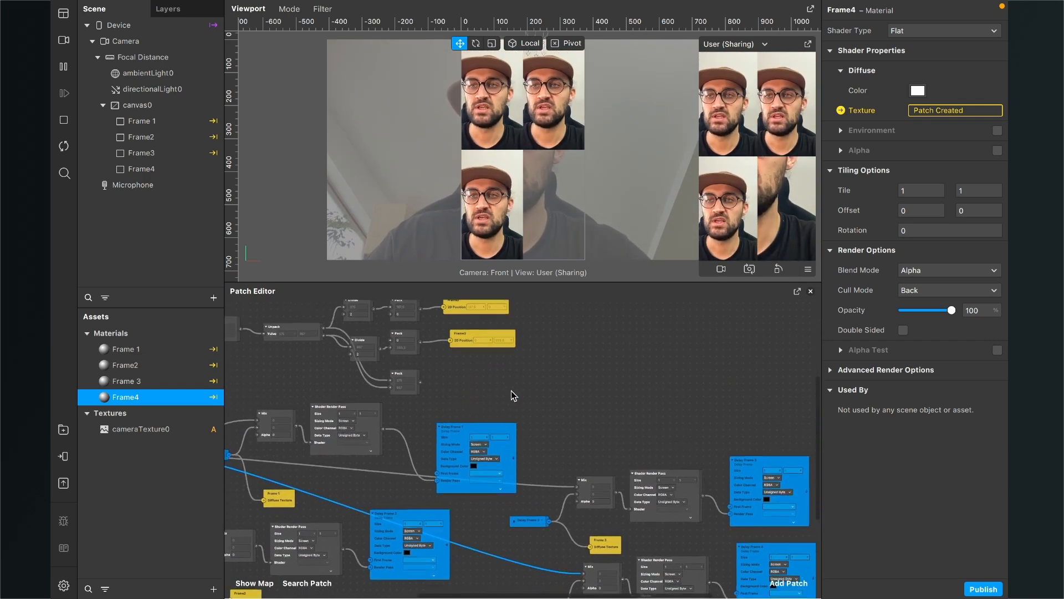
click(141, 169)
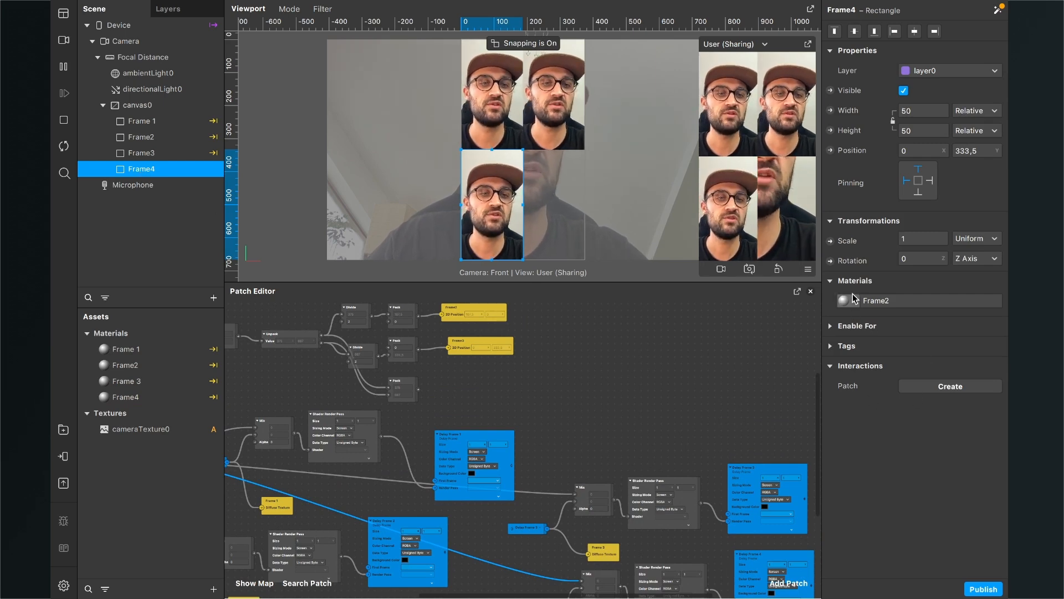
click(854, 300)
click(881, 375)
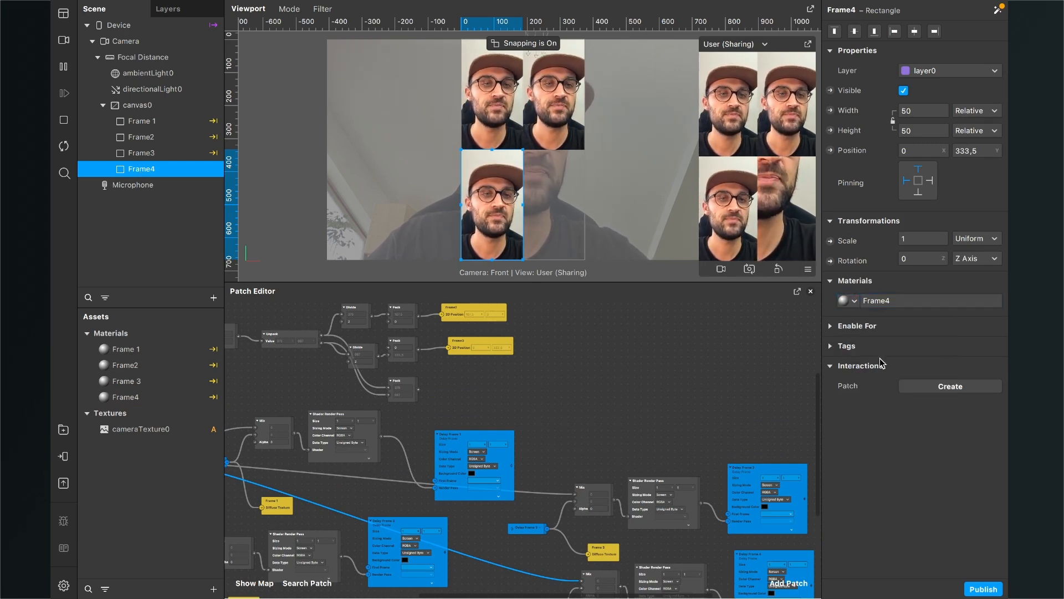
Step: Create a position patch for the Frame4 rectangle, place it below the Frame3 position patch and connect the lowest Pack's output to it
click(830, 151)
drag(530, 458, 460, 385)
scroll(460, 386, up, 5)
scroll(461, 385, left, 2)
drag(546, 415, 507, 400)
scroll(479, 394, left, 4)
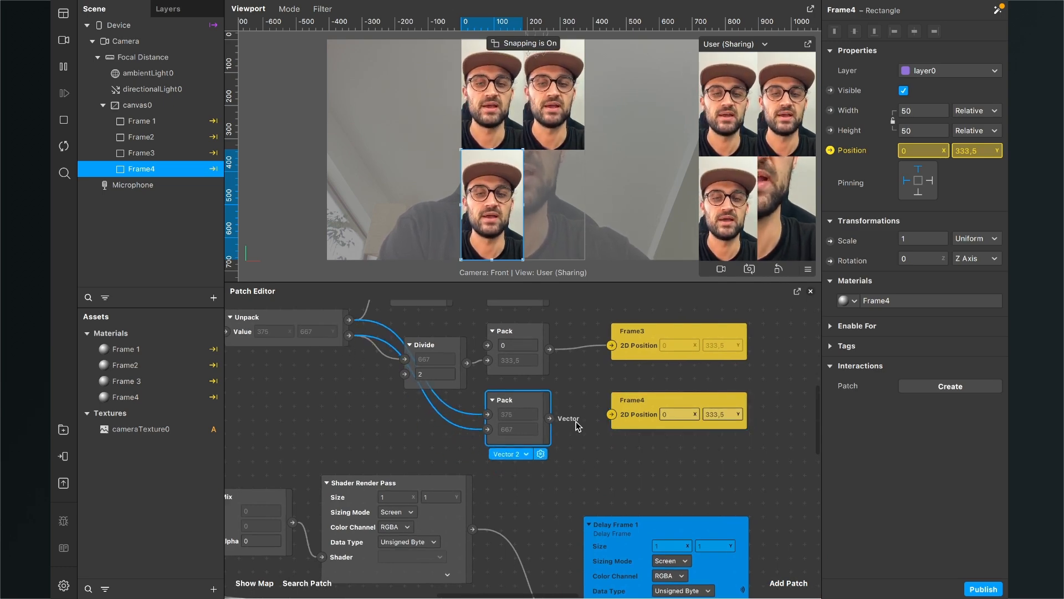
drag(550, 418, 612, 415)
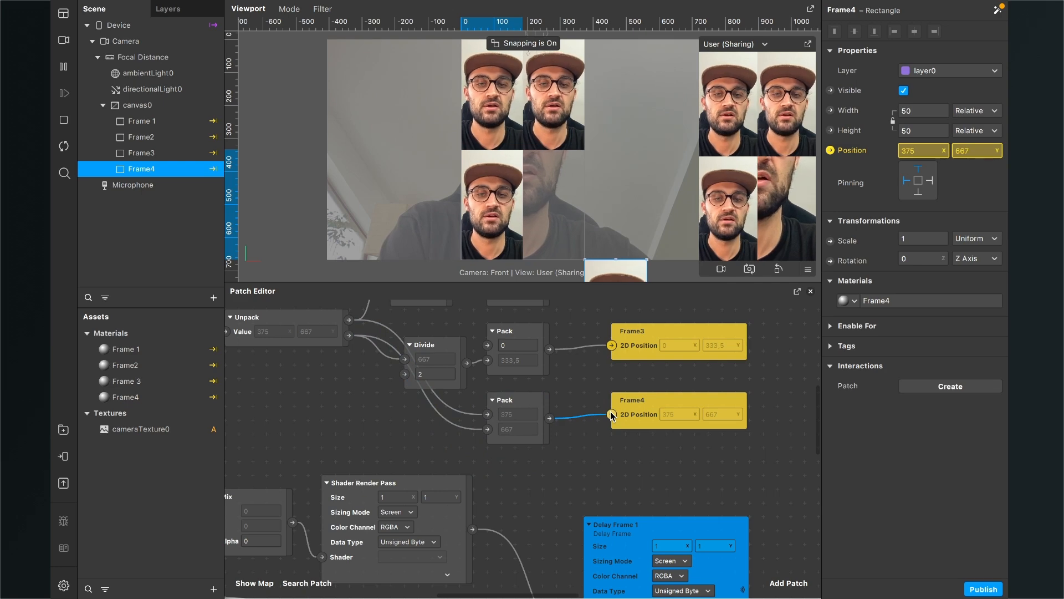
Step: Feed the Frame4 Pack's first input from the screen-width Divide and its second input from the screen-height Divide
scroll(593, 421, left, 4)
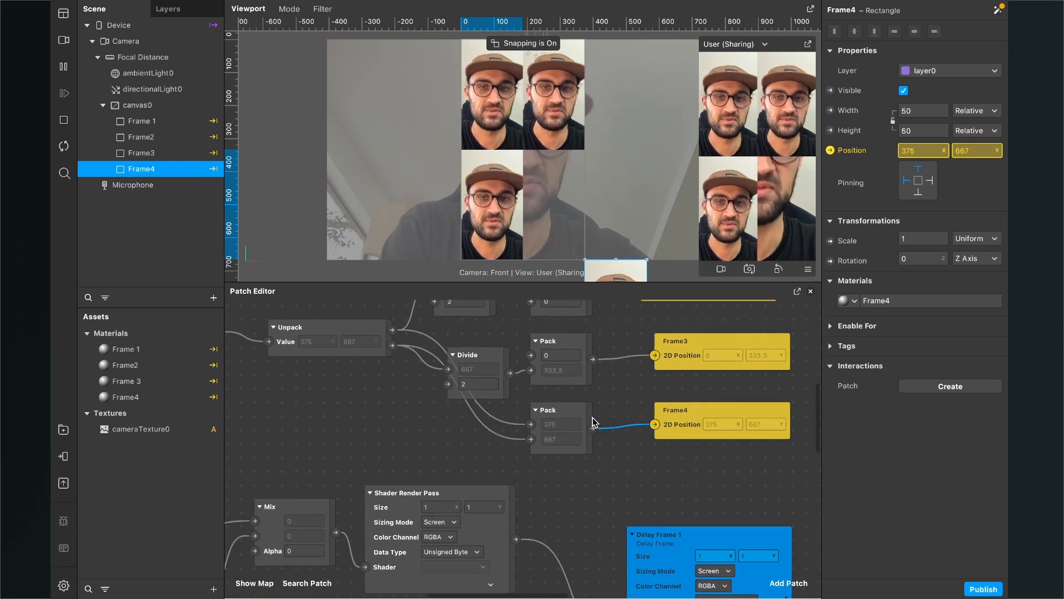
scroll(421, 428, up, 5)
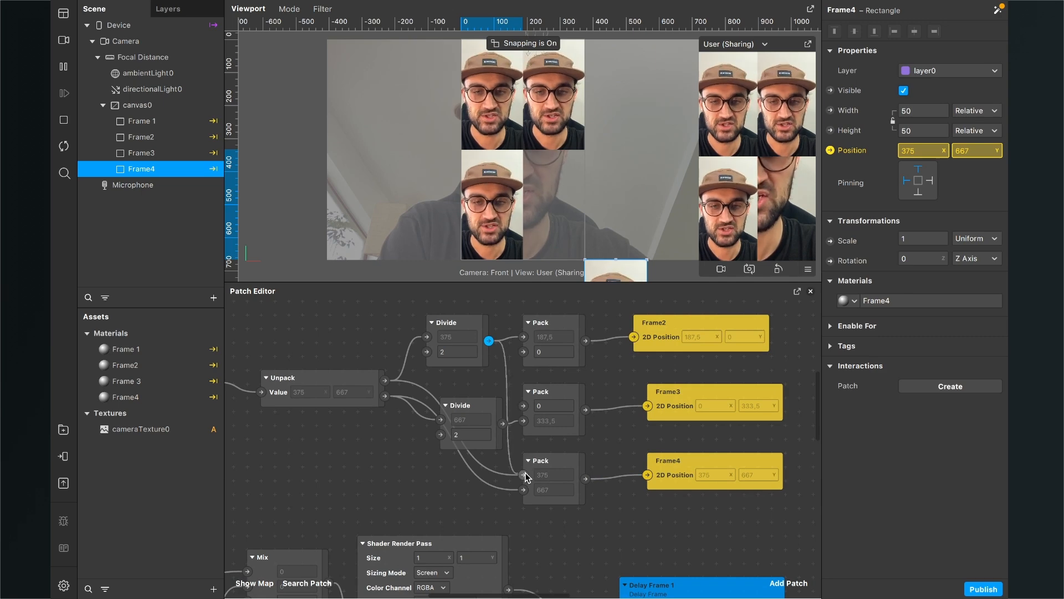
drag(524, 472, 524, 472)
drag(482, 406, 531, 499)
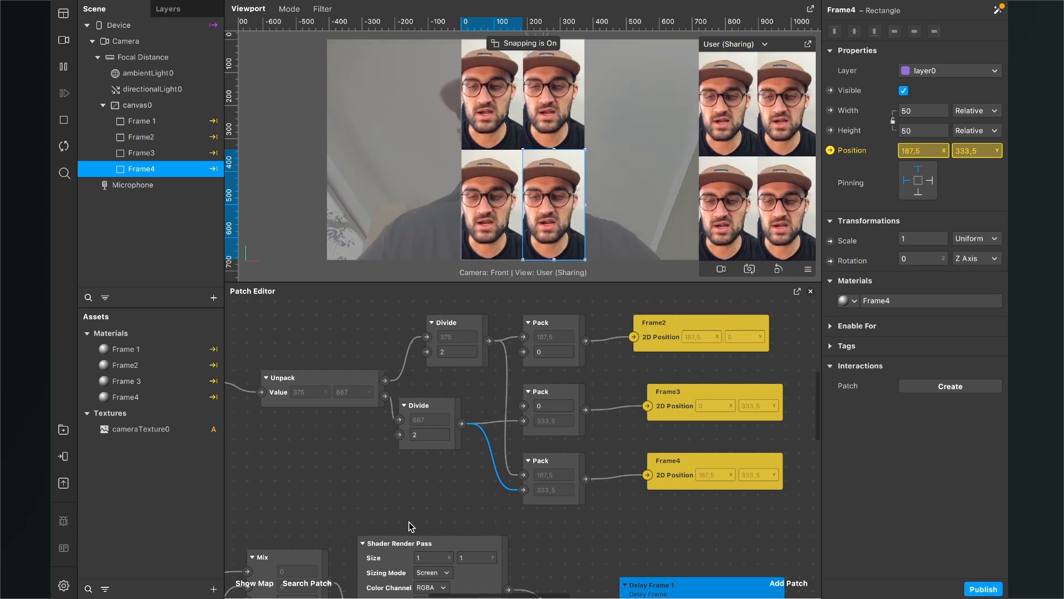
Step: Set the Alpha of the Delay Frame 1 Mix patch to 1
scroll(408, 521, down, 5)
scroll(408, 521, left, 4)
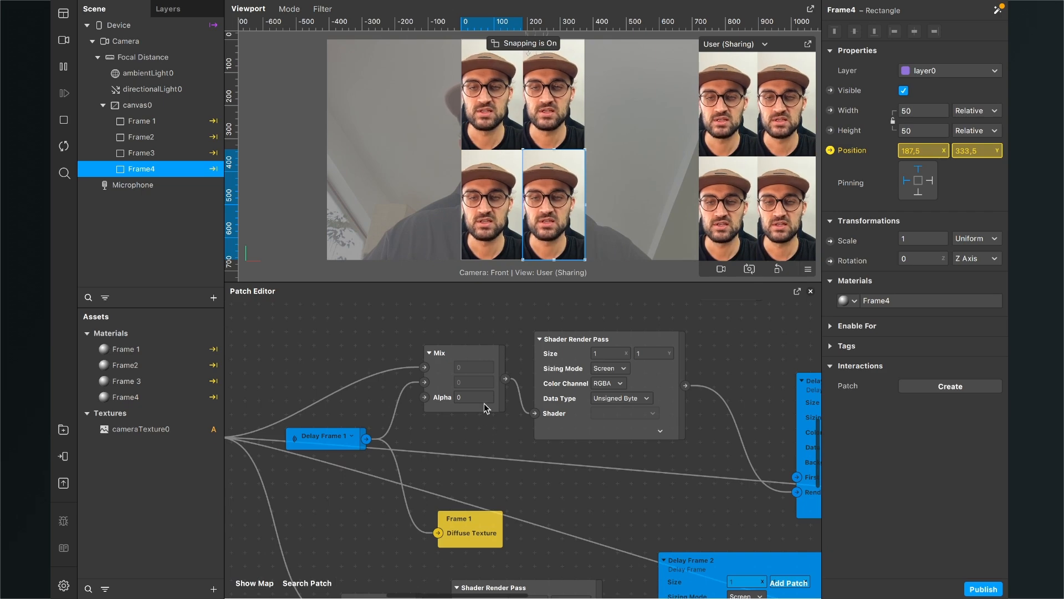
scroll(478, 395, down, 5)
scroll(478, 395, right, 5)
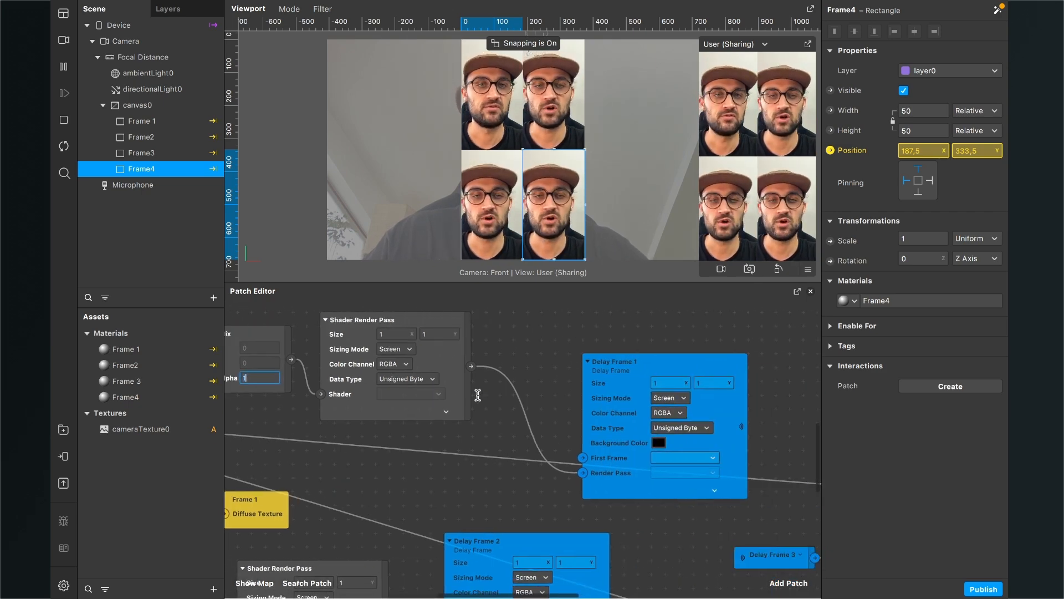
Step: Set the Alpha of the Delay Frame 2 and Delay Frame 3 Mix patches to 1
scroll(277, 481, left, 4)
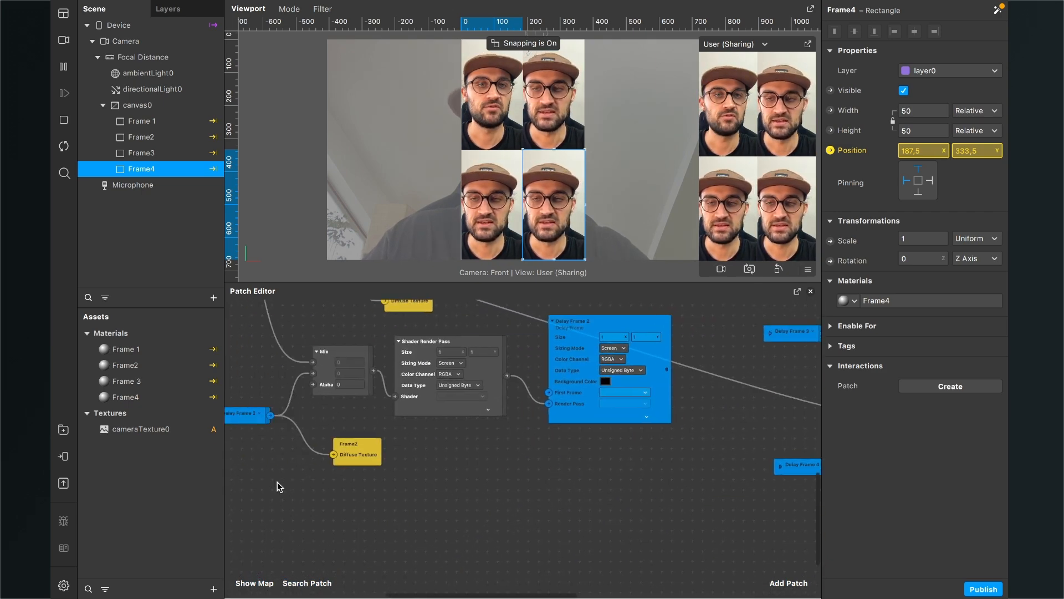
ctrl+scroll(334, 429, up, 3)
click(375, 393)
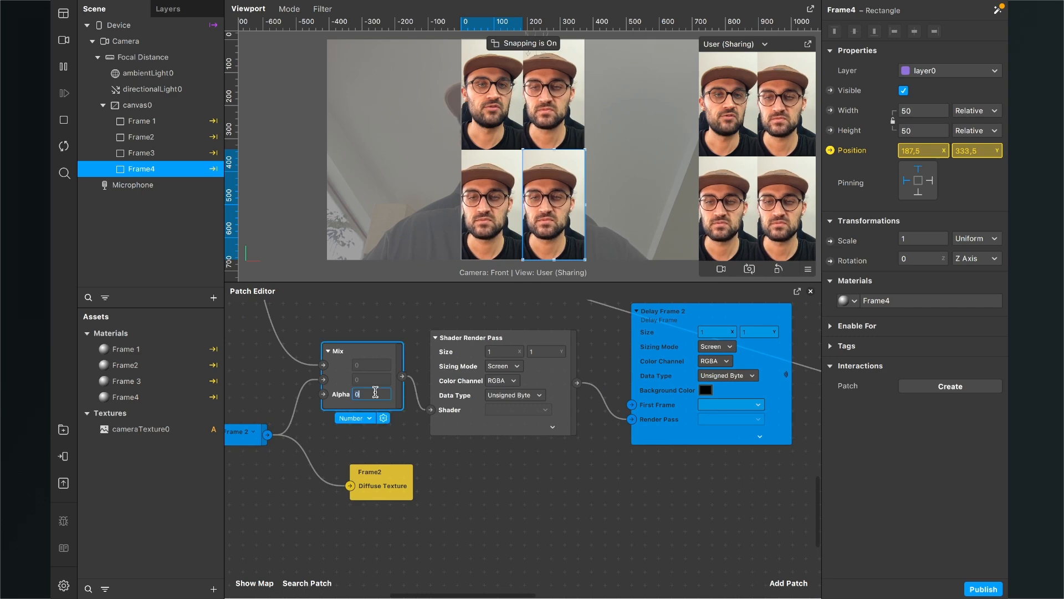
scroll(437, 384, right, 10)
scroll(437, 384, down, 2)
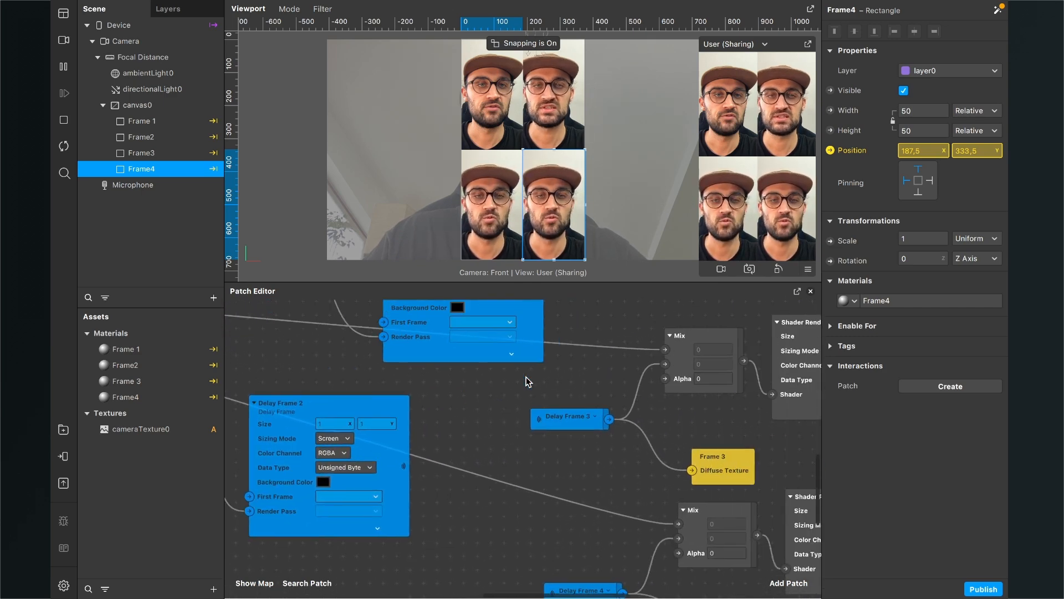
click(604, 421)
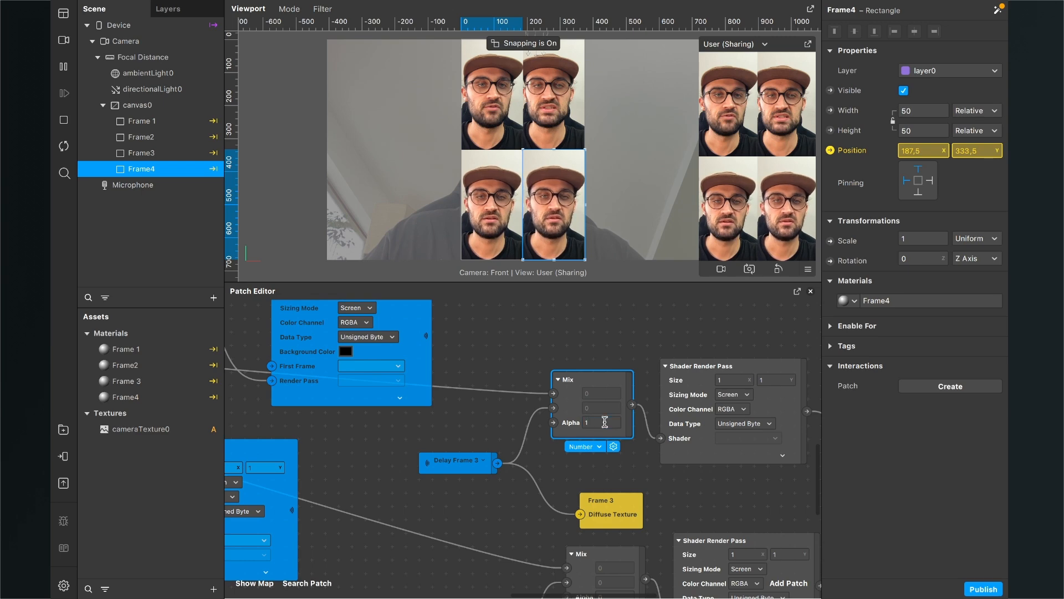
Step: Set the Alpha of the Delay Frame 4 and Delay Frame 3 Mix patches to 0
scroll(601, 427, down, 4)
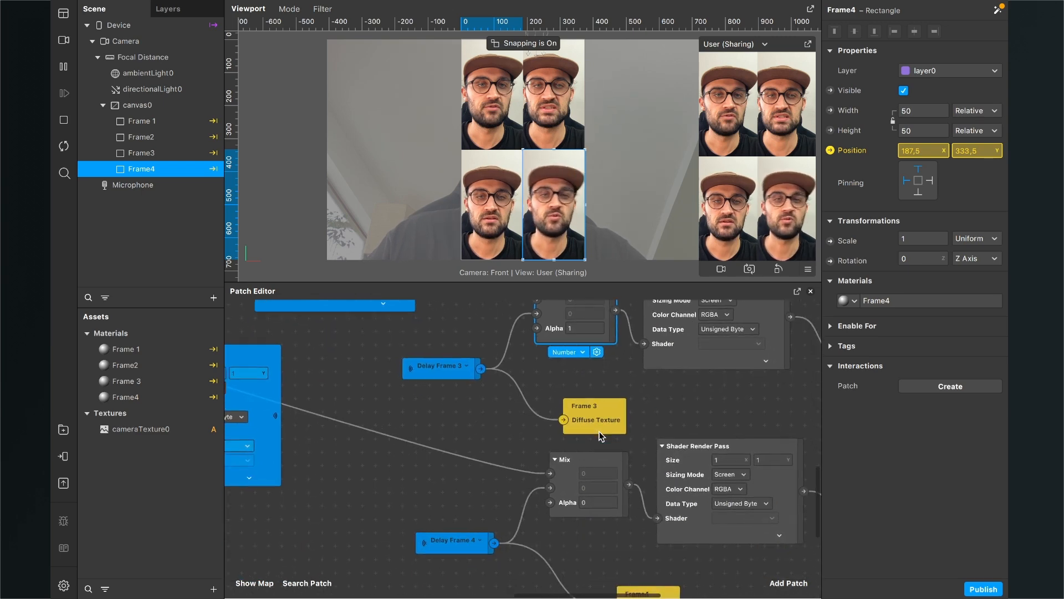
click(602, 502)
click(600, 502)
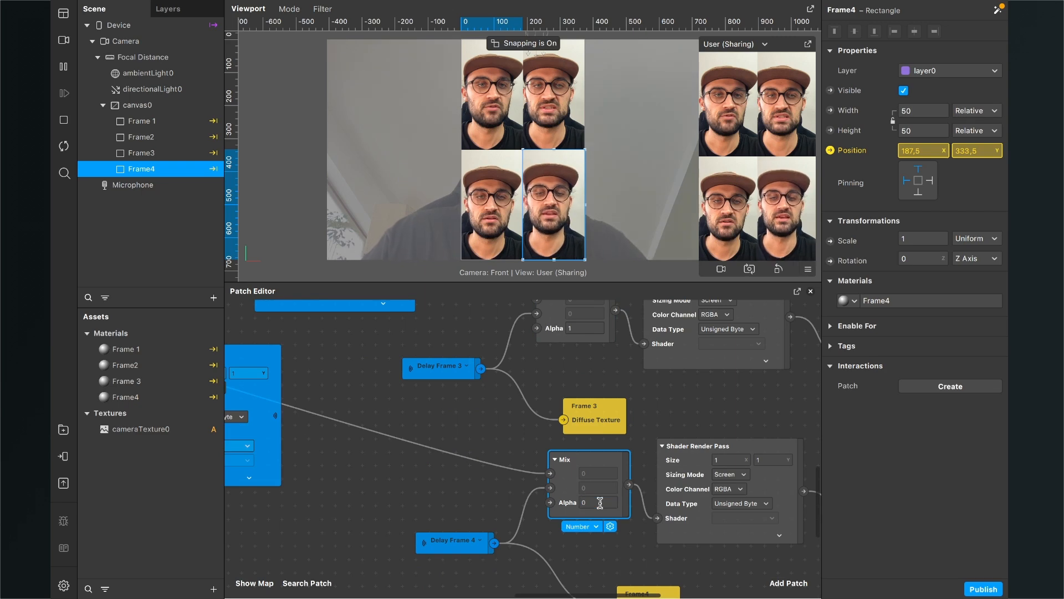
text(0)
scroll(596, 455, up, 3)
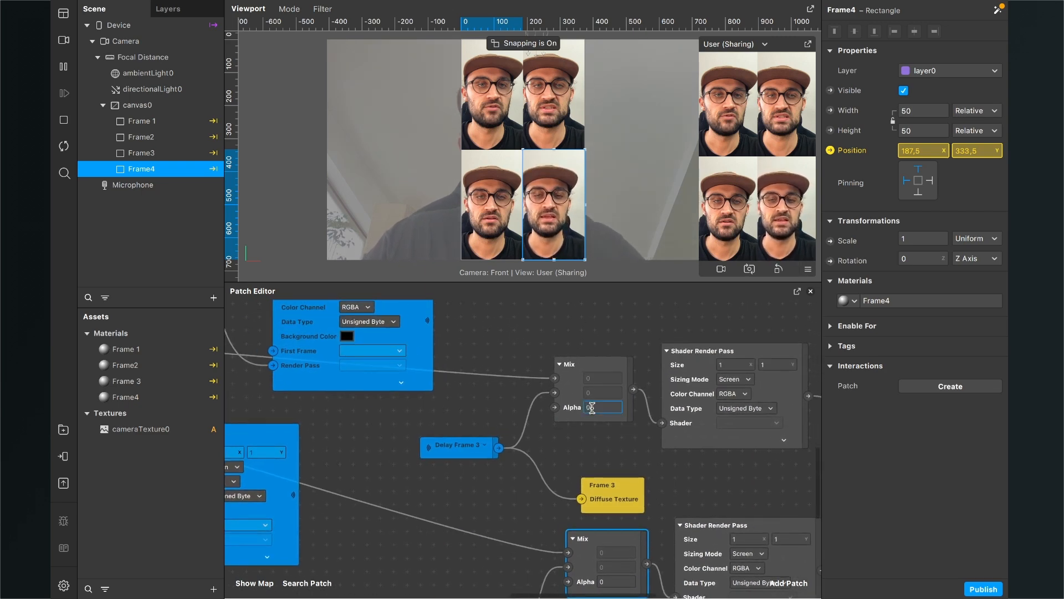
Step: Set the Alpha of the Delay Frame 1 and Delay Frame 2 Mix patches to 0
scroll(592, 408, left, 10)
scroll(592, 407, up, 3)
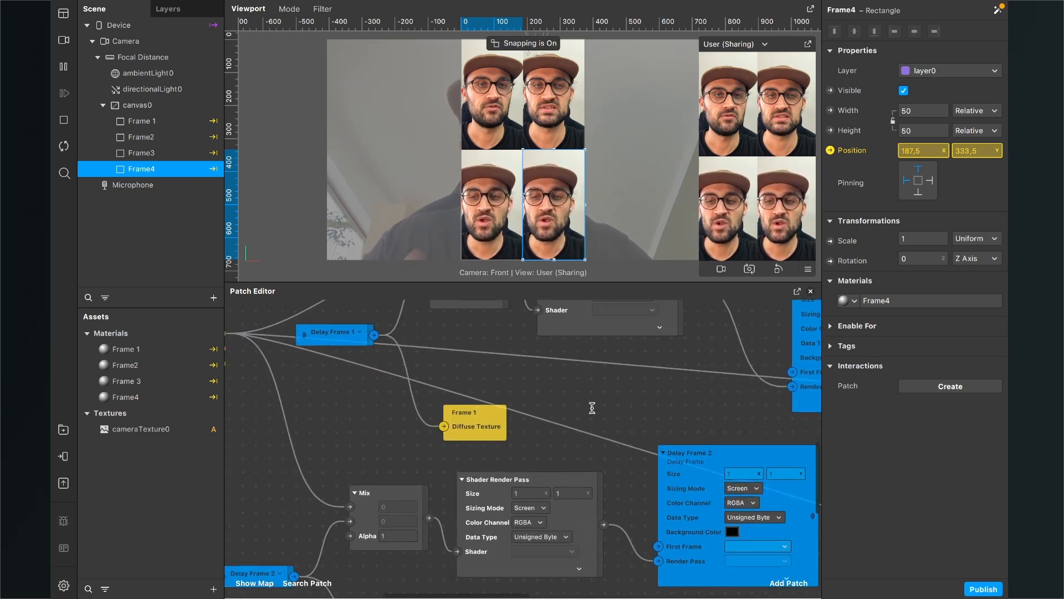
scroll(592, 408, left, 5)
scroll(593, 408, up, 3)
click(584, 361)
key(BackSpace)
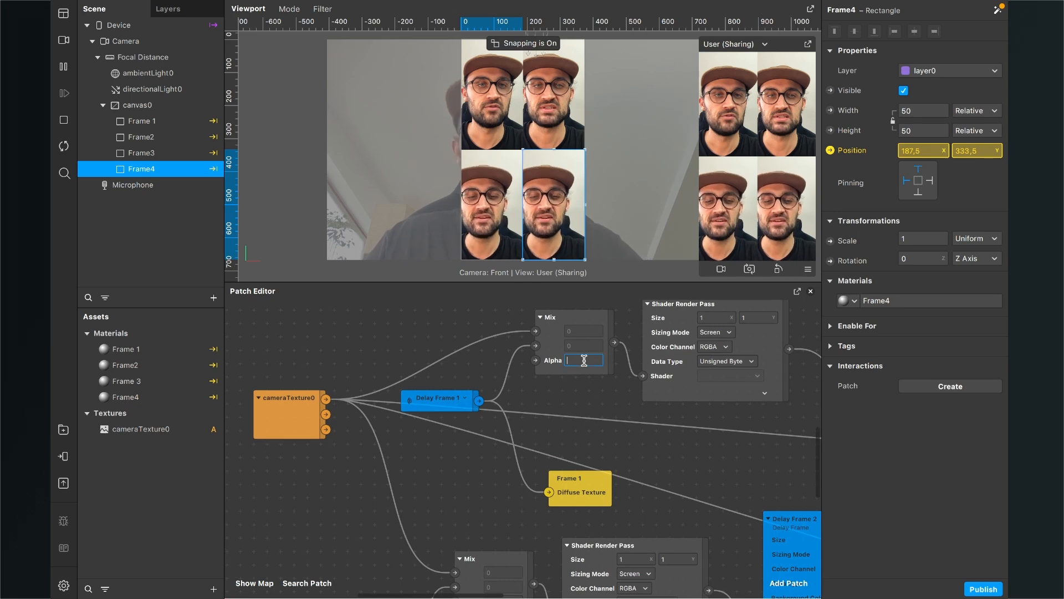
scroll(581, 395, down, 3)
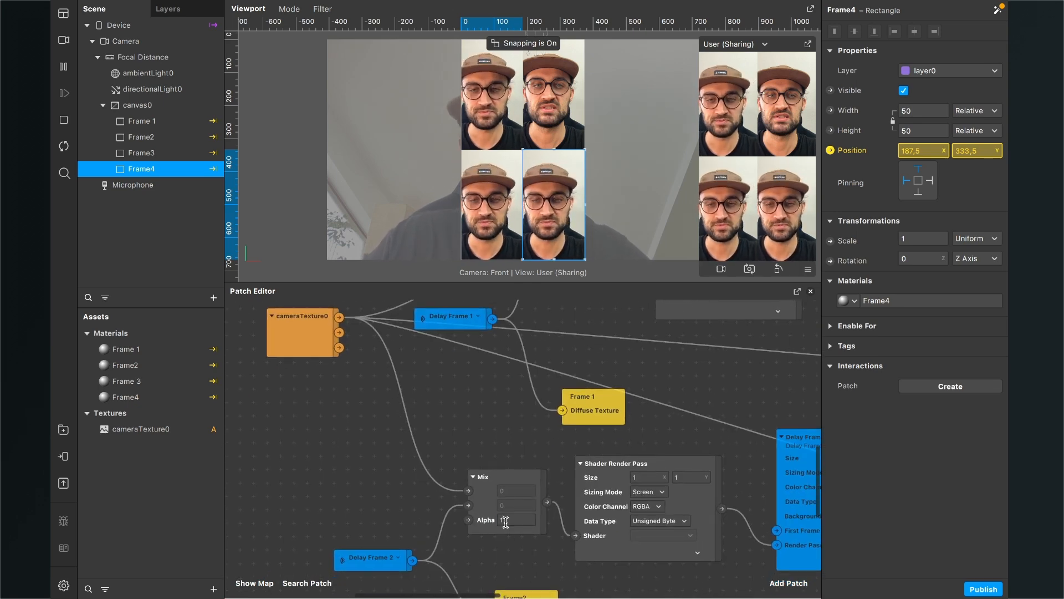
key(BackSpace)
text(0)
key(Return)
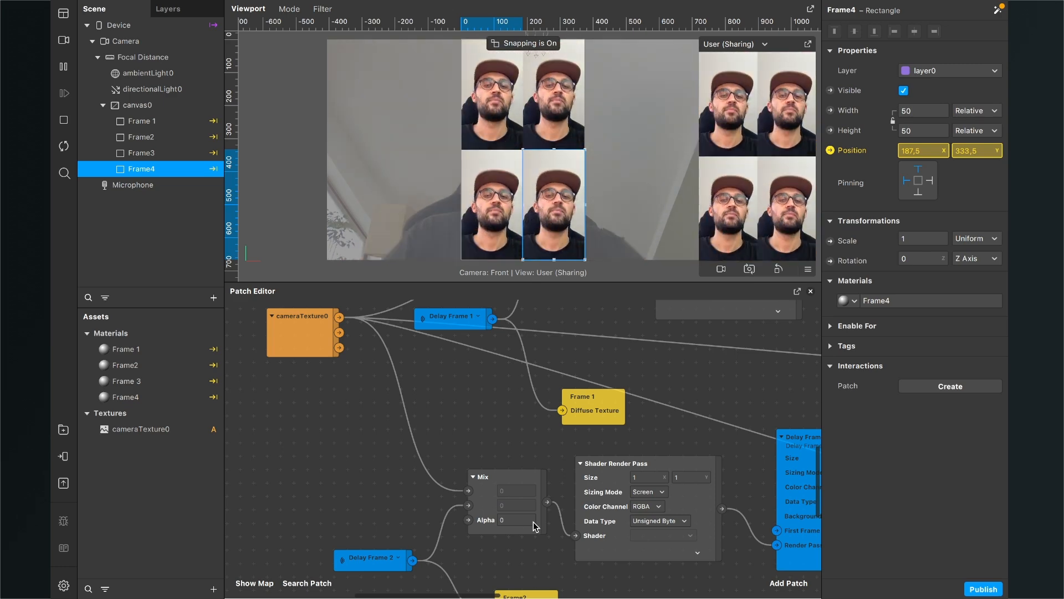
Step: Add a Screen Tap patch and place it in the free area above and to the left of cameraTexture0
scroll(471, 425, down, 3)
scroll(471, 425, left, 3)
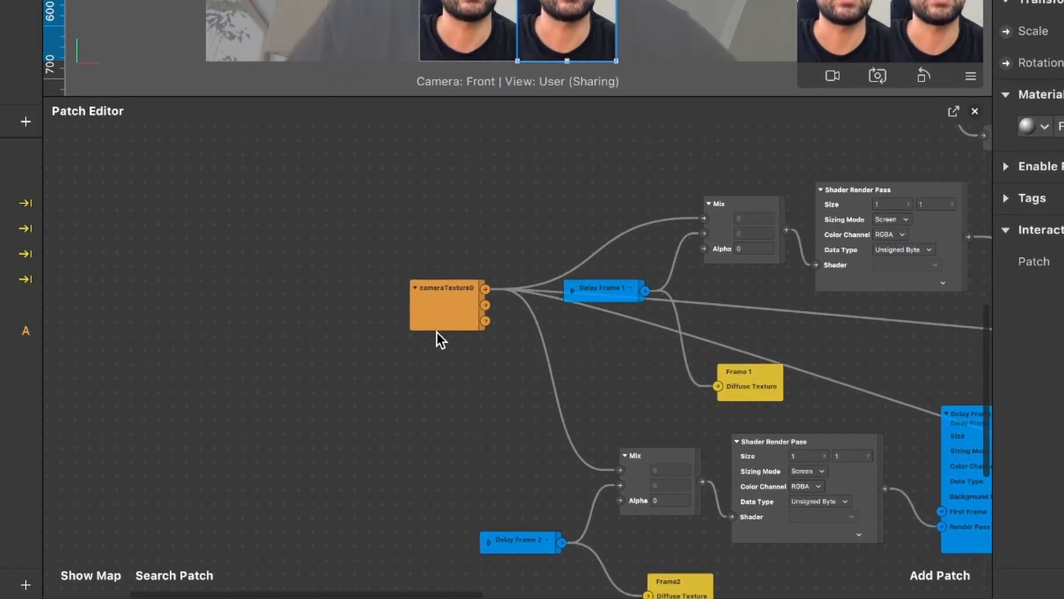
click(931, 573)
text(scre)
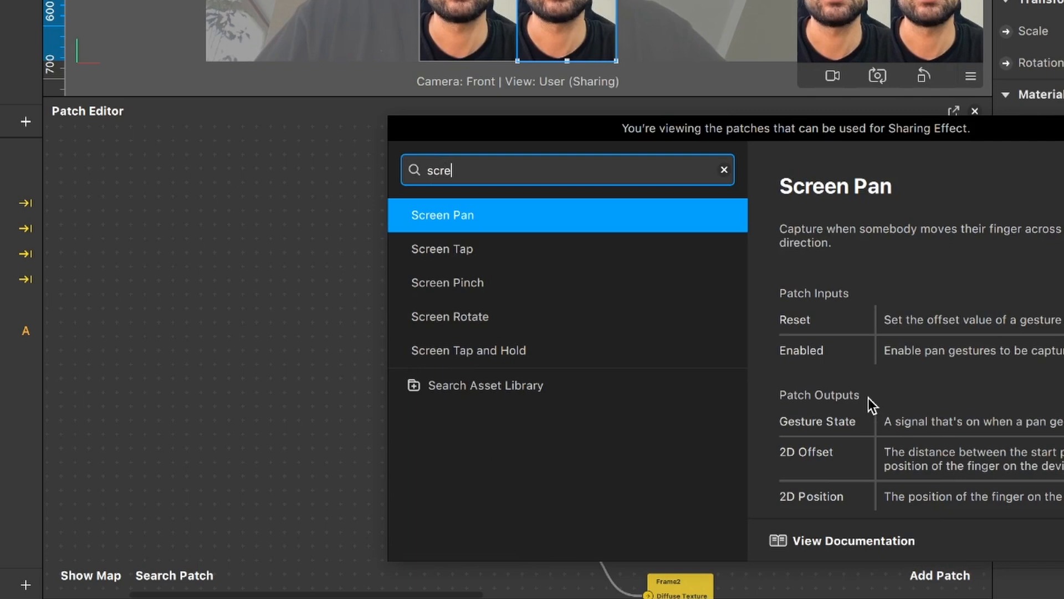
click(523, 248)
key(Return)
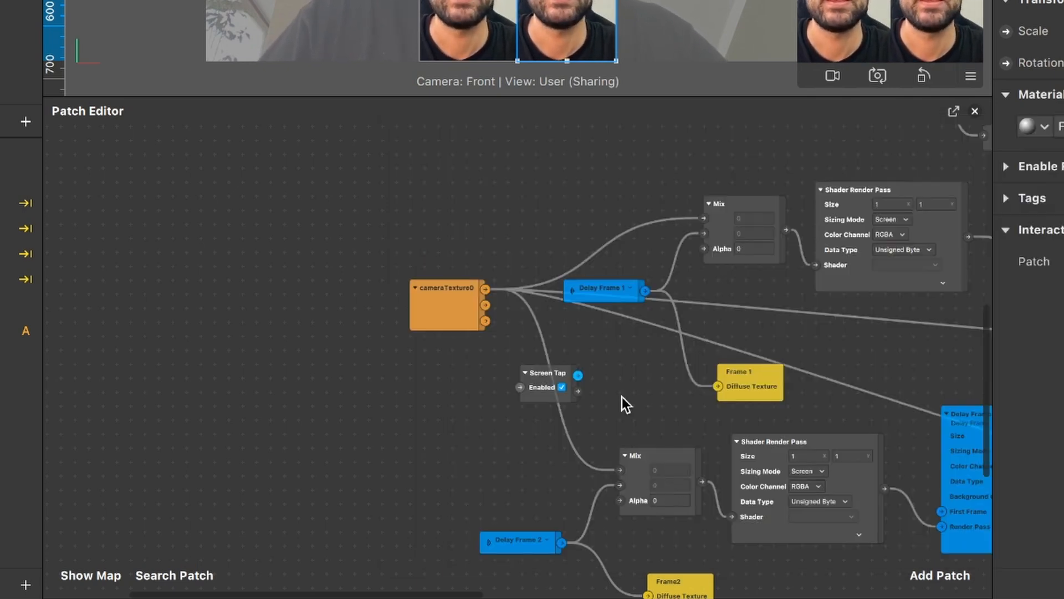
drag(554, 378, 175, 151)
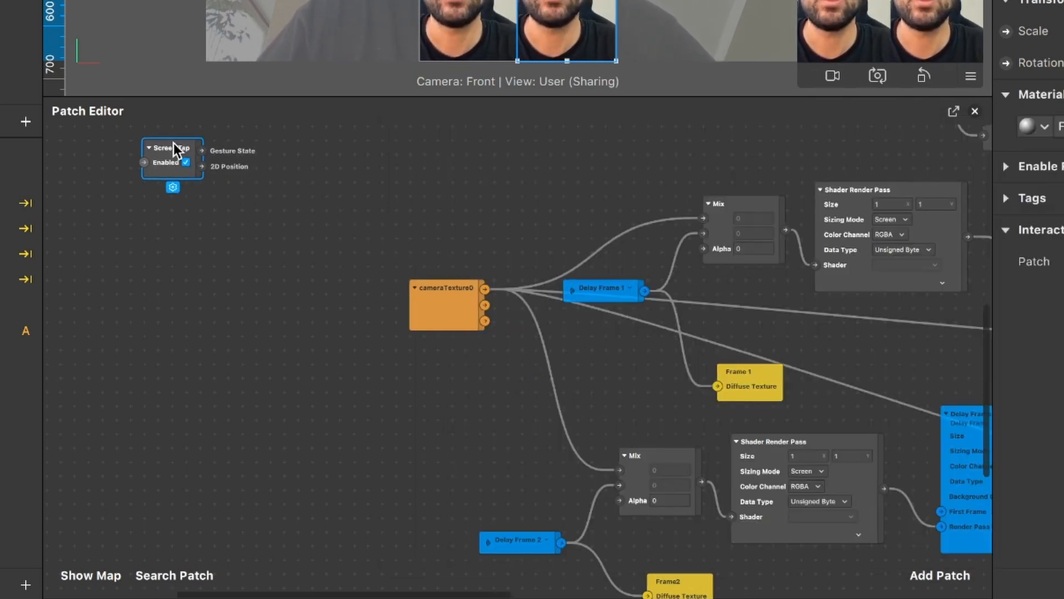
Step: Add a Switch patch and place it just to the right of the Screen Tap patch
click(921, 578)
text(swi)
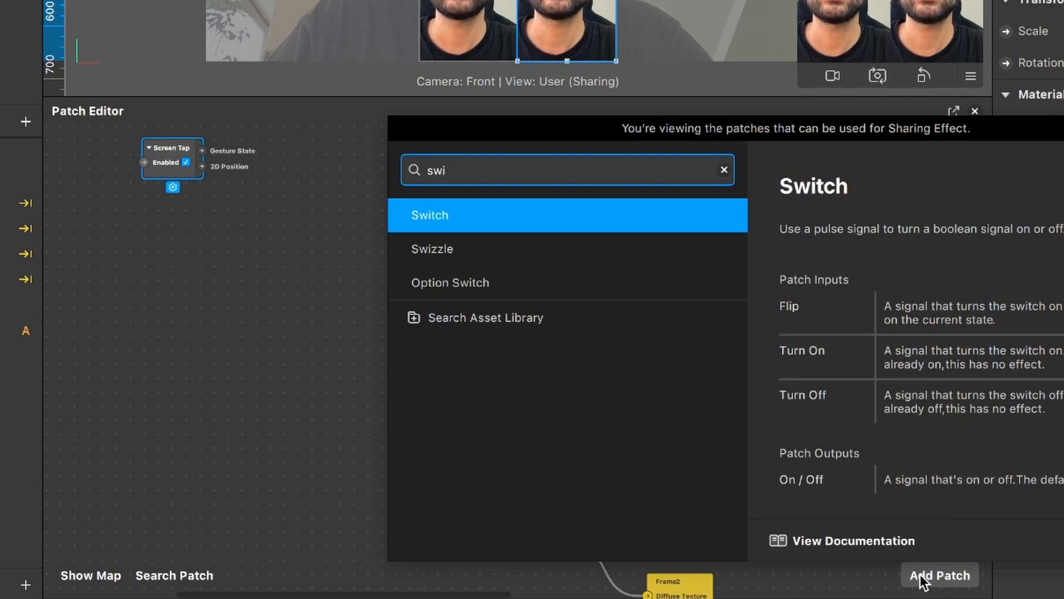
key(Return)
drag(563, 422, 285, 161)
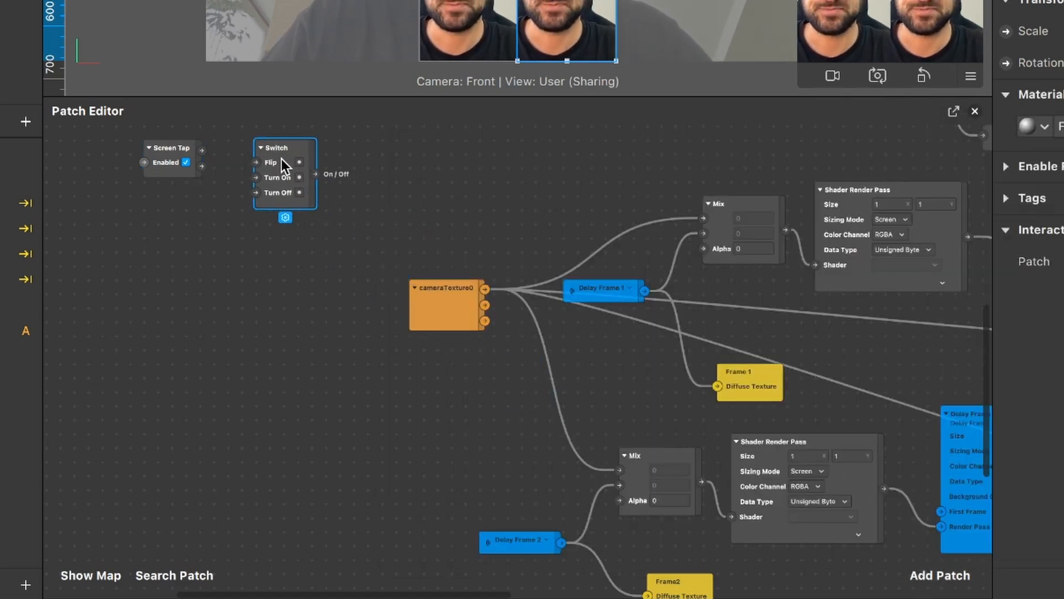
scroll(283, 165, up, 3)
click(244, 277)
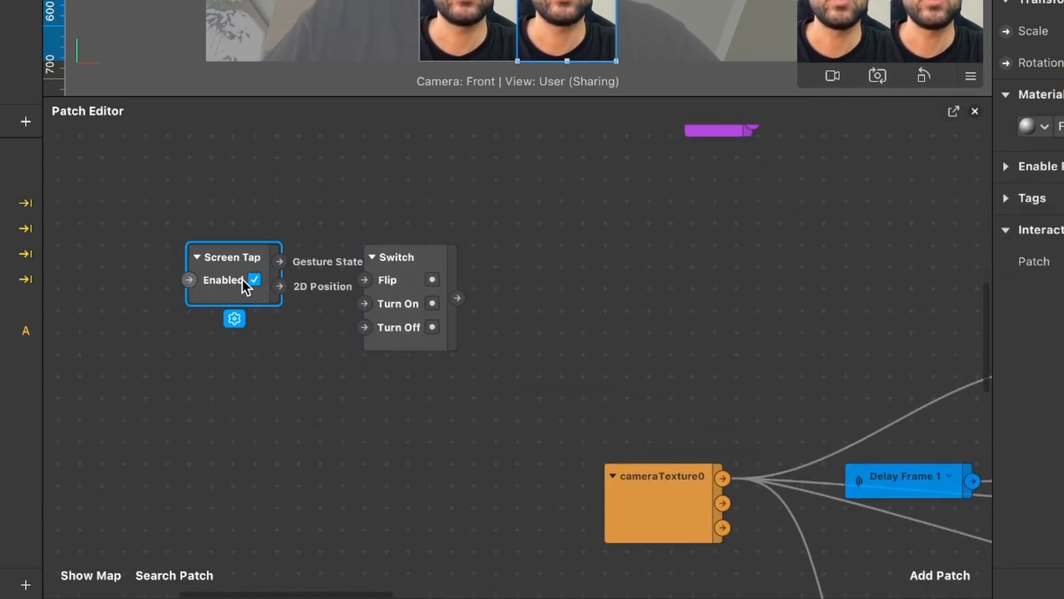
Step: Add an If Then Else patch and place it to the right of the Switch patch
click(940, 577)
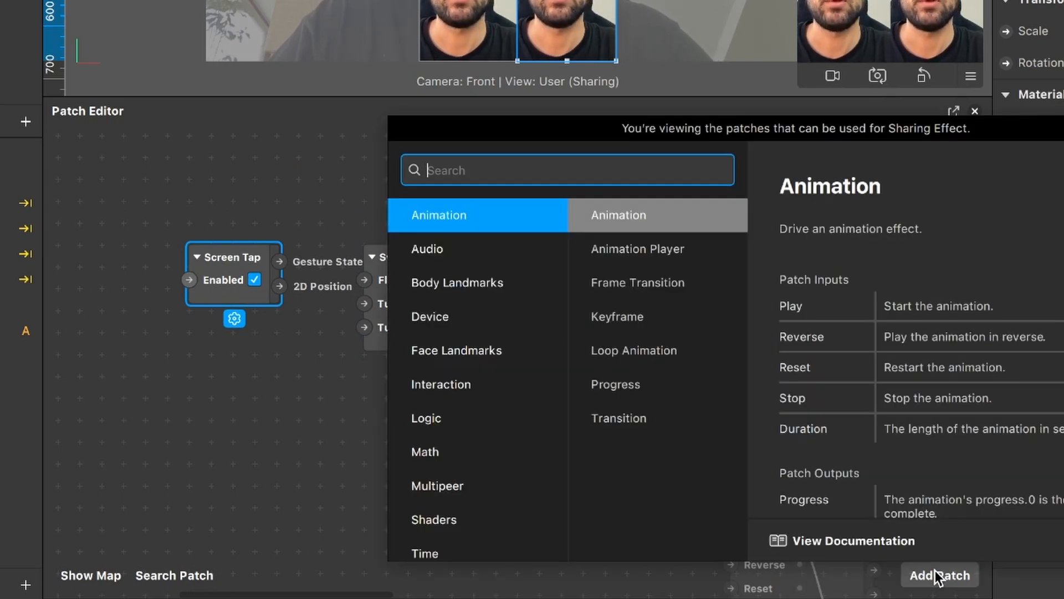
text(if)
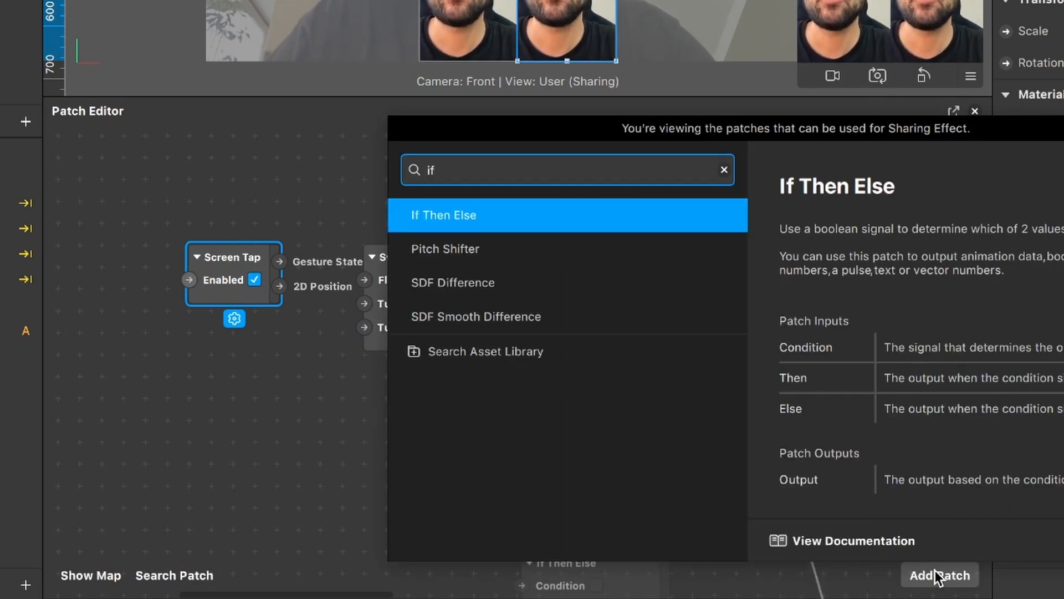
click(937, 577)
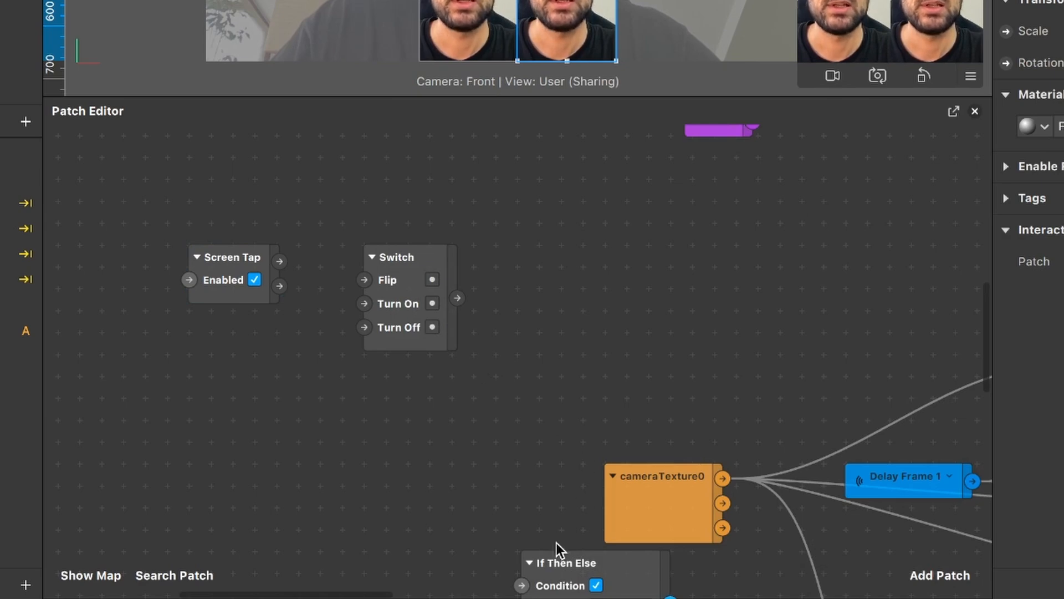
drag(557, 543, 609, 194)
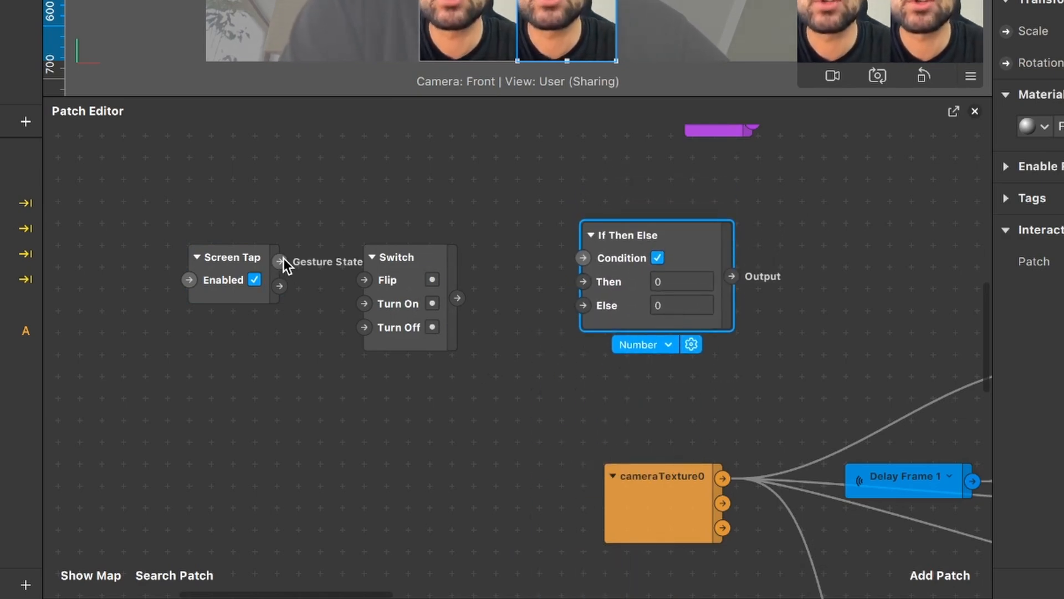
Step: Connect Screen Tap's Gesture State to the Switch's Turn On, and the Switch's On / Off output to the If Then Else Condition
drag(280, 260, 363, 305)
scroll(452, 322, right, 2)
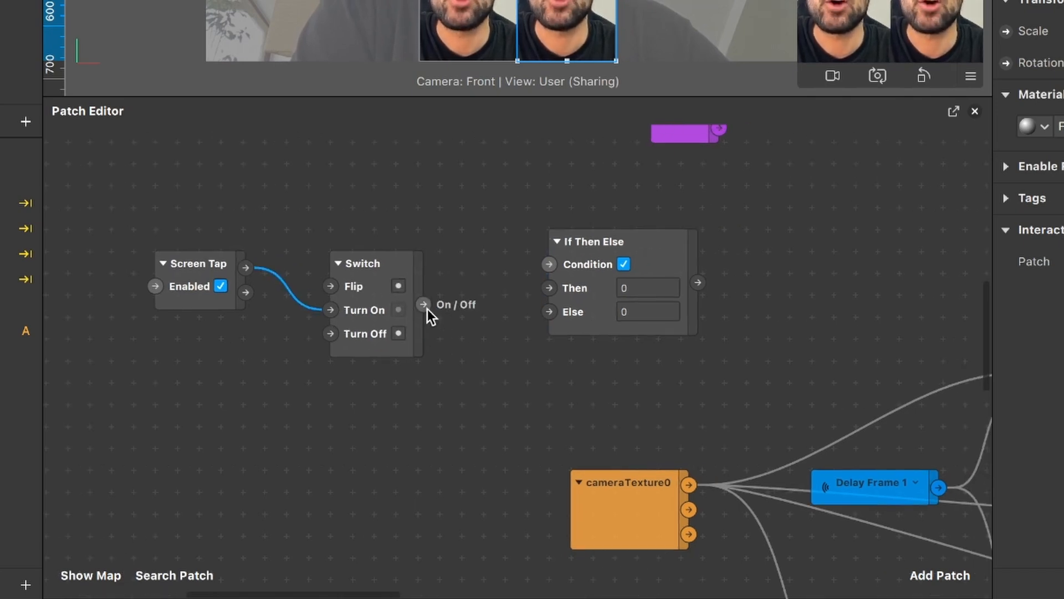
drag(424, 304, 506, 302)
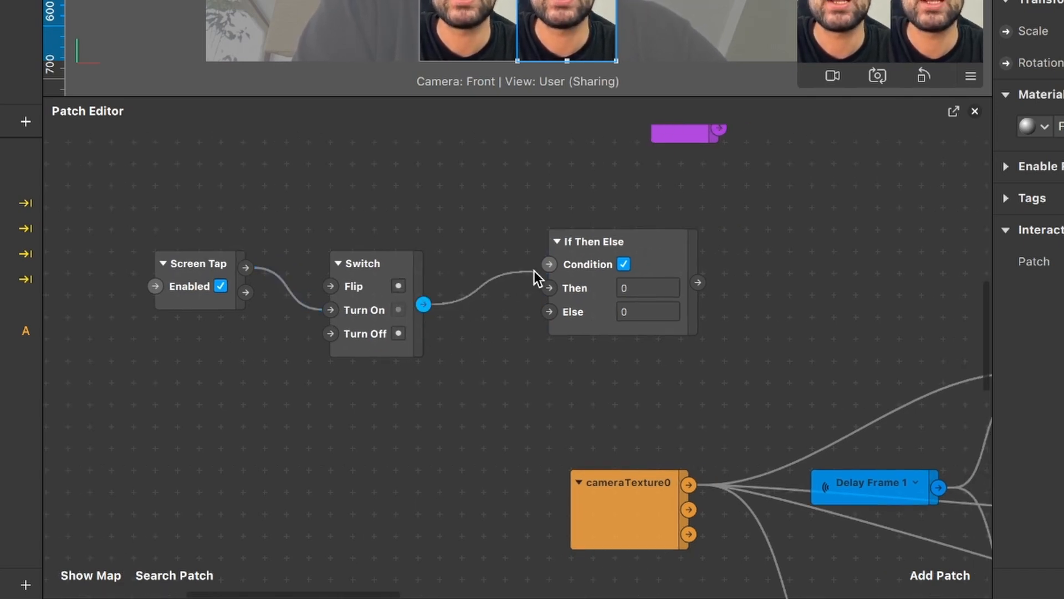
drag(552, 267, 550, 265)
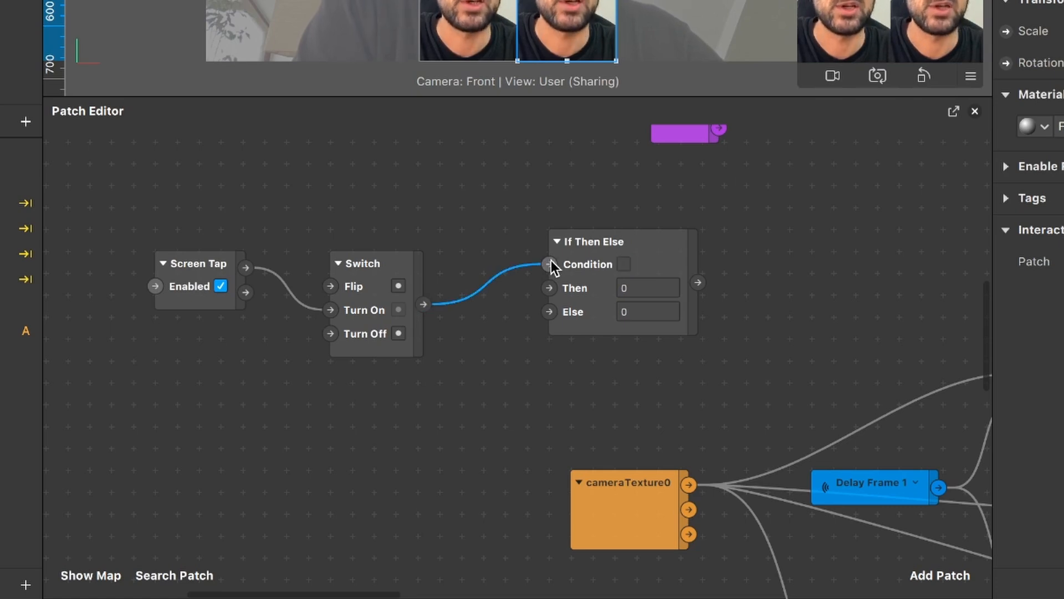
Step: Set the If Then Else patch's Then value to 1 and connect its output to the Alpha of the Delay Frame 1 Mix
scroll(552, 266, right, 2)
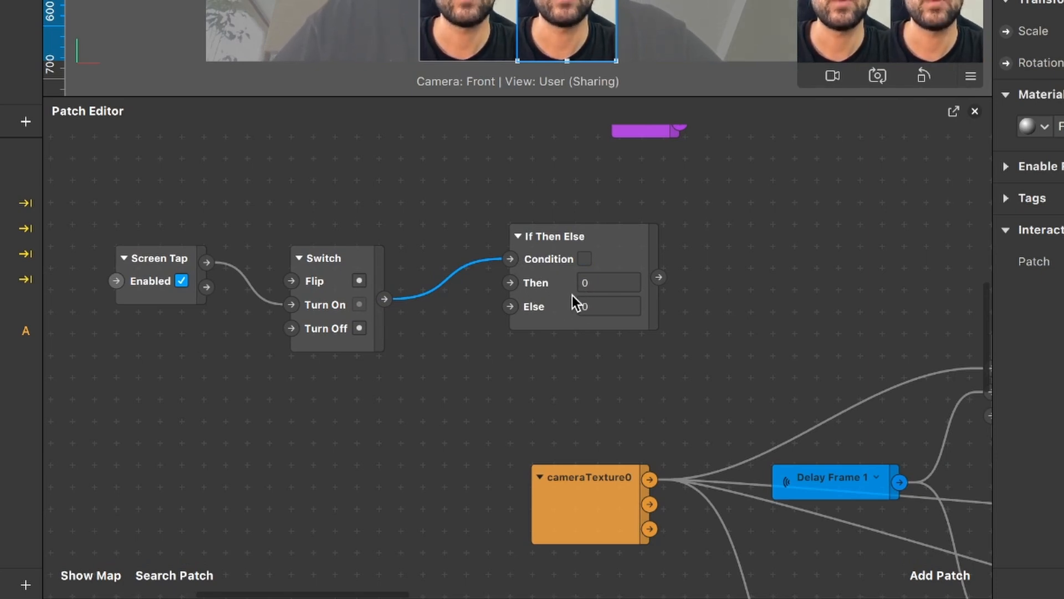
click(596, 285)
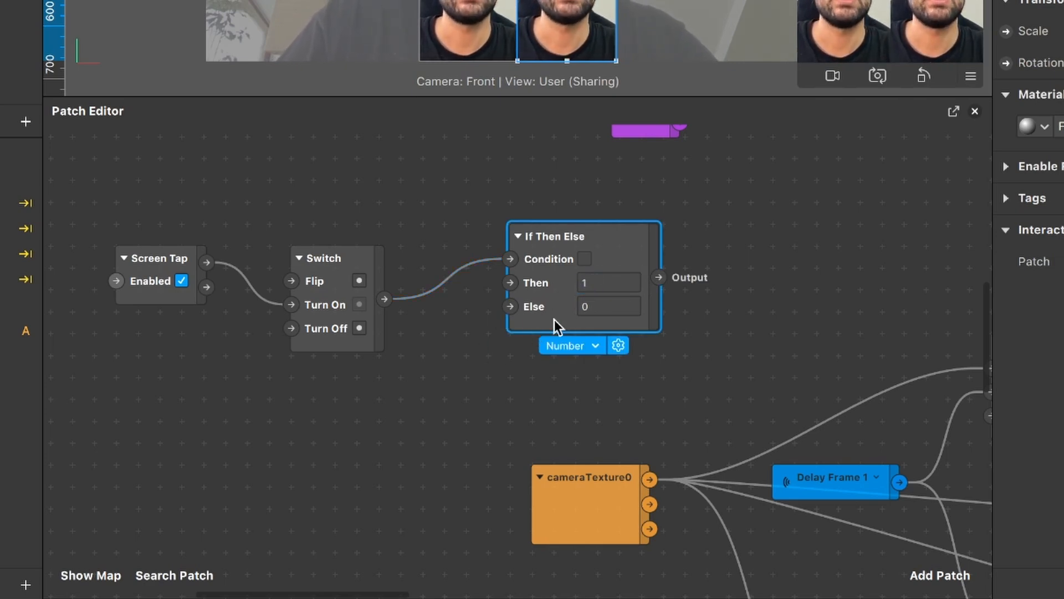
scroll(578, 321, right, 5)
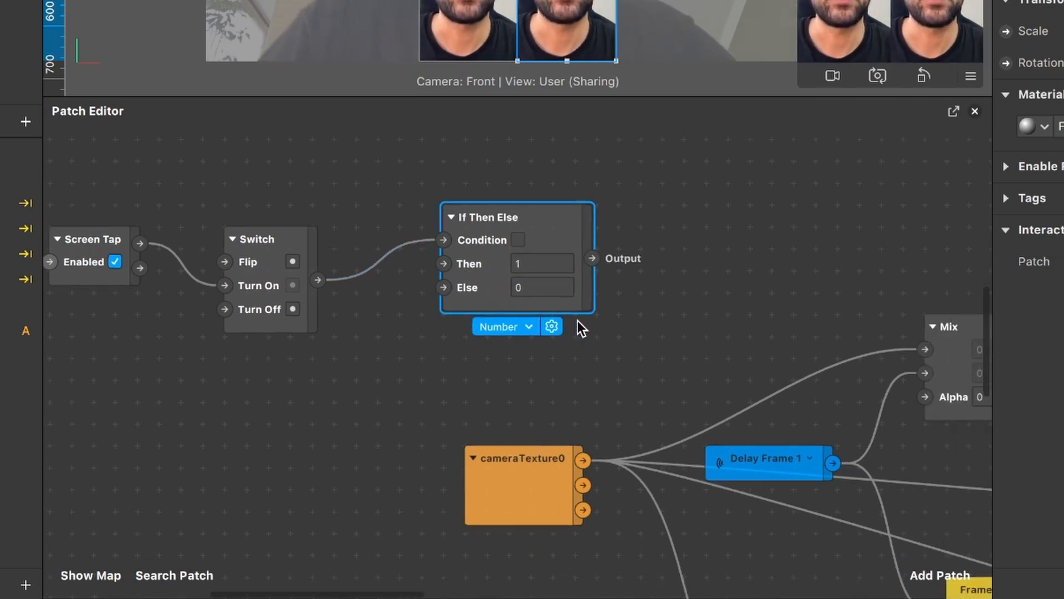
scroll(578, 324, down, 3)
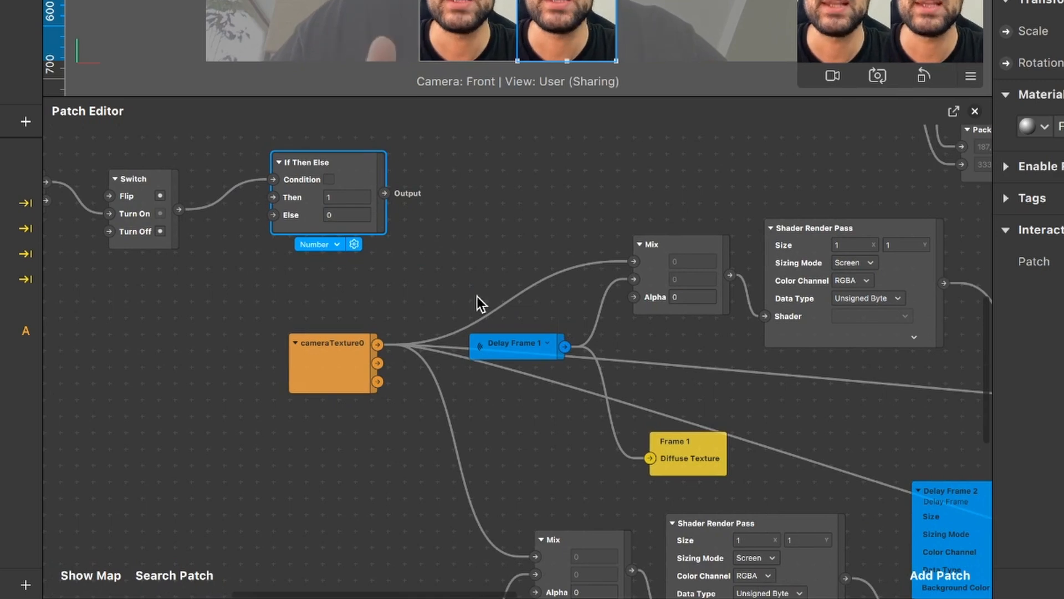
scroll(435, 265, up, 1)
scroll(397, 197, up, 3)
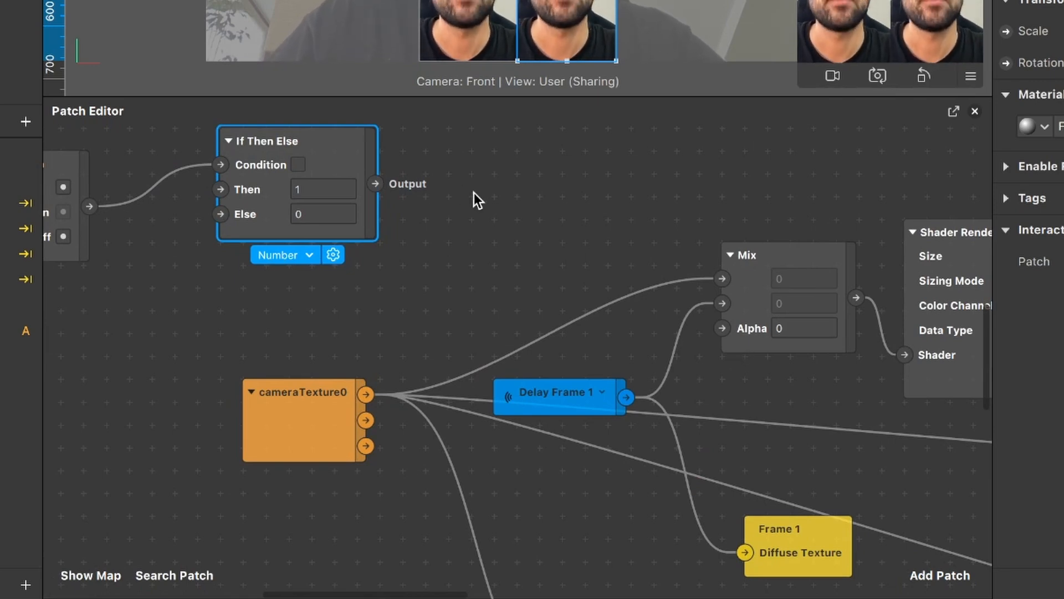
scroll(511, 316, right, 3)
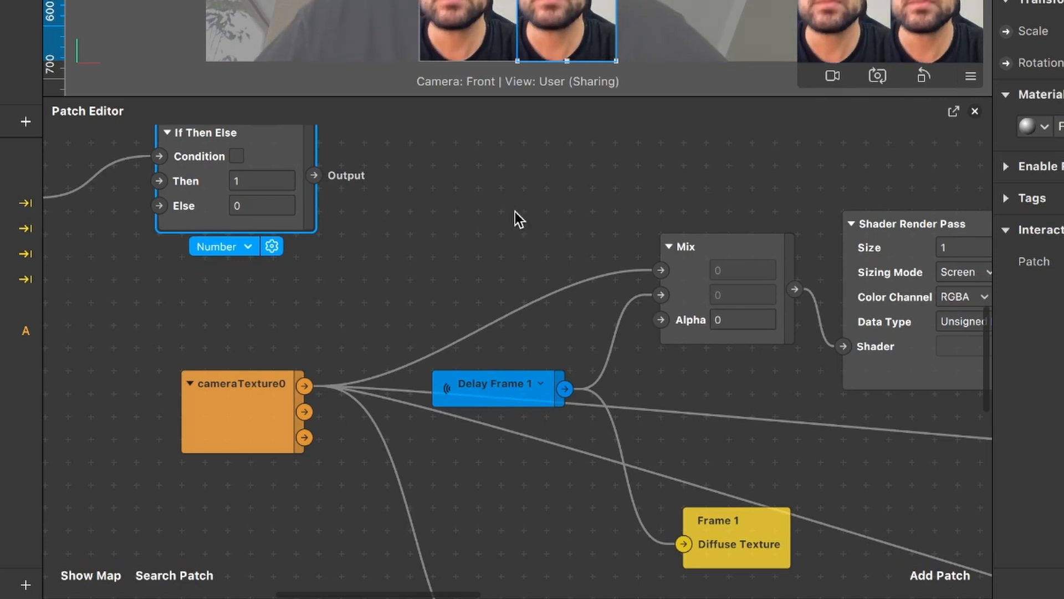
drag(327, 175, 663, 322)
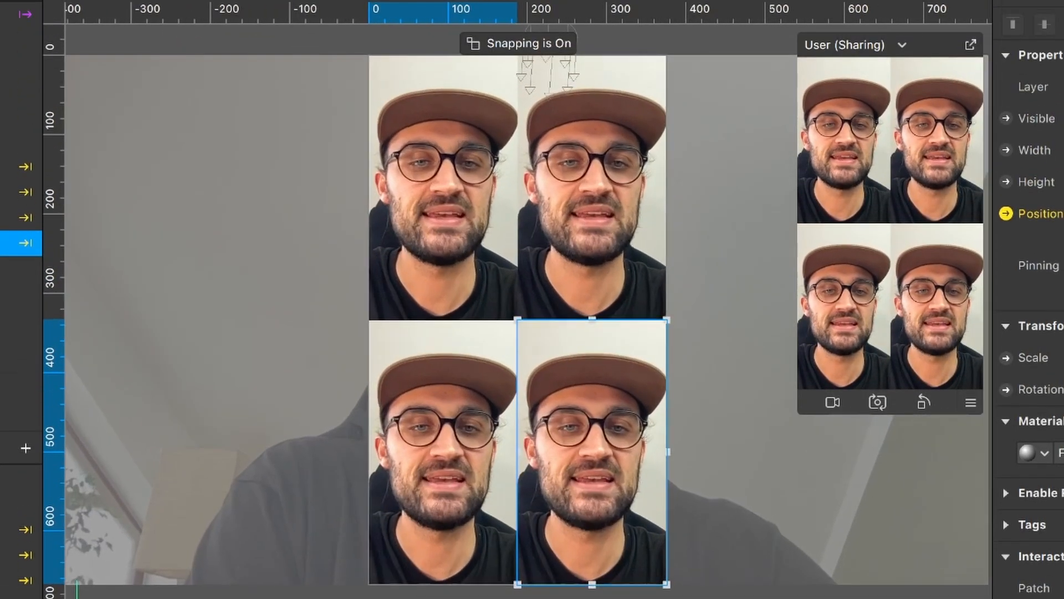
Step: Enlarge the User (Sharing) preview window in the viewport
drag(799, 412, 728, 561)
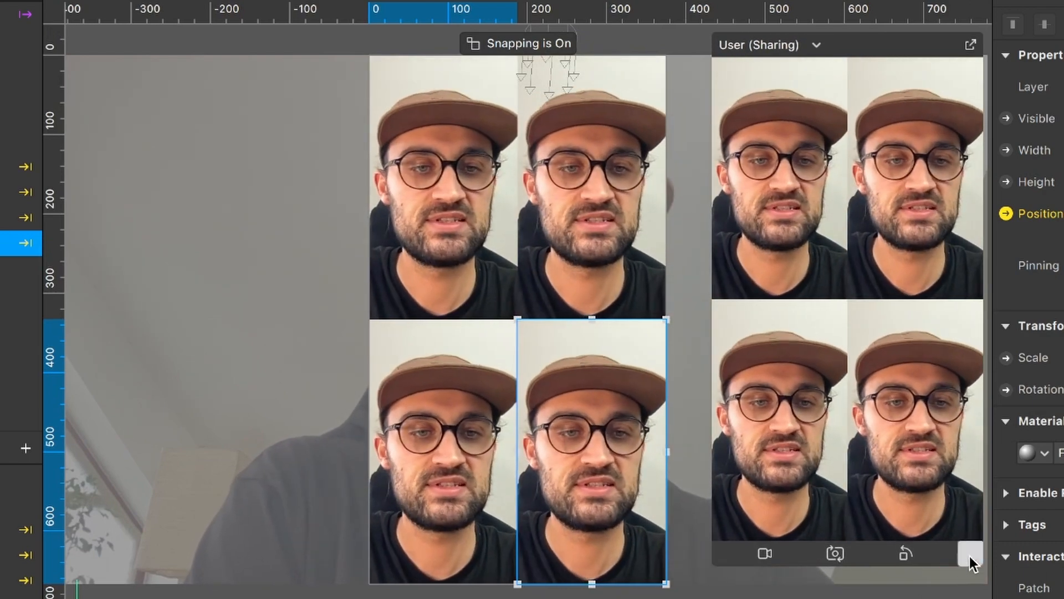
click(970, 554)
click(974, 566)
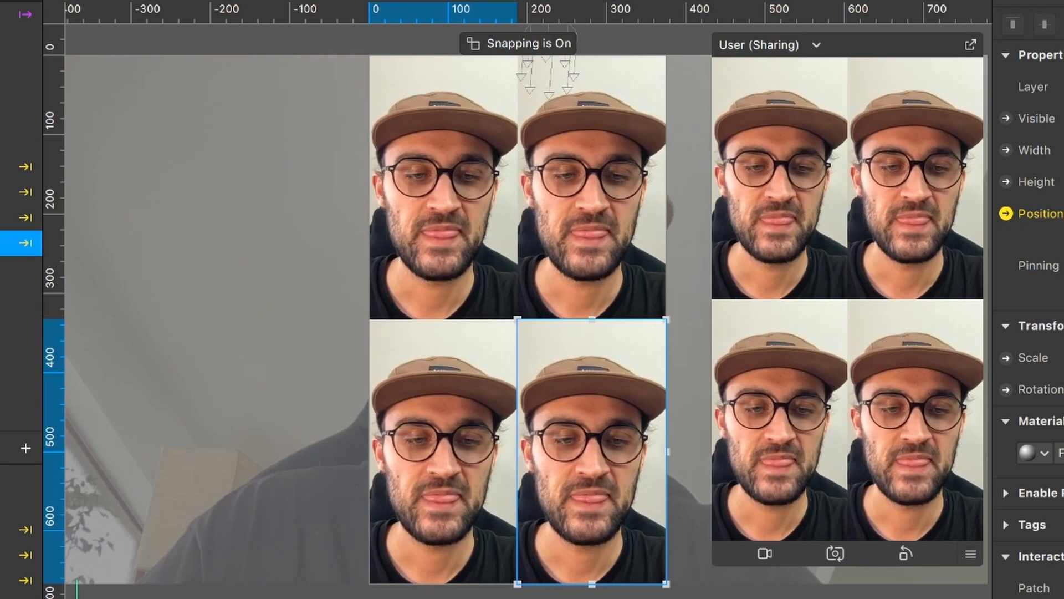
Step: Add a Delay patch and place it to the right of the If Then Else patch
text(del)
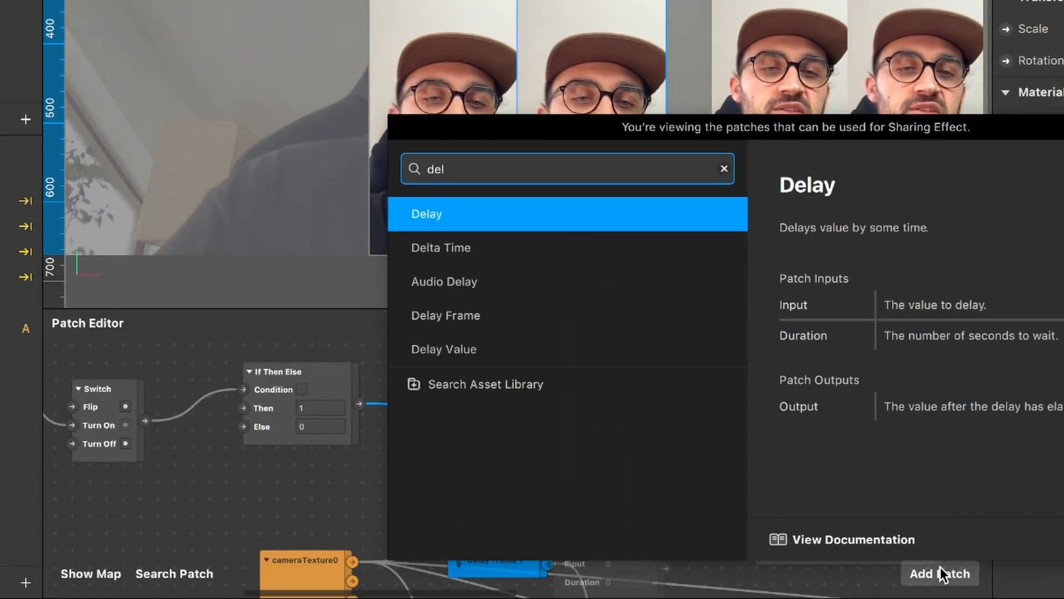
key(Return)
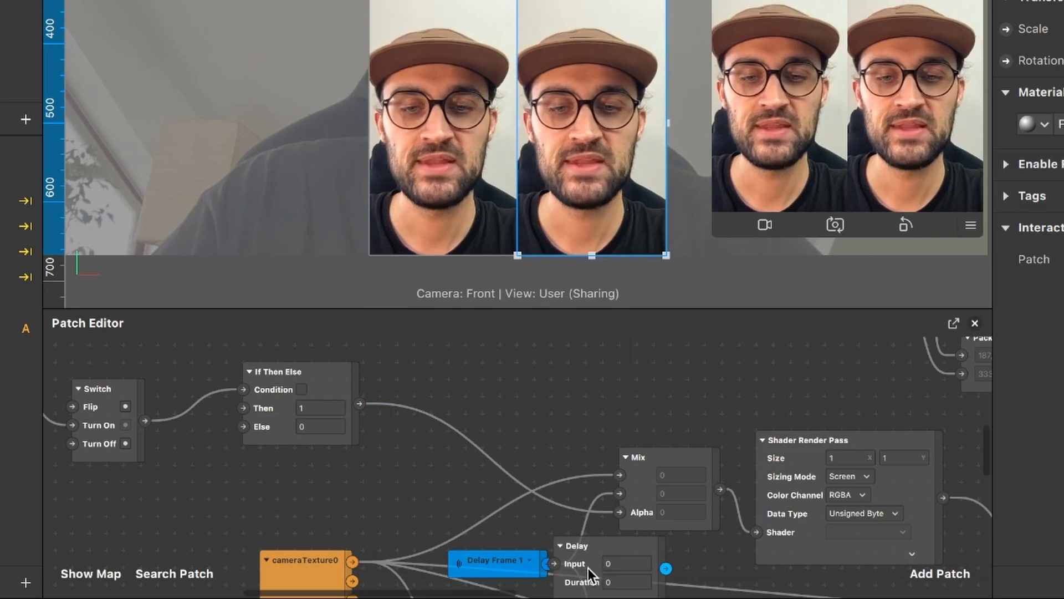
drag(587, 568, 451, 380)
scroll(467, 391, up, 3)
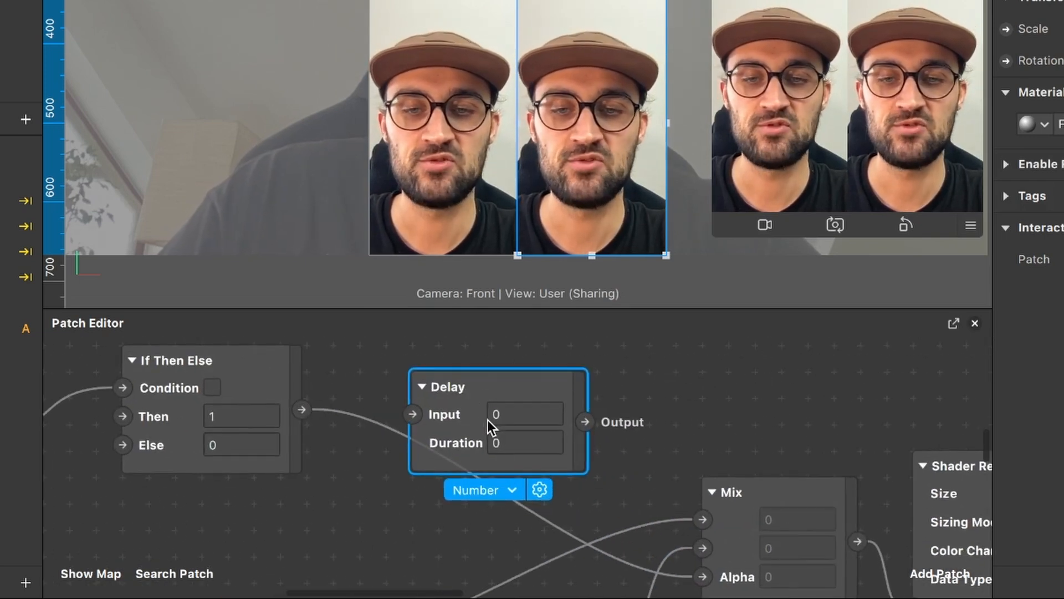
Step: Set the Delay patch's Duration to 1 and feed its Input from the If Then Else output
click(511, 442)
text(1)
scroll(511, 439, up, 2)
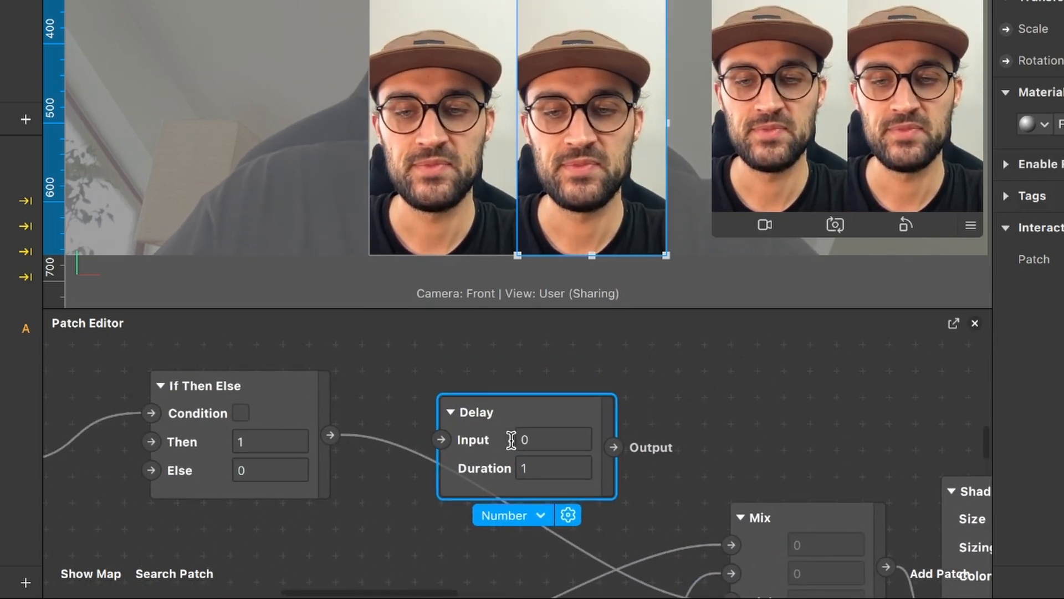
drag(485, 416, 458, 363)
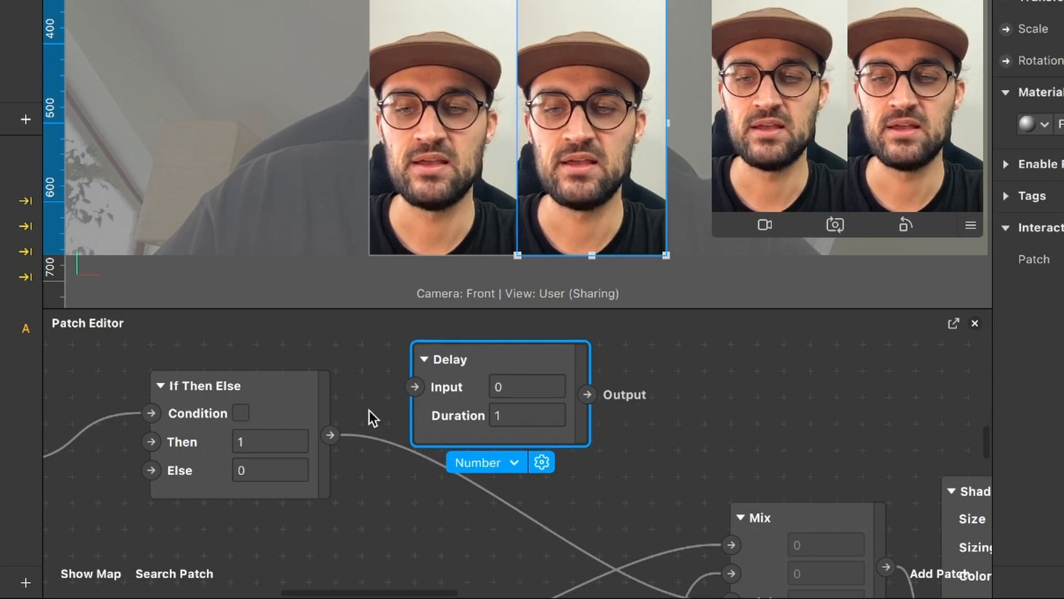
drag(333, 435, 416, 387)
scroll(416, 387, down, 2)
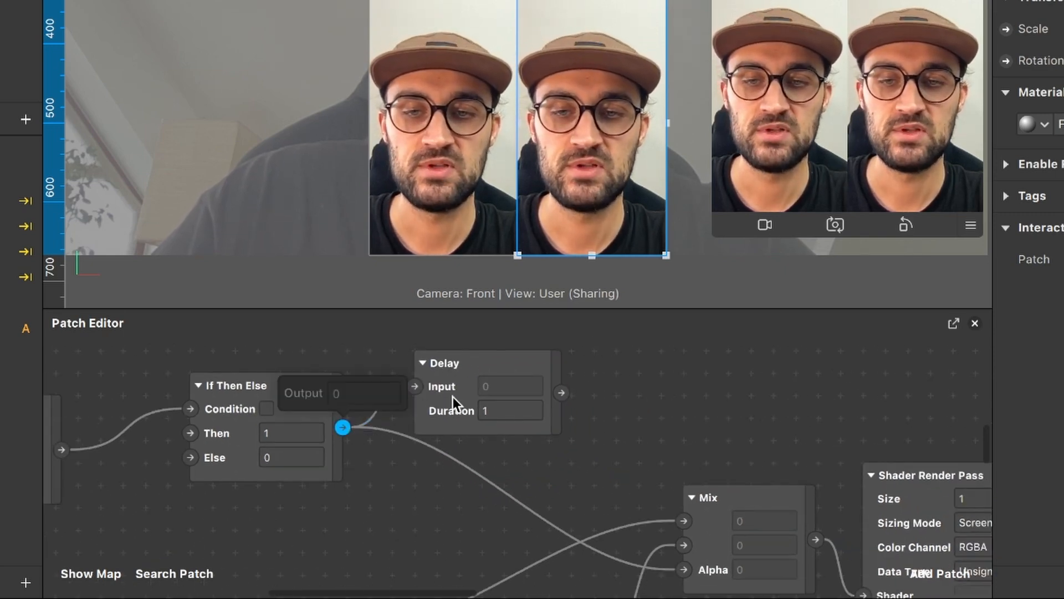
Step: Duplicate the Delay patch below the original and feed the copy's Input from the If Then Else output
click(453, 396)
key(super+d)
drag(474, 442, 415, 484)
drag(343, 427, 414, 501)
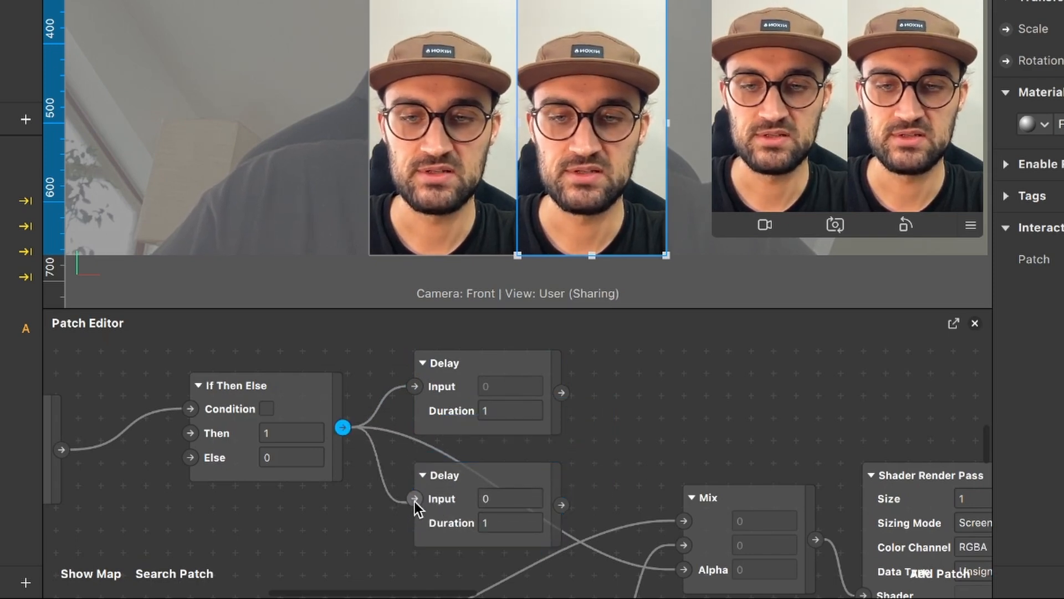
Step: Set the Duration of the lower Delay patch to 2
scroll(415, 501, down, 3)
click(507, 463)
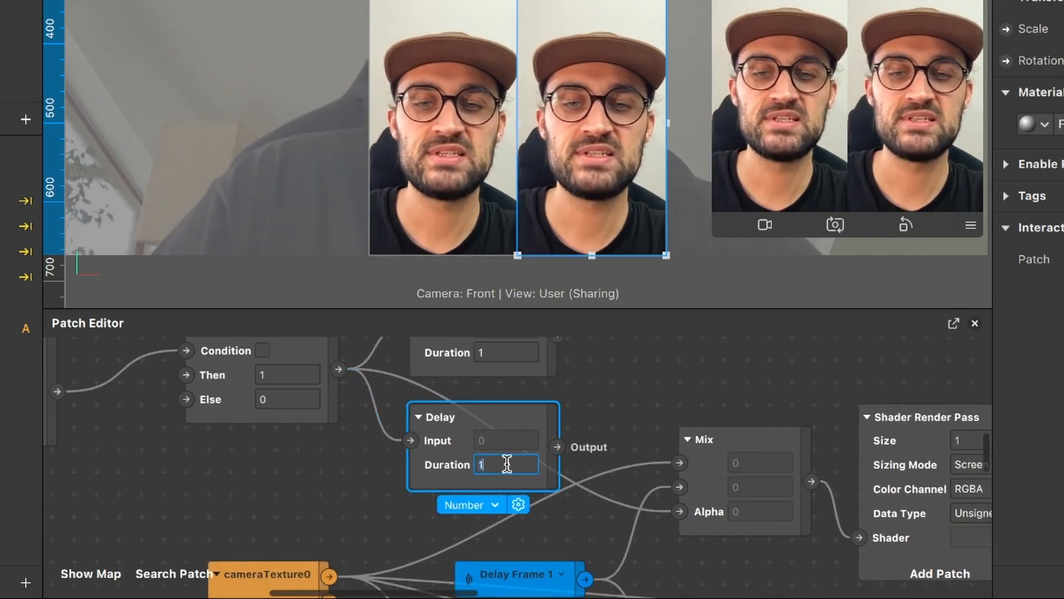
text(2)
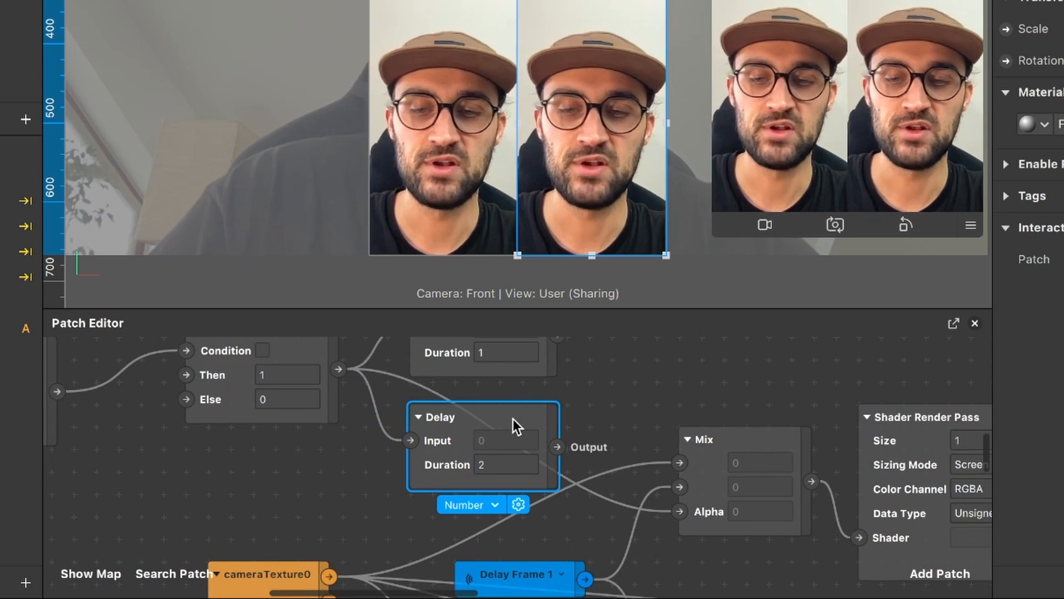
Step: Duplicate the 2-second Delay below itself, set the copy's Duration to 3 and feed its Input from the If Then Else output
key(super+d)
scroll(514, 426, down, 2)
drag(554, 416, 446, 486)
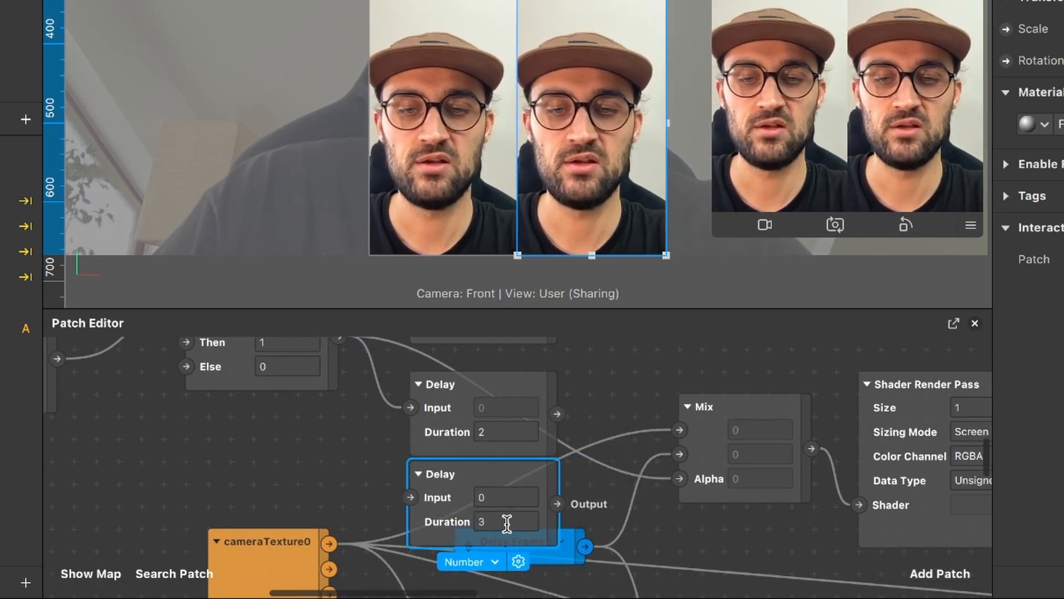
scroll(506, 523, up, 3)
scroll(373, 397, up, 3)
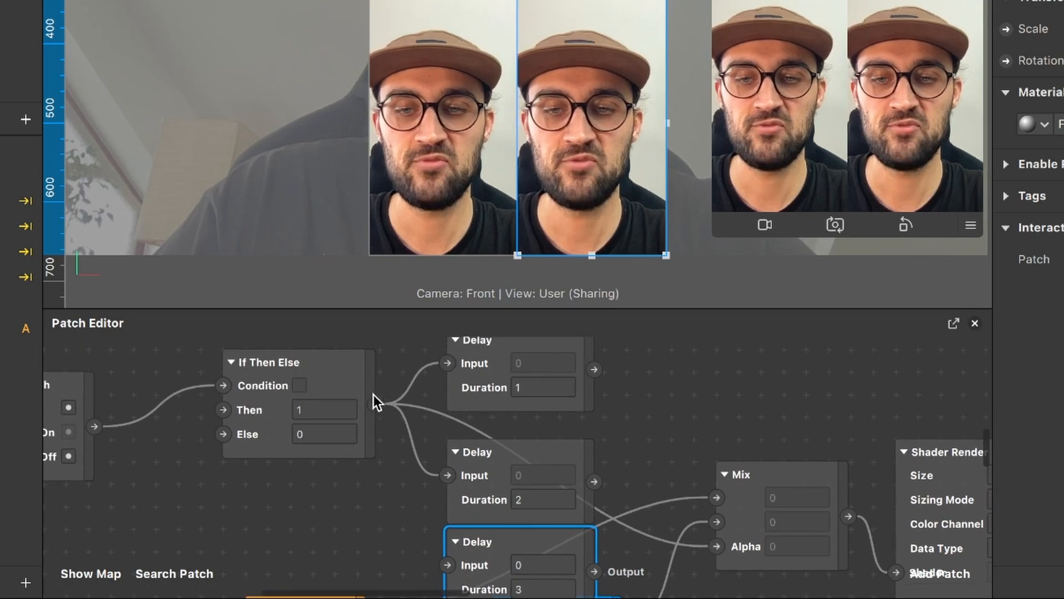
drag(375, 404, 446, 565)
scroll(445, 564, down, 4)
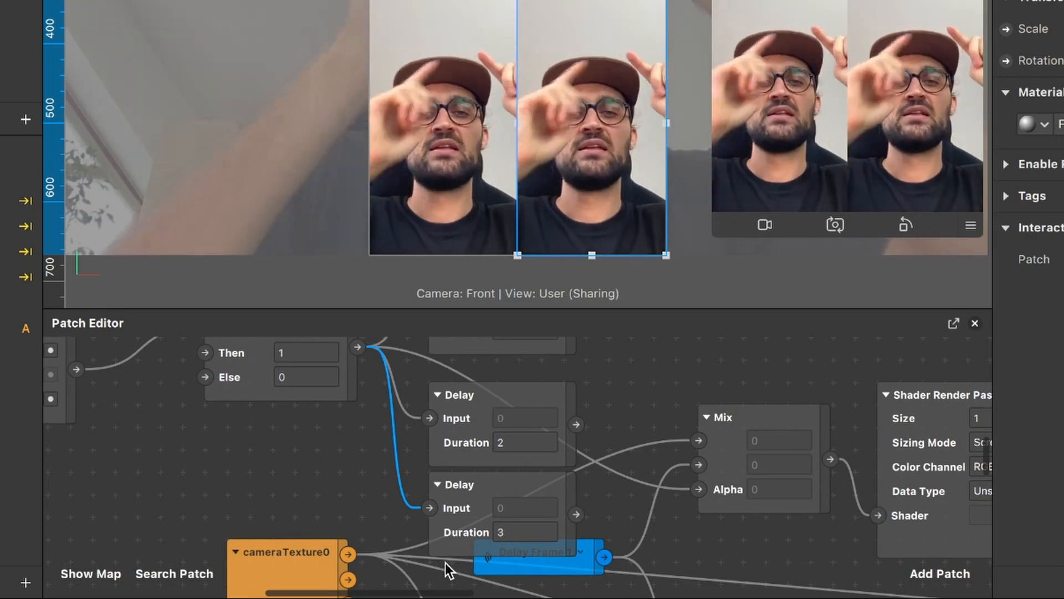
Step: Extend the Patch Editor upward to make room for the whole patch graph
super+scroll(430, 463, down, 3)
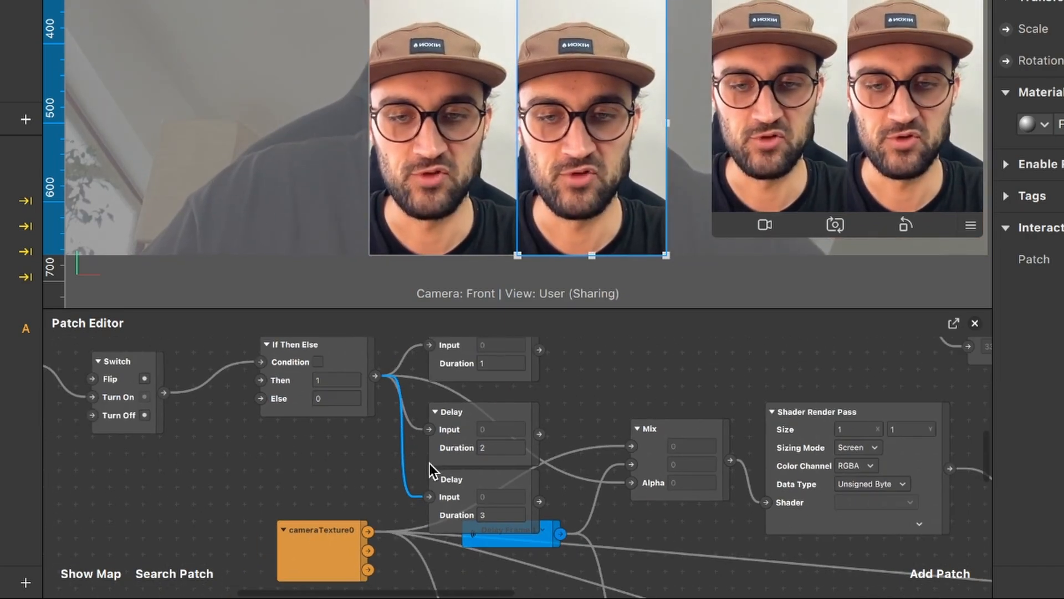
scroll(431, 463, down, 3)
super+scroll(429, 464, down, 2)
super+scroll(428, 464, down, 1)
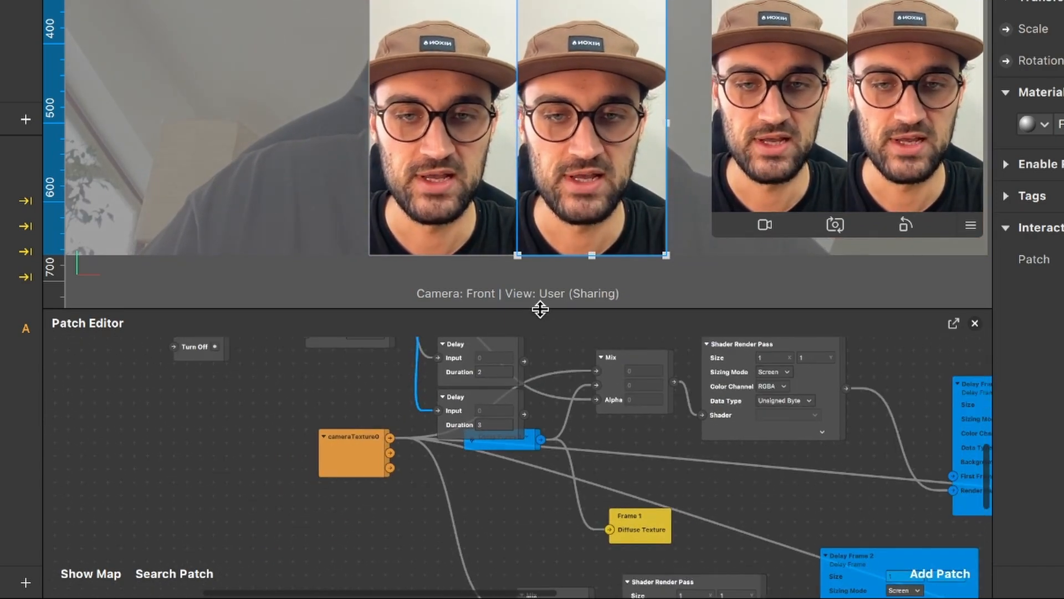
drag(540, 309, 544, 59)
Step: Move the 1-second Delay above the Delay Frame 2 receiver and connect its Output to the neighbouring Mix patch's Alpha
scroll(521, 166, up, 3)
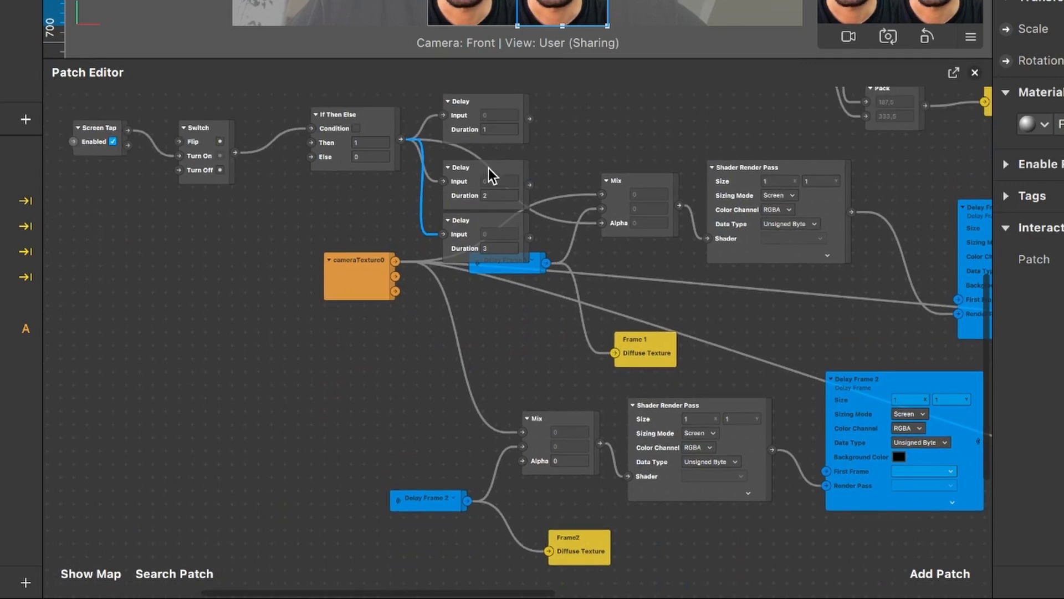
drag(469, 133, 422, 449)
super+scroll(413, 457, up, 2)
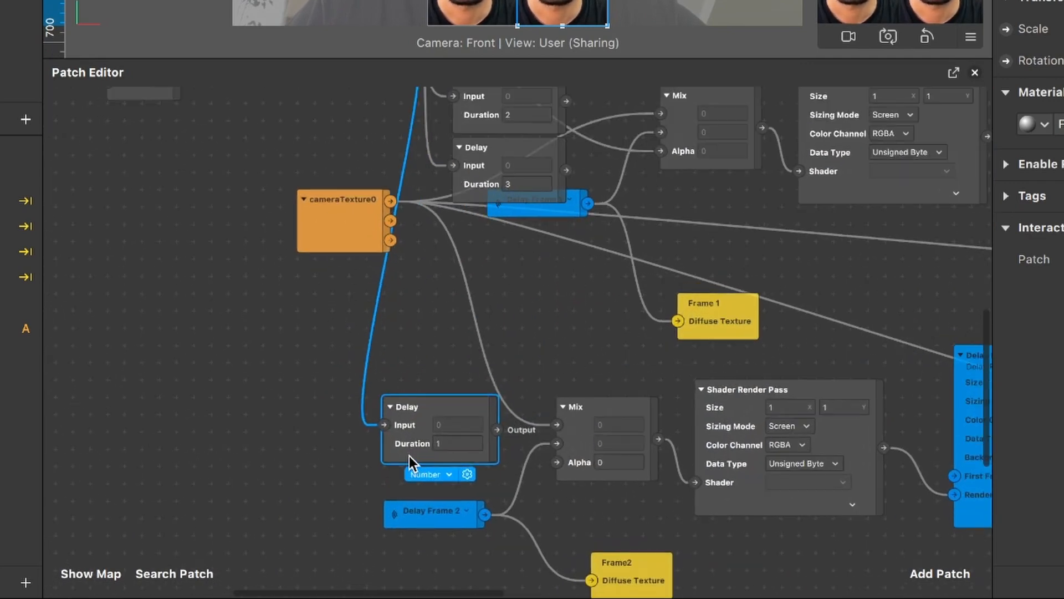
super+scroll(438, 446, up, 2)
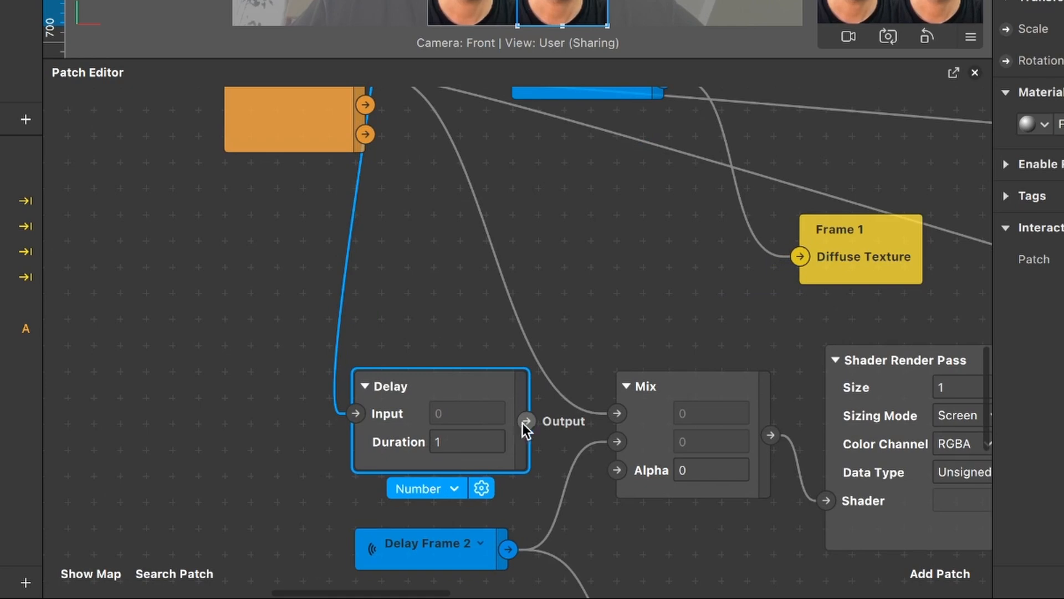
drag(524, 423, 613, 470)
Step: Move the 2-second Delay near the Delay Frame 3 receiver and connect its Output to the Alpha of the Mix patch there
super+scroll(636, 461, down, 2)
scroll(636, 461, up, 4)
scroll(636, 461, right, 5)
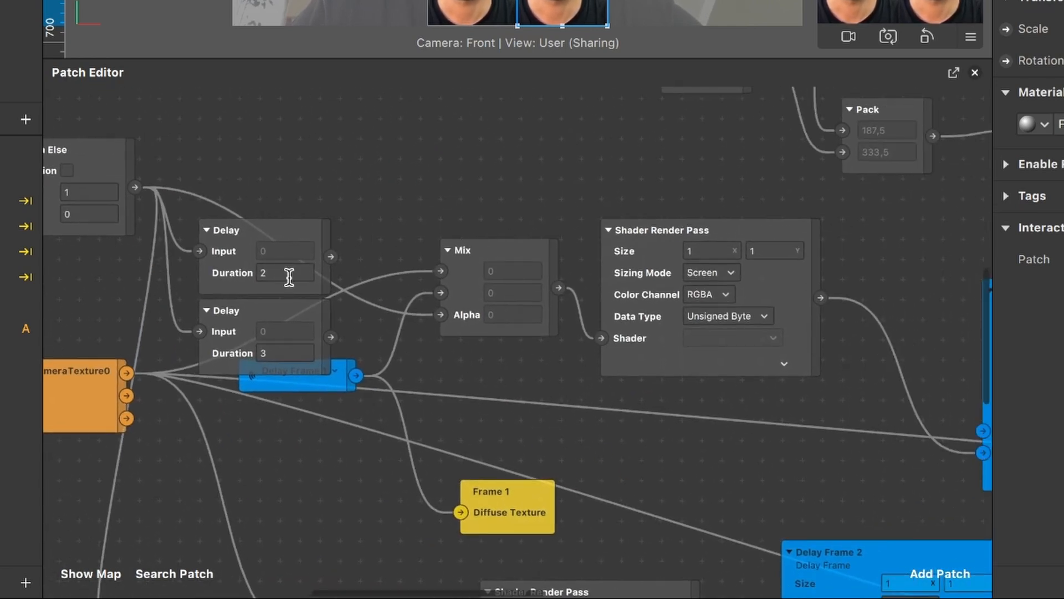
drag(244, 244, 776, 313)
scroll(825, 319, right, 5)
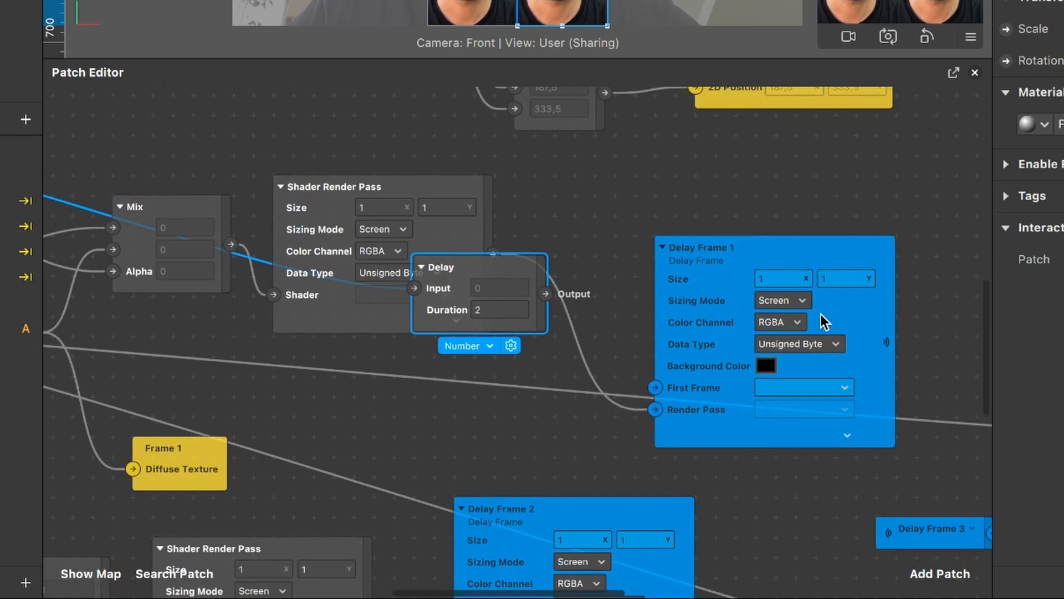
scroll(825, 321, down, 2)
scroll(825, 320, right, 2)
super+scroll(824, 320, down, 2)
scroll(824, 319, right, 2)
scroll(825, 316, up, 3)
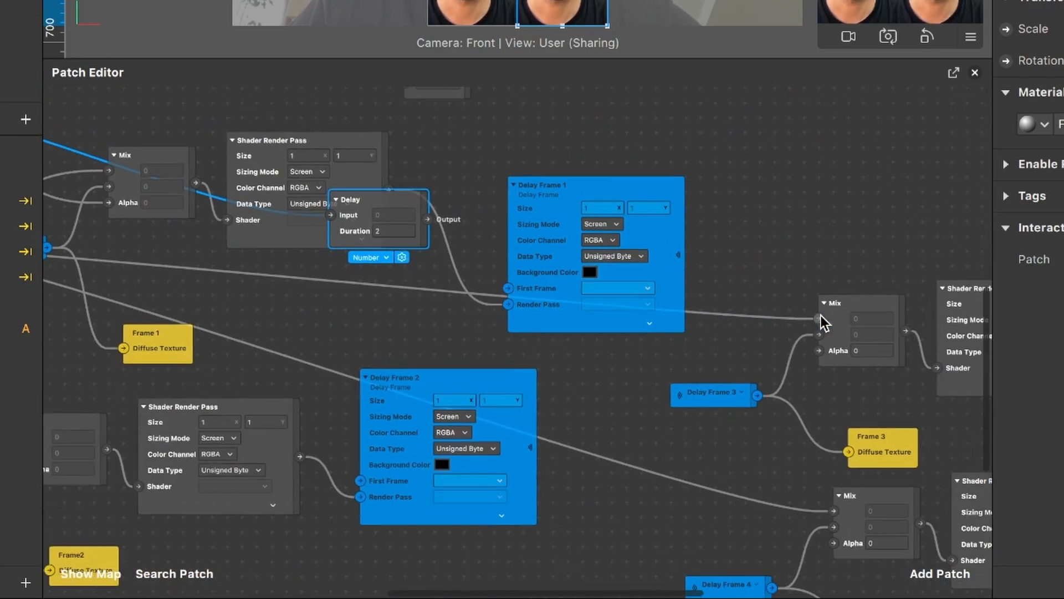
drag(444, 216, 822, 430)
super+scroll(820, 196, up, 2)
Step: Move the 3-second Delay above the Delay Frame 4 receiver and connect its Output to the neighbouring Mix patch's Alpha
super+scroll(497, 366, down, 3)
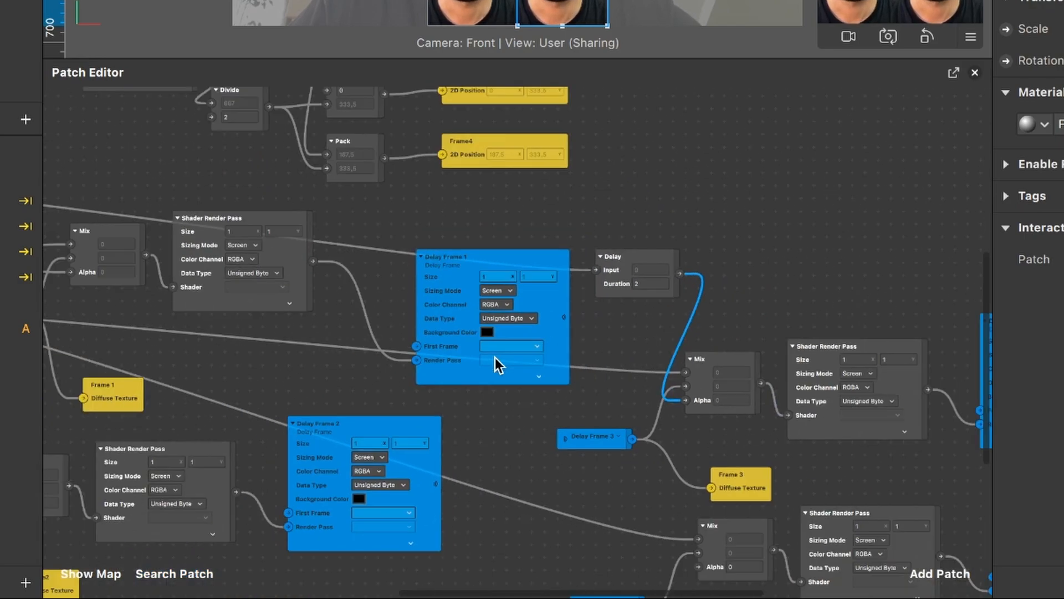
scroll(498, 366, left, 1)
scroll(497, 366, down, 1)
scroll(497, 366, left, 4)
scroll(419, 307, up, 1)
drag(297, 233, 904, 511)
scroll(907, 511, right, 4)
scroll(907, 511, down, 1)
super+scroll(798, 475, up, 3)
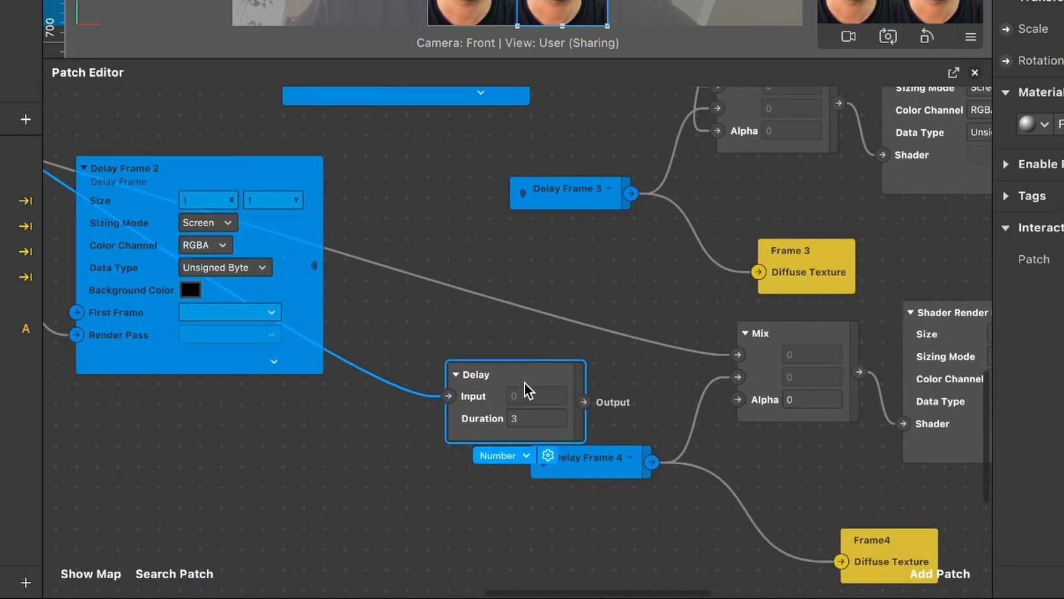
drag(527, 391, 590, 368)
scroll(589, 367, right, 3)
scroll(589, 367, down, 1)
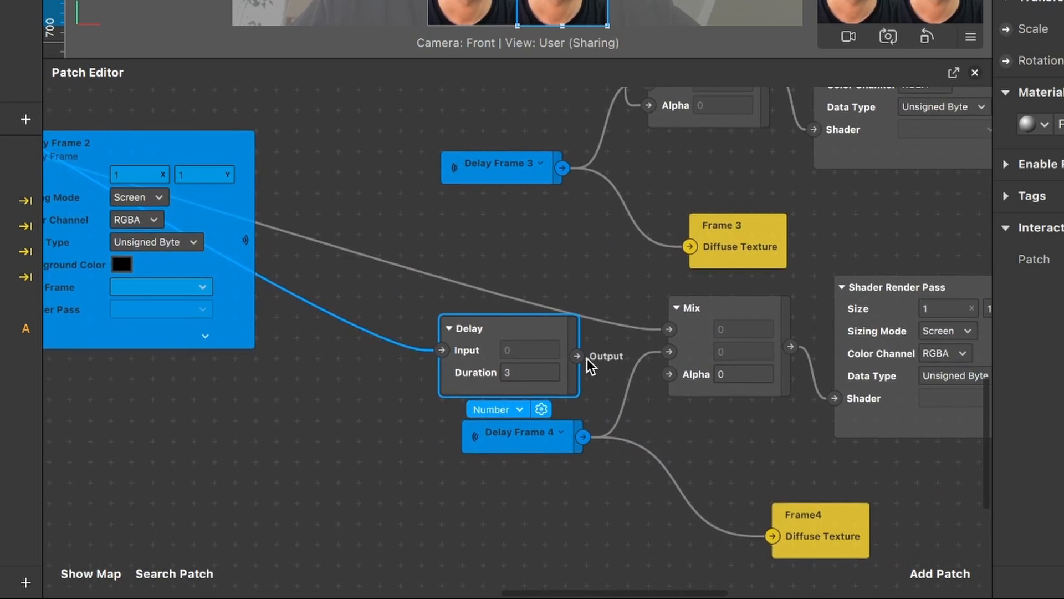
super+scroll(590, 366, up, 2)
drag(574, 358, 686, 380)
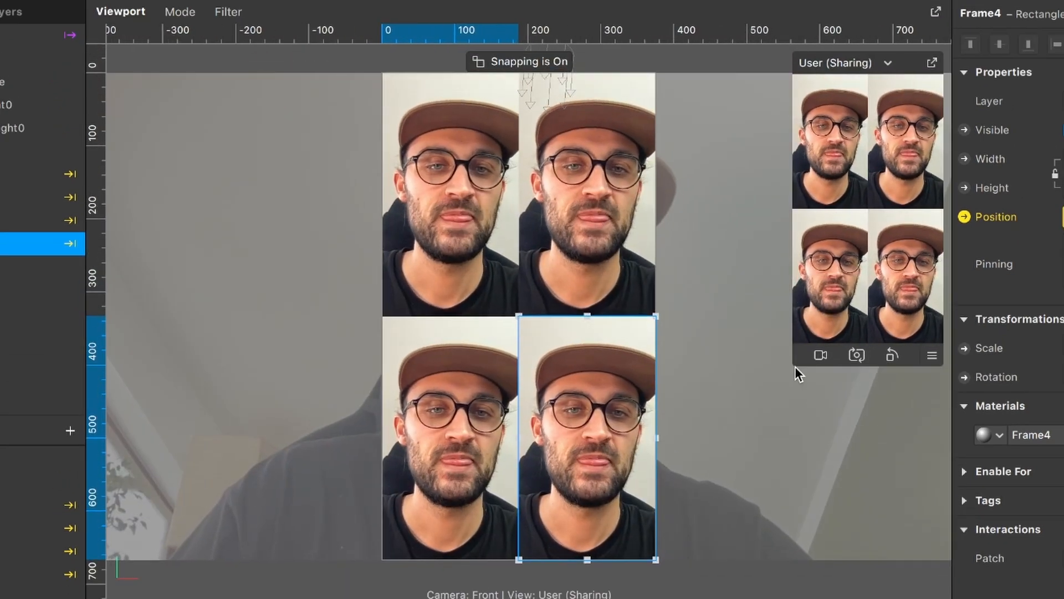
Step: Enlarge the User (Sharing) preview window again and restart the effect
drag(794, 364, 661, 488)
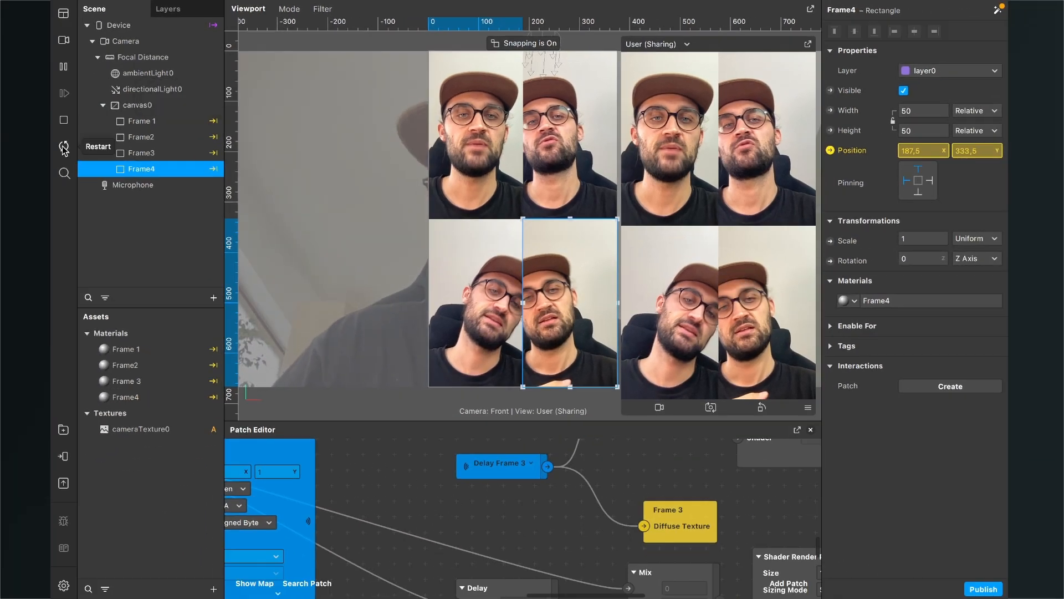
click(64, 147)
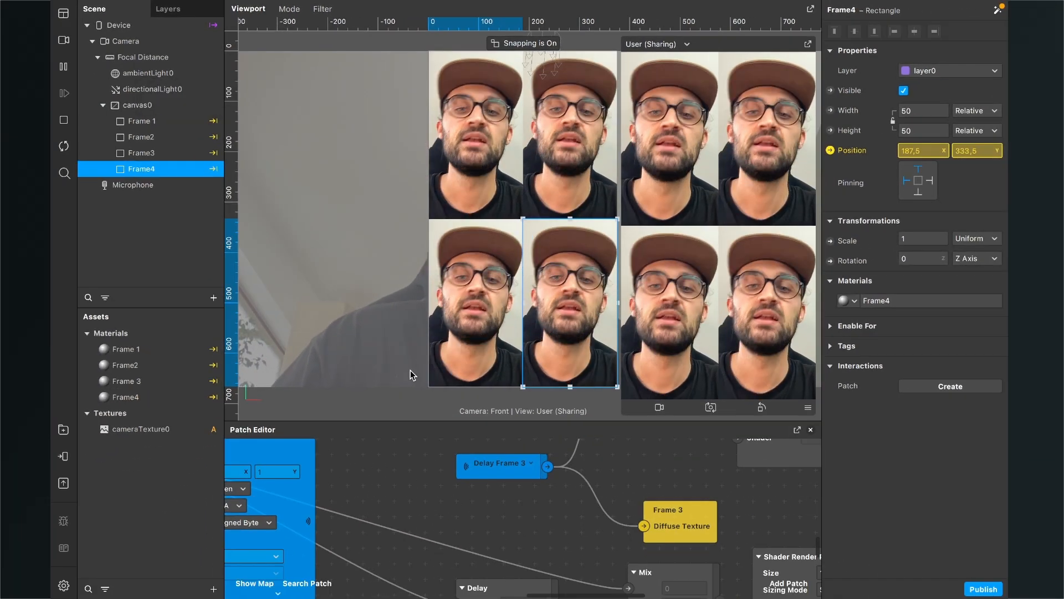
Step: Make the Patch Editor taller and bring the Delay and Mix patches for Delay Frame 2 into view
drag(398, 421, 404, 331)
scroll(419, 457, left, 3)
scroll(418, 456, left, 10)
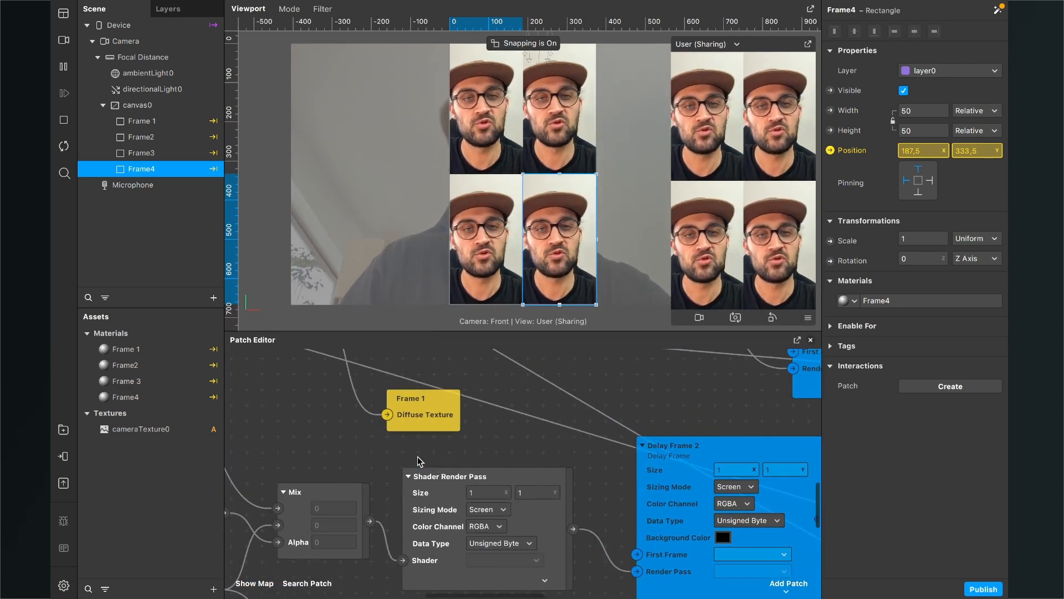
scroll(417, 461, down, 1)
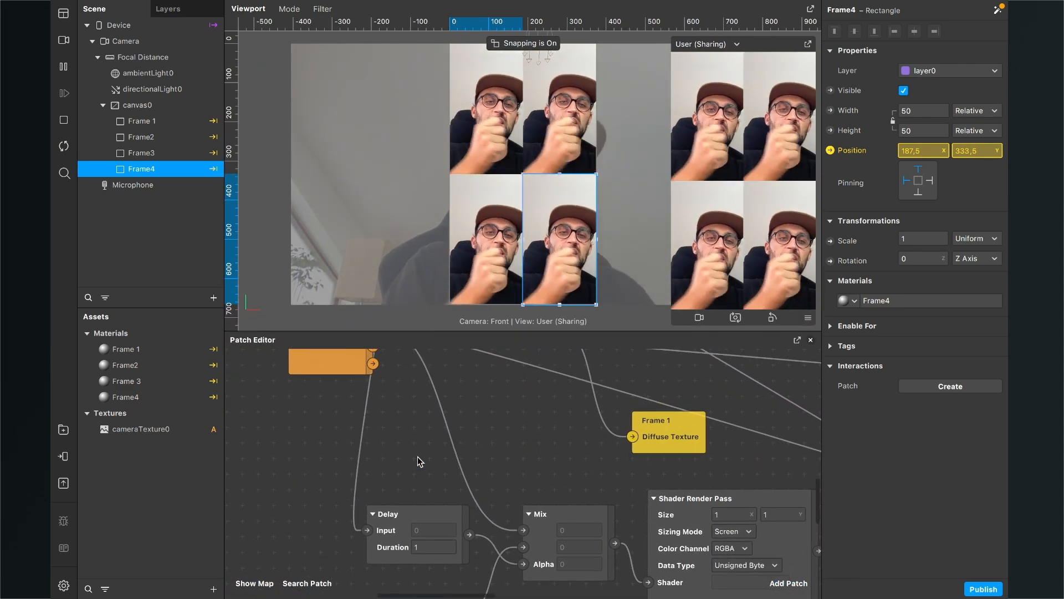
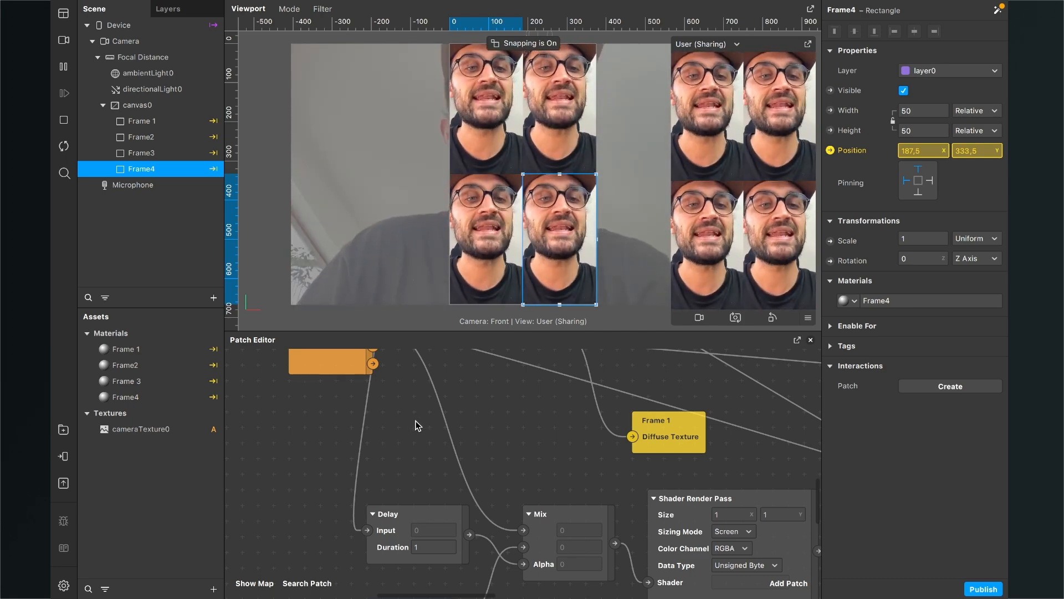
Step: Switch to the browser, download Border.png from the Dropbox page and dismiss the sign-up dialog
key(ctrl+Right)
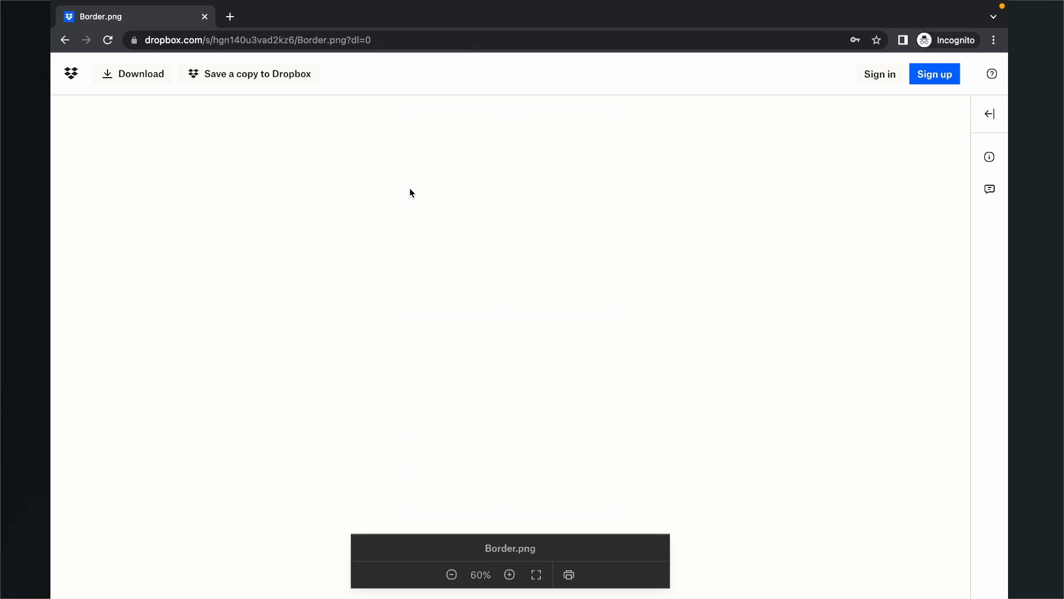
click(134, 77)
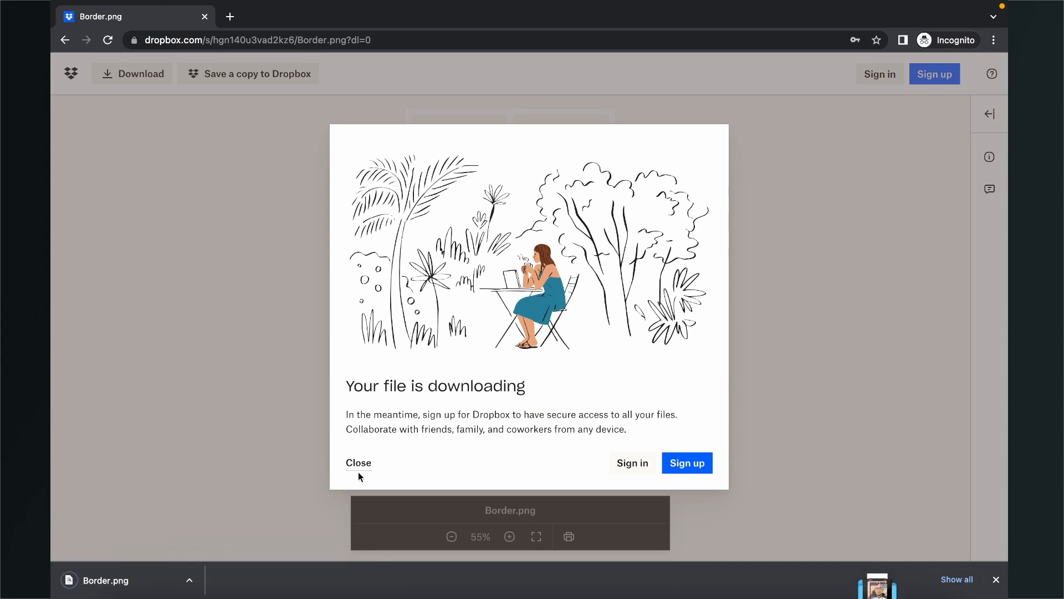
click(359, 464)
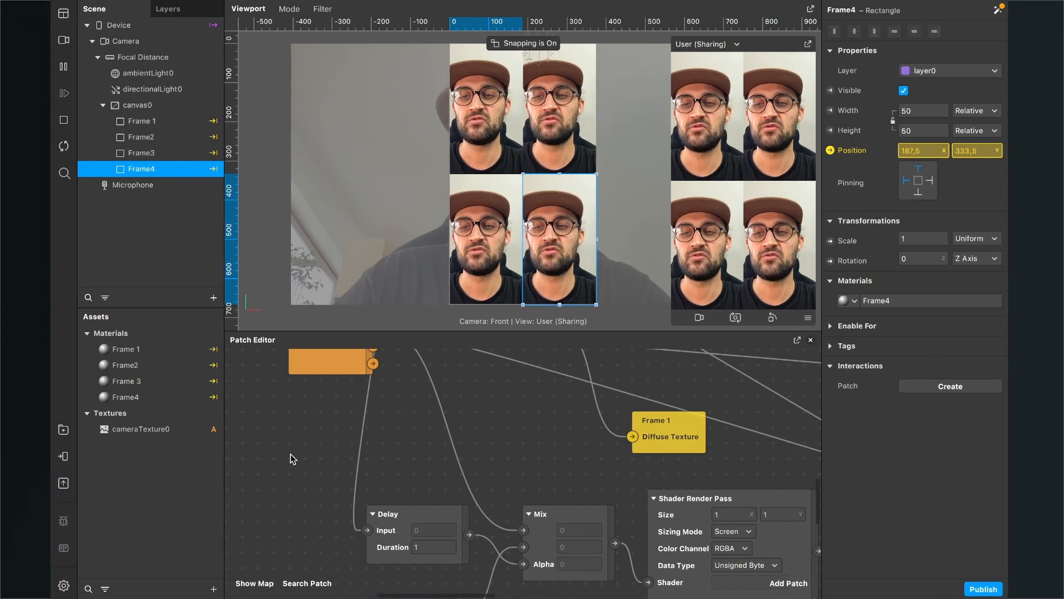
Step: Back in Spark AR Studio, import Border.png from the computer's ASSETS folder as a texture
click(172, 589)
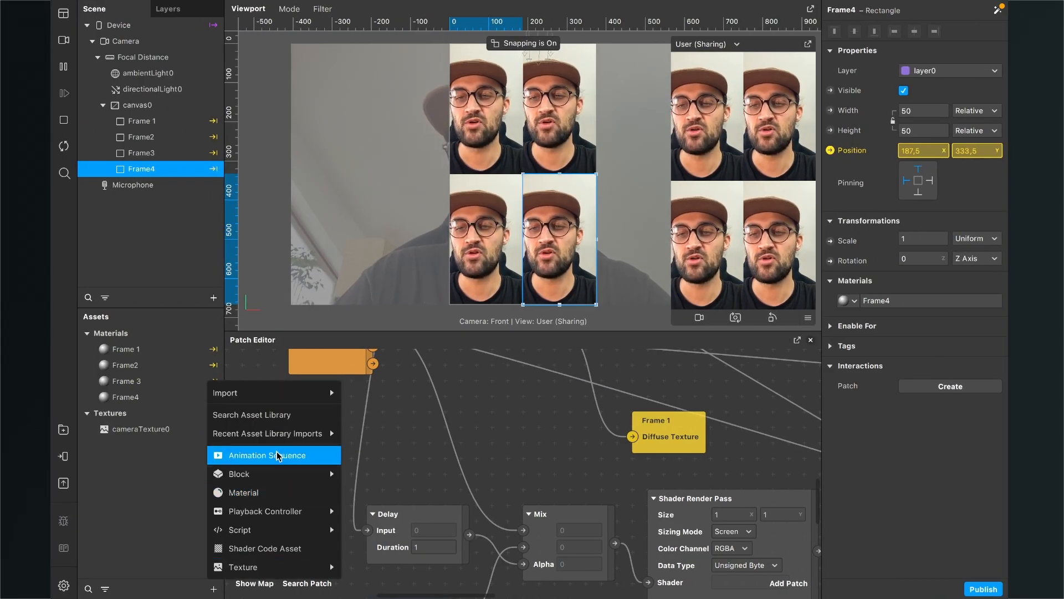
mouse_move(300, 392)
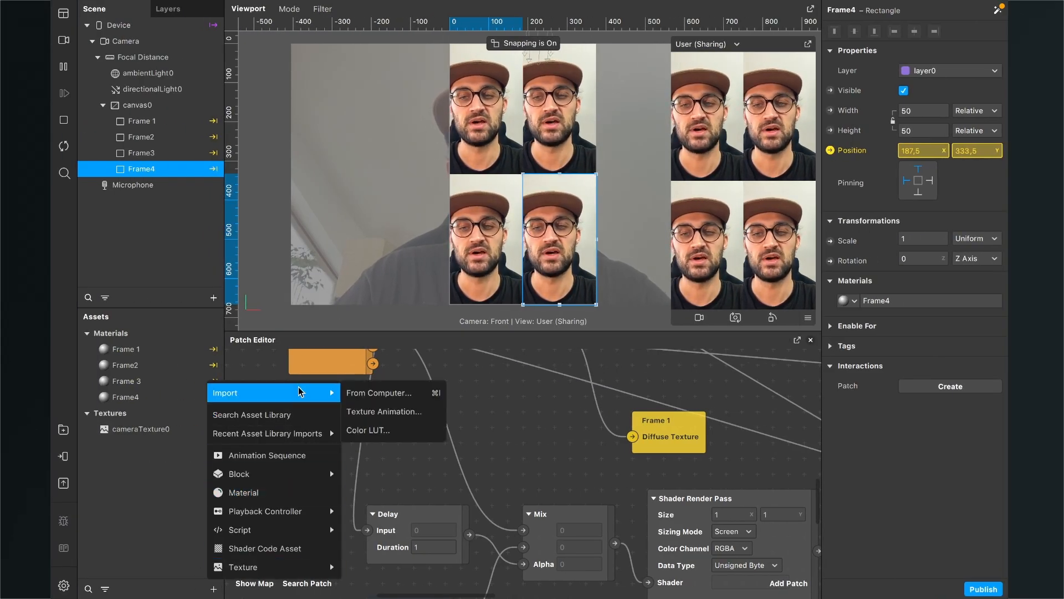
click(407, 393)
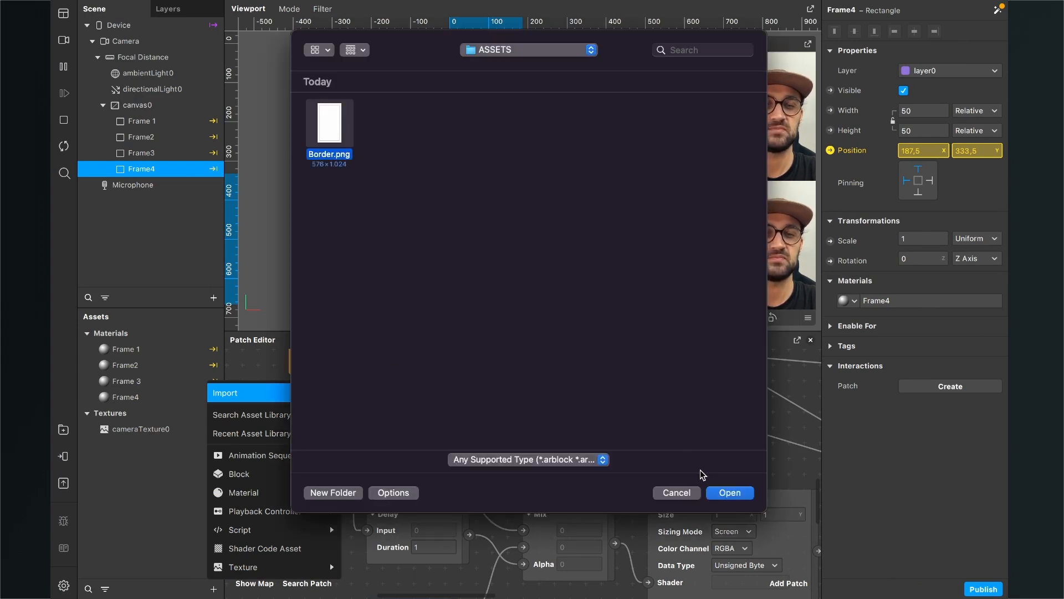
click(729, 492)
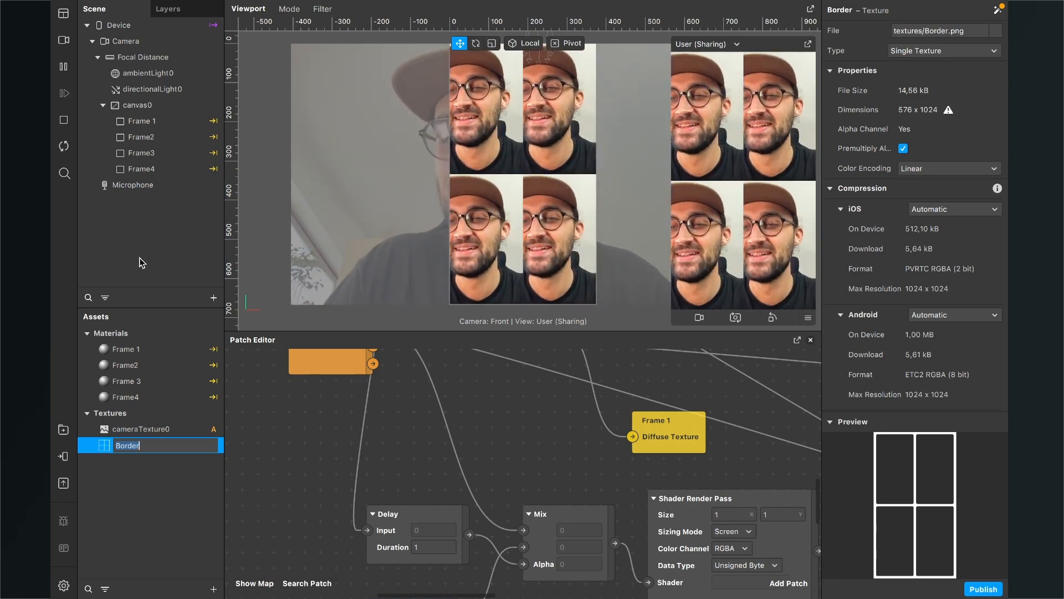
Step: Add a Rectangle to canvas0 below Frame4 and rename it Border
click(212, 299)
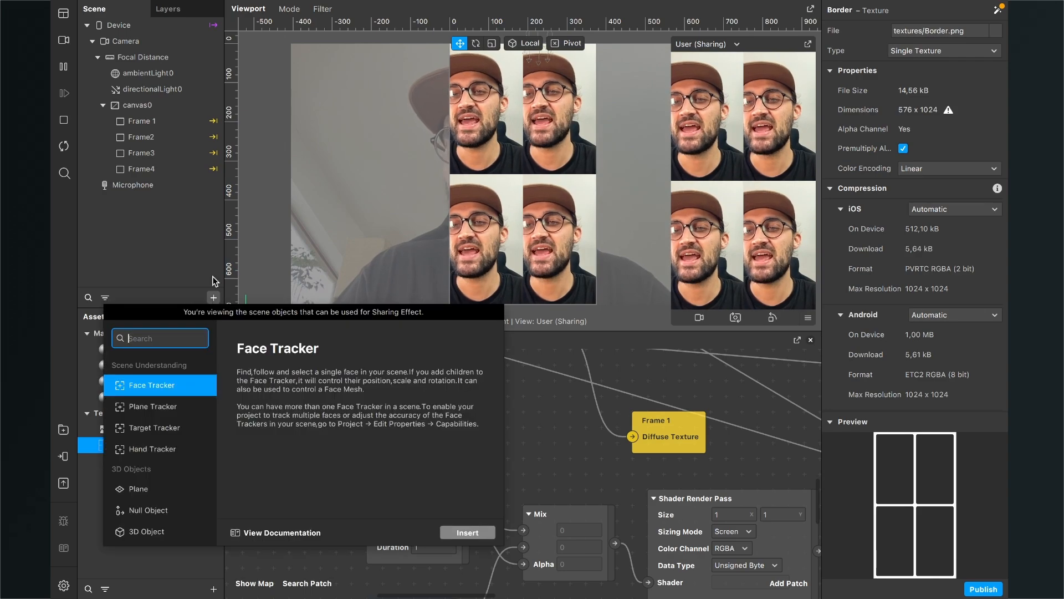
text(Re)
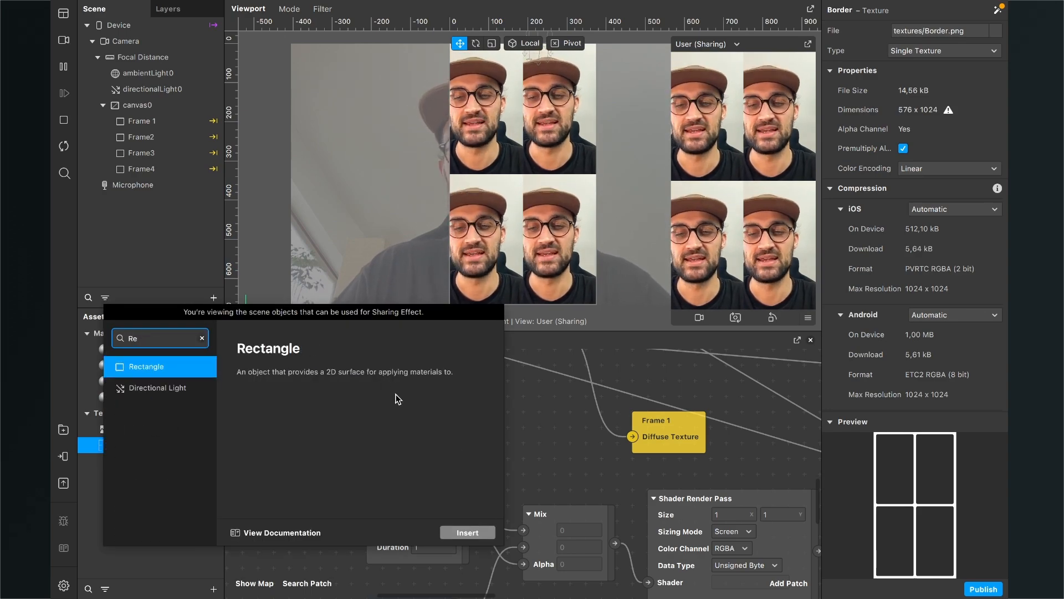
click(467, 532)
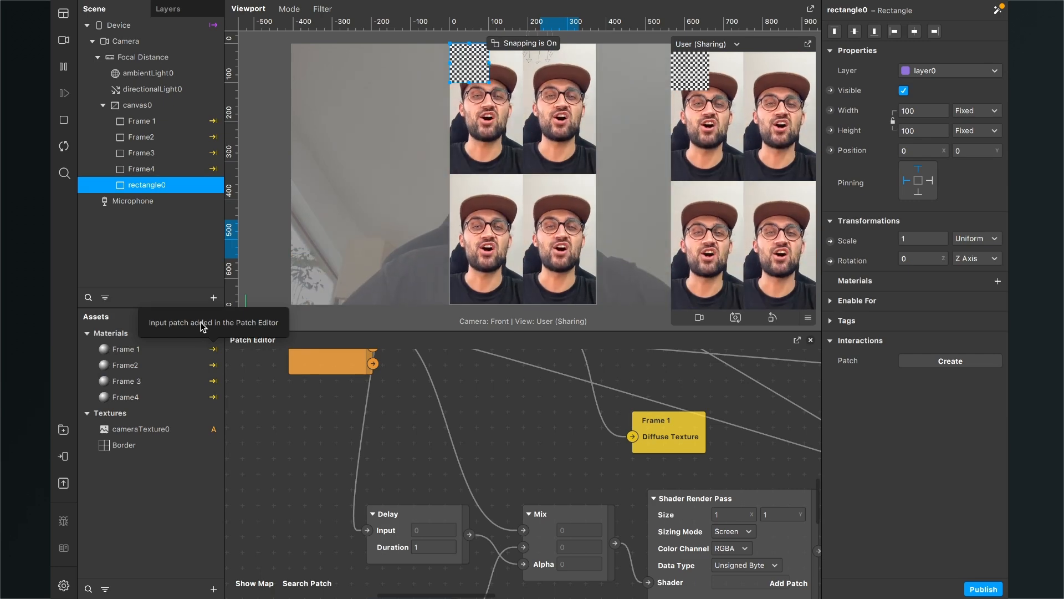
double_click(158, 186)
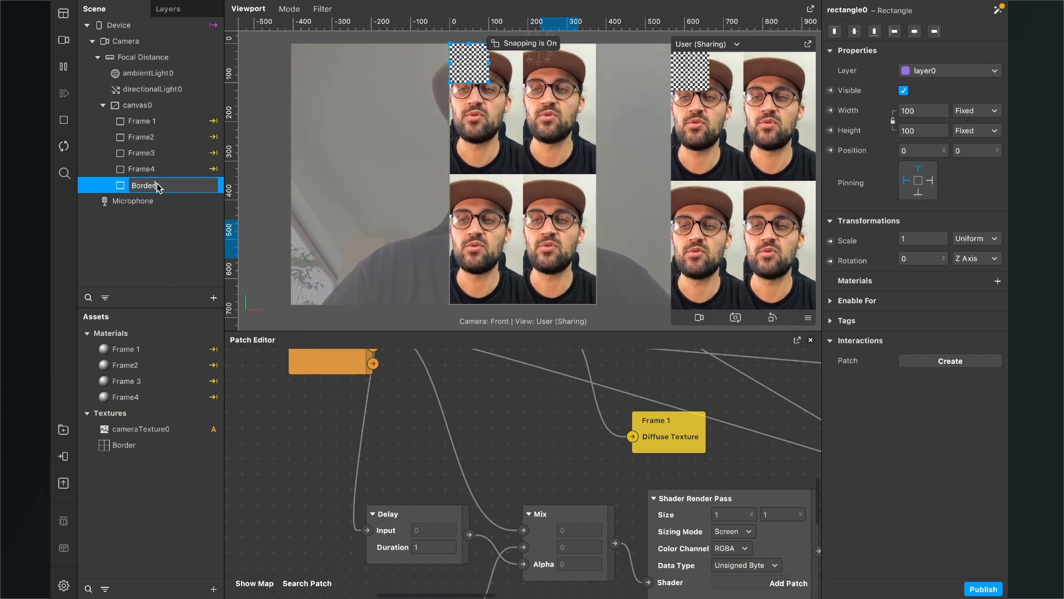
text(Border)
key(Return)
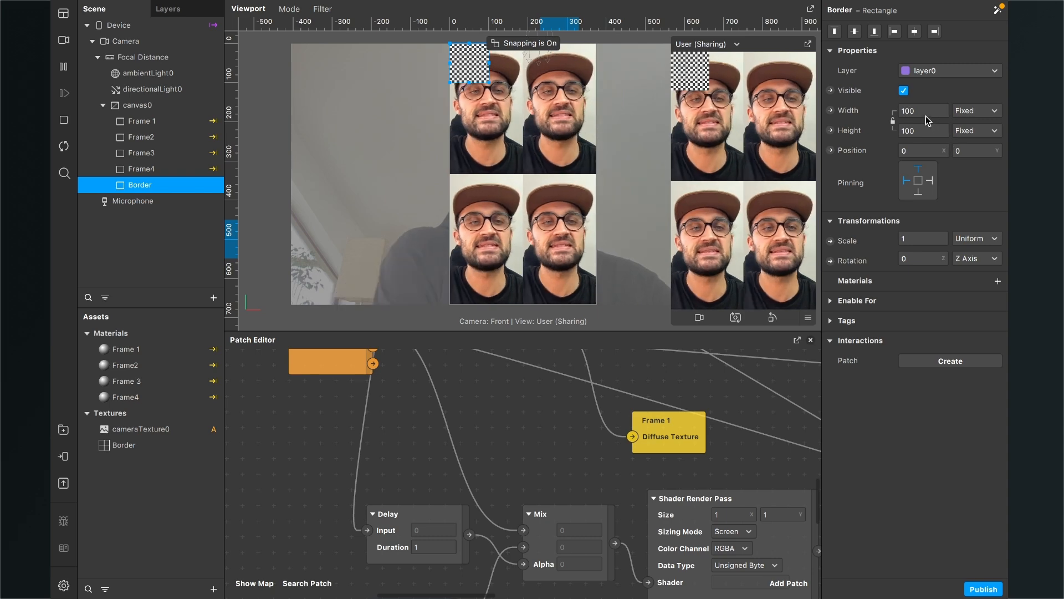
Step: Make the Border rectangle fill the canvas's width and height, and assign a newly created material to it
click(918, 130)
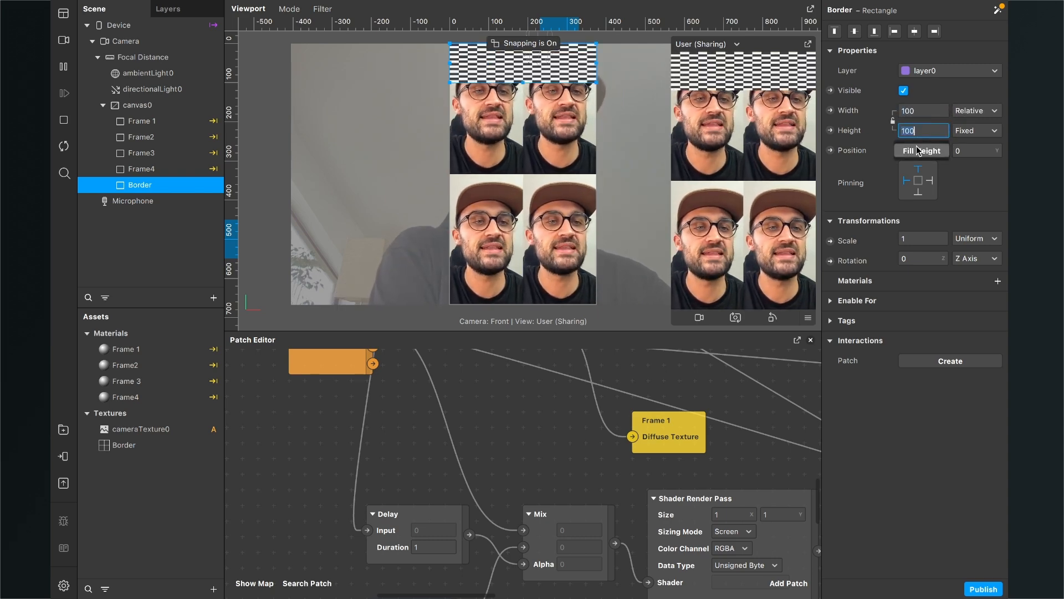
click(916, 150)
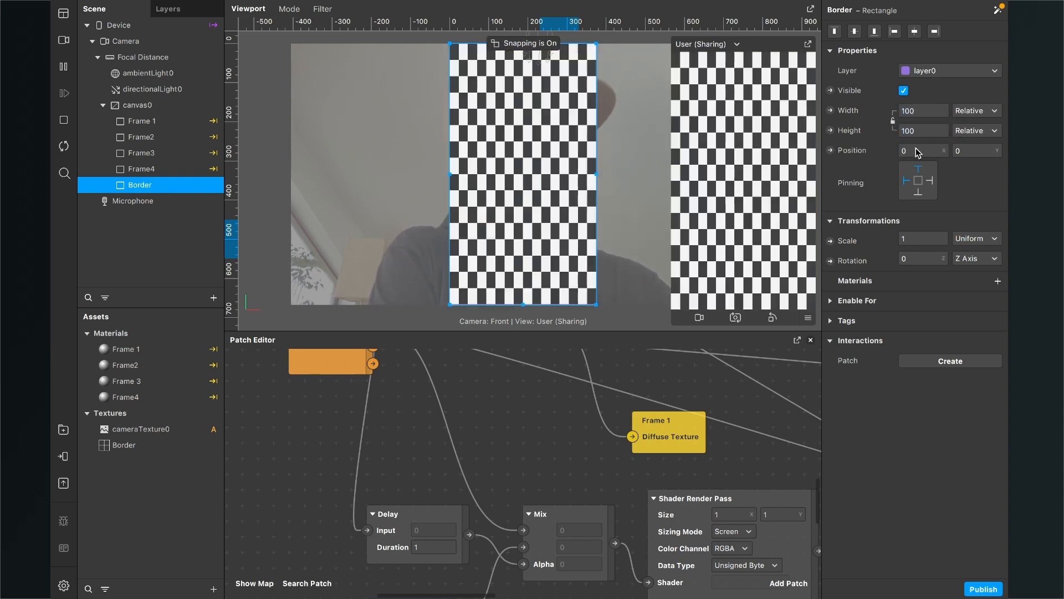
click(996, 282)
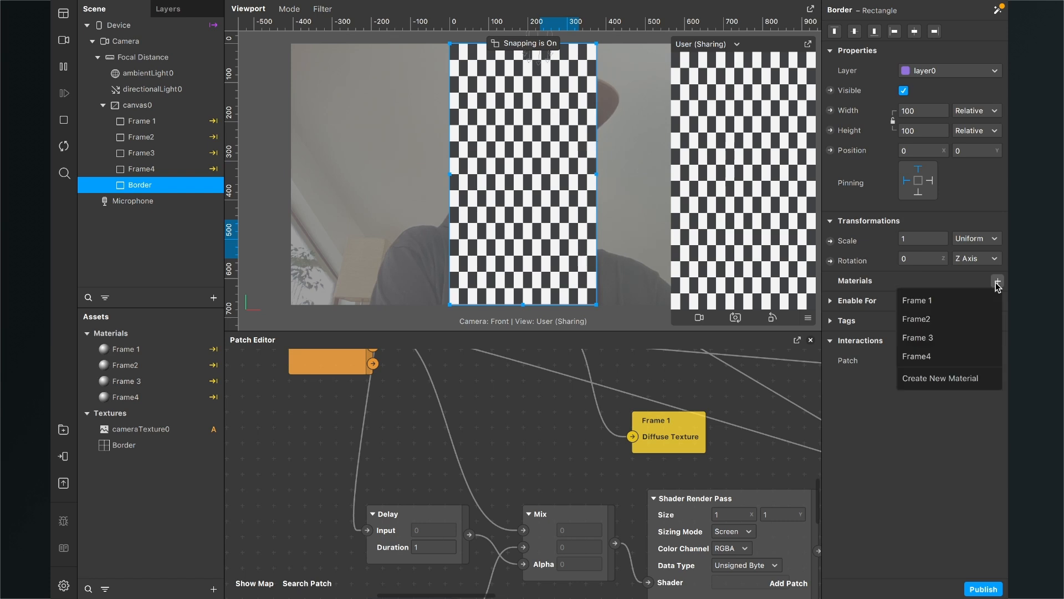
click(939, 379)
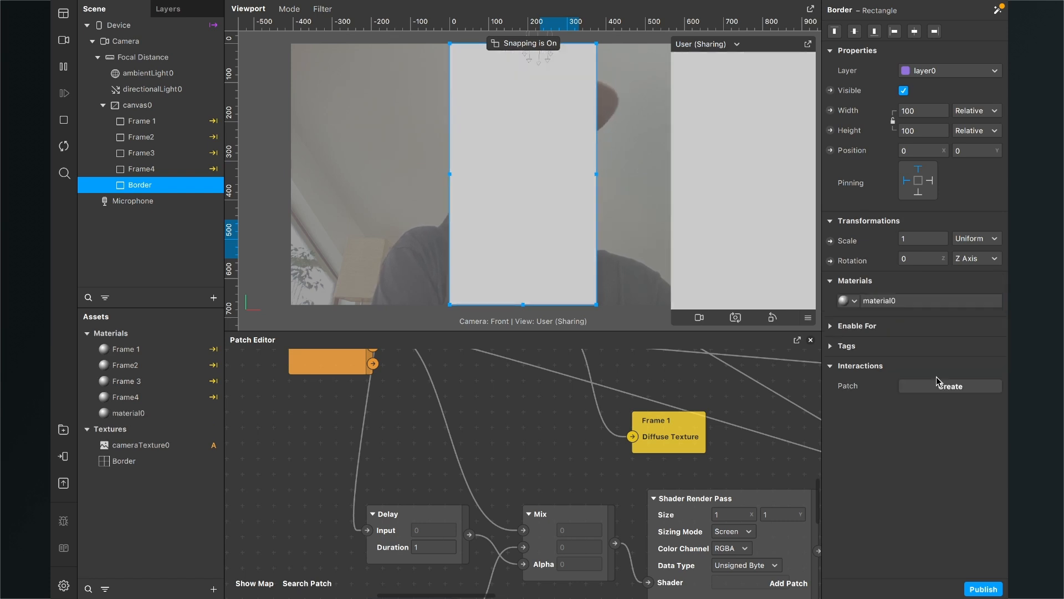
Step: Rename the Border rectangle's new material as Border
click(129, 413)
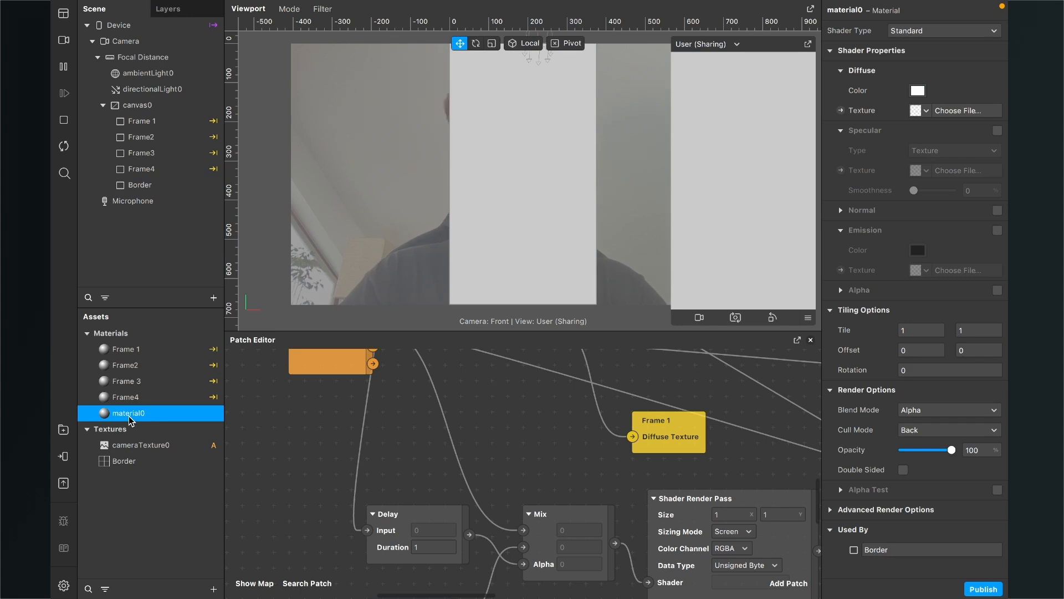
double_click(129, 416)
text(Border)
key(Return)
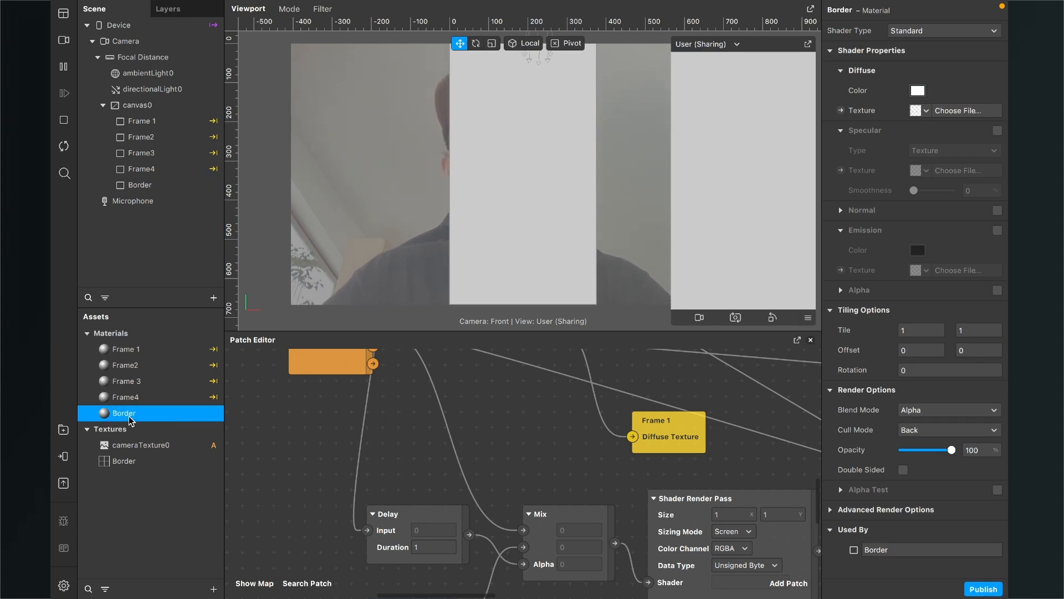
Step: Set the Border material's shader type to Flat and its diffuse texture to Border
click(926, 32)
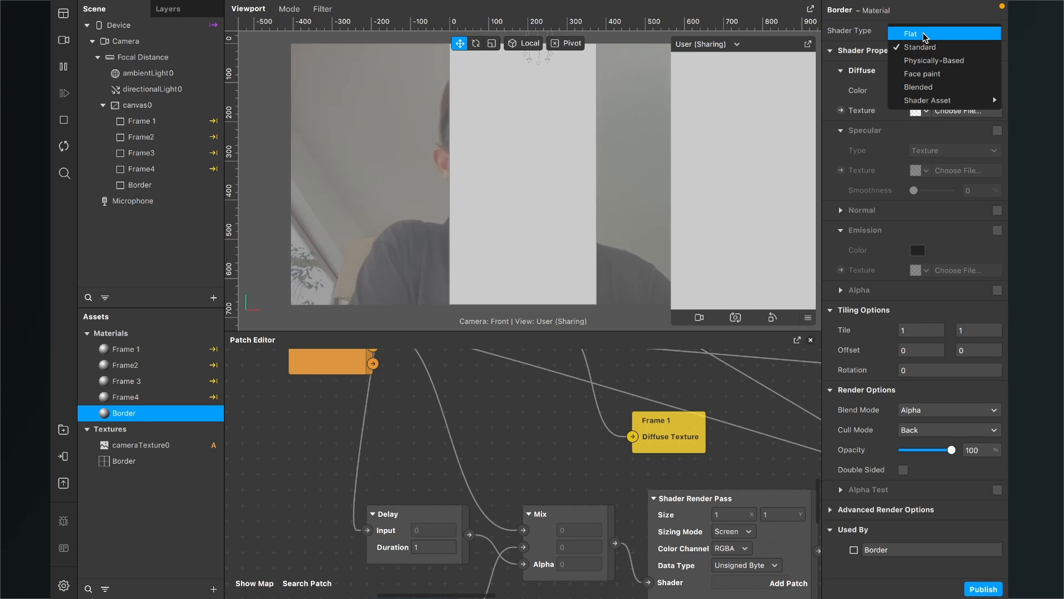
click(926, 35)
click(923, 112)
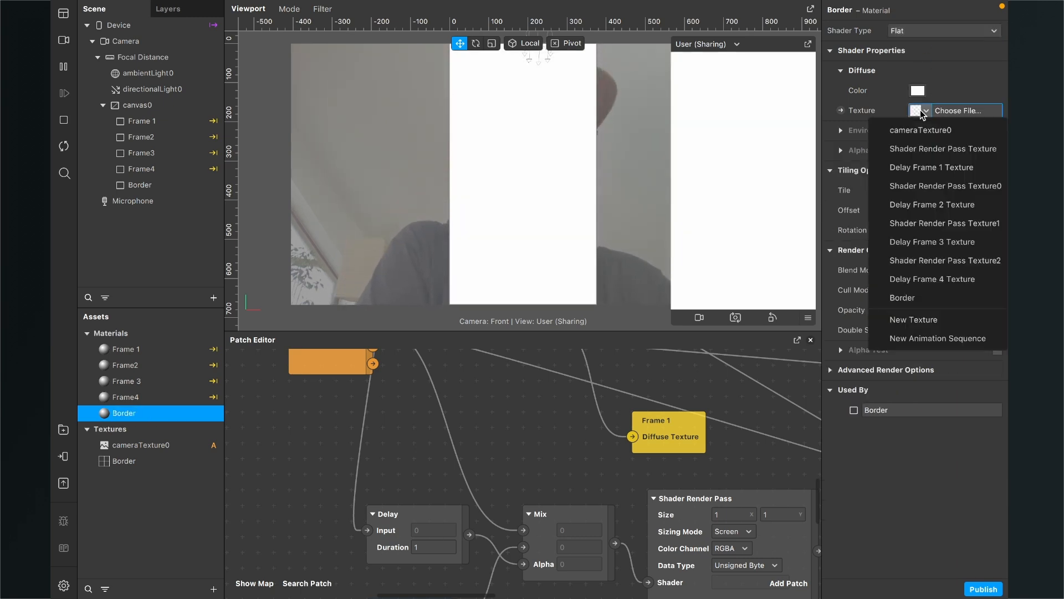
click(899, 299)
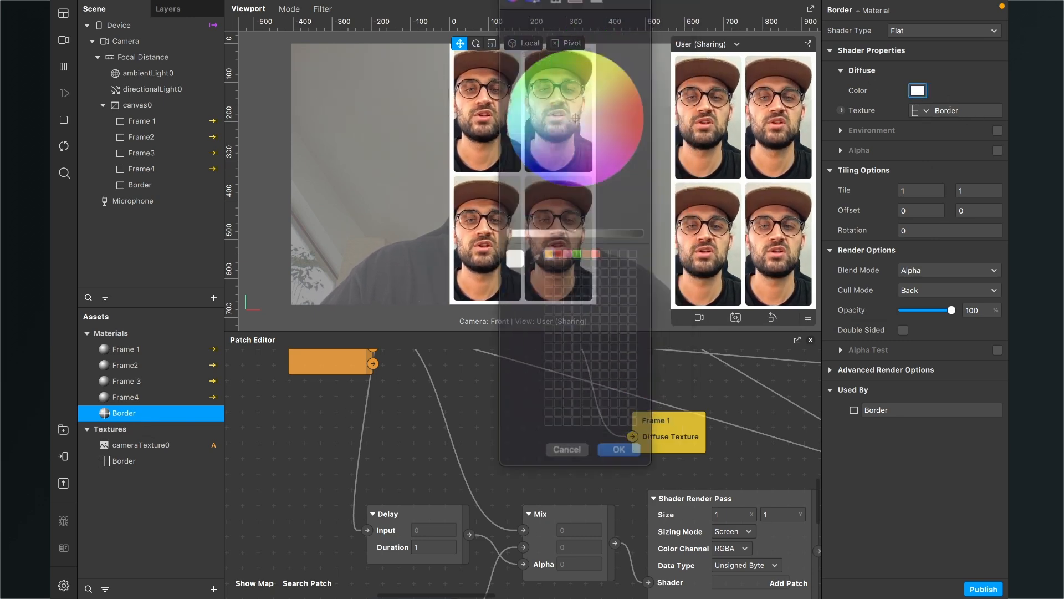
Step: Change the Border material's diffuse color to Black from the Apple color palette
drag(627, 3, 341, 116)
drag(321, 273, 288, 252)
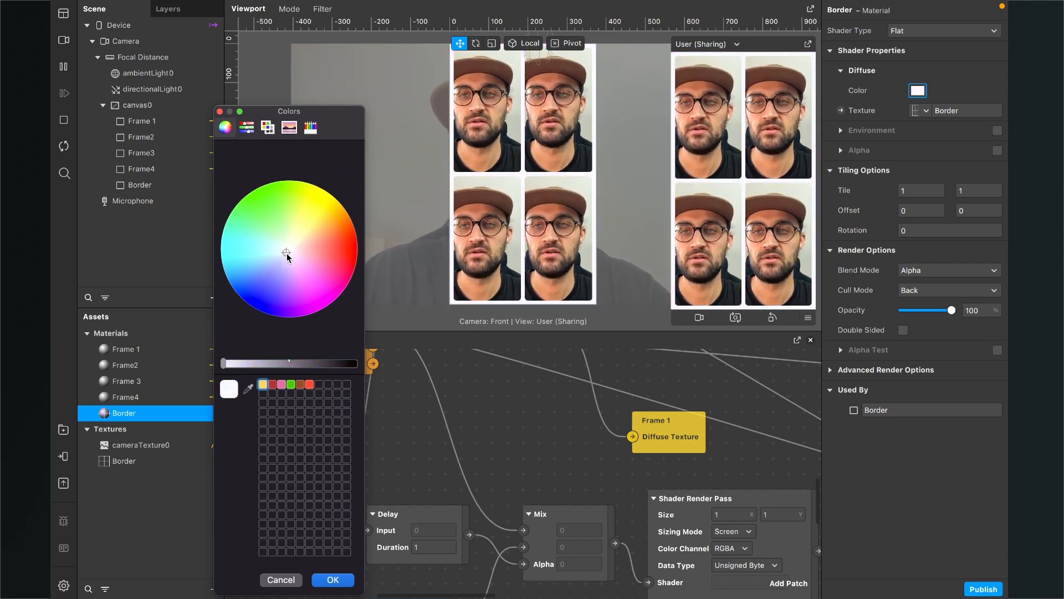
click(268, 127)
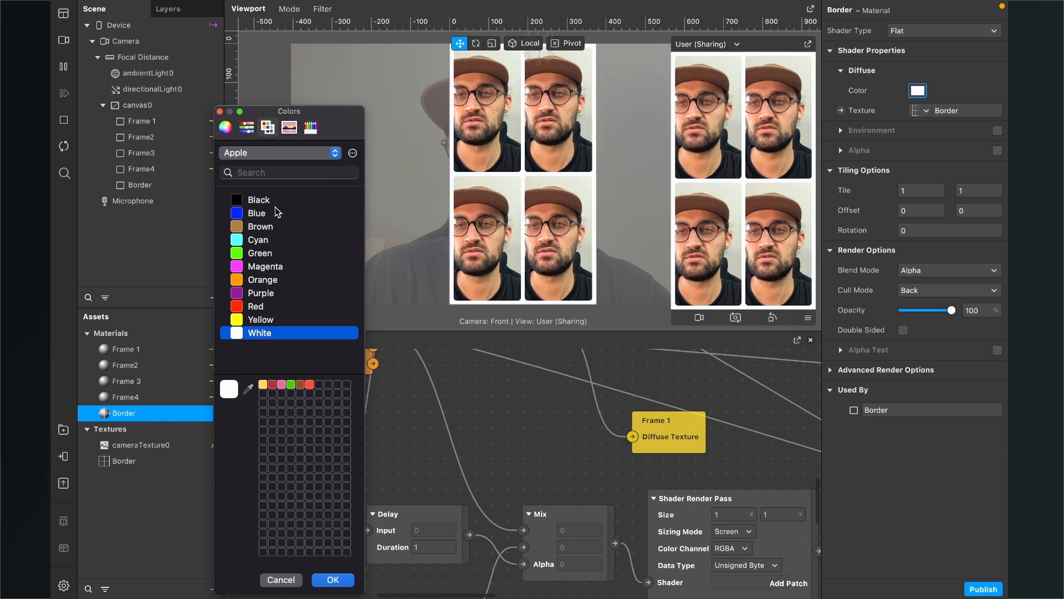
click(244, 209)
click(248, 201)
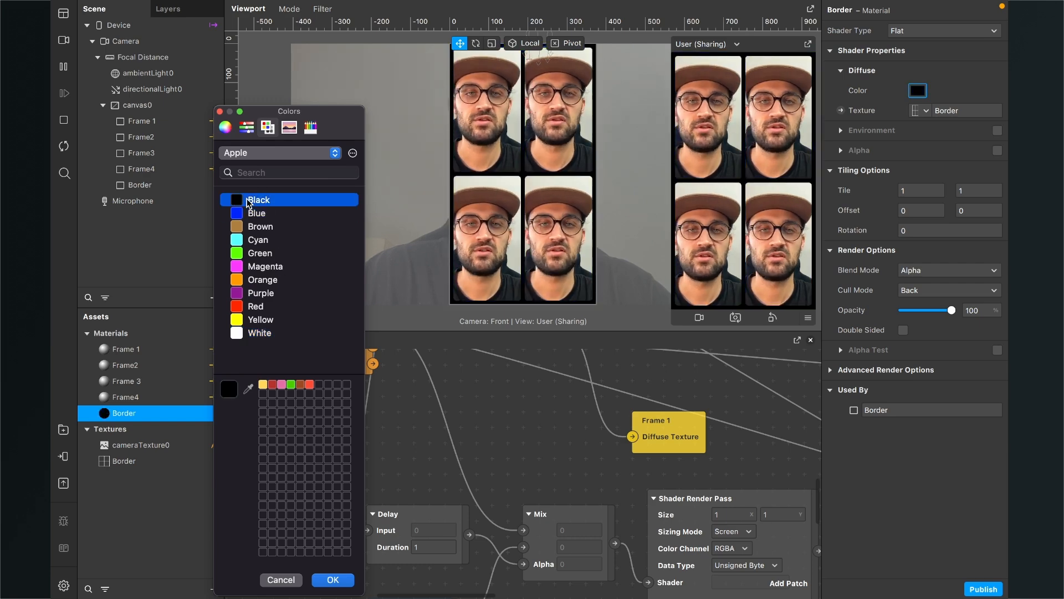
click(339, 579)
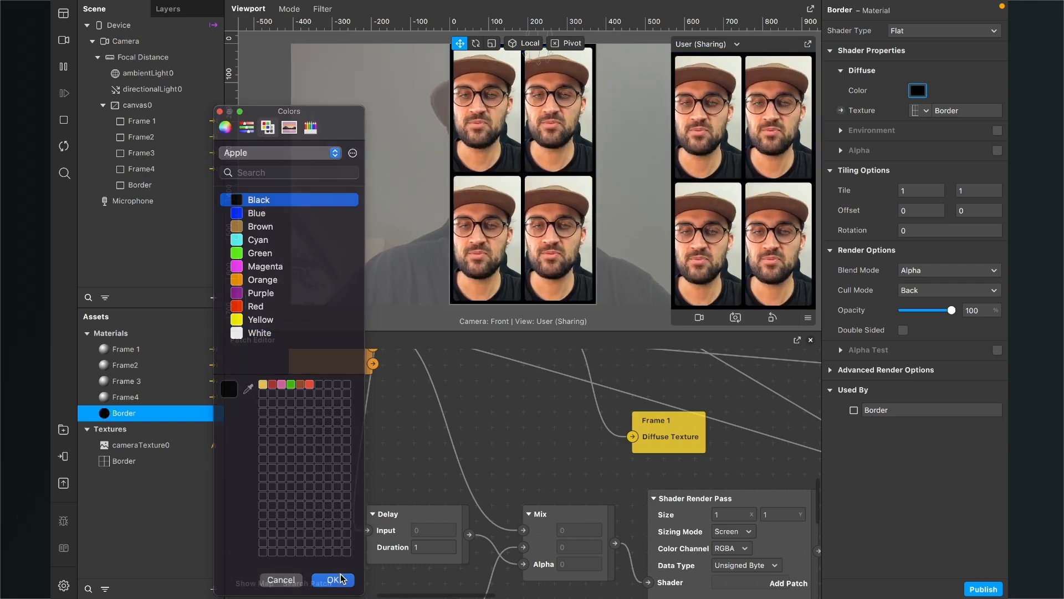
Step: Move the large Delay Frame 1 patch closer to the Shader Render Pass that feeds it
scroll(532, 422, down, 5)
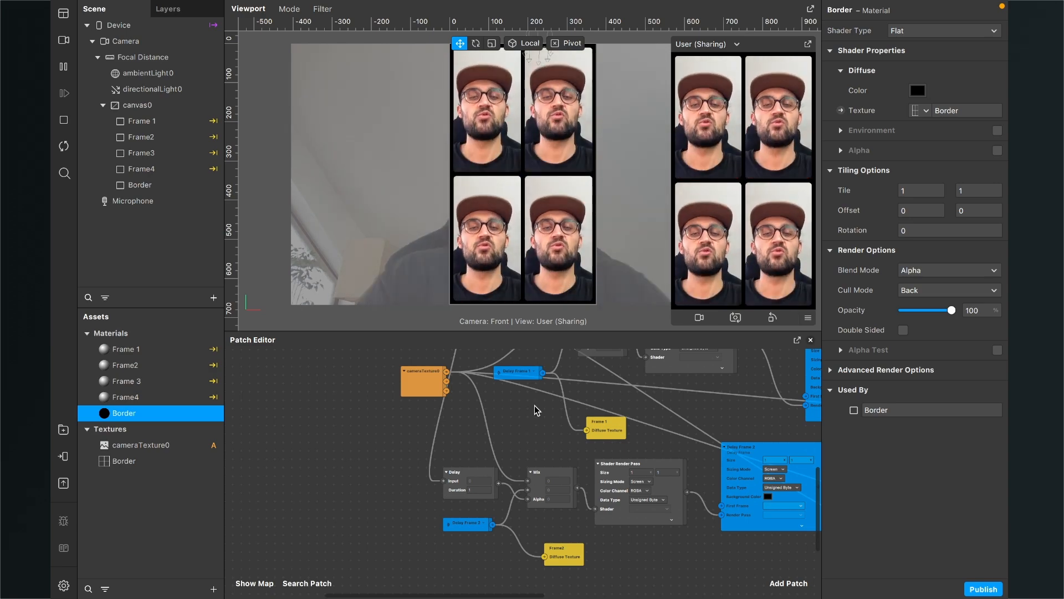
scroll(477, 441, right, 2)
scroll(476, 440, up, 1)
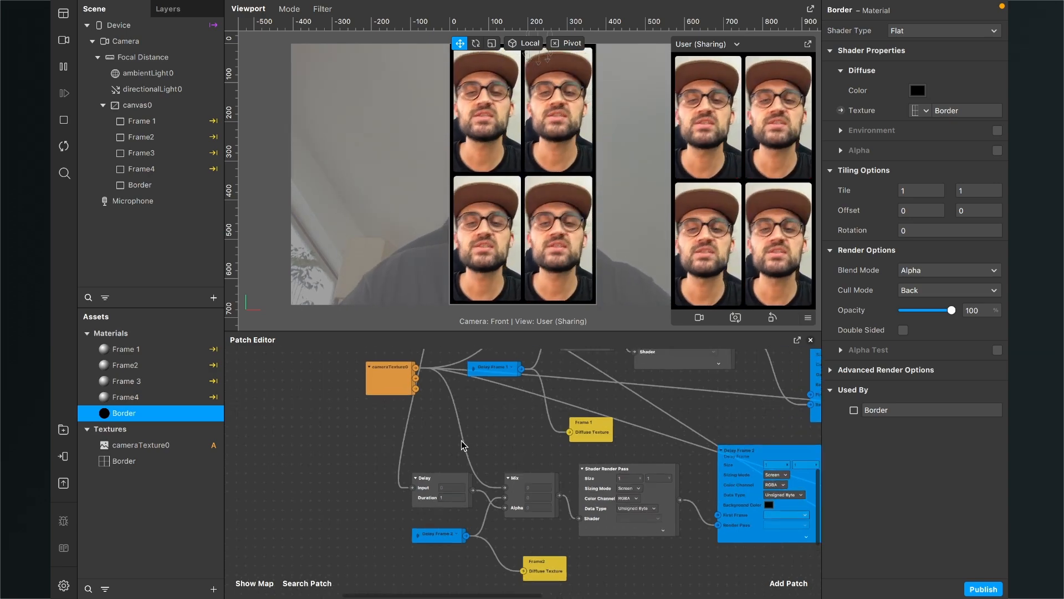
scroll(461, 440, up, 4)
scroll(461, 441, up, 3)
scroll(461, 440, right, 3)
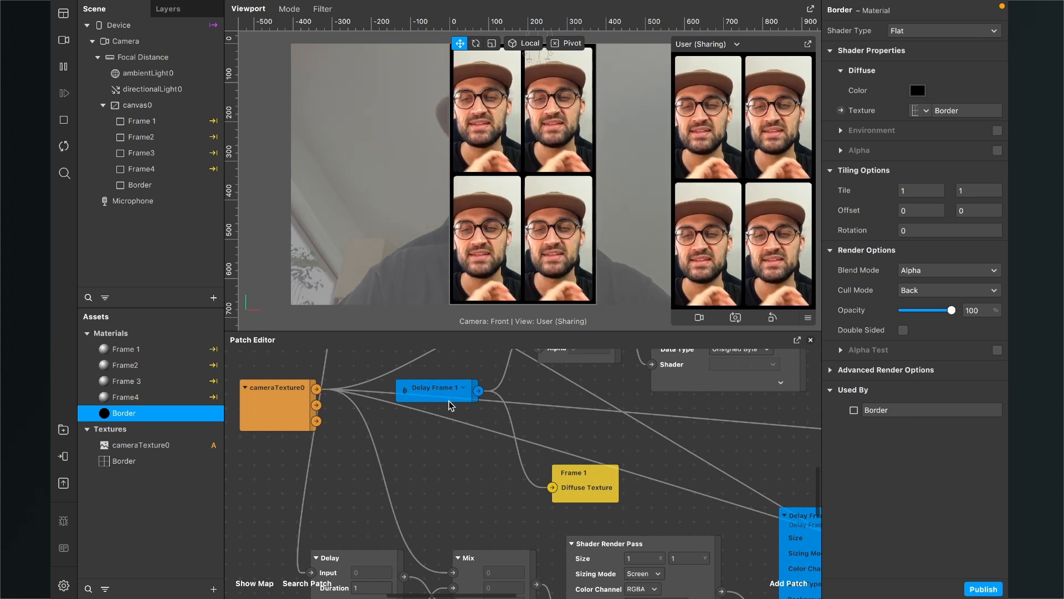
scroll(438, 423, down, 3)
scroll(438, 422, right, 5)
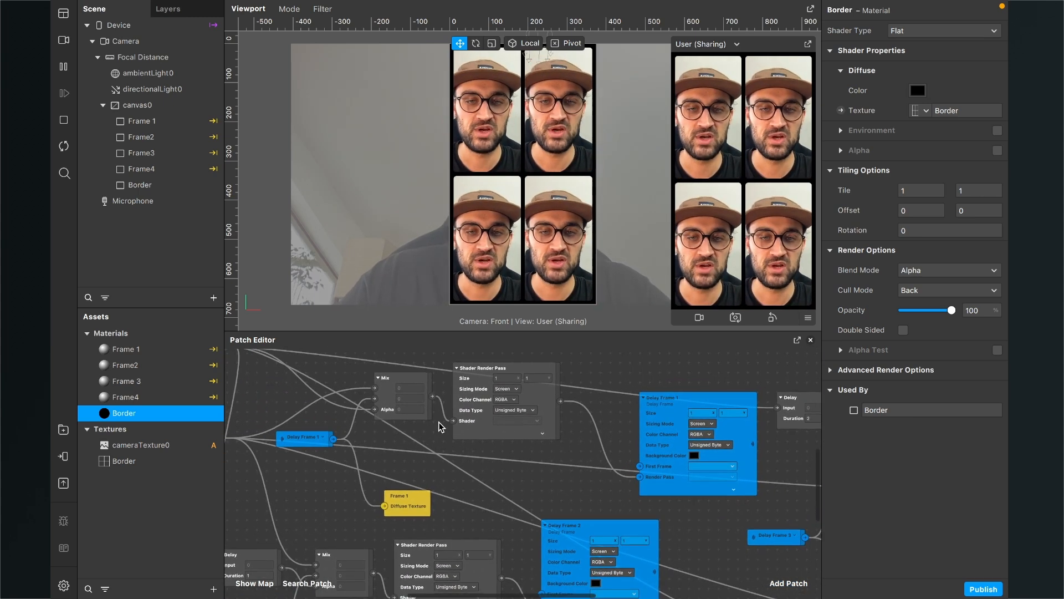
drag(657, 398, 616, 369)
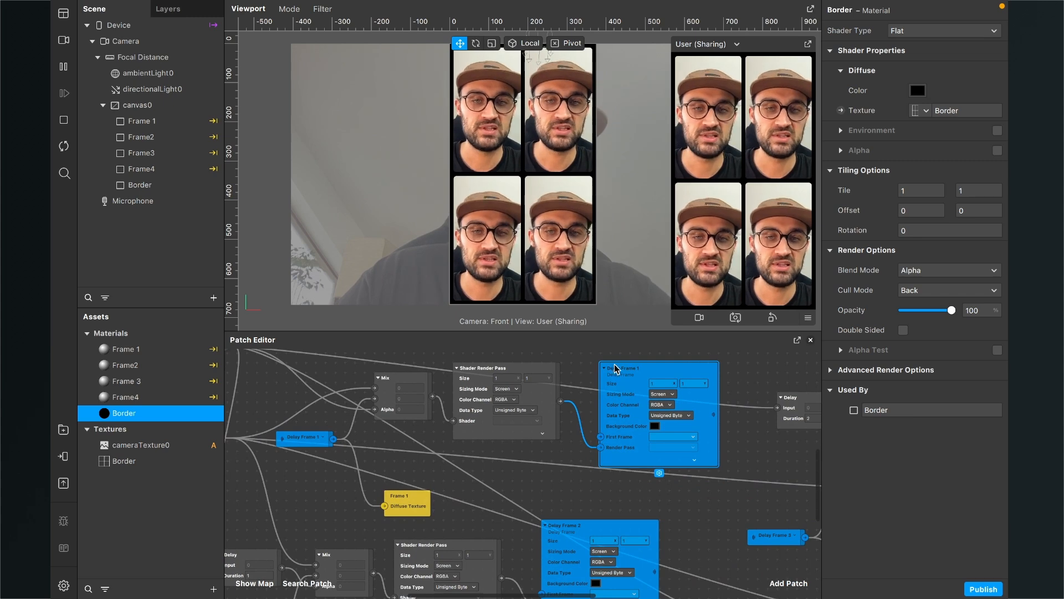
scroll(553, 415, down, 3)
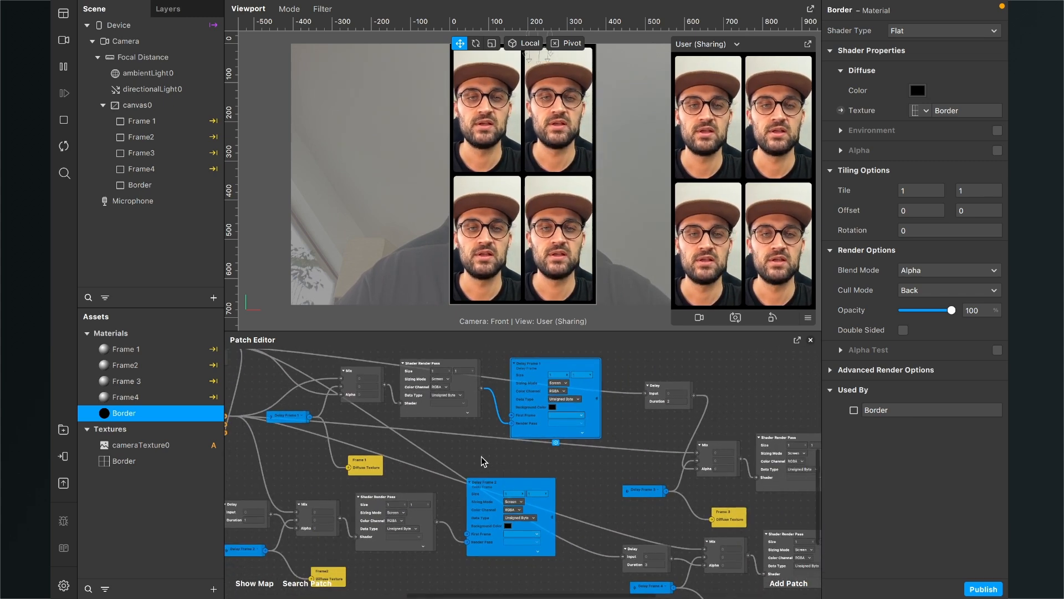
scroll(481, 457, right, 3)
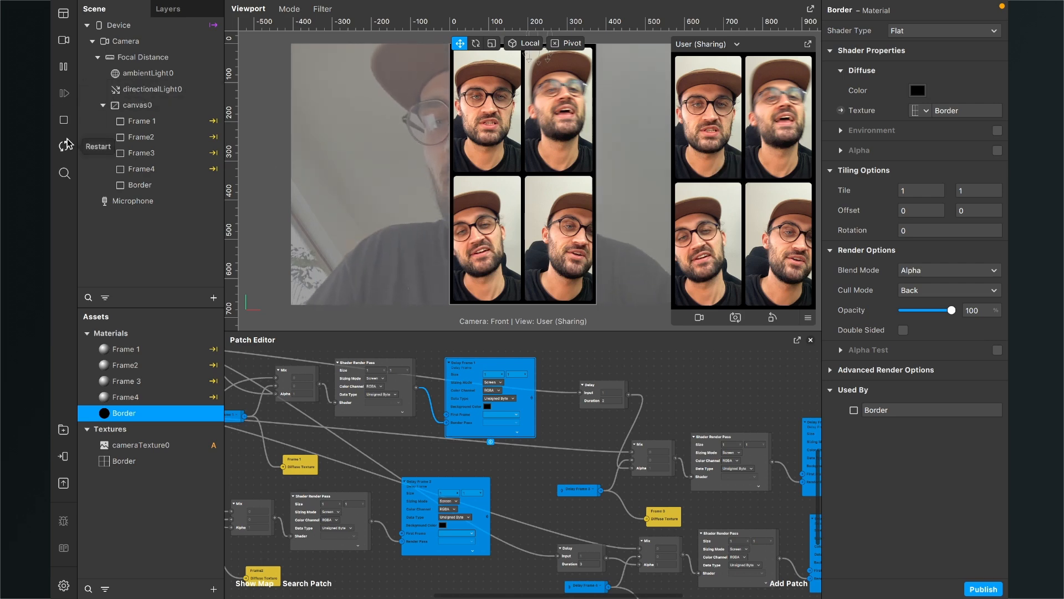
Step: Add a patch for the scene's Camera in the empty area before the Screen Tap patch
scroll(414, 429, left, 5)
scroll(414, 429, up, 2)
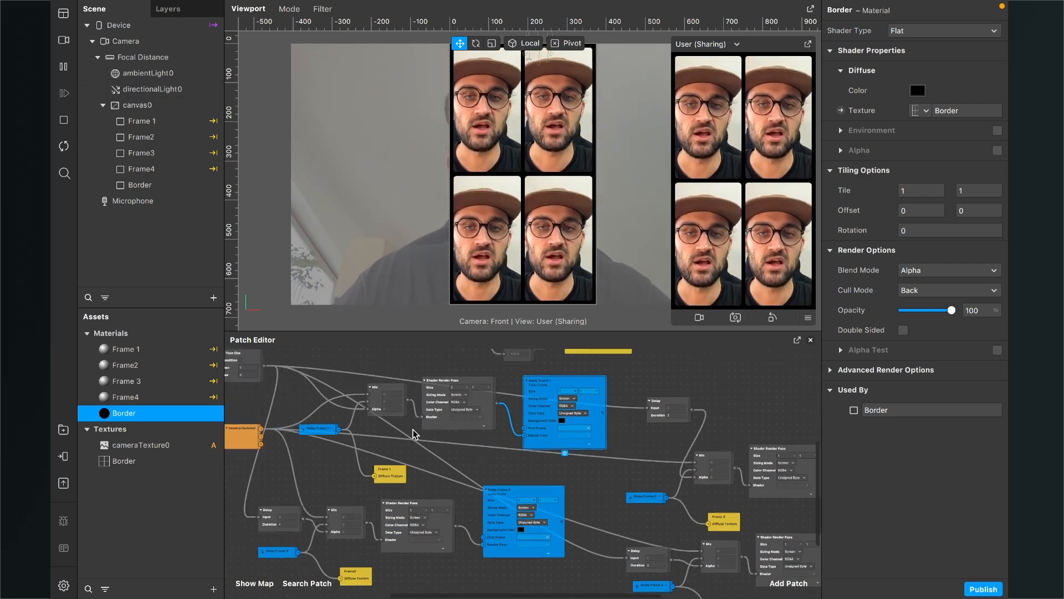
scroll(414, 433, left, 4)
scroll(414, 433, up, 1)
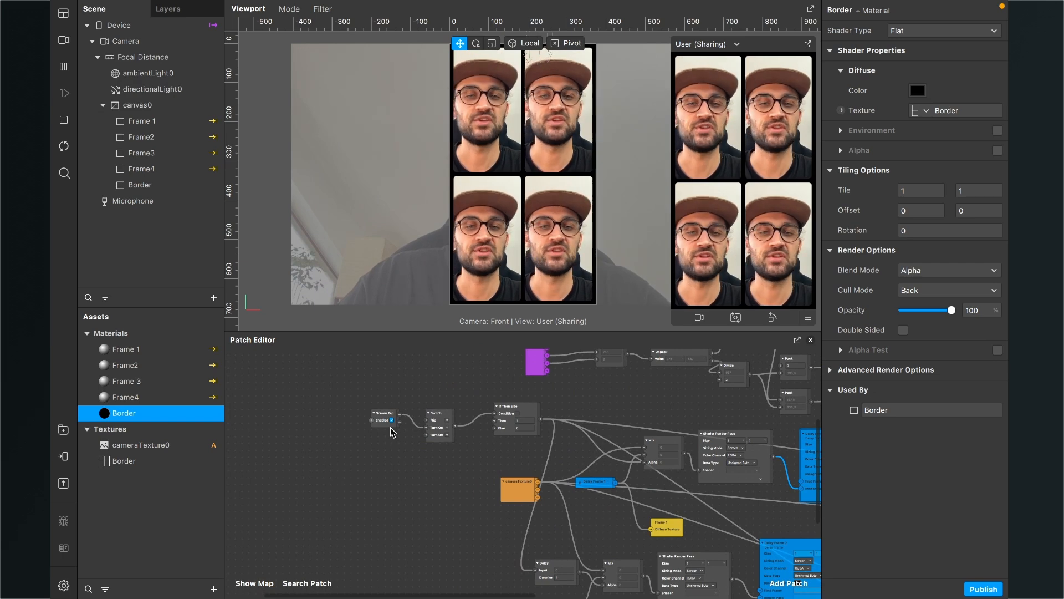
ctrl+scroll(391, 427, up, 4)
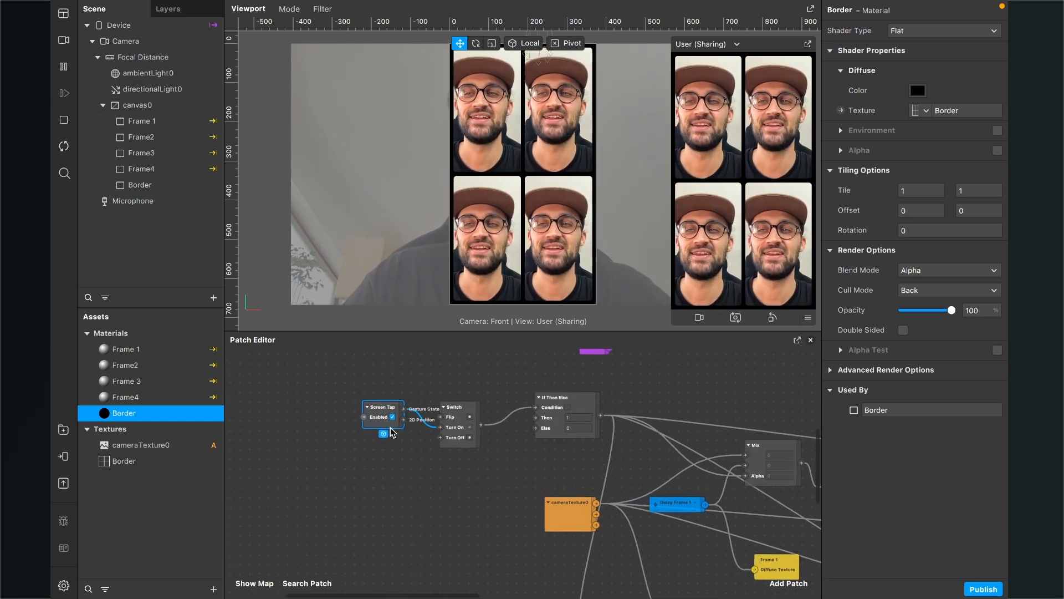
scroll(391, 428, left, 1)
scroll(391, 427, down, 1)
scroll(307, 468, left, 4)
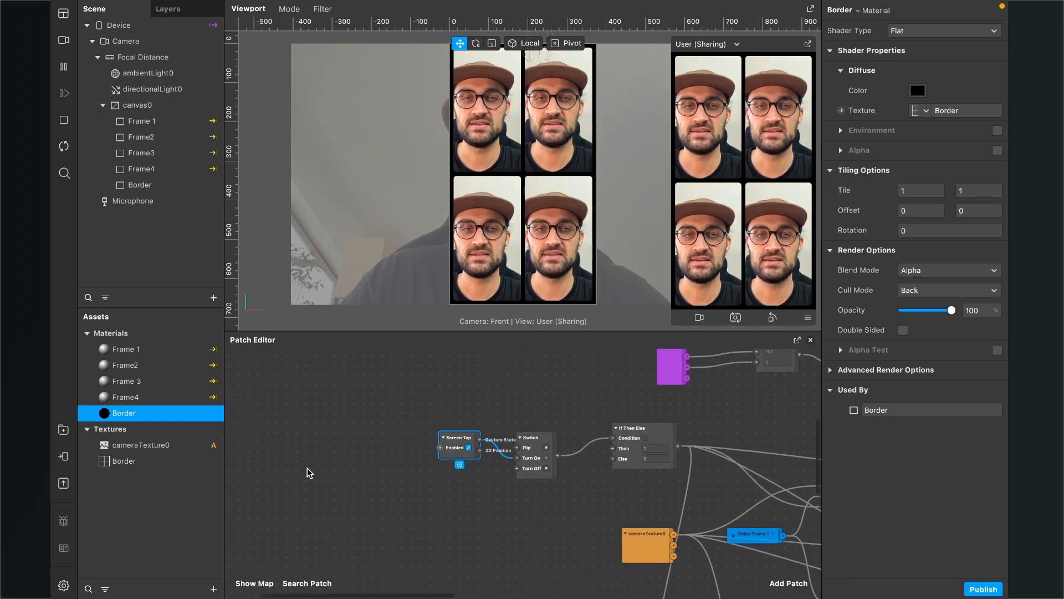
scroll(307, 468, right, 1)
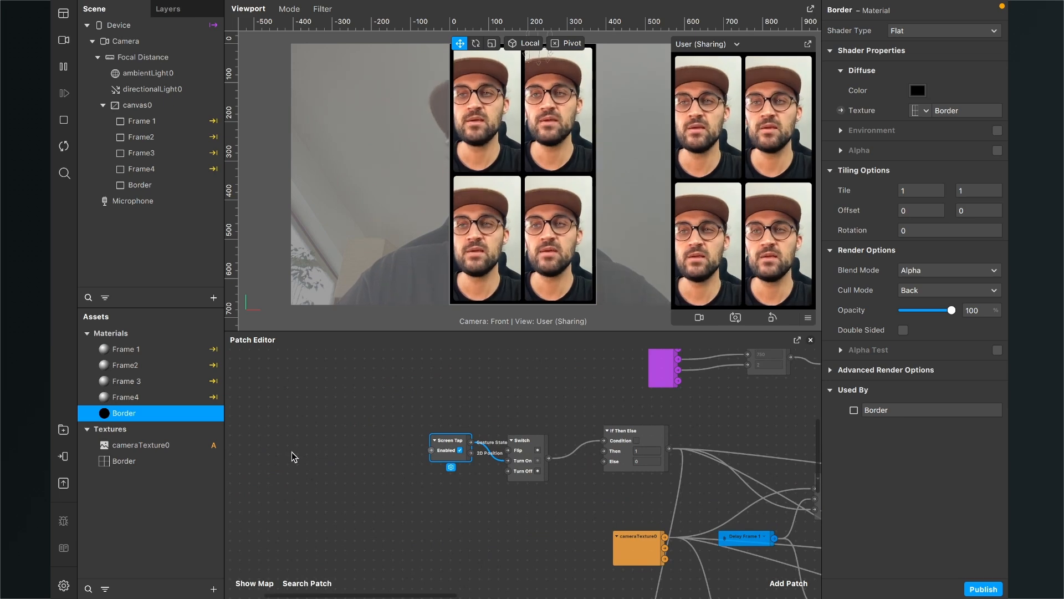
click(110, 42)
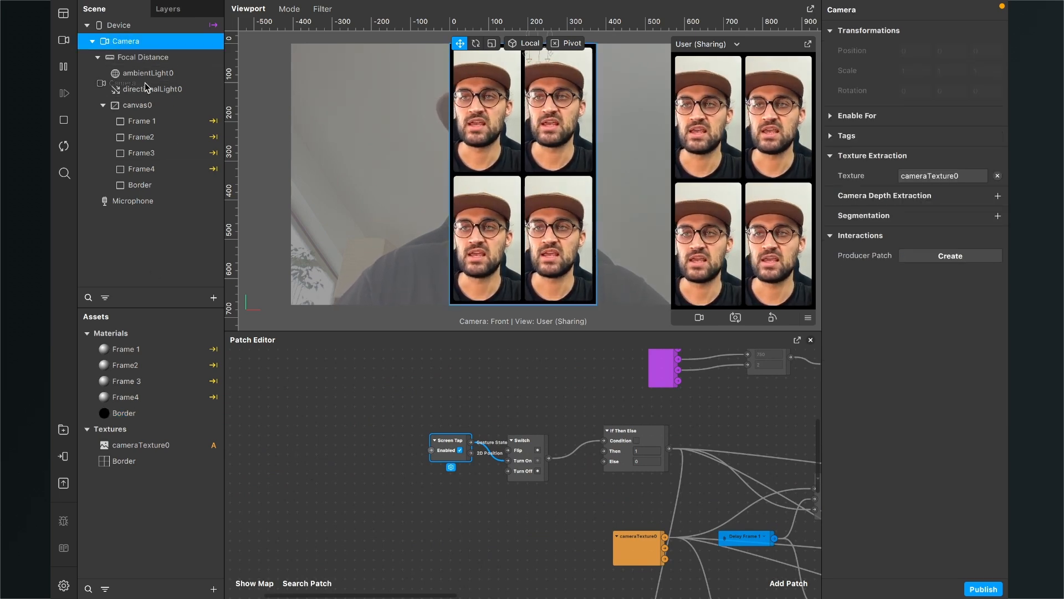
drag(110, 42, 307, 442)
scroll(342, 450, up, 3)
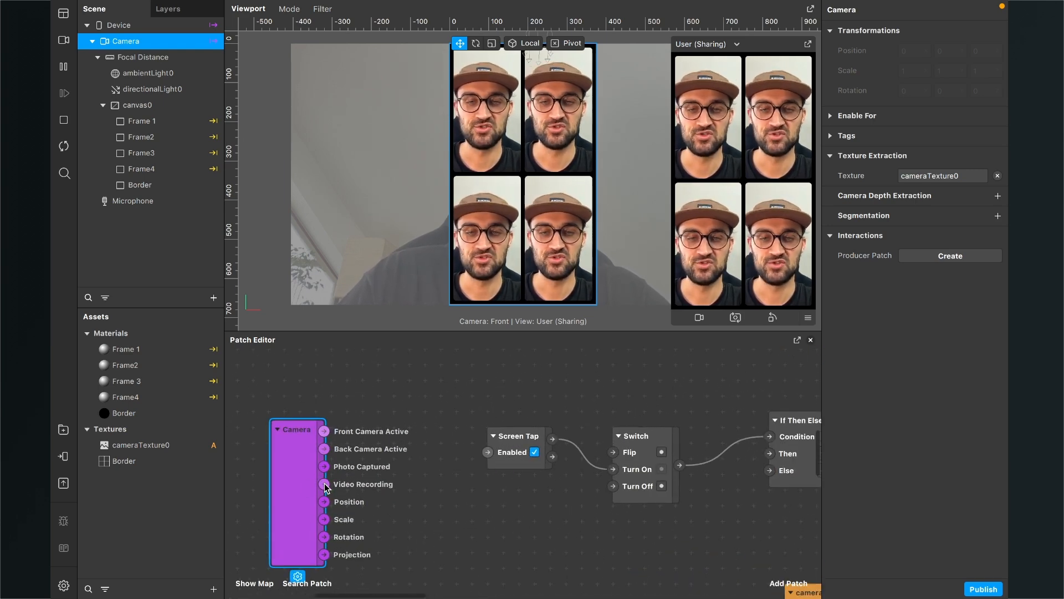
Step: Connect the Camera's Video Recording output through a Pulse to the Switch's Turn On input, placing the Pulse below Screen Tap
drag(326, 486, 614, 470)
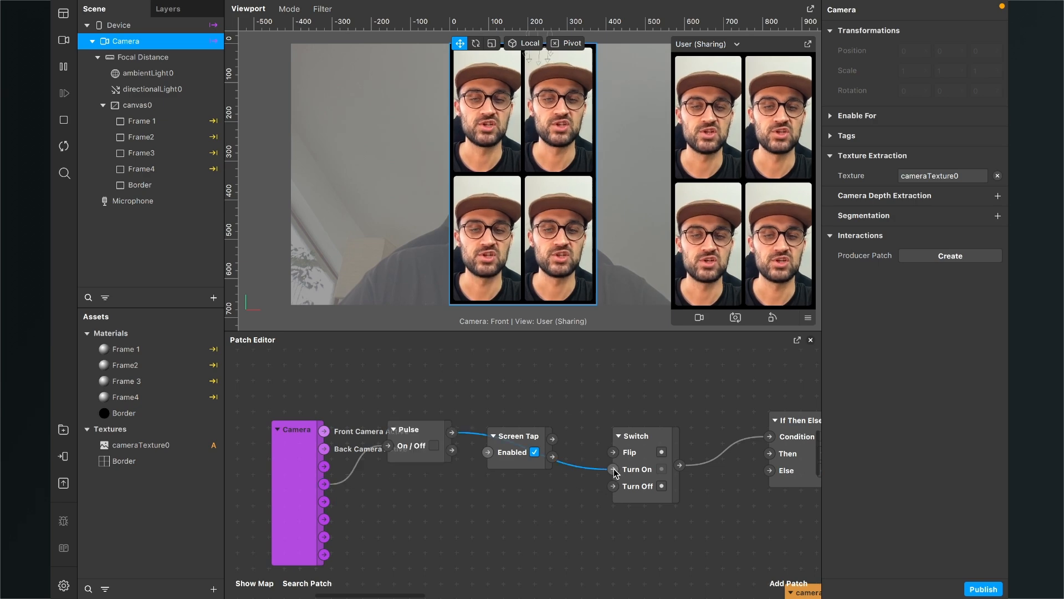
drag(418, 454, 424, 524)
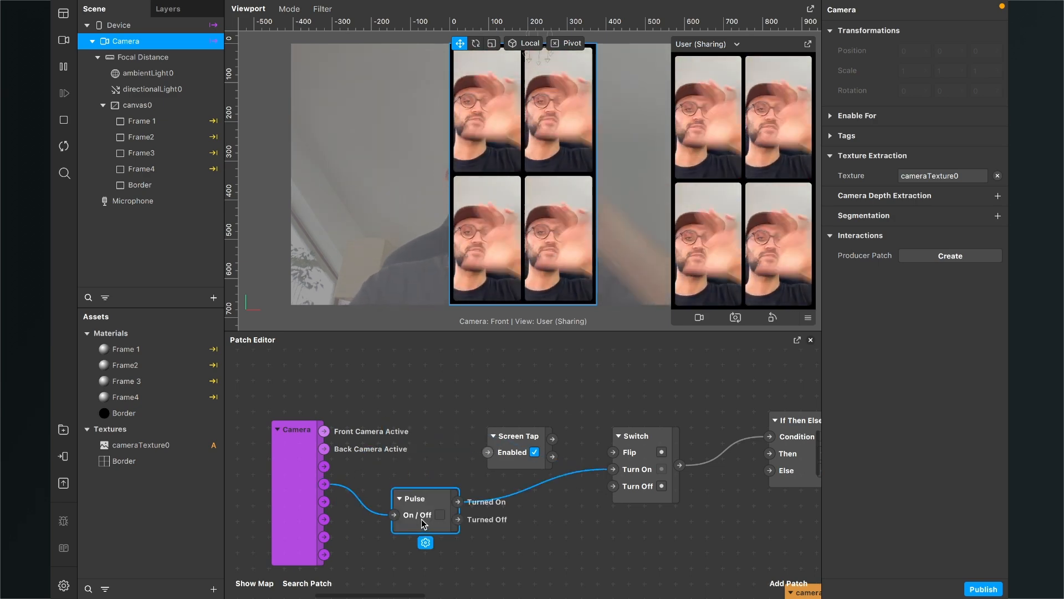
Step: Add a Delay patch with a duration of 1 beside the Switch and connect the Switch's output to its input
scroll(485, 531, right, 8)
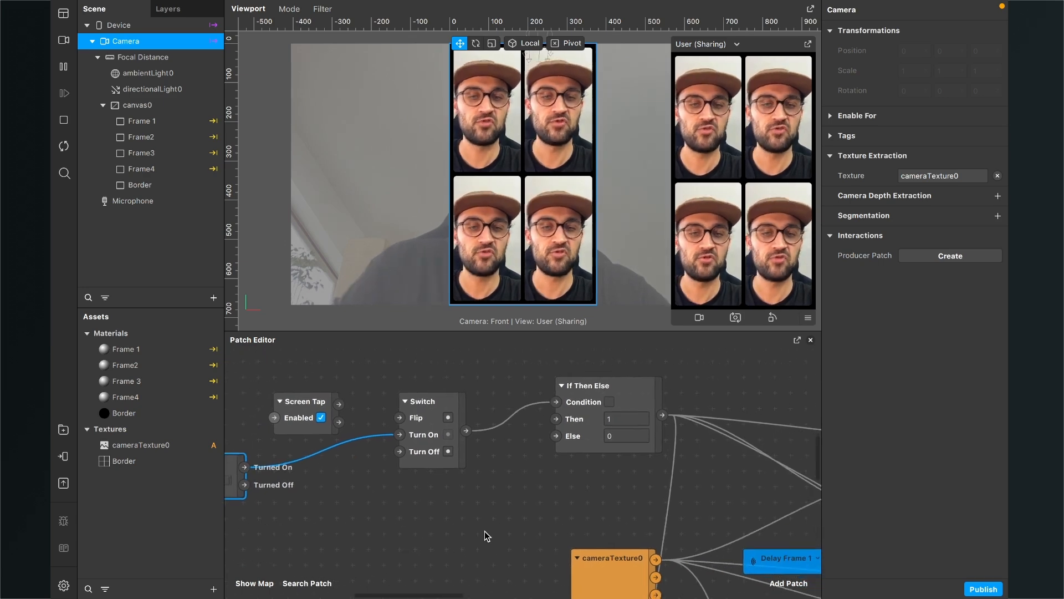
drag(449, 413, 417, 412)
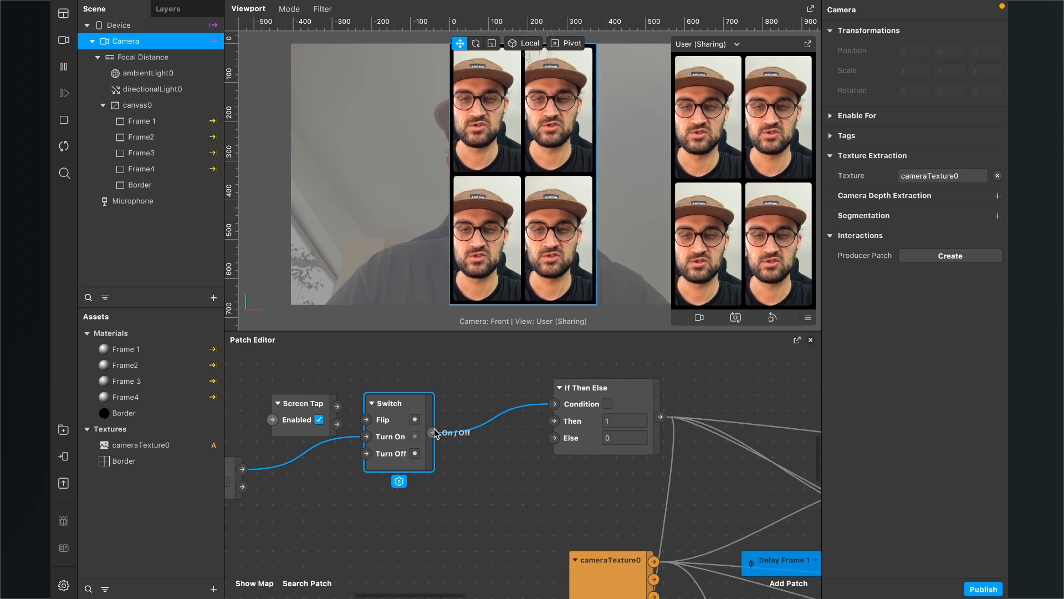
click(797, 591)
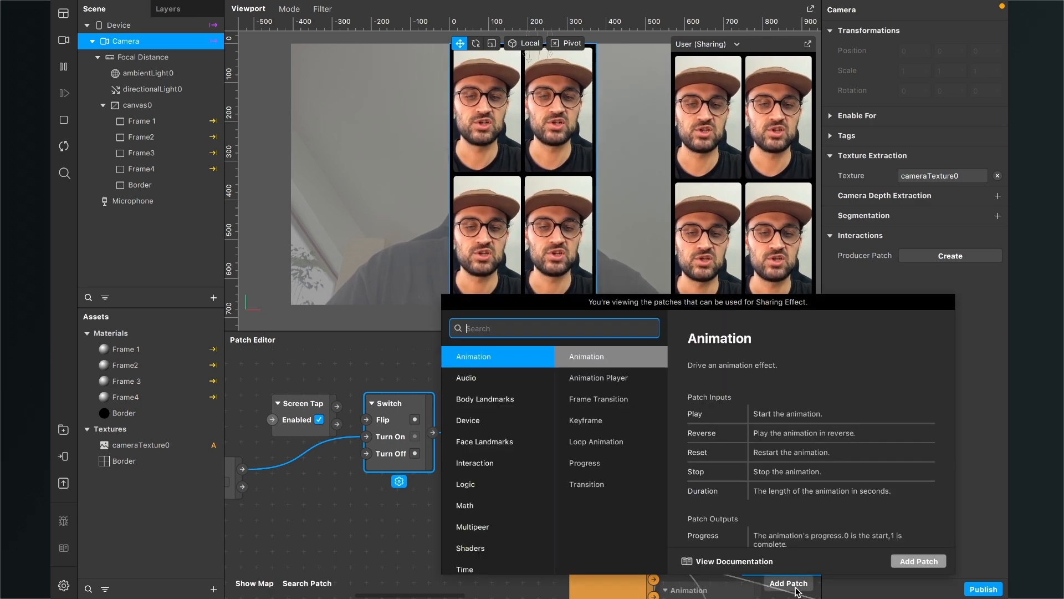
text(del)
key(Return)
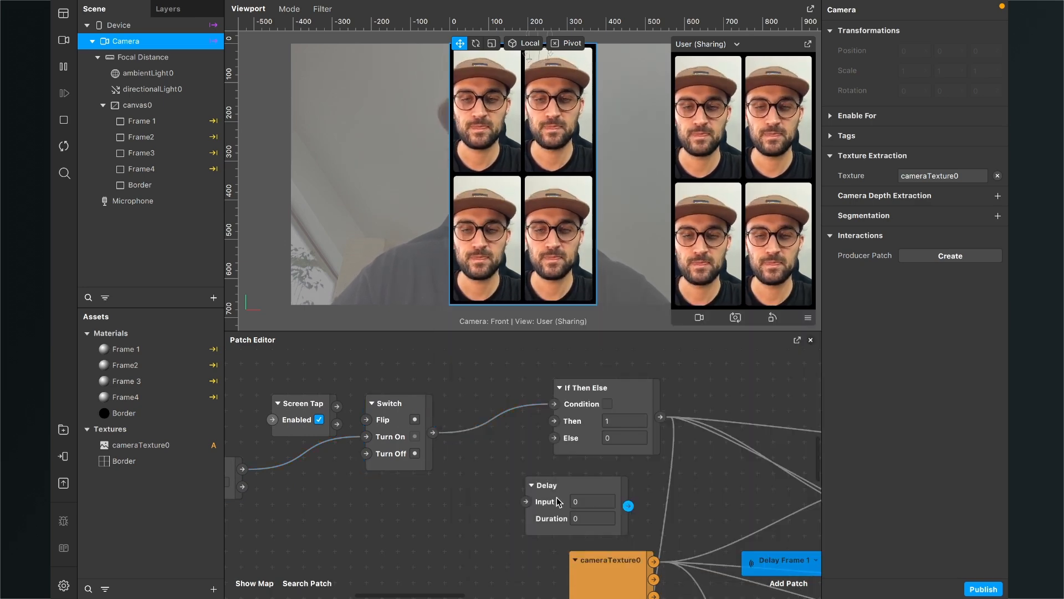
drag(547, 500, 466, 497)
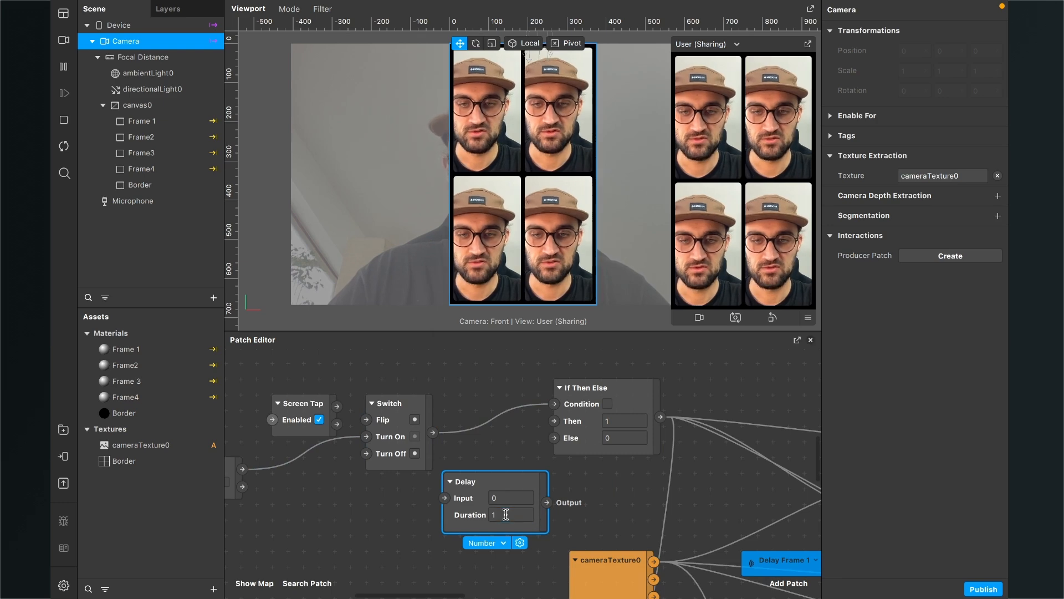
drag(433, 431, 434, 487)
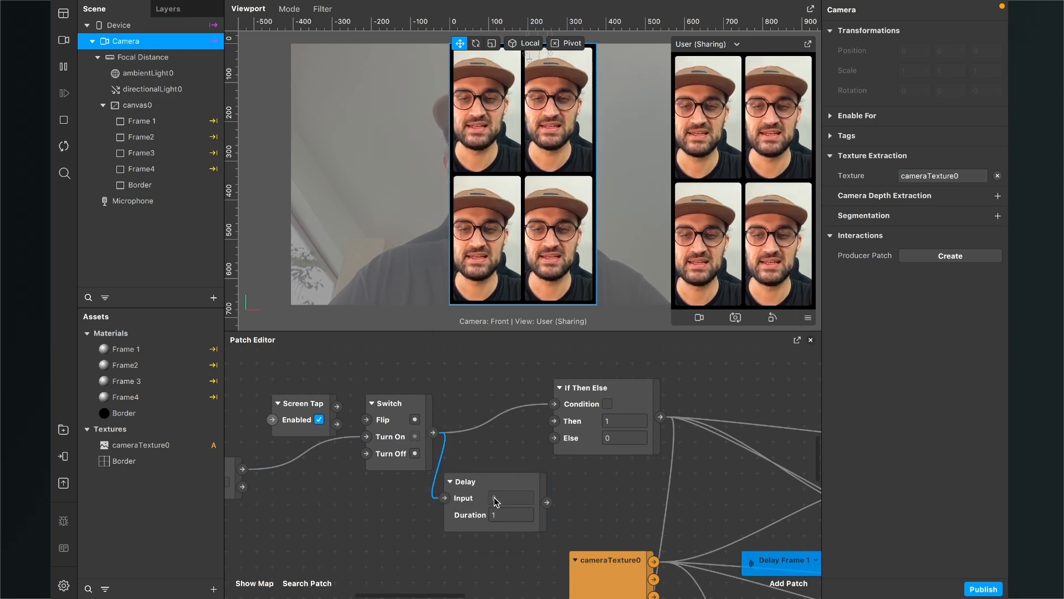
Step: Connect the Delay's output to If Then Else's Condition and Screen Tap's output to the Switch's Turn On, testing the tap in the preview
drag(549, 439, 553, 404)
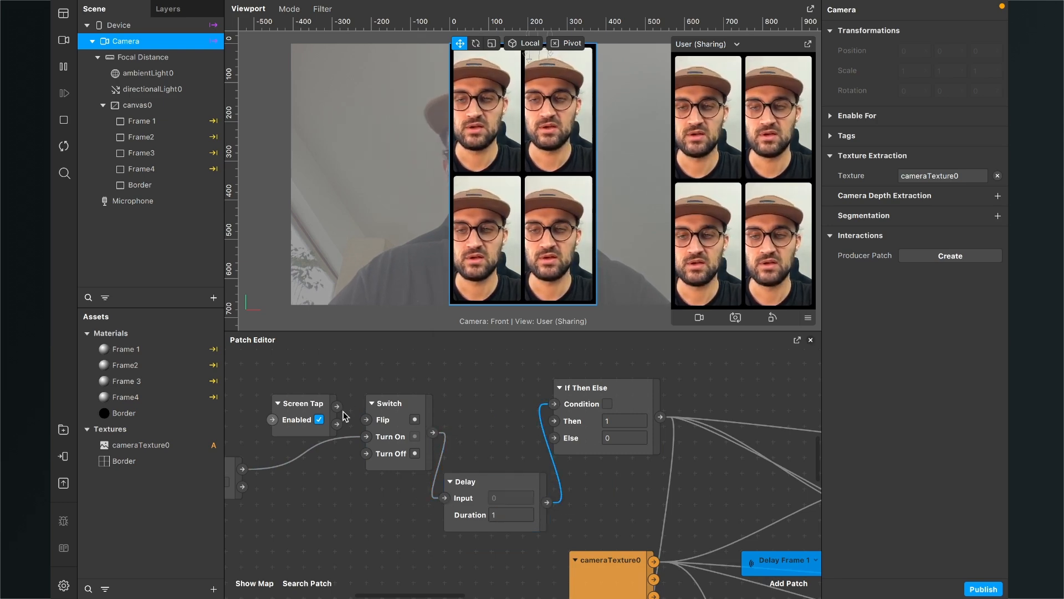
drag(337, 407, 365, 437)
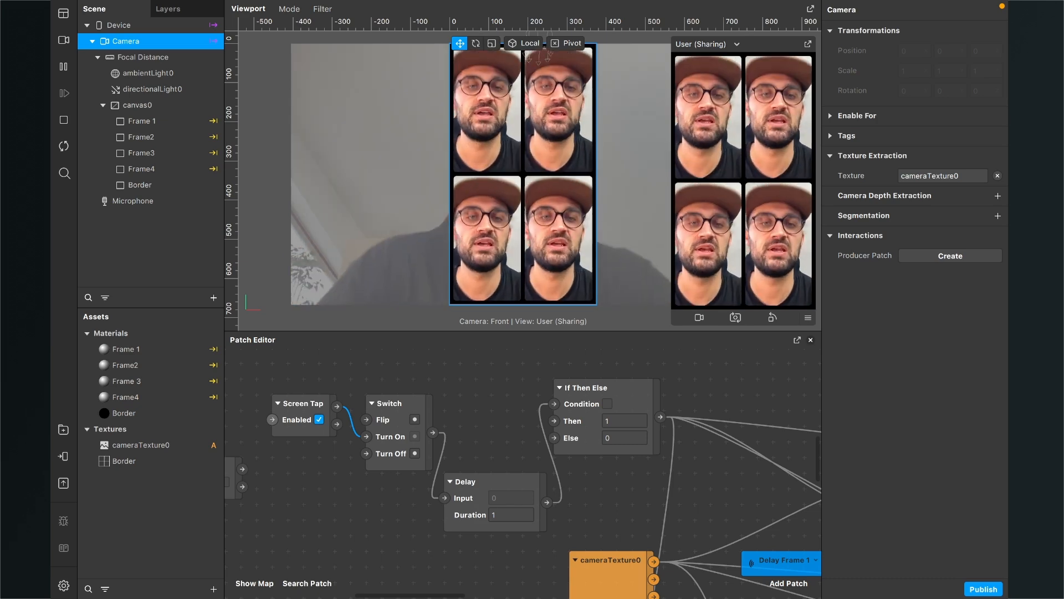
click(757, 218)
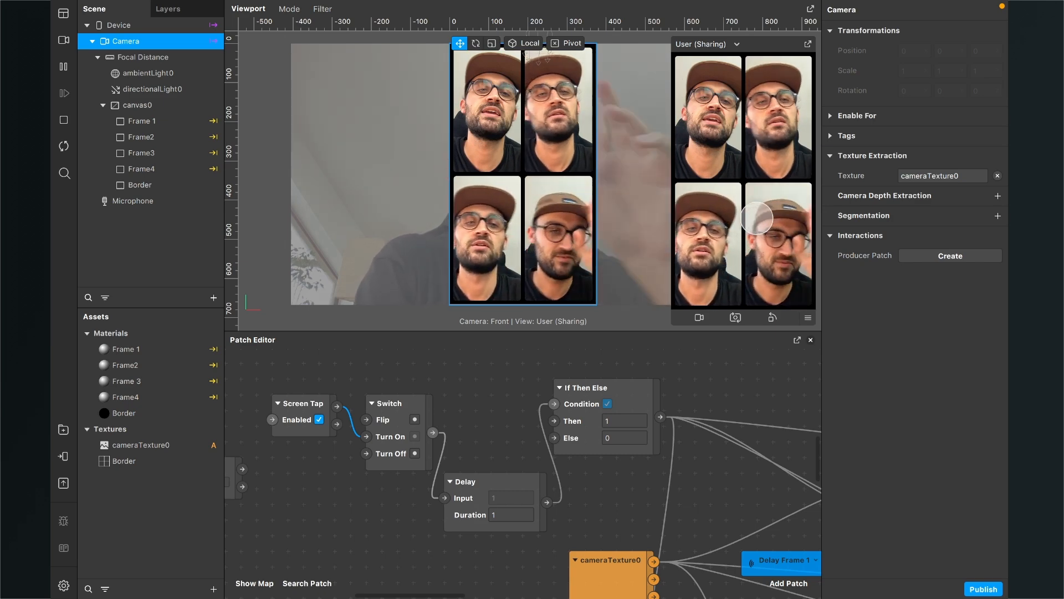
Step: Arrange the Delay patch in line between the Switch and If Then Else, shifting If Then Else away to make room
click(499, 491)
scroll(574, 480, right, 5)
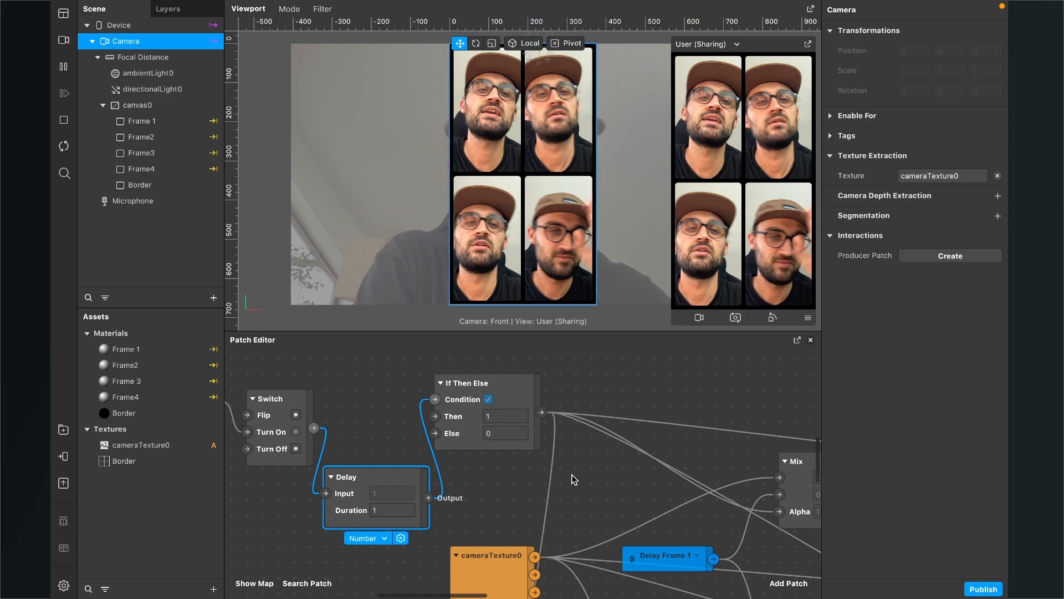
drag(515, 395, 546, 411)
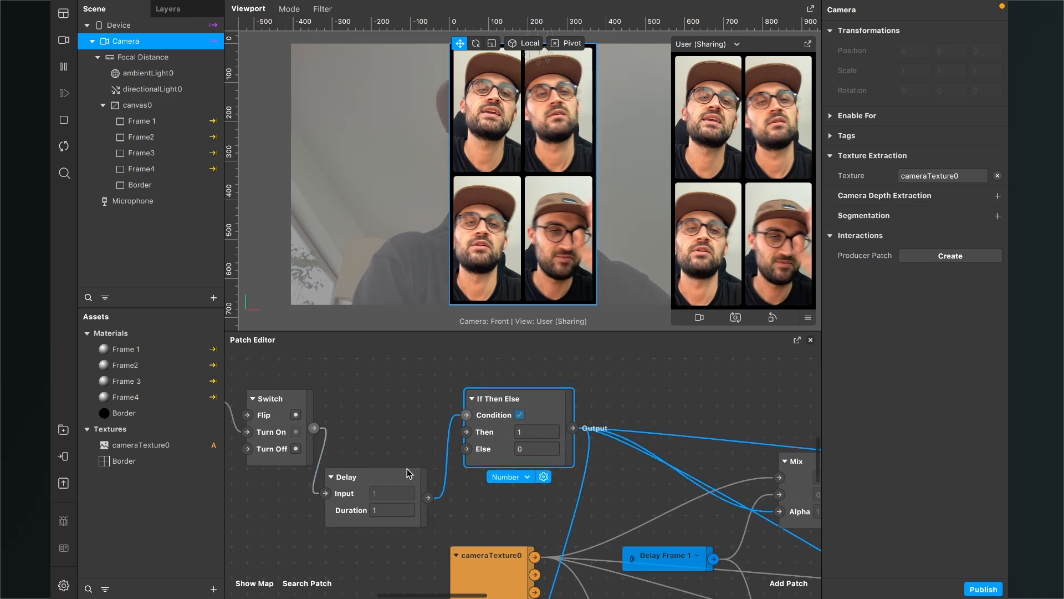
drag(361, 481, 365, 403)
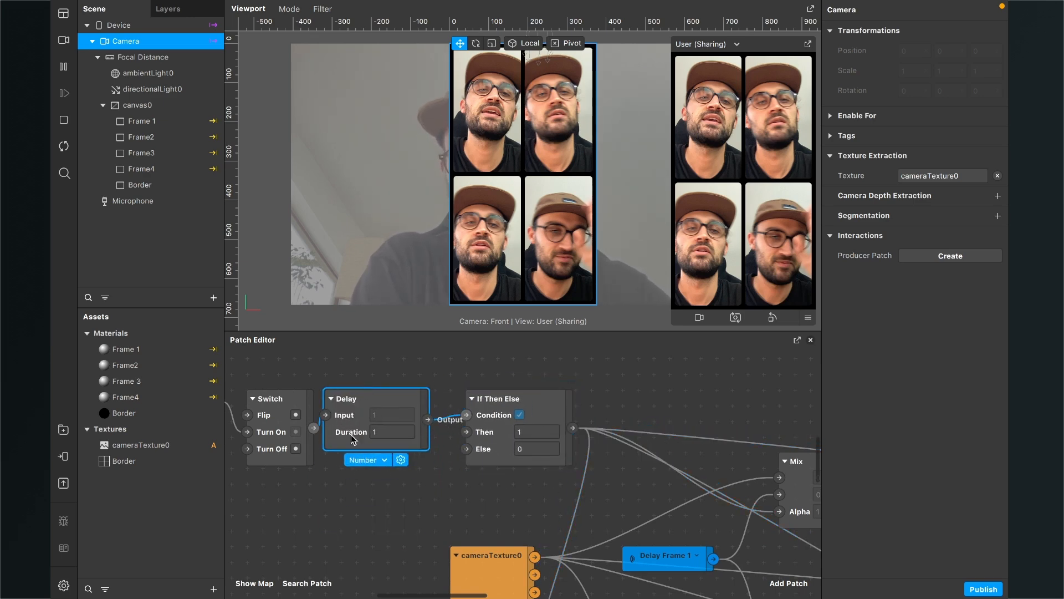
Step: Review the patch graph from the Delay and If Then Else through the Mix, Shader Render Pass and Delay Frame patches
scroll(447, 378, right, 5)
scroll(447, 378, down, 2)
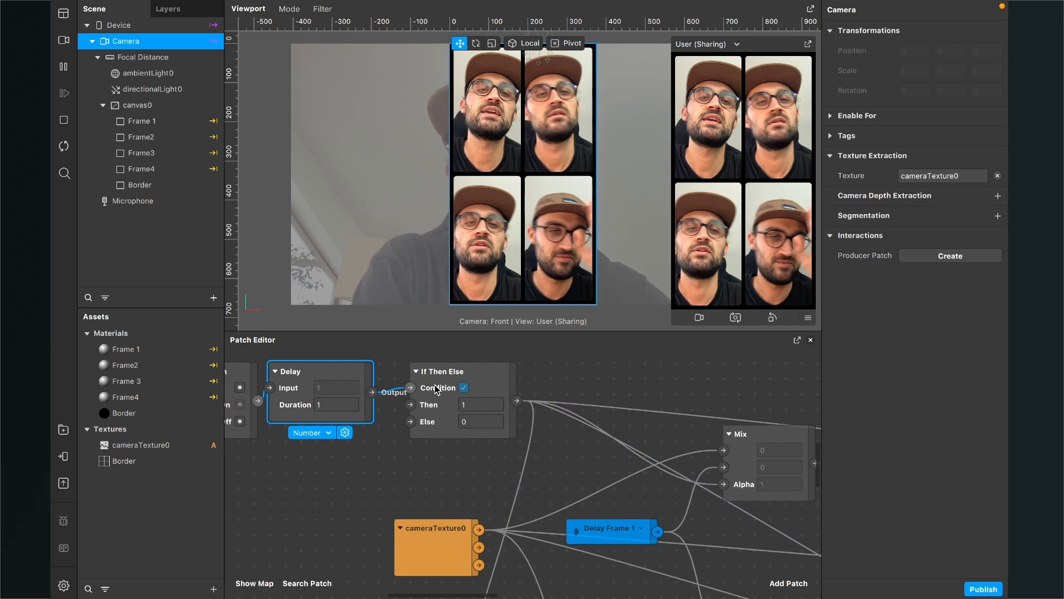
scroll(436, 390, right, 2)
scroll(435, 385, right, 1)
super+scroll(435, 384, down, 2)
scroll(435, 385, right, 3)
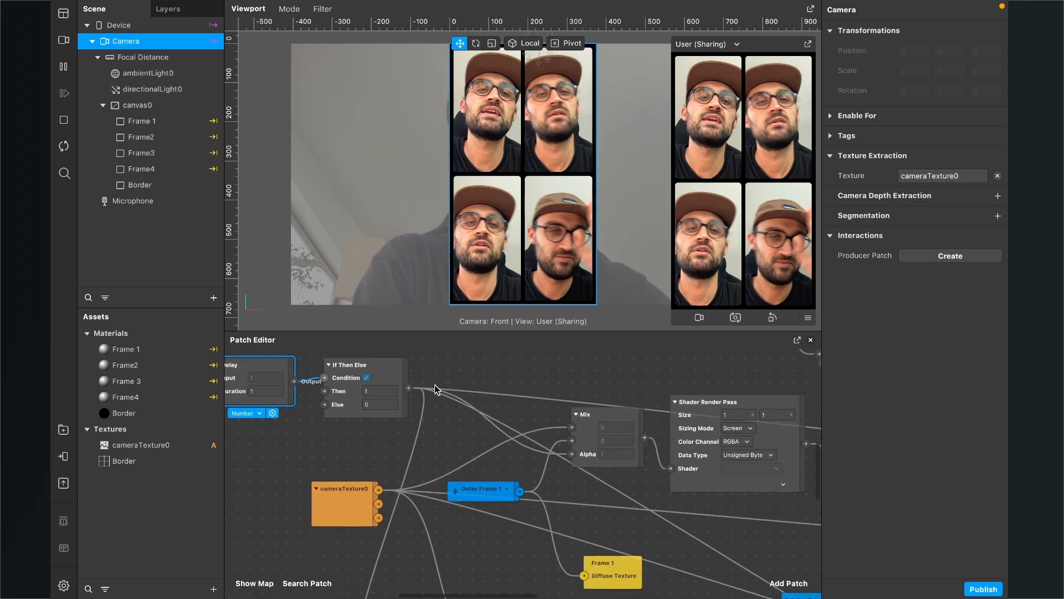
scroll(568, 438, down, 2)
scroll(568, 438, right, 1)
super+scroll(566, 438, down, 2)
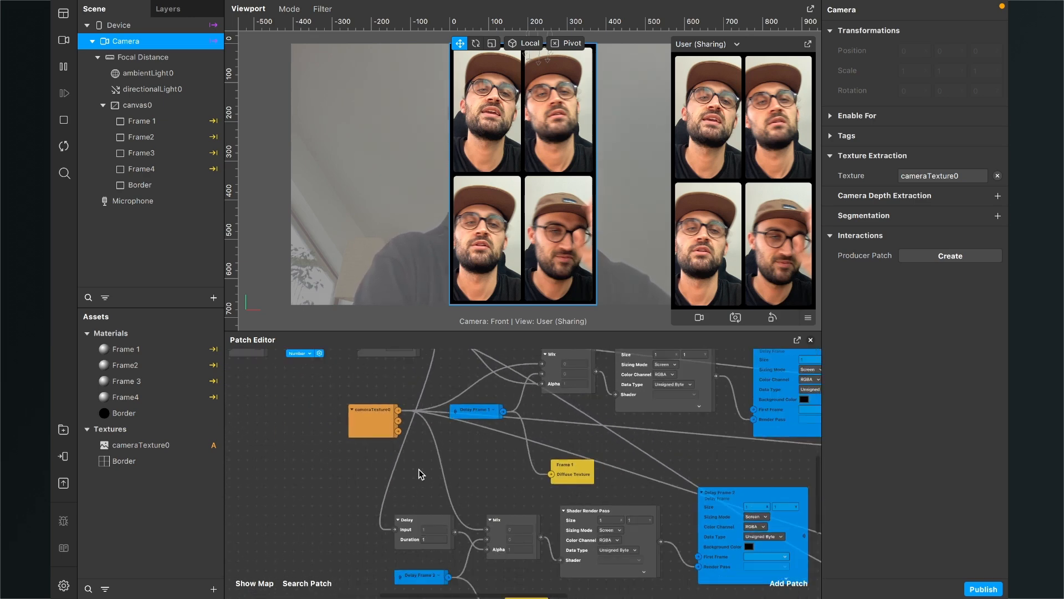
scroll(428, 467, up, 2)
scroll(427, 467, left, 2)
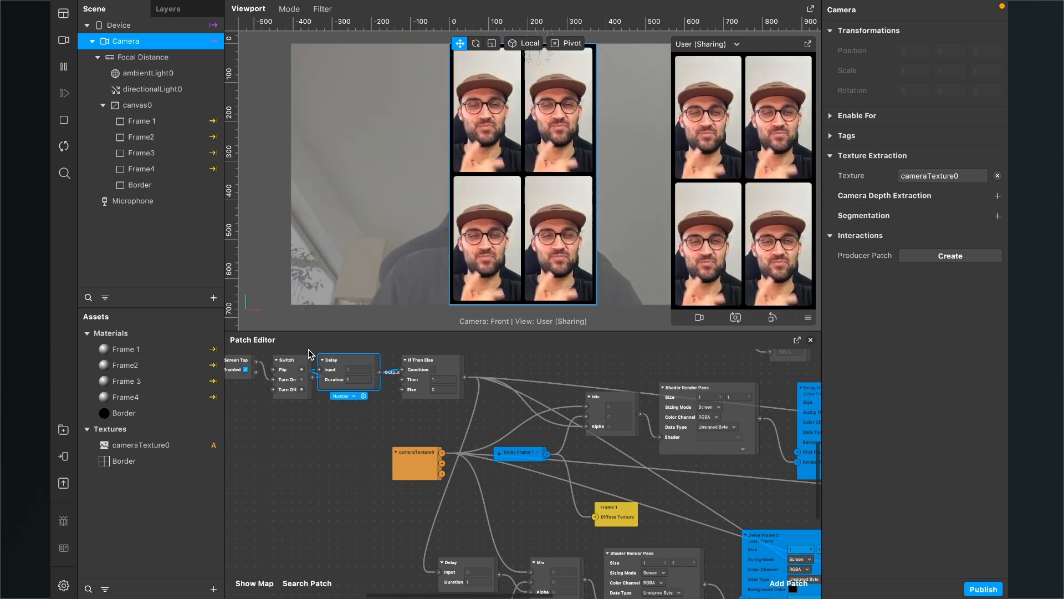
scroll(500, 433, right, 3)
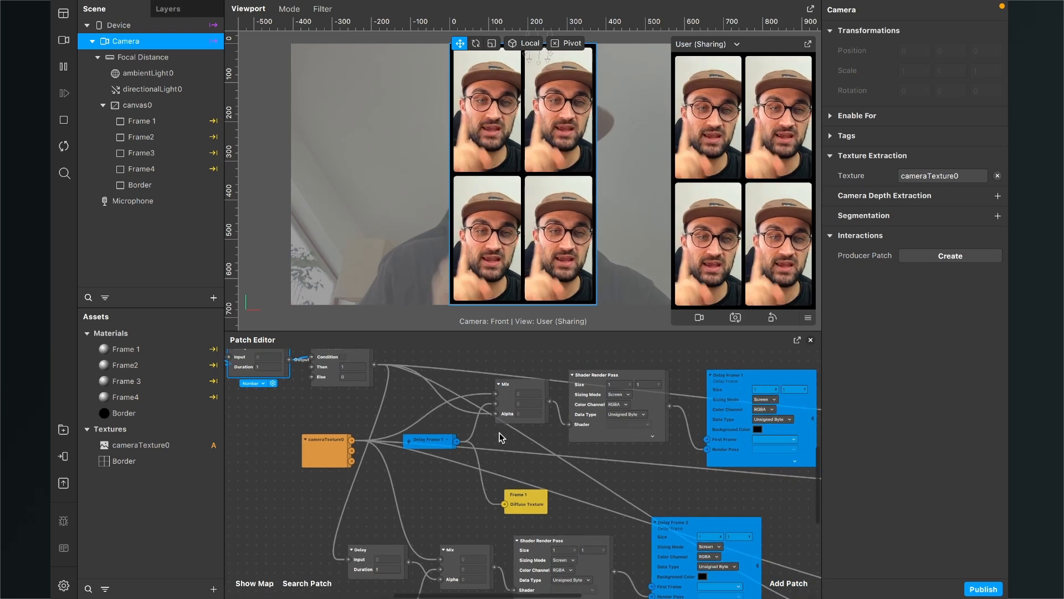
Step: Inspect the properties of the four rectangles under canvas0 one after another, ending on Frame4
click(125, 120)
click(127, 137)
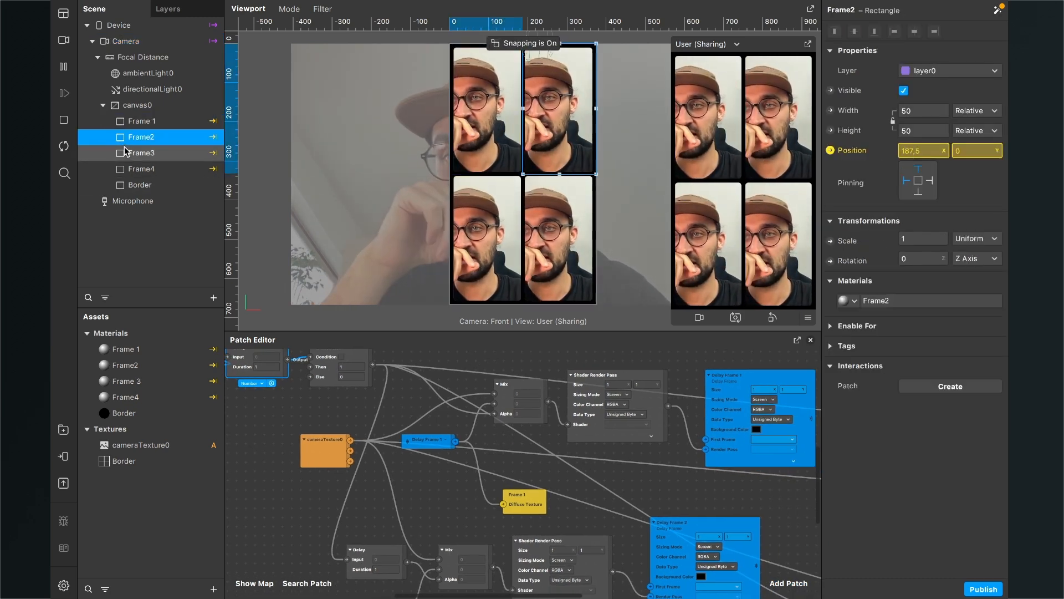
click(124, 152)
click(126, 169)
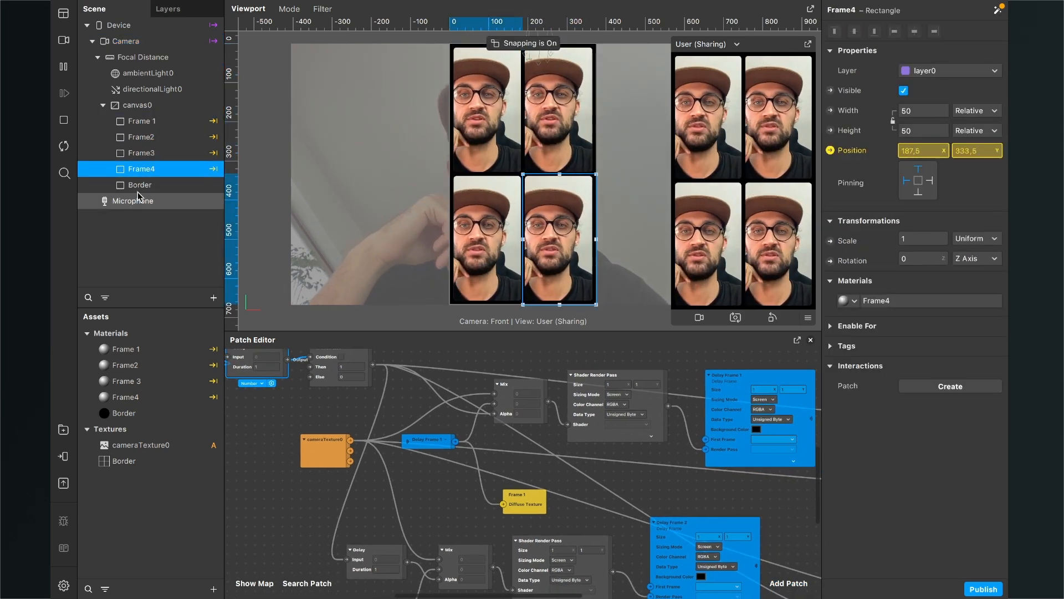
Step: Move the Device and Unpack patches closer to the Divide patch that sits between them
scroll(536, 517, up, 5)
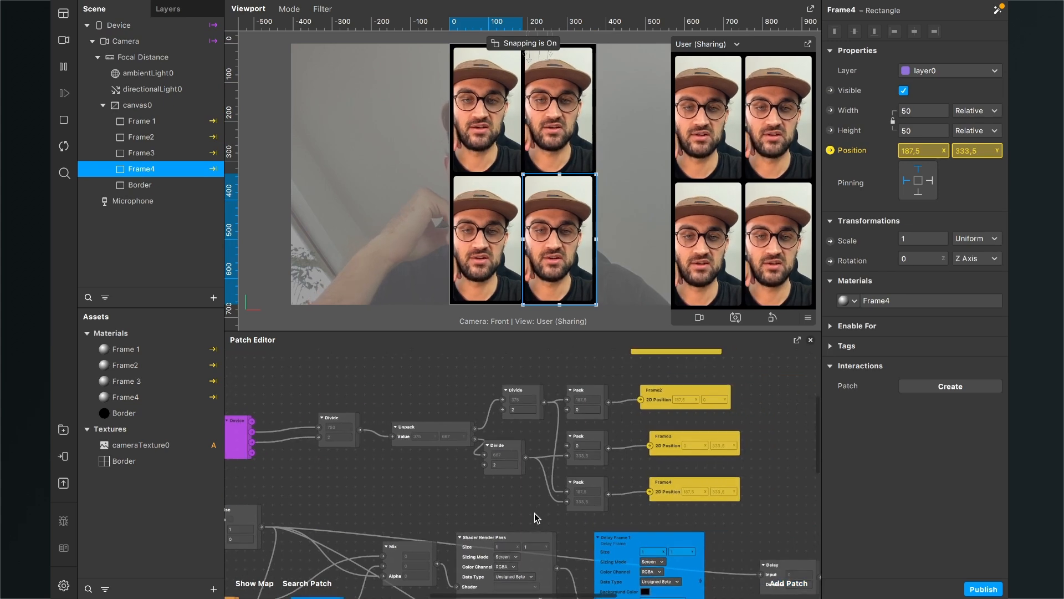
drag(240, 445, 250, 430)
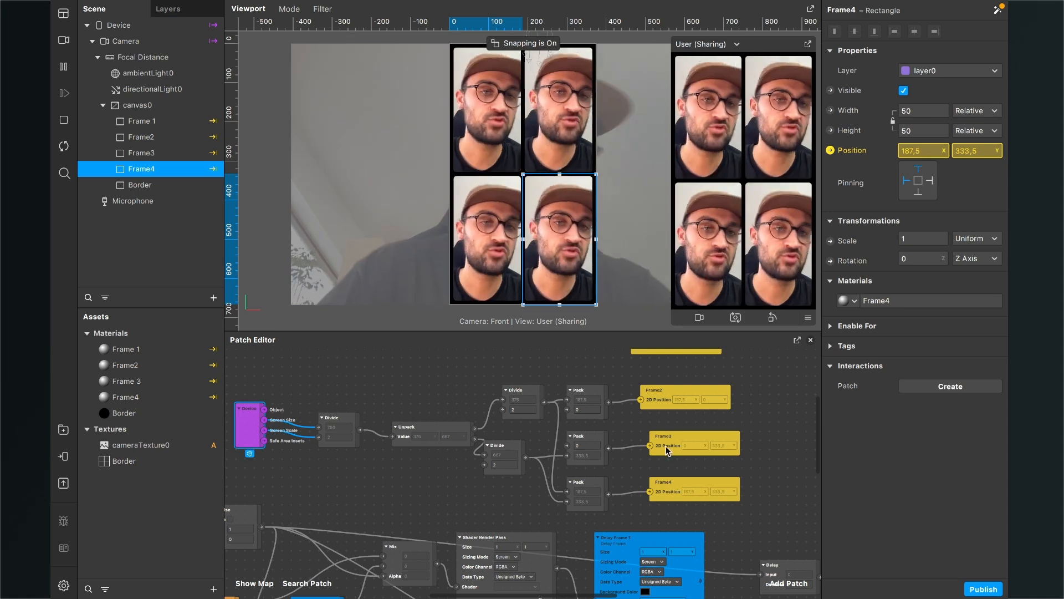
scroll(522, 448, left, 5)
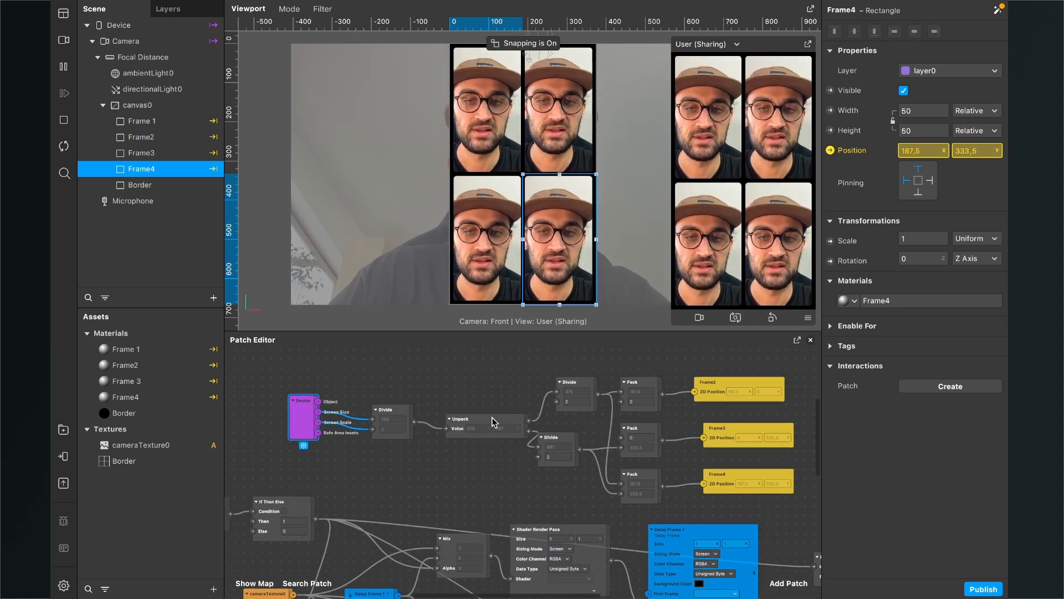
drag(493, 422, 468, 420)
Step: Check the Divide and Pack connections and align Frame 1's 2D Position patch directly above the Frame2 patch
scroll(604, 454, up, 5)
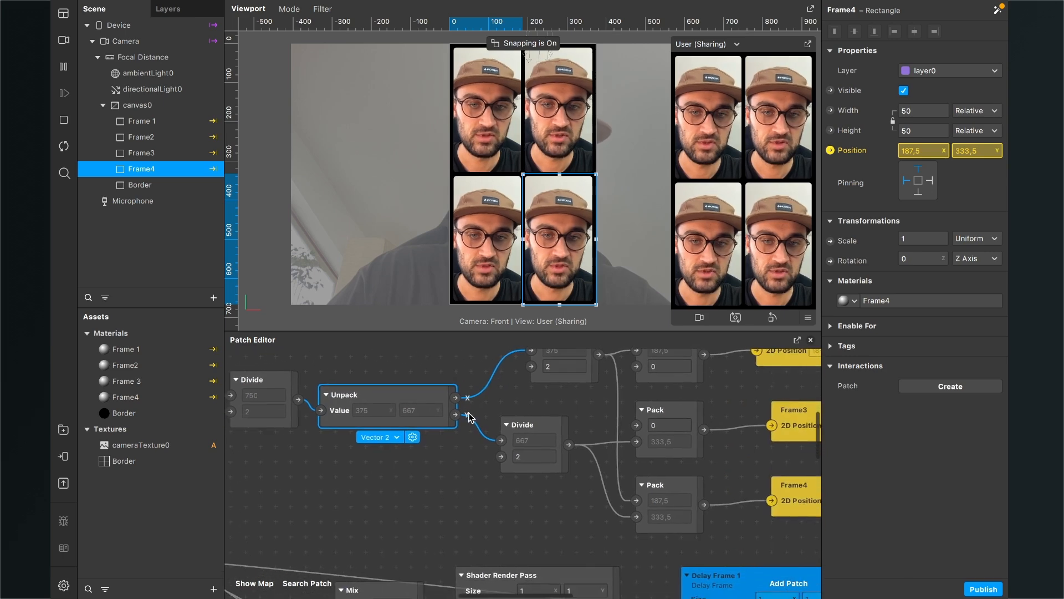
click(528, 437)
scroll(532, 441, right, 6)
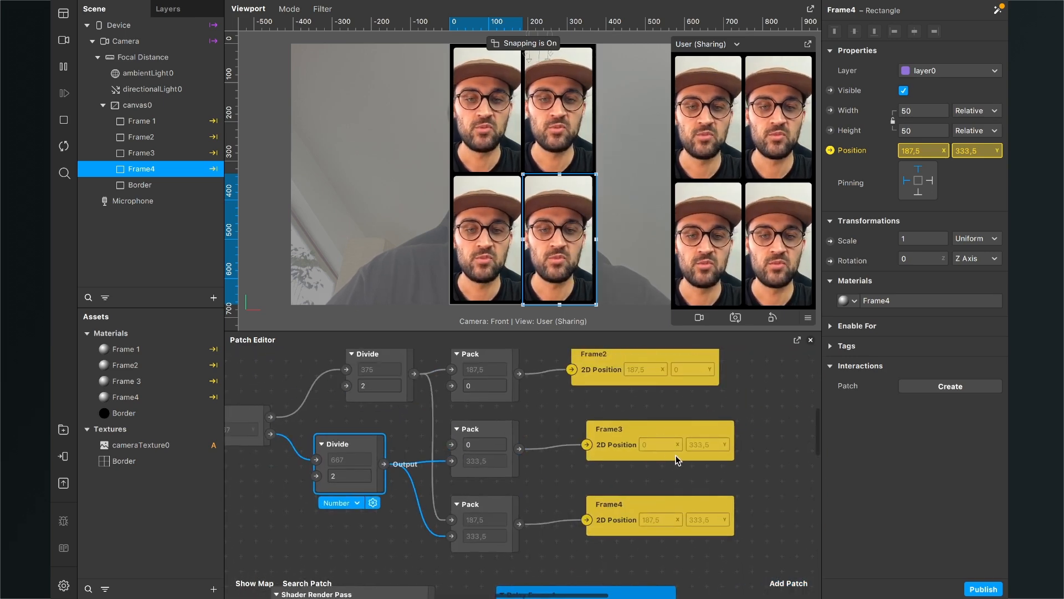
scroll(643, 458, down, 2)
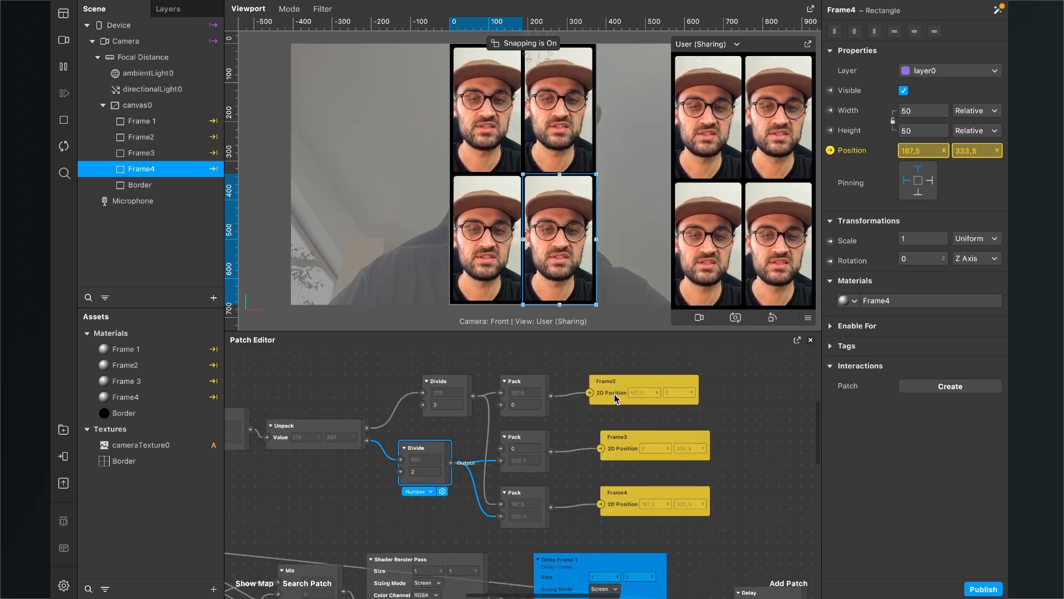
scroll(612, 394, down, 2)
drag(624, 364, 639, 382)
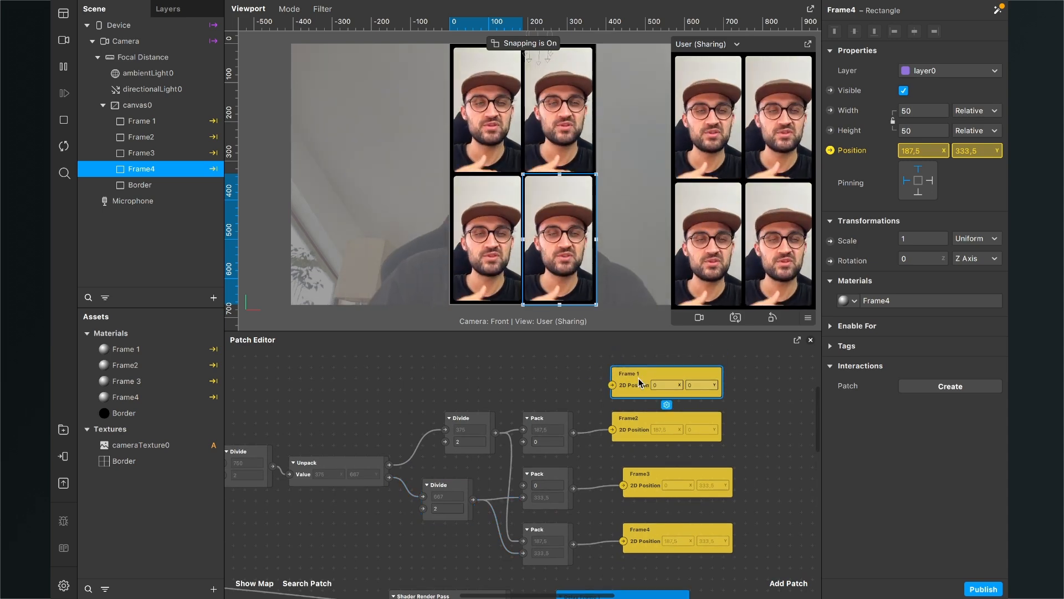